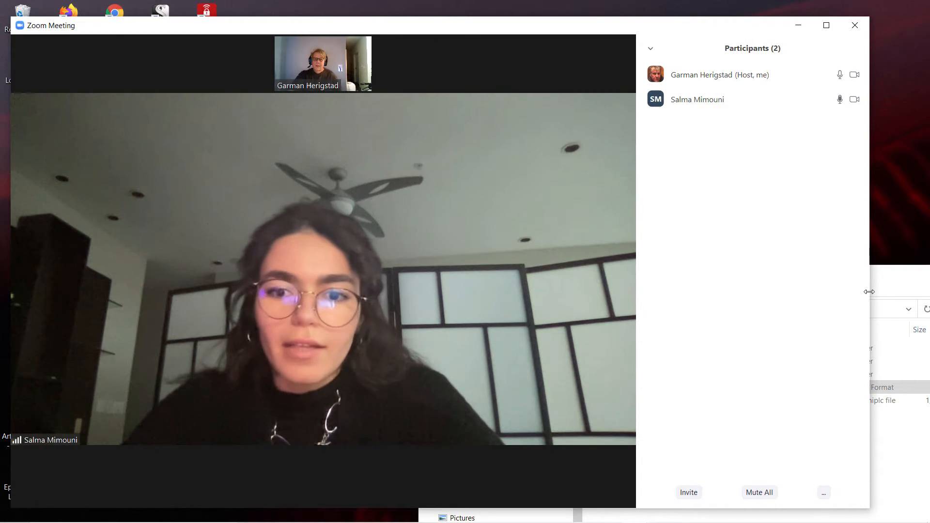
Step: Switch to the browser and open the "Permission to skip the class" email from the Gmail inbox
{"action": "key", "text": "alt+Tab"}
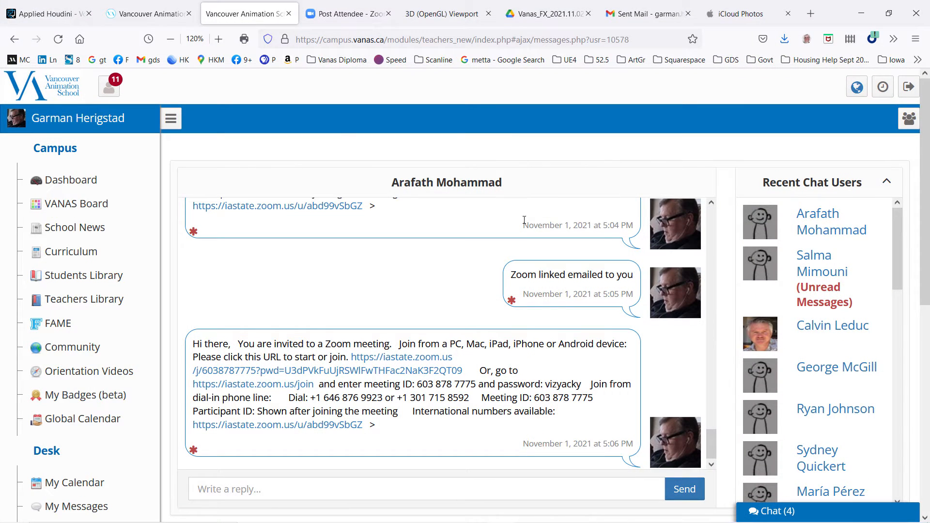
{"action": "left_click", "coordinate": [128, 14]}
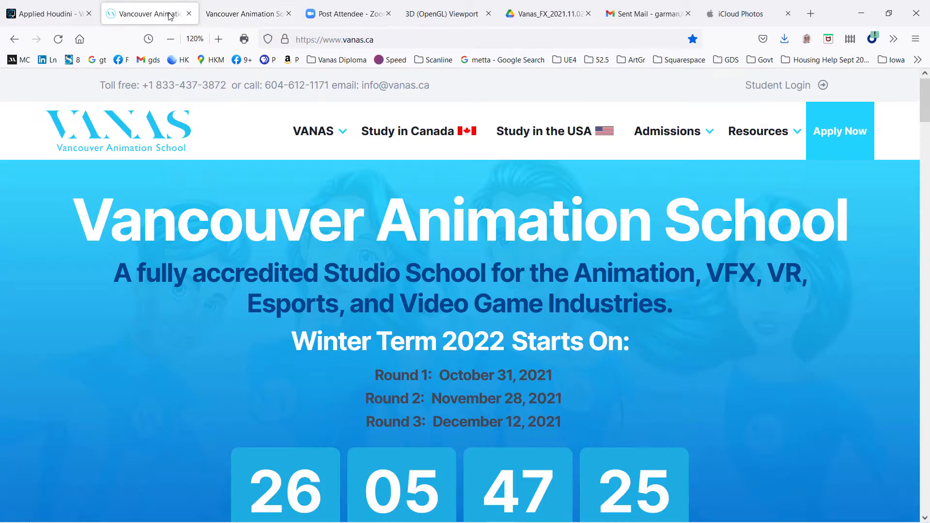
{"action": "left_click", "coordinate": [92, 11]}
{"action": "left_click", "coordinate": [347, 14]}
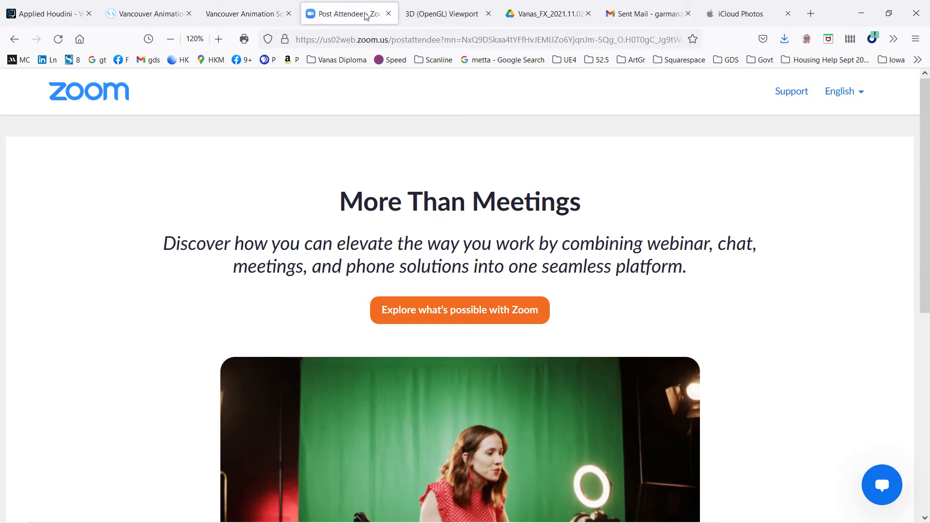
{"action": "left_click", "coordinate": [441, 13]}
{"action": "left_click", "coordinate": [528, 19]}
{"action": "left_click", "coordinate": [650, 19]}
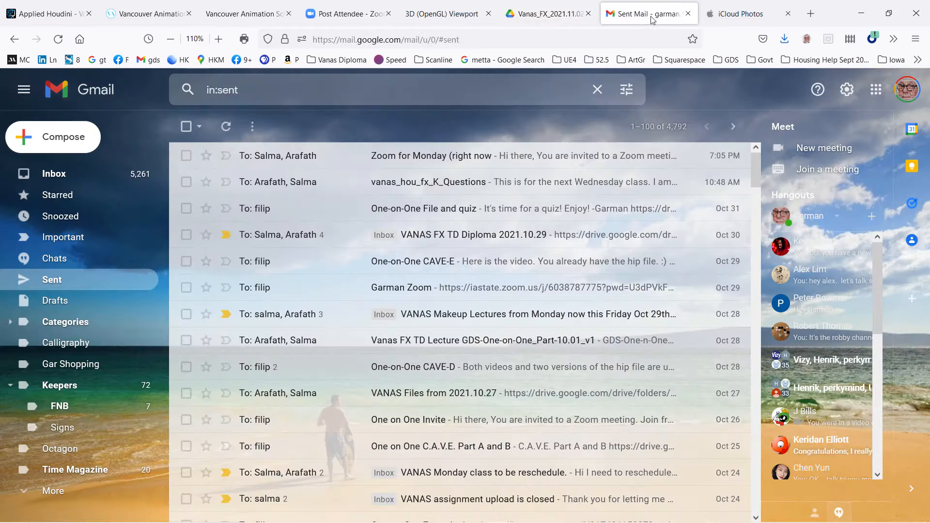
{"action": "left_click", "coordinate": [57, 175]}
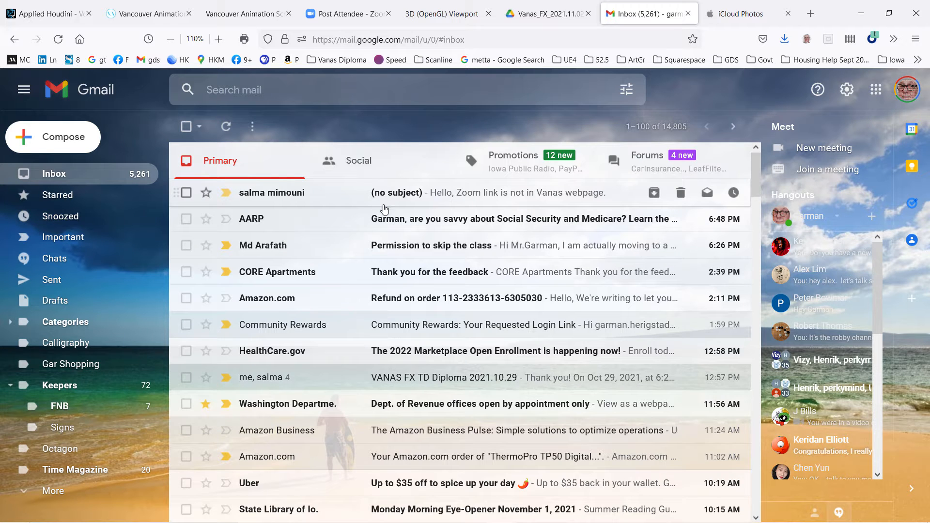
{"action": "left_click", "coordinate": [417, 247]}
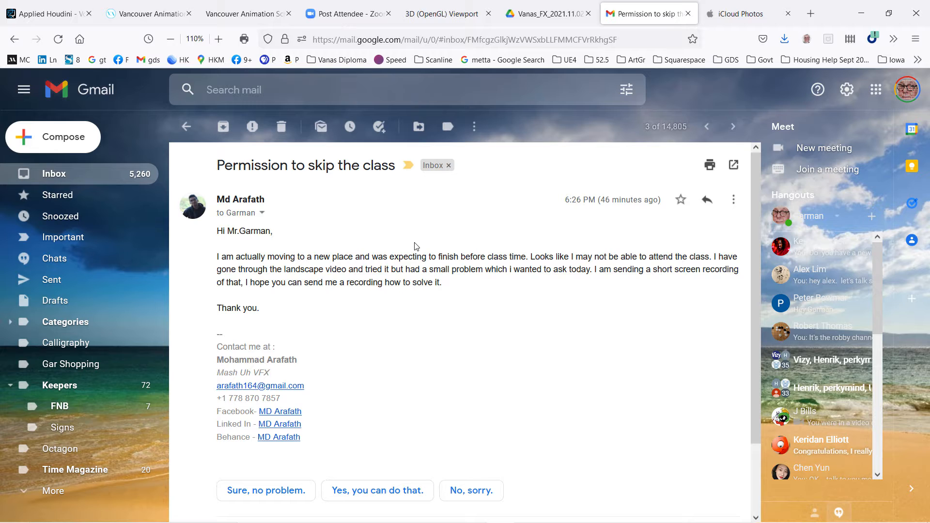
Step: Reply to the student's email with "OK, I'll upload the recording!", sign it with the sender's first name and send it
{"action": "left_click", "coordinate": [707, 199]}
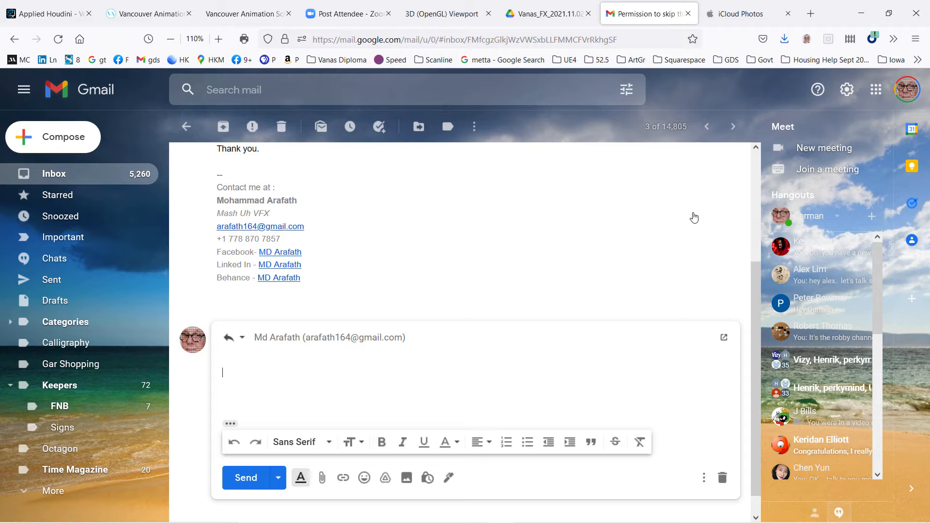
{"action": "type", "text": "OK,"}
{"action": "type", "text": "pload the"}
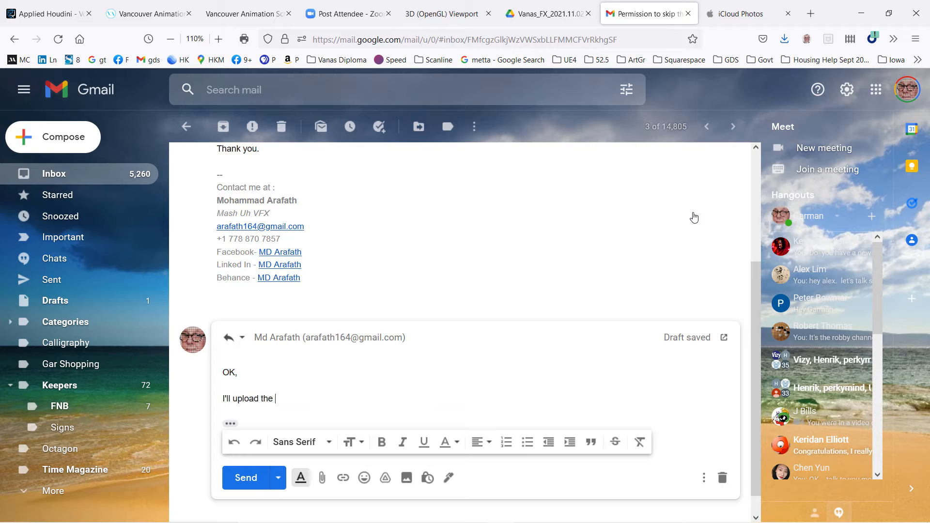
{"action": "type", "text": "recording!"}
{"action": "key", "text": "Return"}
{"action": "key", "text": "Return"}
{"action": "type", "text": "Grman"}
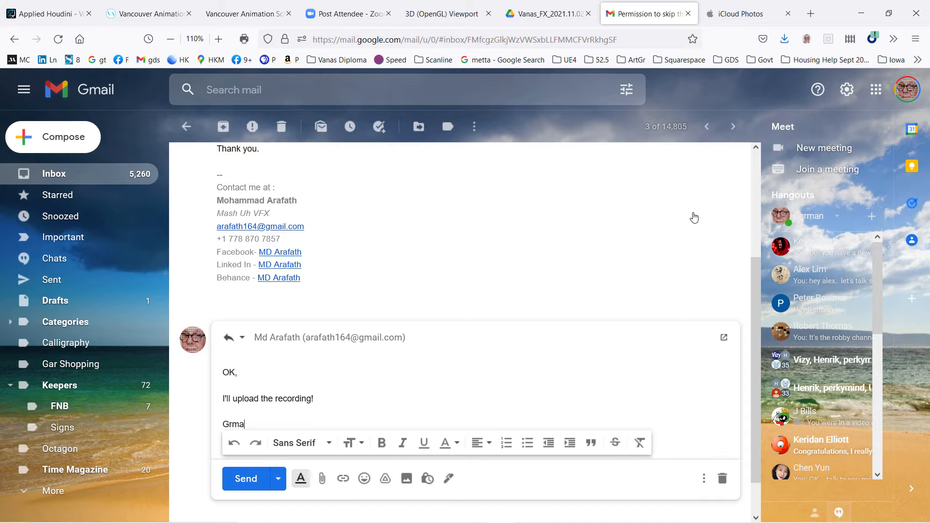
{"action": "key", "text": "Return"}
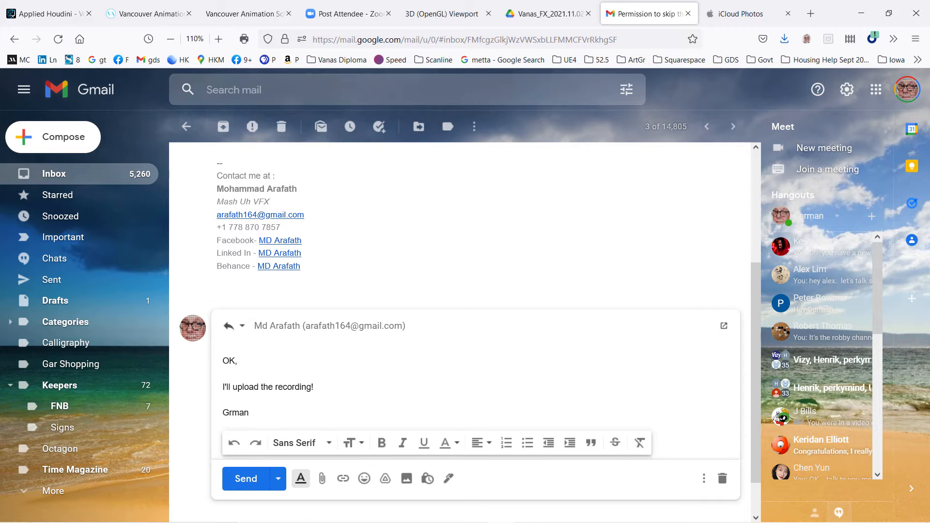
{"action": "left_click", "coordinate": [246, 479]}
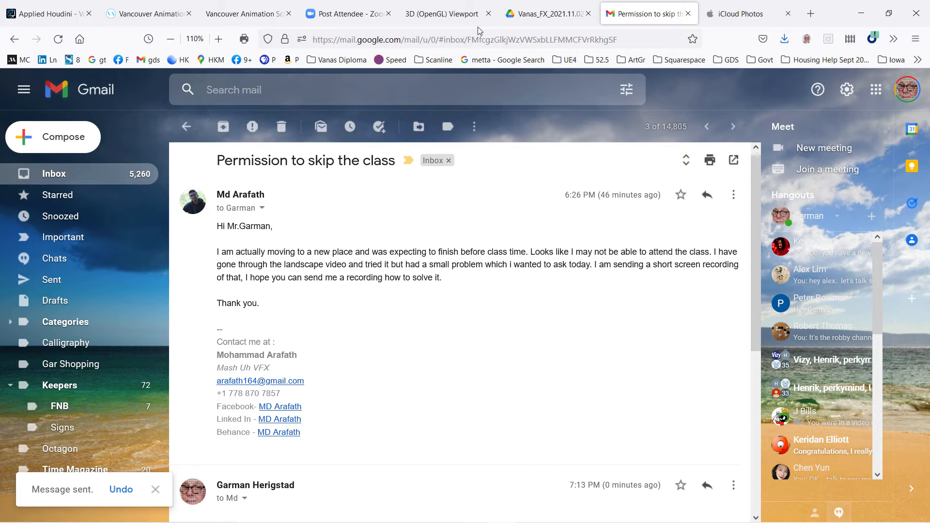
Step: Check the Vanas_FX_2021.11.02 Drive folder, then return to the Zoom meeting and collapse the participant videos covering the shared screen
{"action": "left_click", "coordinate": [558, 19]}
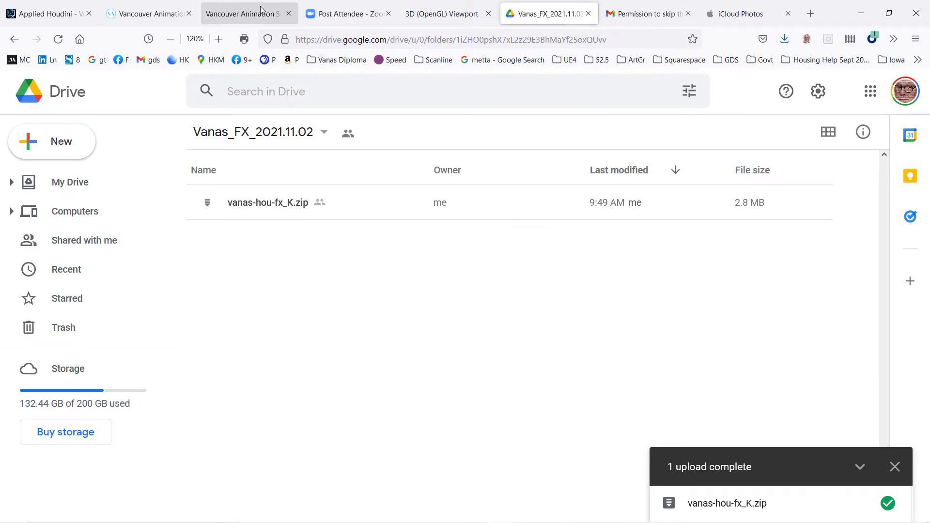
{"action": "key", "text": "alt+Tab"}
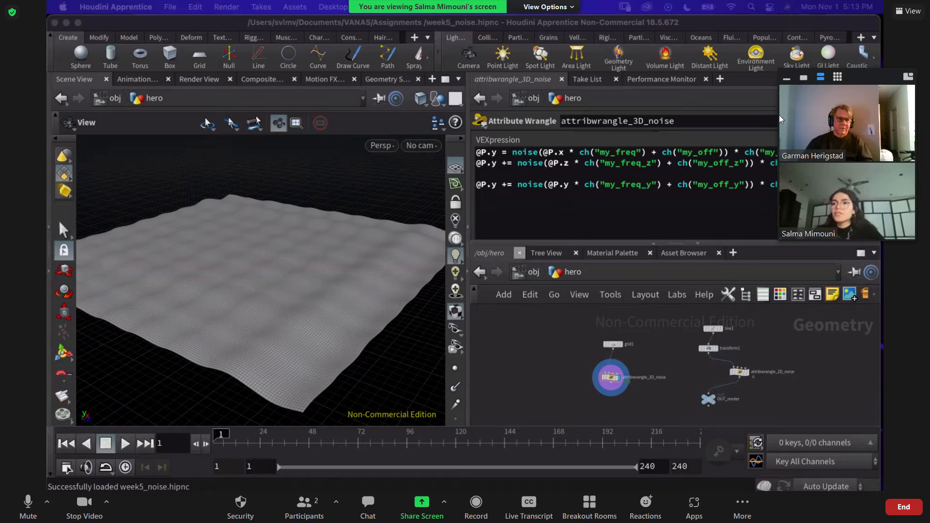
{"action": "left_click", "coordinate": [786, 79]}
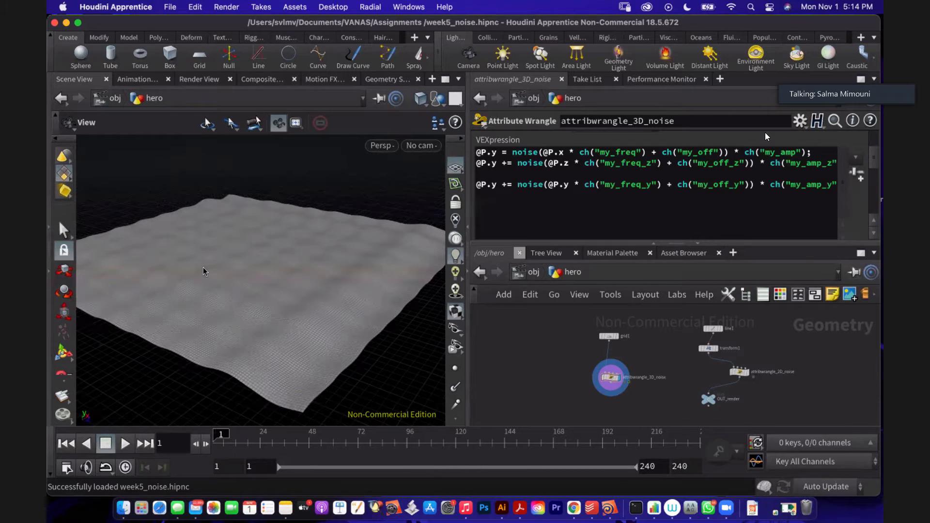
Step: Play back the animation, stop it, and inspect the noise-deformed grid up close and from a distance
{"action": "left_click", "coordinate": [124, 445]}
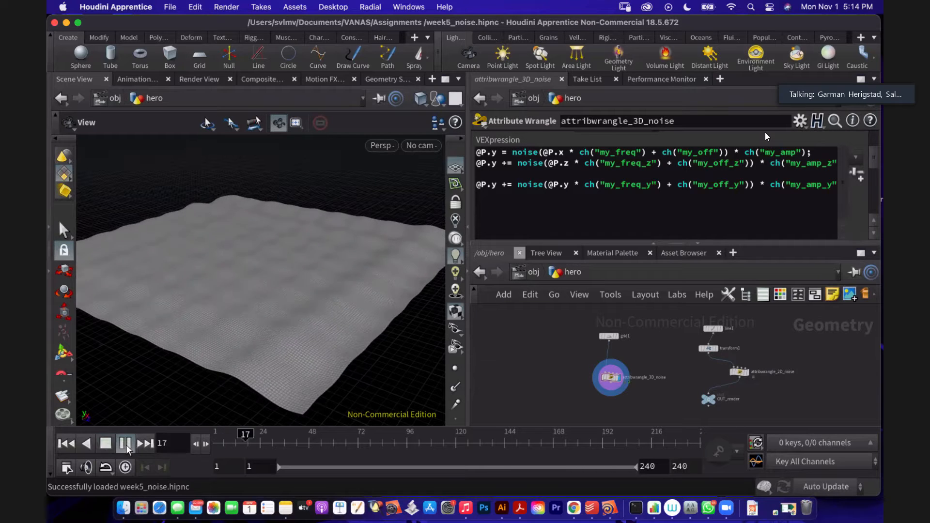
{"action": "left_click", "coordinate": [105, 443]}
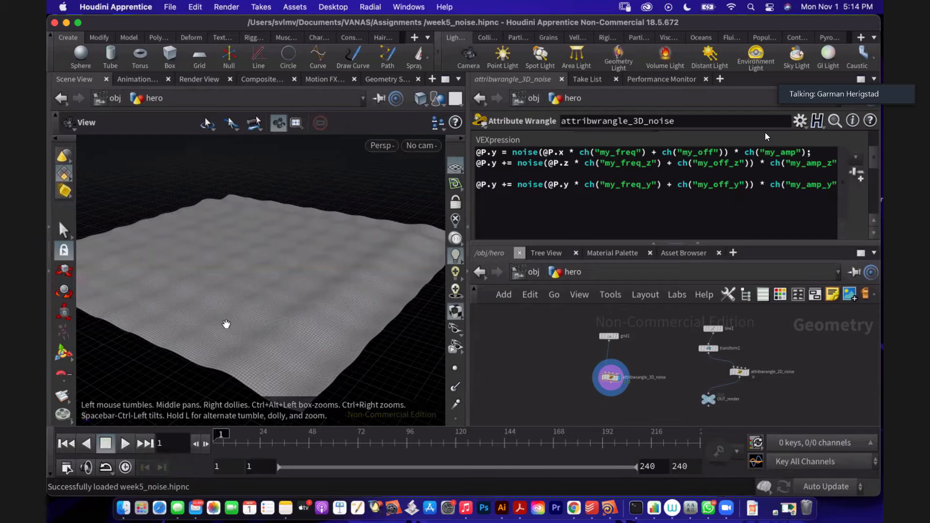
{"action": "scroll", "coordinate": [227, 324], "scroll_direction": "up", "scroll_amount": 3}
{"action": "scroll", "coordinate": [226, 324], "scroll_direction": "up", "scroll_amount": 5}
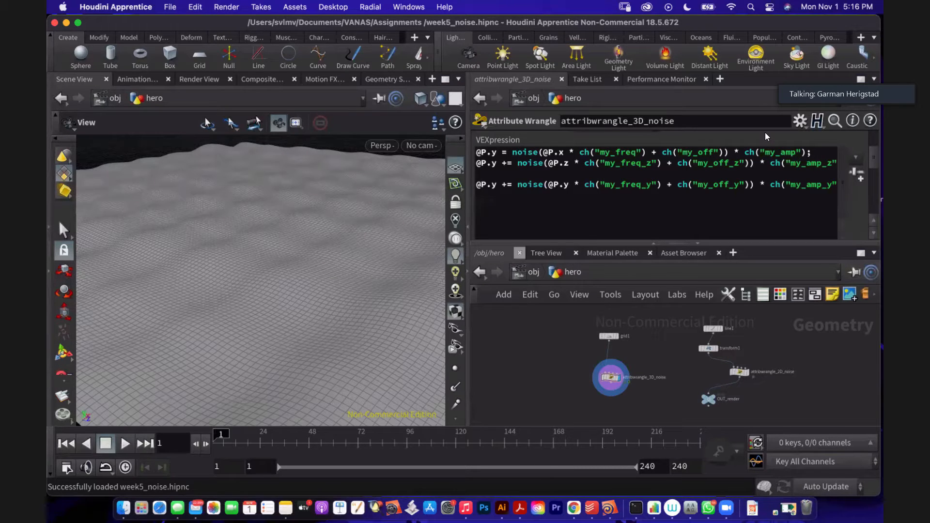
{"action": "scroll", "coordinate": [280, 303], "scroll_direction": "down", "scroll_amount": 5}
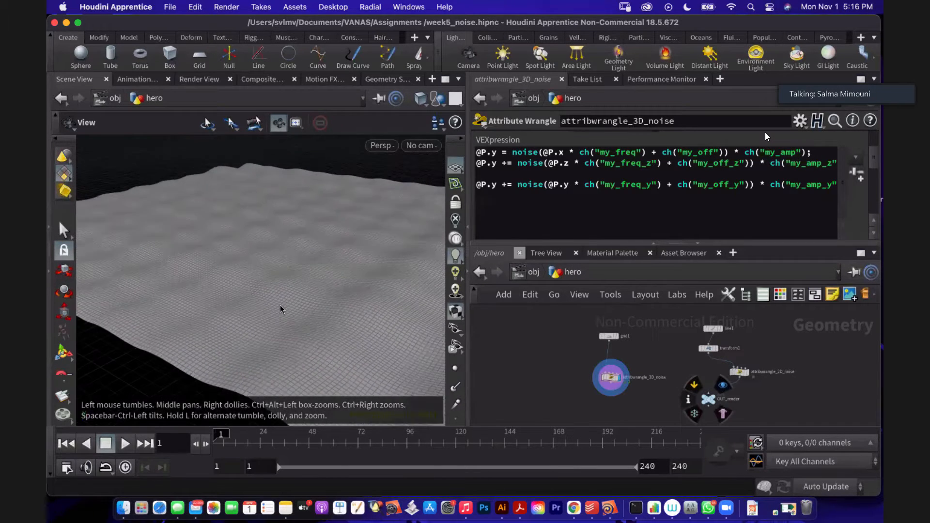
{"action": "scroll", "coordinate": [280, 309], "scroll_direction": "down", "scroll_amount": 5}
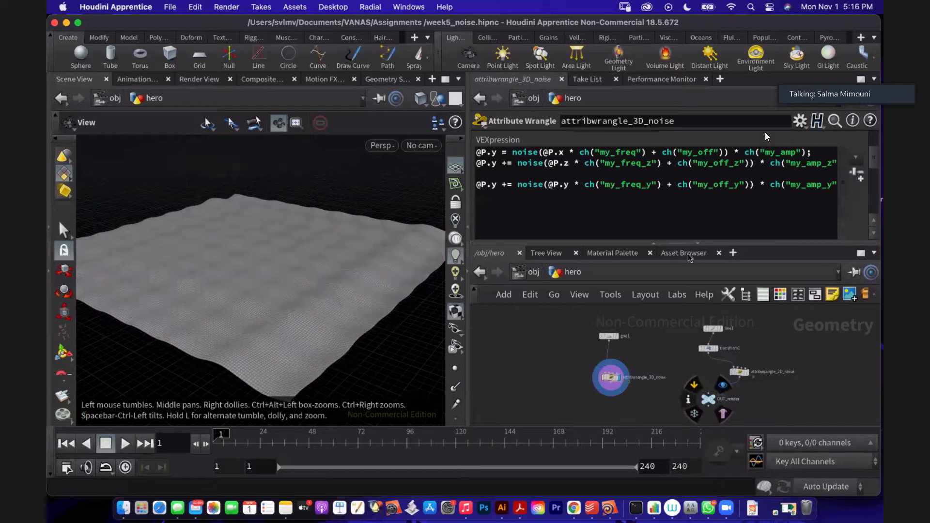
Step: Enlarge the attribute wrangle's parameter area and make the last VEXpression assignment a plain =, starting on a new line after @P.y
{"action": "left_click_drag", "start_coordinate": [677, 243], "coordinate": [665, 305]}
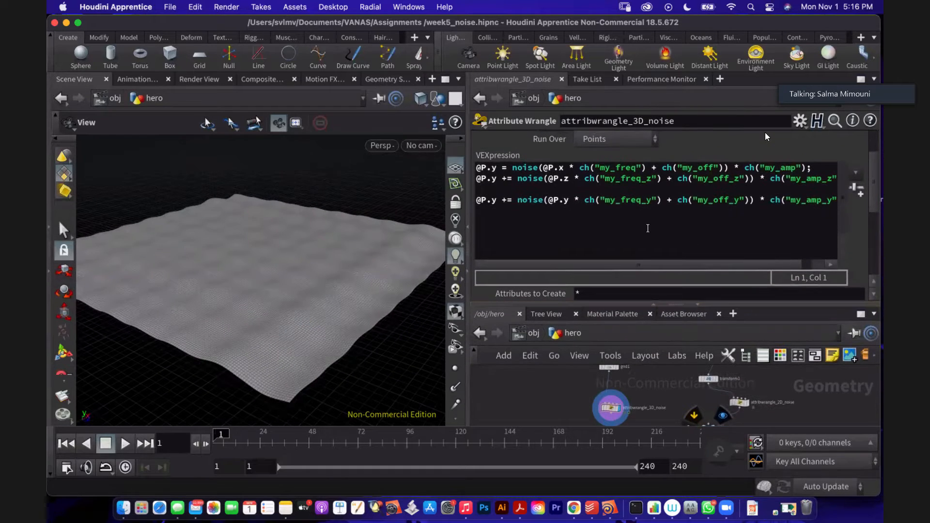
{"action": "scroll", "coordinate": [648, 227], "scroll_direction": "up", "scroll_amount": 3}
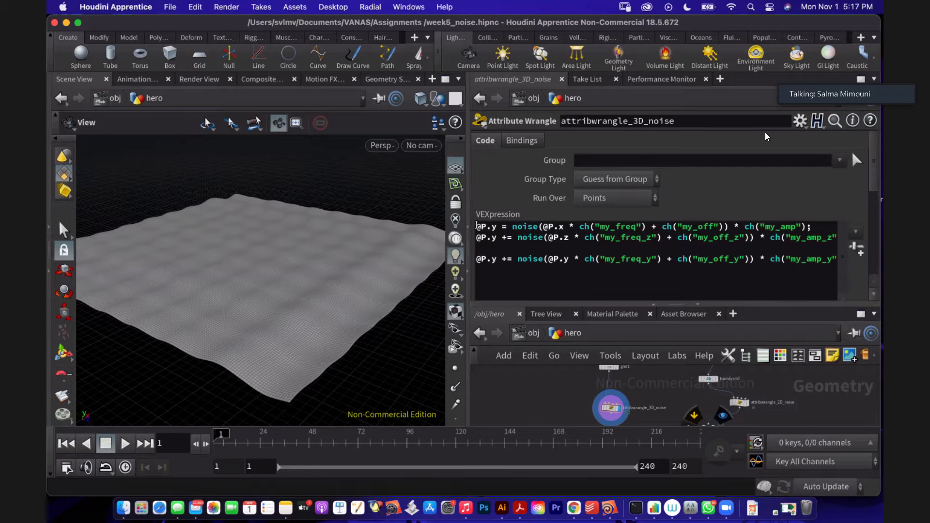
{"action": "left_click_drag", "start_coordinate": [478, 227], "coordinate": [834, 243]}
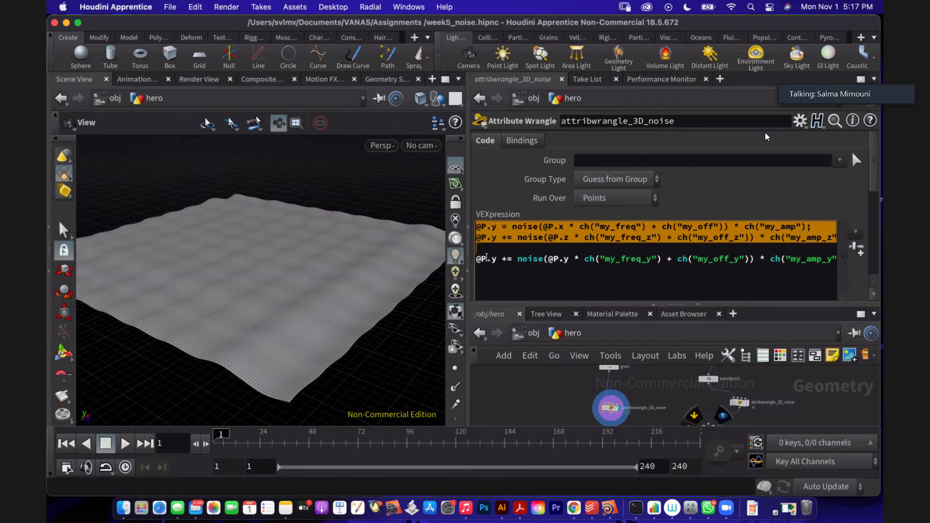
{"action": "left_click", "coordinate": [502, 260]}
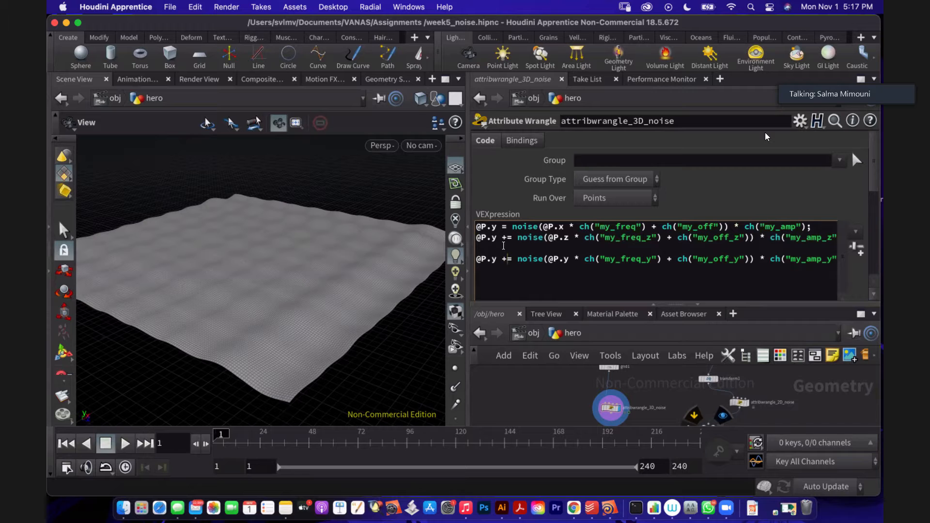
{"action": "key", "text": "BackSpace"}
{"action": "key", "text": "Return"}
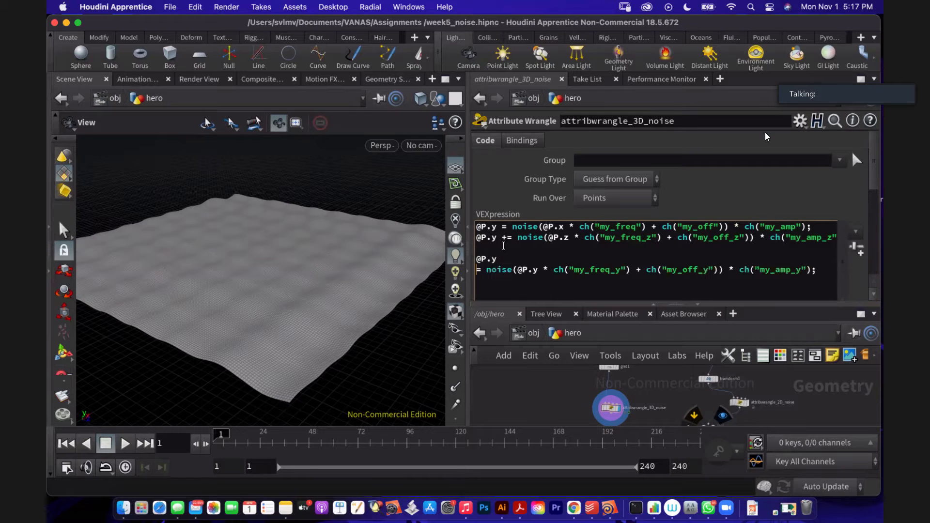
Step: Rename the frequency channel in the last noise expression to my_freq_xyz and apply the code to the grid
{"action": "left_click", "coordinate": [620, 265]}
{"action": "type", "text": "x"}
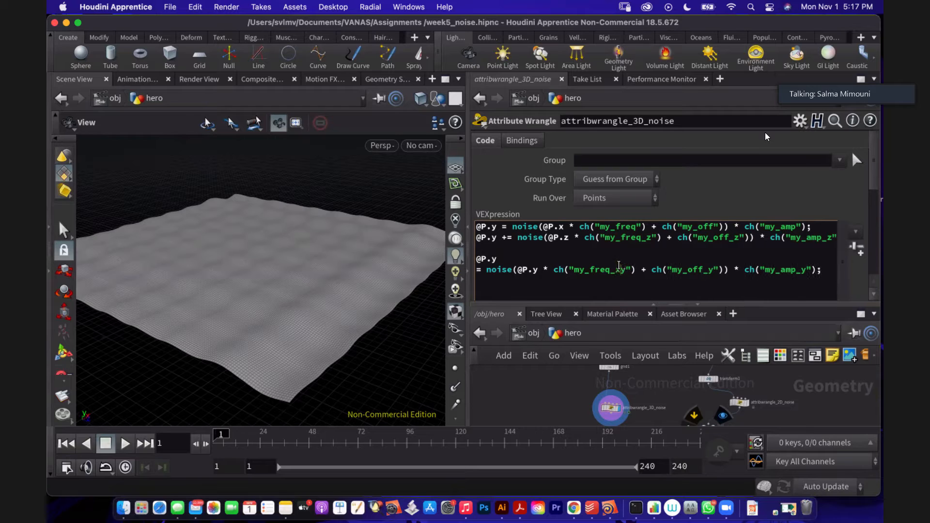
{"action": "key", "text": "Right"}
{"action": "type", "text": "z"}
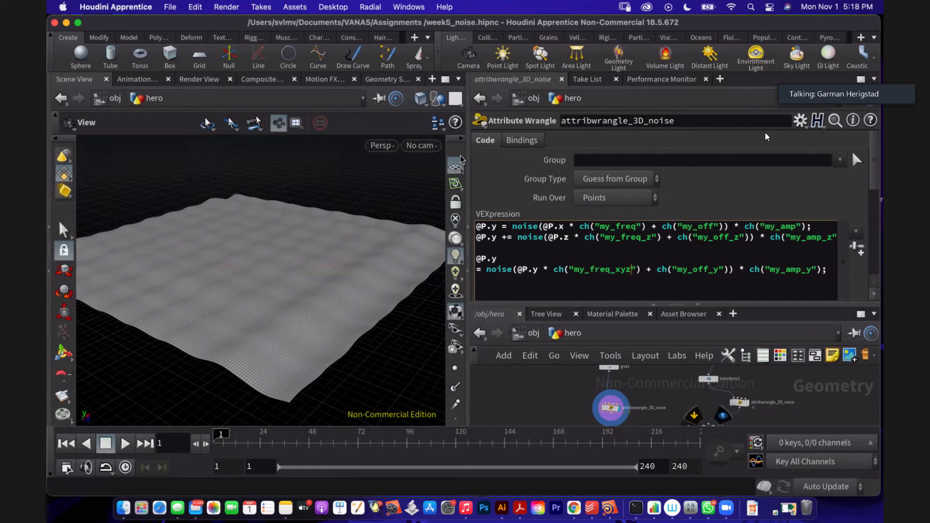
{"action": "key", "text": "Up"}
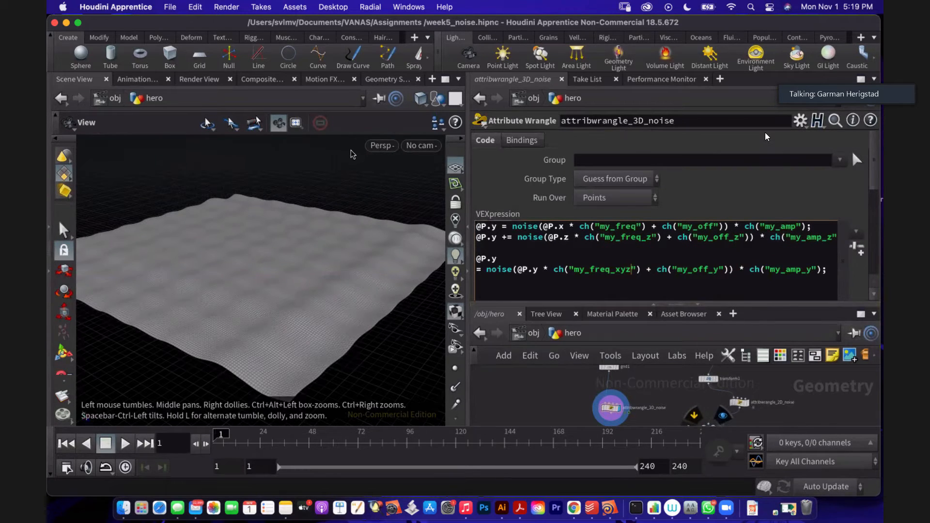
{"action": "left_click", "coordinate": [361, 163]}
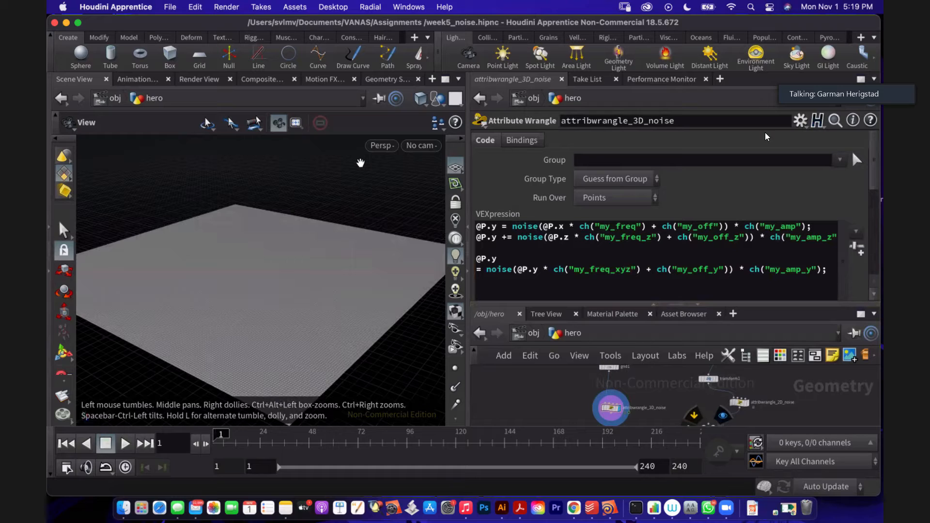
Step: Save the scene as a new file named mountainw5_v1.hipnc in the $HIP folder
{"action": "left_click", "coordinate": [170, 8]}
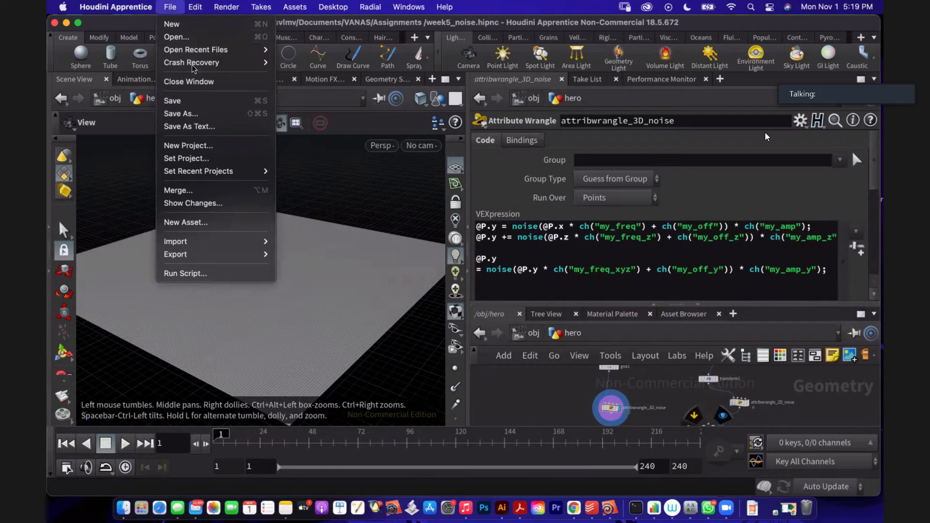
{"action": "left_click", "coordinate": [202, 116]}
{"action": "left_click", "coordinate": [257, 353]}
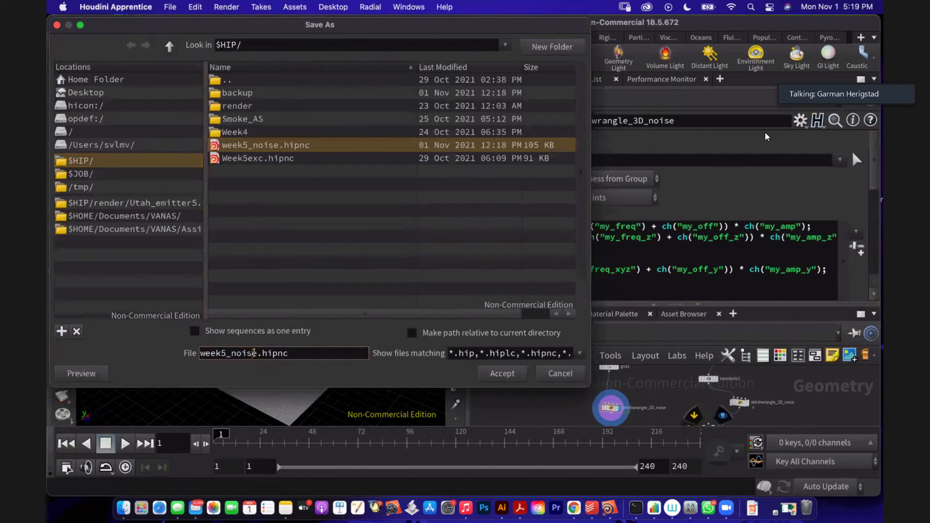
{"action": "key", "text": "BackSpace"}
{"action": "key", "text": "BackSpace"}
{"action": "key", "text": "BackSpace"}
{"action": "key", "text": "BackSpace"}
{"action": "key", "text": "BackSpace"}
{"action": "key", "text": "BackSpace"}
{"action": "key", "text": "BackSpace"}
{"action": "key", "text": "BackSpace"}
{"action": "key", "text": "BackSpace"}
{"action": "key", "text": "BackSpace"}
{"action": "key", "text": "BackSpace"}
{"action": "type", "text": "mountain"}
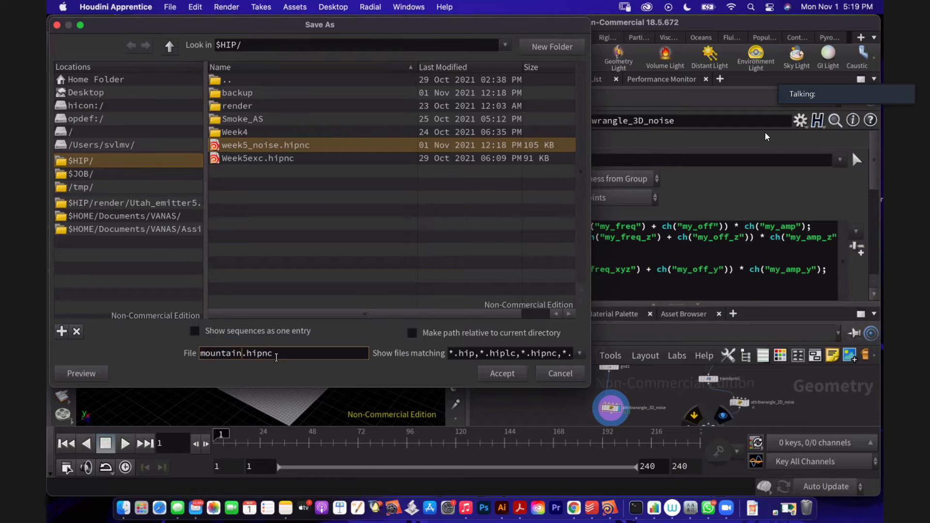
{"action": "type", "text": "w"}
{"action": "type", "text": "5"}
{"action": "key", "text": "BackSpace"}
{"action": "key", "text": "BackSpace"}
{"action": "type", "text": "w"}
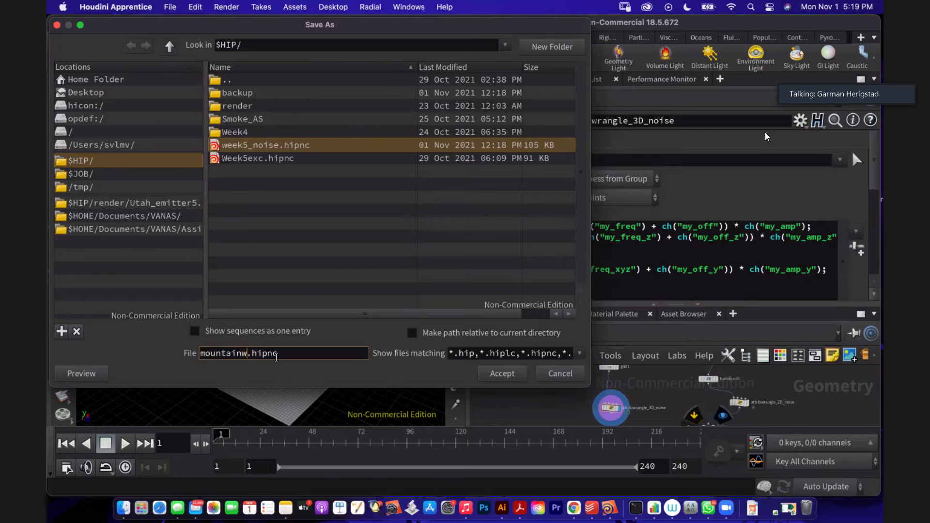
{"action": "type", "text": "5_v1"}
{"action": "left_click", "coordinate": [504, 374]}
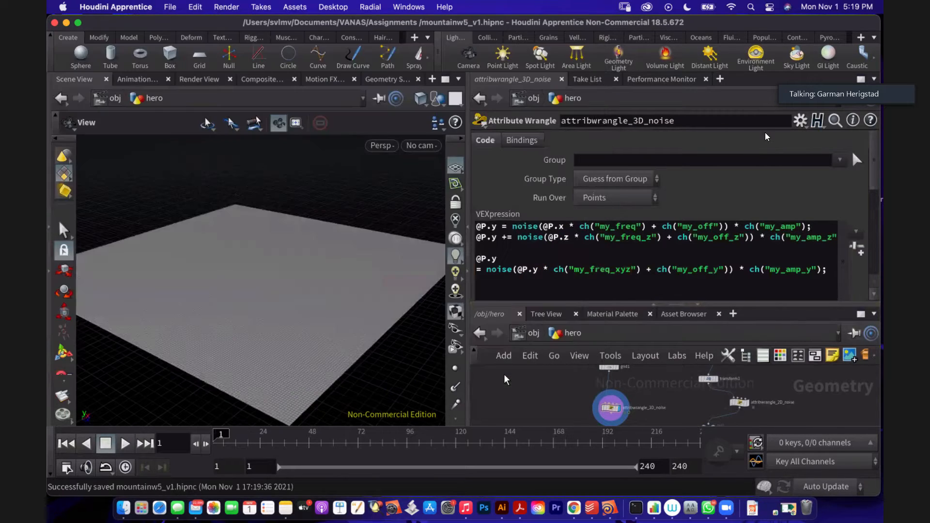
Step: Rejoin the split last VEXpression statement so that @P.y and its noise assignment share one line
{"action": "left_click", "coordinate": [476, 270]}
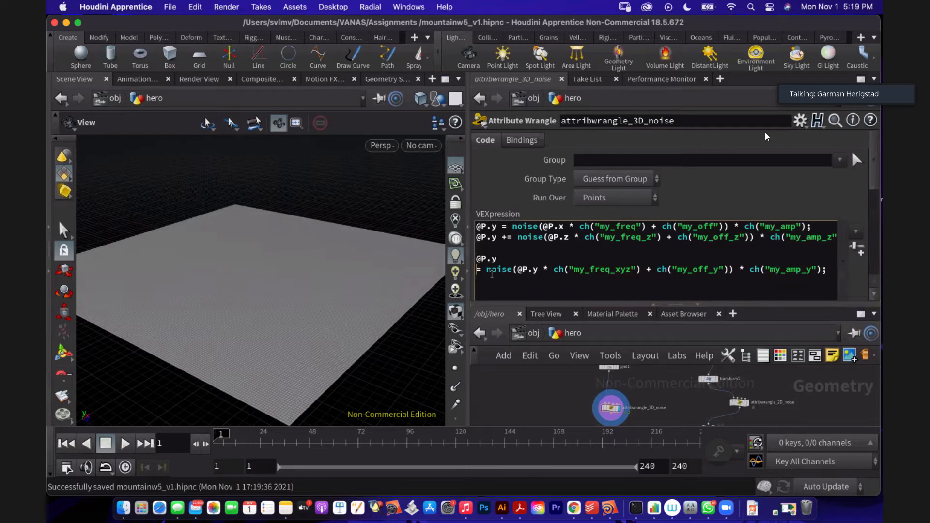
{"action": "key", "text": "BackSpace"}
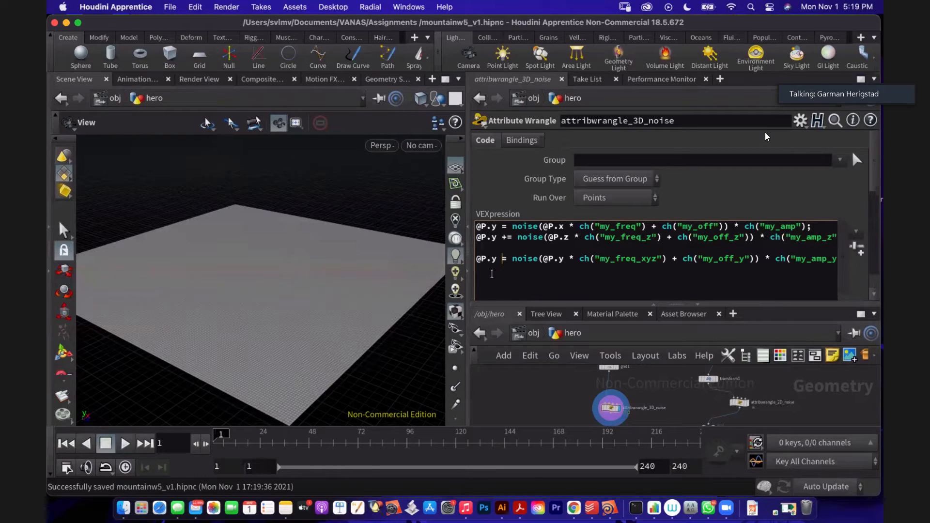
Step: Change the assignment operator of the last VEXpression line to +=
{"action": "type", "text": "+"}
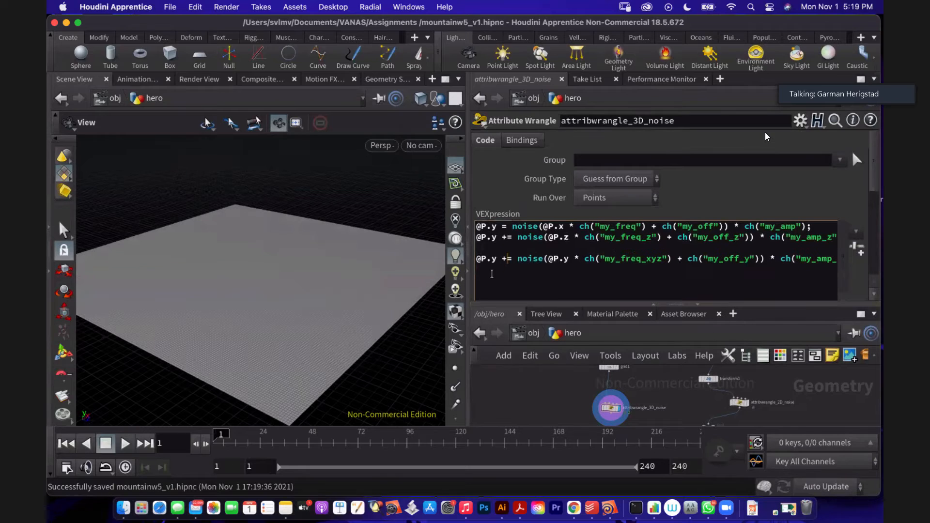
{"action": "left_click", "coordinate": [591, 284]}
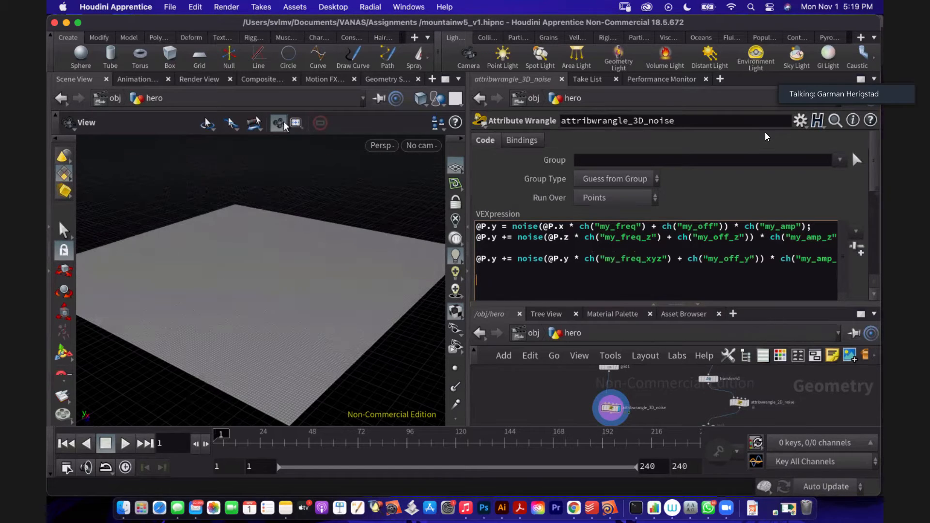
Step: Switch to Photoshop and start a new document with the Art & Illustration presets shown
{"action": "left_click", "coordinate": [67, 22]}
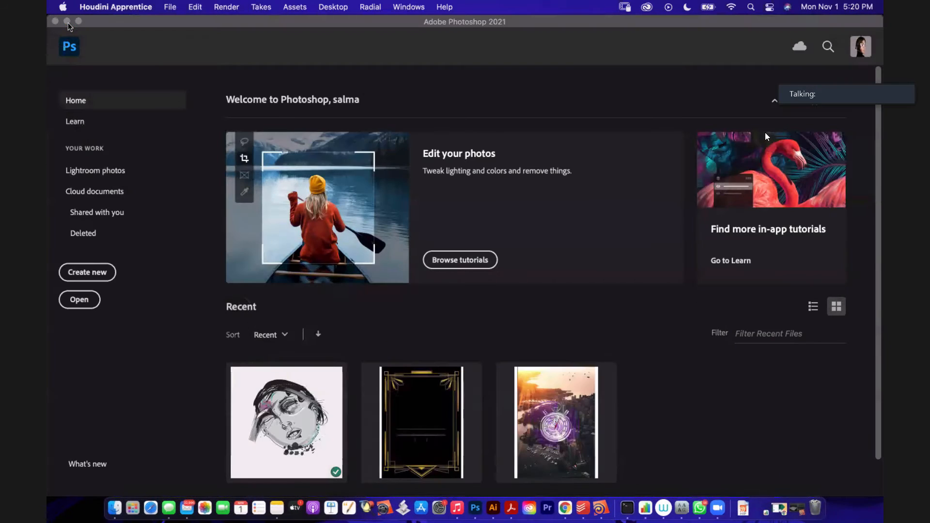
{"action": "left_click", "coordinate": [156, 25]}
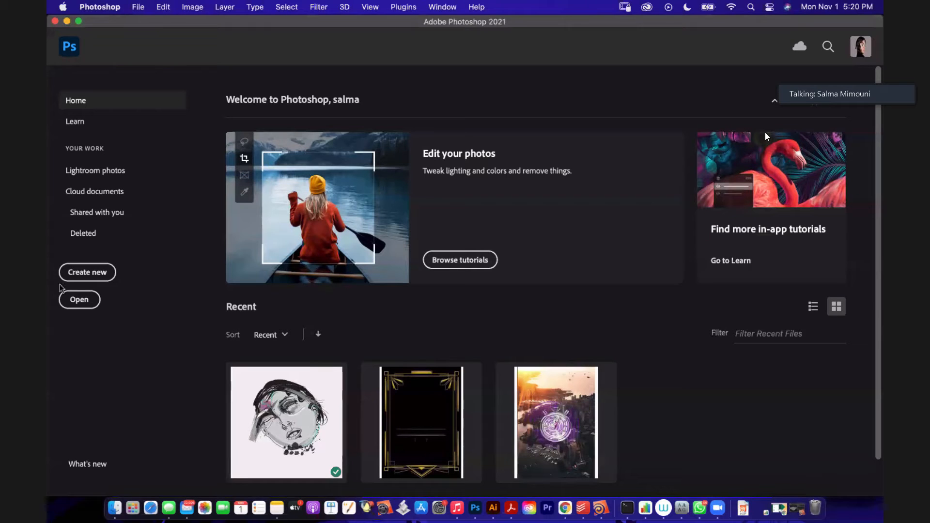
{"action": "left_click", "coordinate": [78, 276]}
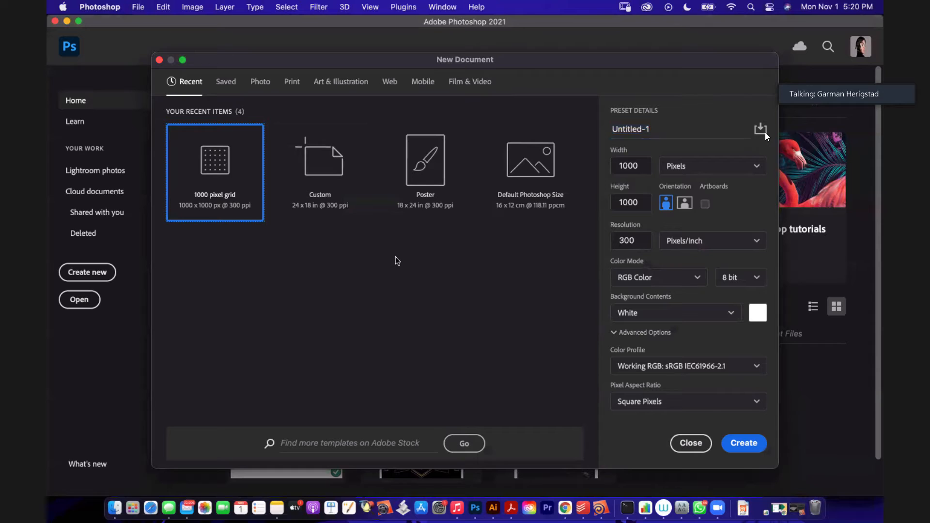
{"action": "left_click", "coordinate": [355, 87]}
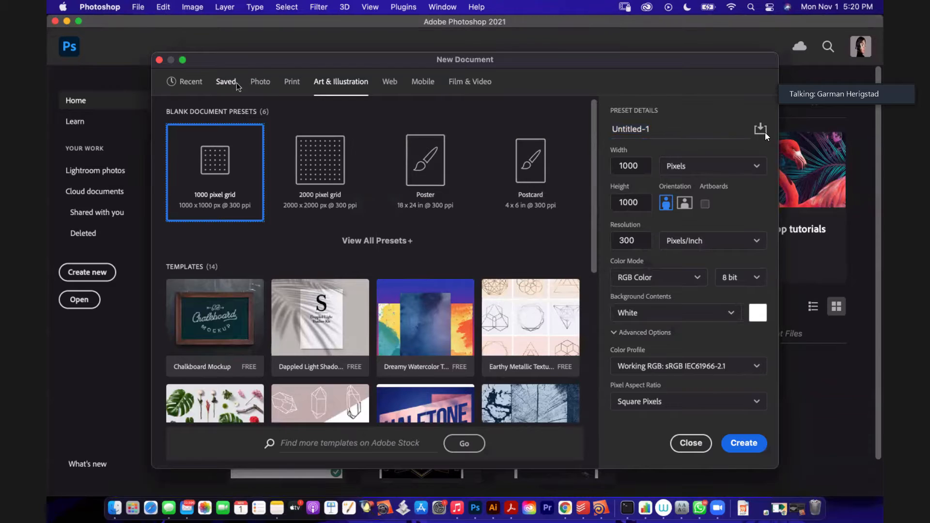
Step: Set the document's width and height to 1024 pixels each and create it
{"action": "double_click", "coordinate": [646, 167]}
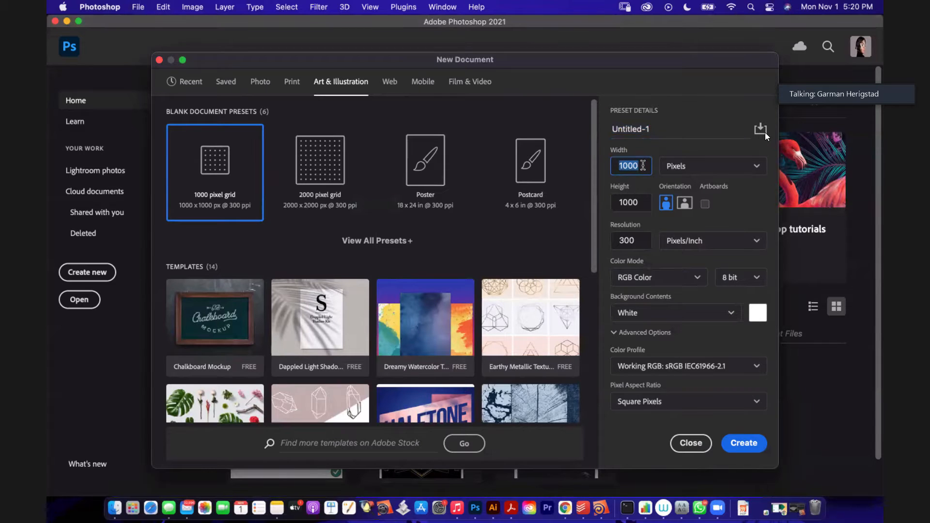
{"action": "left_click", "coordinate": [646, 166]}
{"action": "key", "text": "BackSpace"}
{"action": "key", "text": "BackSpace"}
{"action": "type", "text": "24"}
{"action": "key", "text": "BackSpace"}
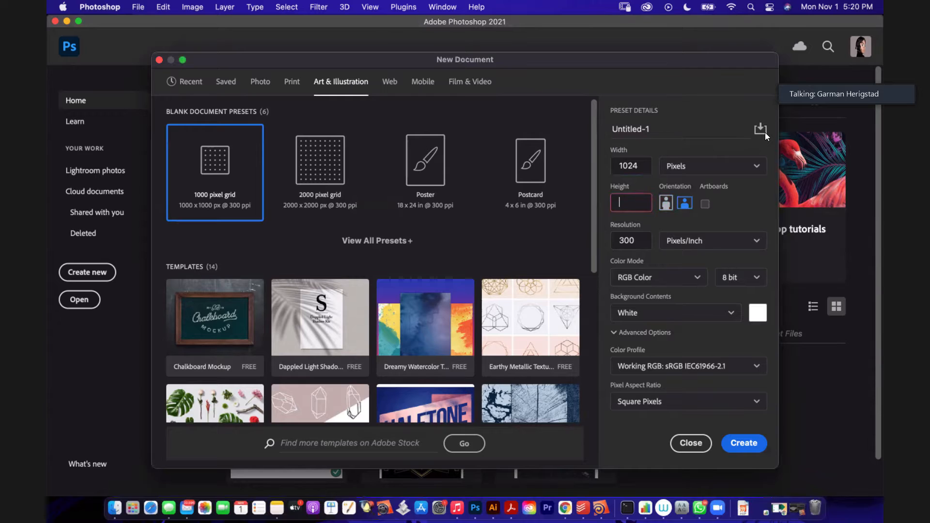
{"action": "type", "text": "1024"}
{"action": "left_click", "coordinate": [740, 444]}
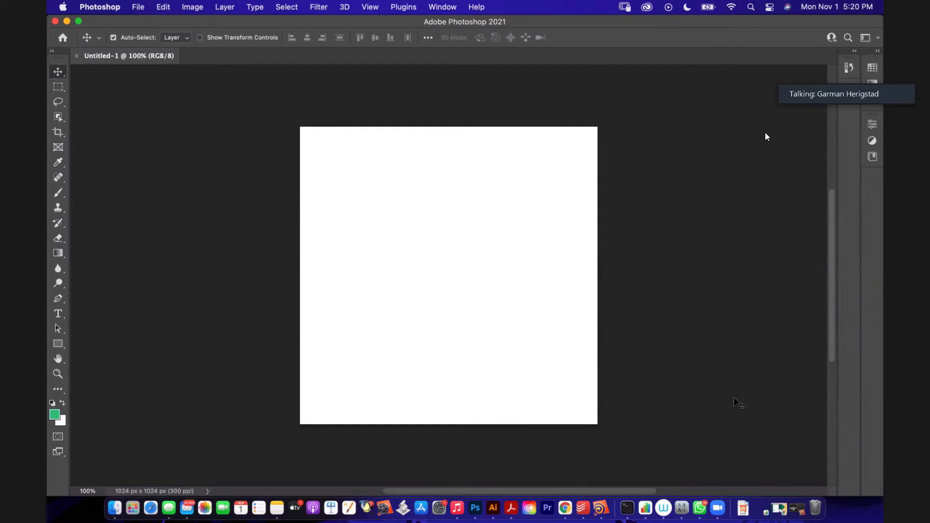
Step: Show the Layers panel for the new document
{"action": "key", "text": "XF86AudioRaiseVolume"}
{"action": "left_click", "coordinate": [440, 7]}
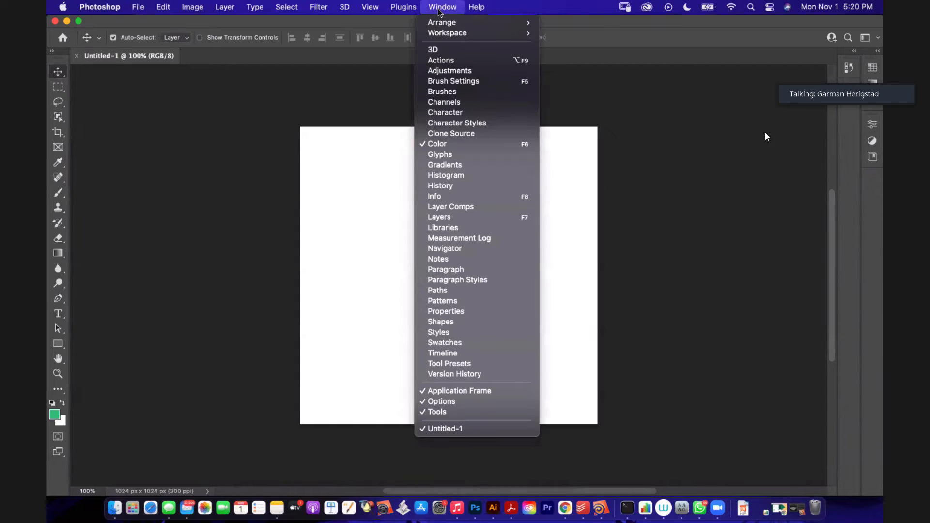
{"action": "left_click", "coordinate": [440, 11]}
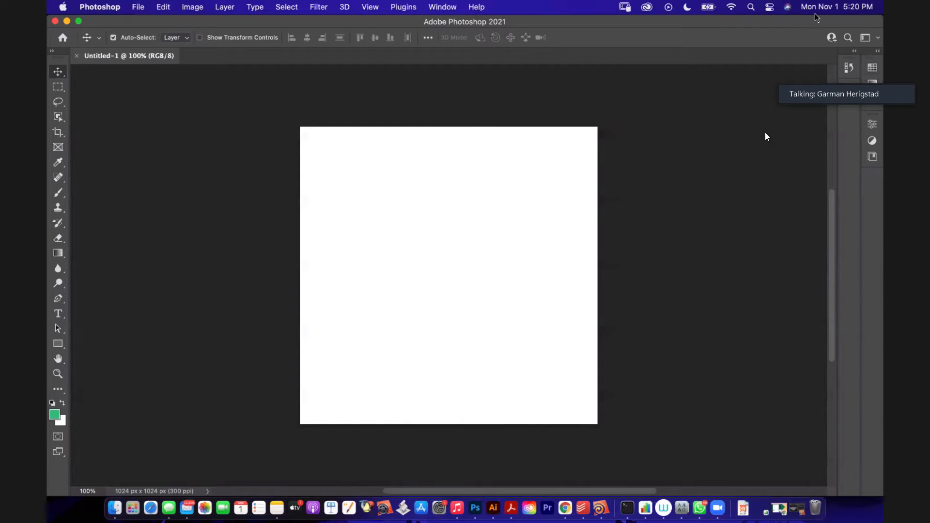
{"action": "left_click", "coordinate": [458, 7]}
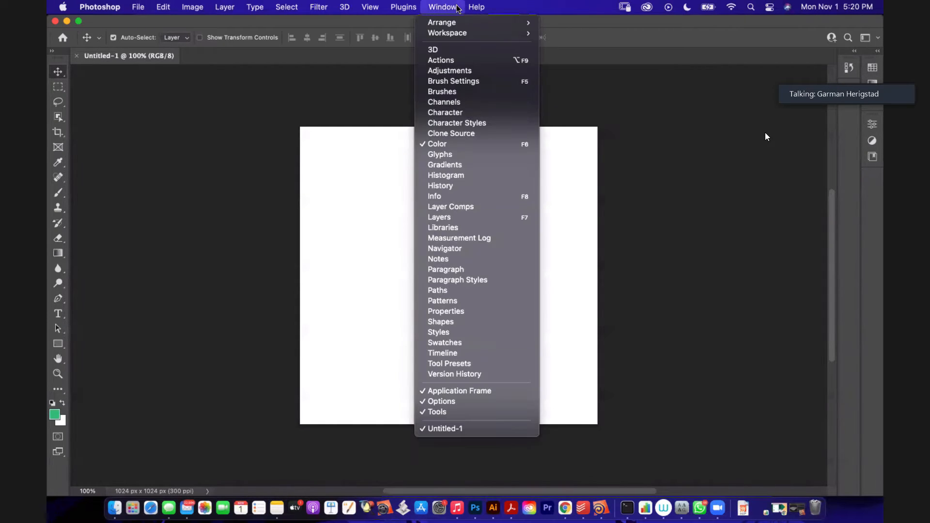
{"action": "left_click", "coordinate": [477, 217]}
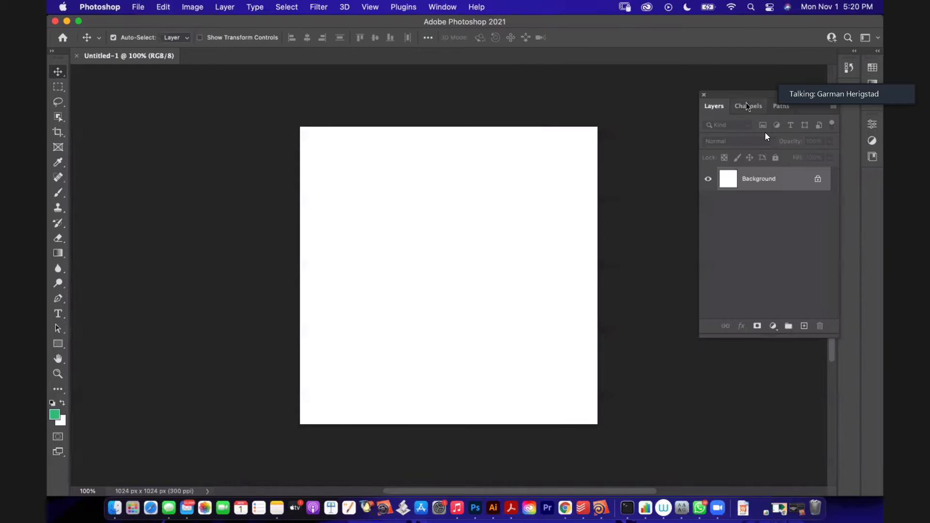
Step: Activate the Brush tool, set its size to 91 px, and undo a test stroke on the canvas
{"action": "key", "text": "b"}
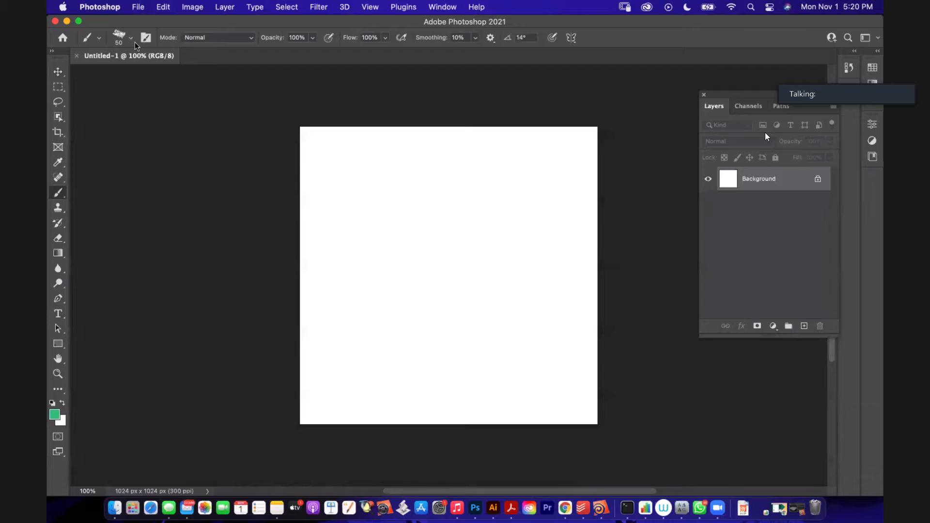
{"action": "left_click", "coordinate": [130, 38]}
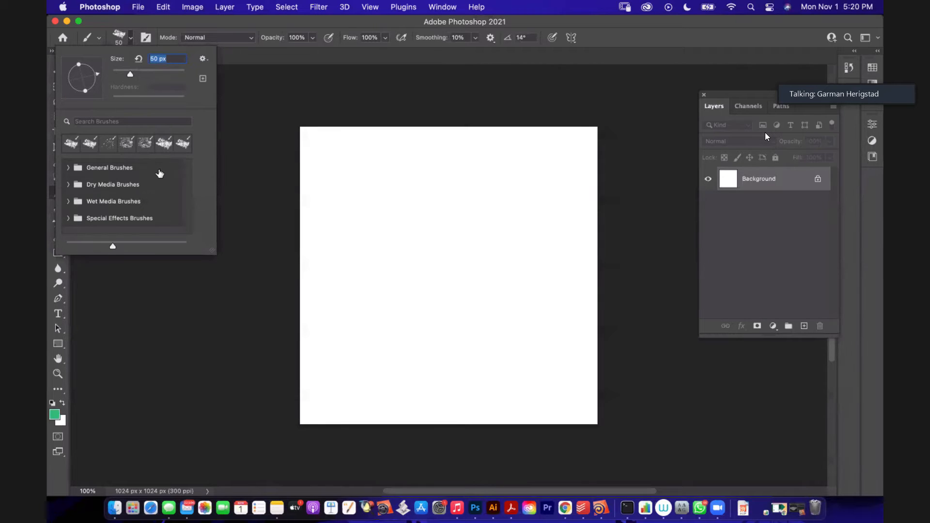
{"action": "left_click", "coordinate": [227, 145]}
{"action": "left_click", "coordinate": [130, 38]}
{"action": "left_click_drag", "start_coordinate": [133, 75], "coordinate": [146, 77]}
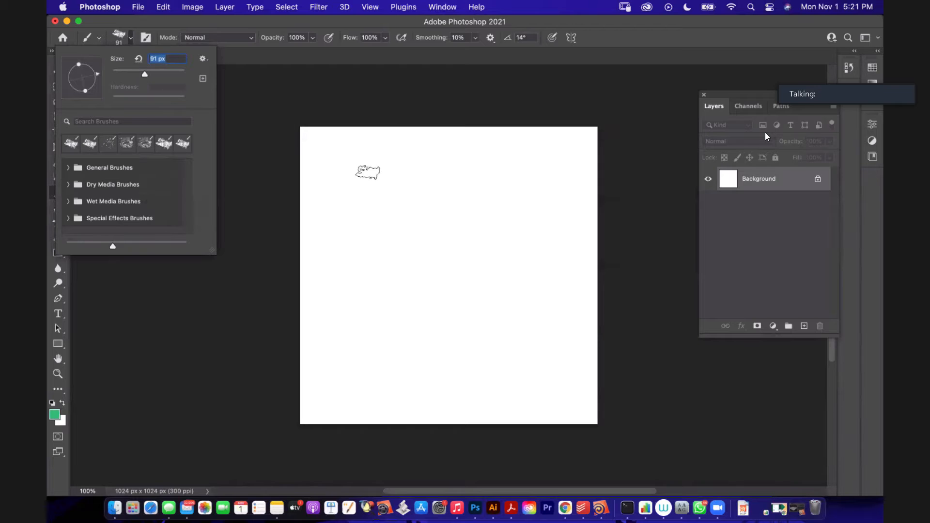
{"action": "left_click_drag", "start_coordinate": [368, 170], "coordinate": [459, 269]}
{"action": "key", "text": "super+z"}
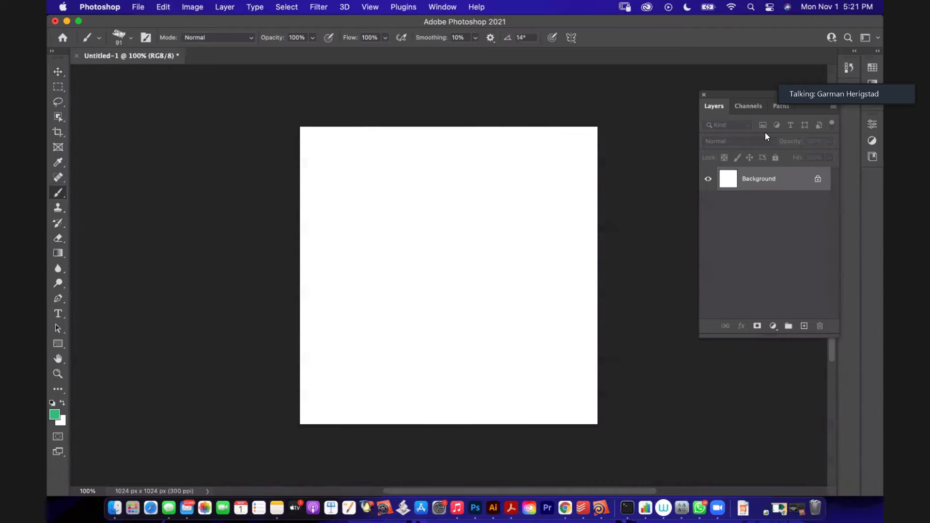
Step: Set the foreground color to black
{"action": "left_click", "coordinate": [57, 414]}
{"action": "left_click_drag", "start_coordinate": [580, 241], "coordinate": [560, 252]}
{"action": "key", "text": "Return"}
Step: Try painting two textured curves that rise from the canvas's lower edge and spread to its side edges, then undo both
{"action": "mouse_move", "coordinate": [385, 418]}
{"action": "left_mouse_down"}
{"action": "mouse_move", "coordinate": [378, 318]}
{"action": "mouse_move", "coordinate": [325, 201]}
{"action": "mouse_move", "coordinate": [305, 188]}
{"action": "left_mouse_up"}
{"action": "mouse_move", "coordinate": [484, 422]}
{"action": "left_mouse_down"}
{"action": "mouse_move", "coordinate": [501, 292]}
{"action": "mouse_move", "coordinate": [595, 172]}
{"action": "left_mouse_up"}
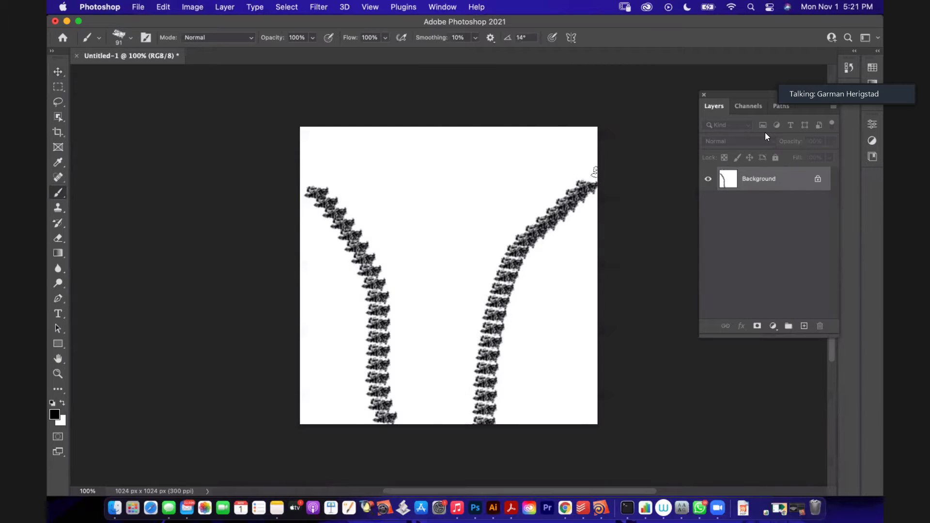
{"action": "key", "text": "super+z"}
{"action": "key", "text": "super+z"}
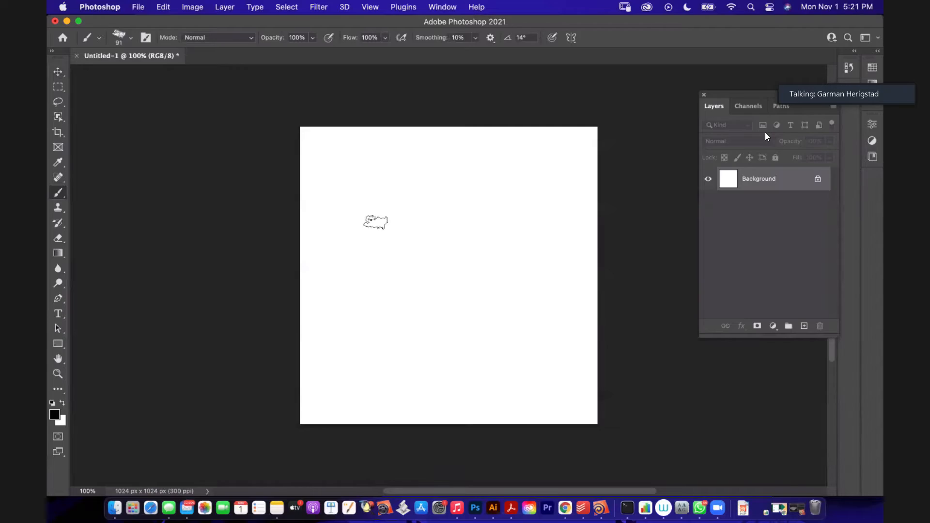
Step: Choose the Soft Round brush from General Brushes and set its size to 178 px
{"action": "left_click", "coordinate": [132, 38]}
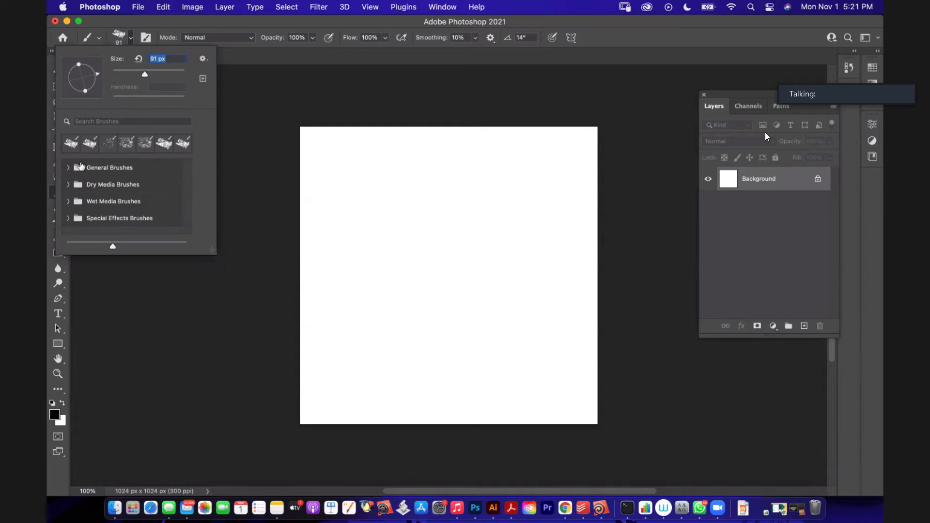
{"action": "left_click", "coordinate": [68, 167]}
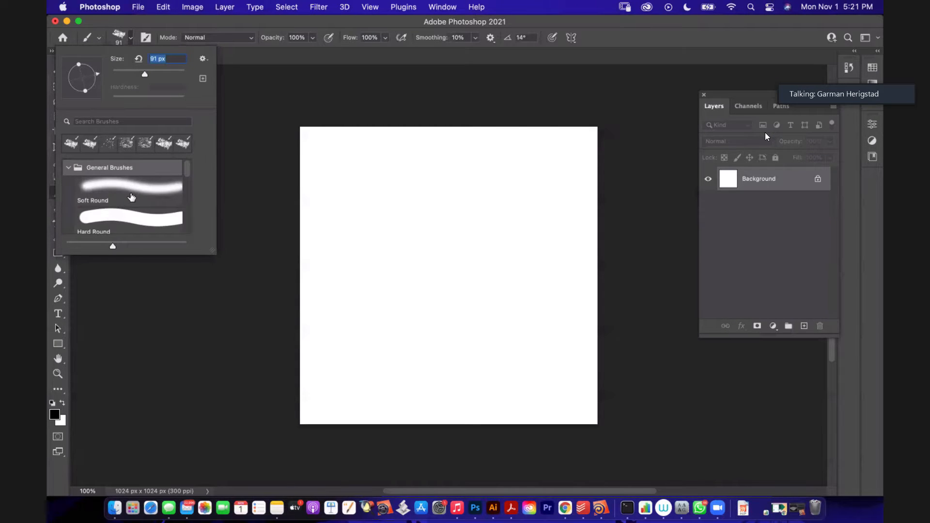
{"action": "left_click", "coordinate": [131, 197]}
{"action": "mouse_move", "coordinate": [426, 214]}
{"action": "left_mouse_down"}
{"action": "mouse_move", "coordinate": [402, 293]}
{"action": "mouse_move", "coordinate": [440, 309]}
{"action": "left_mouse_up"}
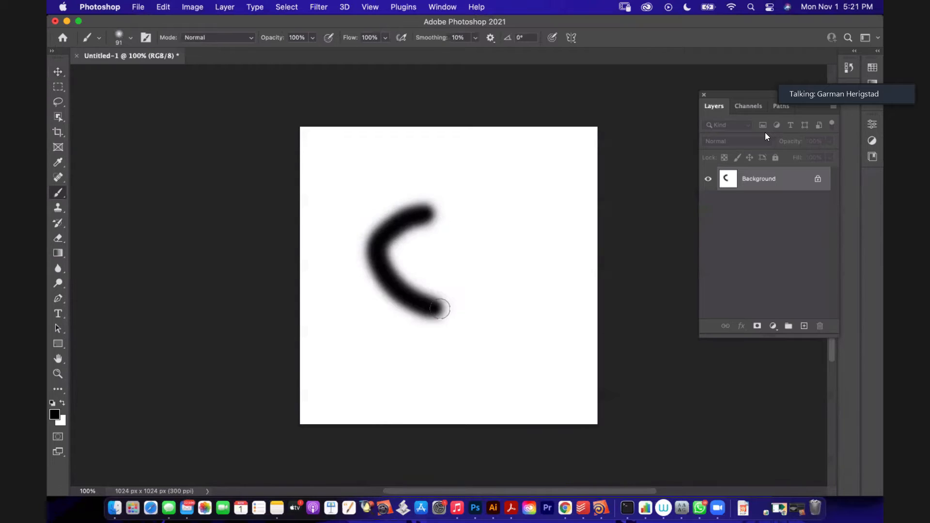
{"action": "key", "text": "super+z"}
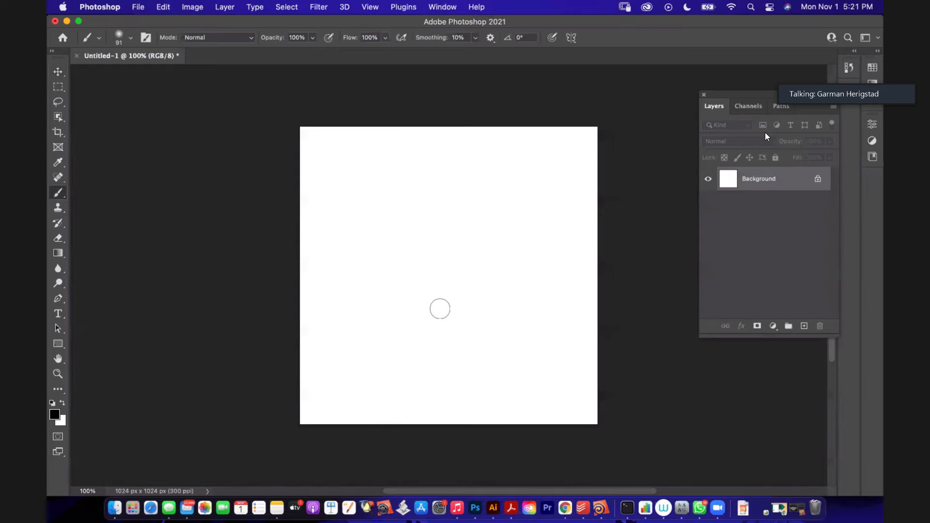
{"action": "left_click", "coordinate": [130, 37]}
{"action": "left_click_drag", "start_coordinate": [148, 75], "coordinate": [179, 75]}
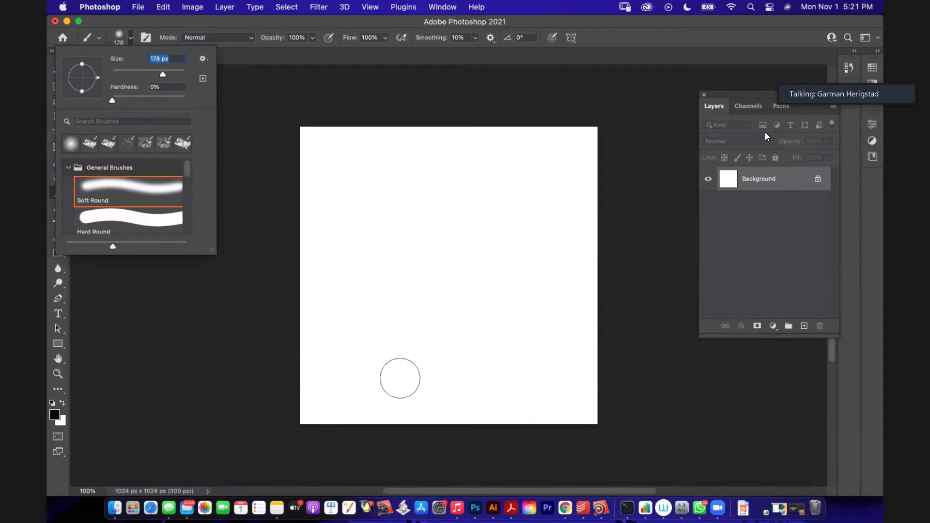
Step: Try painting two soft black curves from the upper side edges to the canvas's lower edge and filling between them, then undo everything
{"action": "left_click", "coordinate": [318, 174]}
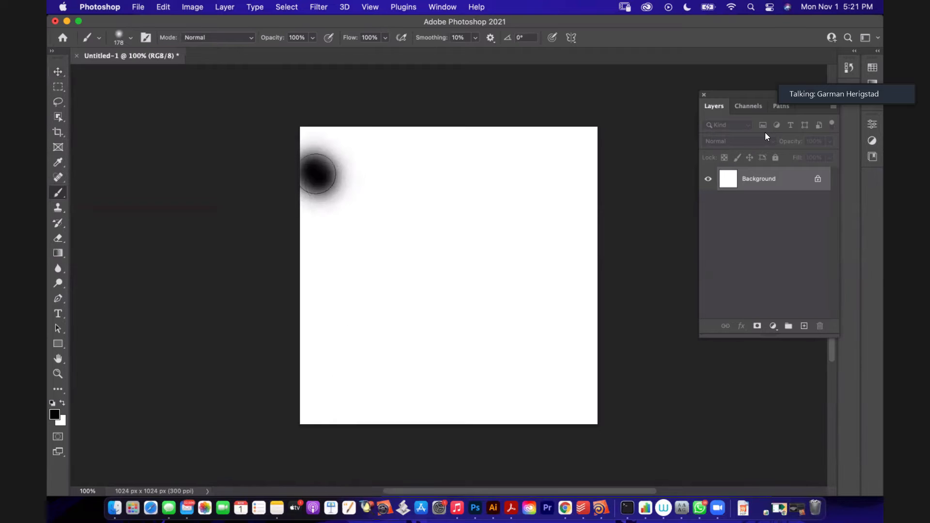
{"action": "mouse_move", "coordinate": [317, 174]}
{"action": "left_mouse_down"}
{"action": "mouse_move", "coordinate": [345, 209]}
{"action": "mouse_move", "coordinate": [391, 314]}
{"action": "mouse_move", "coordinate": [405, 422]}
{"action": "left_mouse_up"}
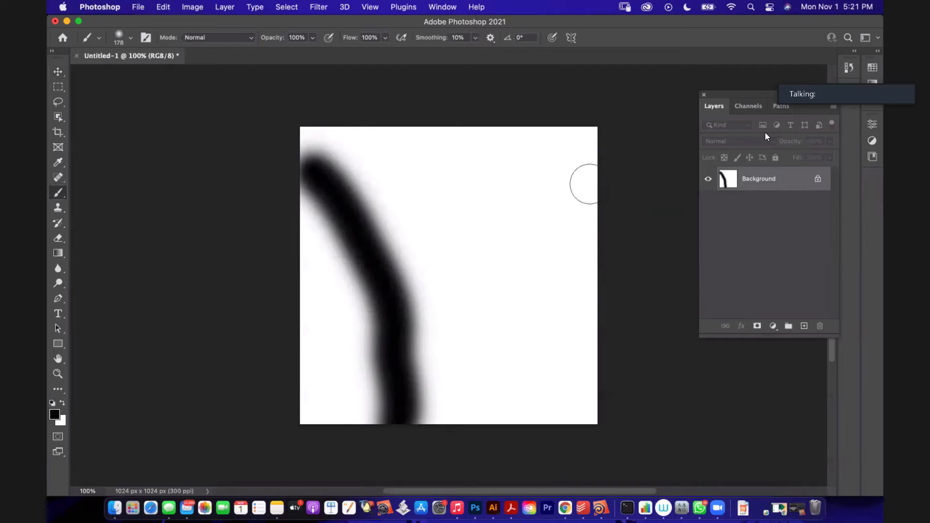
{"action": "left_click", "coordinate": [585, 185]}
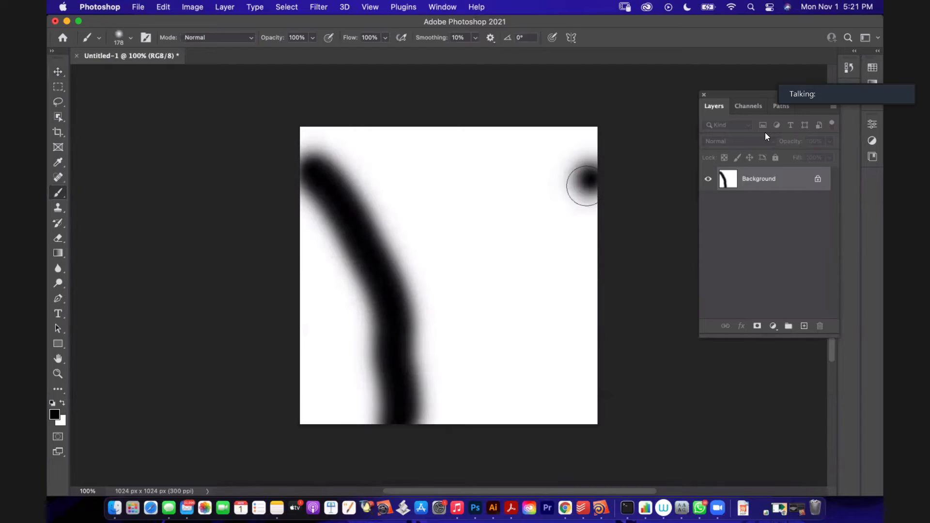
{"action": "mouse_move", "coordinate": [586, 185]}
{"action": "left_mouse_down"}
{"action": "mouse_move", "coordinate": [549, 220]}
{"action": "mouse_move", "coordinate": [523, 271]}
{"action": "mouse_move", "coordinate": [514, 422]}
{"action": "left_mouse_up"}
{"action": "mouse_move", "coordinate": [485, 346]}
{"action": "left_mouse_down"}
{"action": "mouse_move", "coordinate": [486, 415]}
{"action": "mouse_move", "coordinate": [436, 333]}
{"action": "mouse_move", "coordinate": [419, 342]}
{"action": "mouse_move", "coordinate": [451, 417]}
{"action": "mouse_move", "coordinate": [504, 411]}
{"action": "left_mouse_up"}
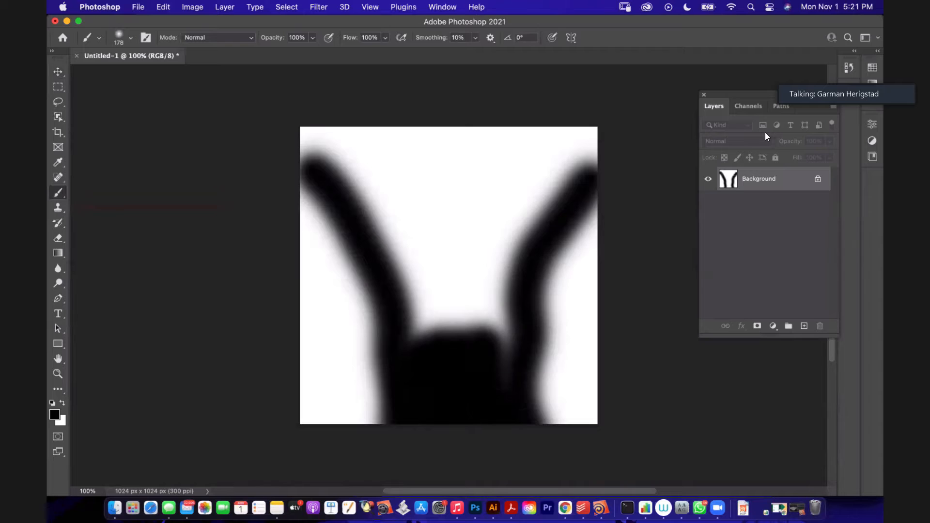
{"action": "key", "text": "super+z"}
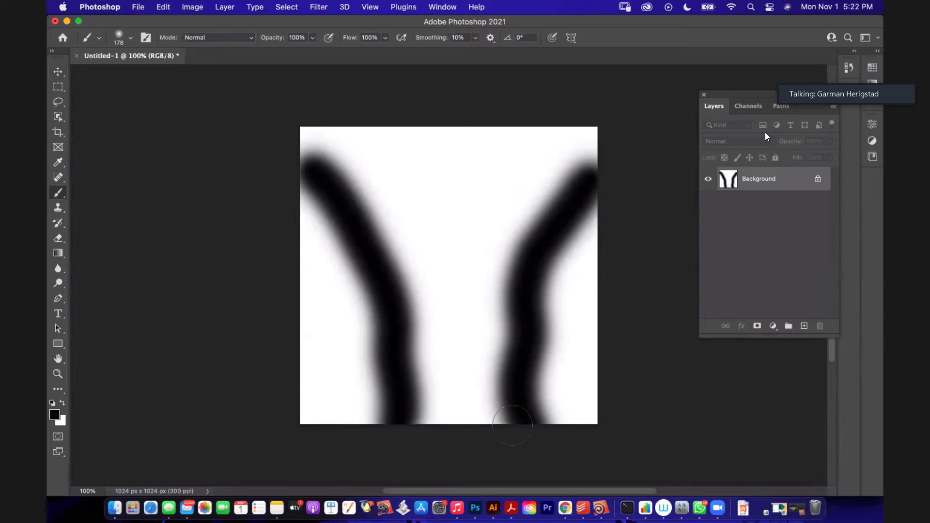
{"action": "key", "text": "super+z"}
{"action": "key", "text": "super+z"}
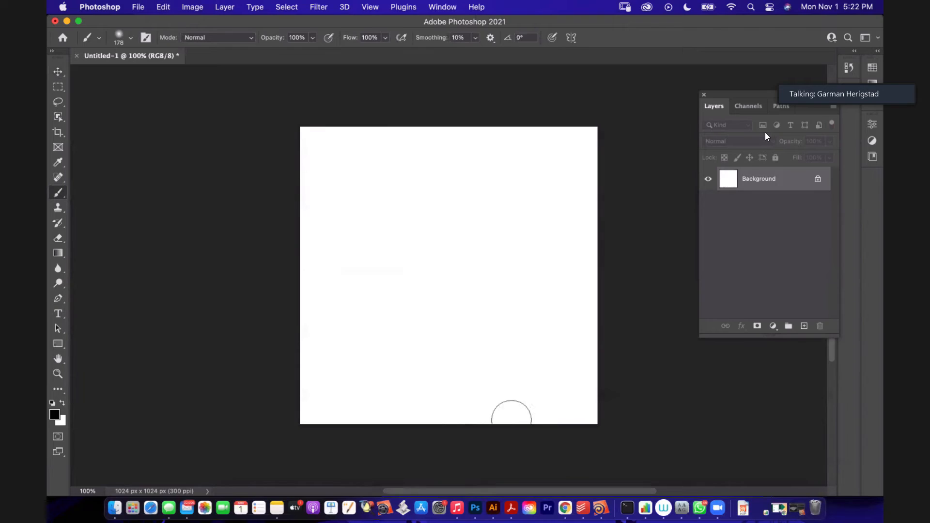
Step: Switch to the Hard Round brush and paint one thick black band down the left half of the canvas, from upper to lower edge
{"action": "left_click", "coordinate": [130, 37]}
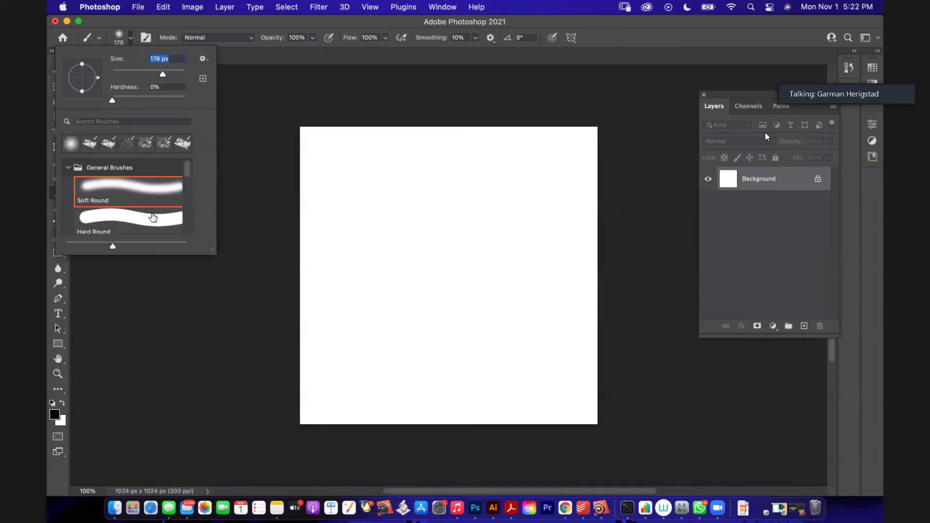
{"action": "left_click", "coordinate": [153, 218]}
{"action": "mouse_move", "coordinate": [361, 235]}
{"action": "left_mouse_down"}
{"action": "mouse_move", "coordinate": [416, 312]}
{"action": "mouse_move", "coordinate": [424, 395]}
{"action": "left_mouse_up"}
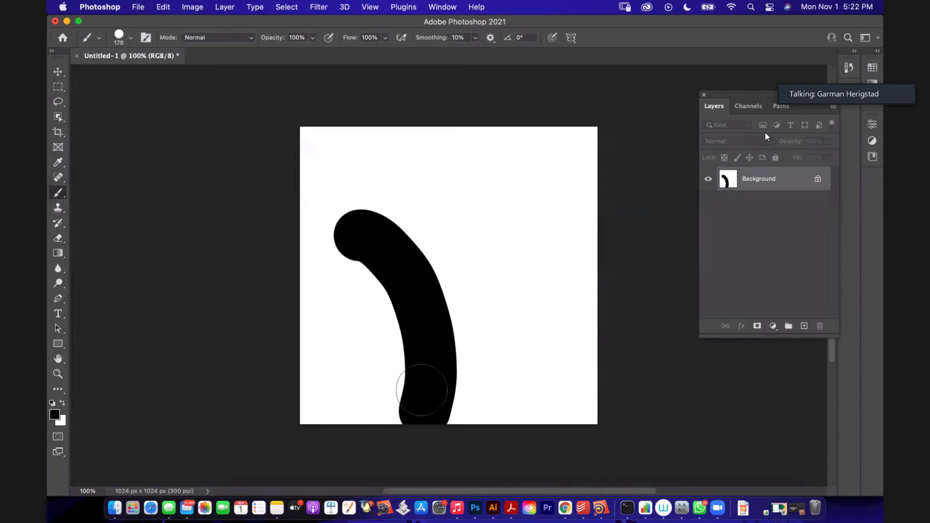
{"action": "key", "text": "super+z"}
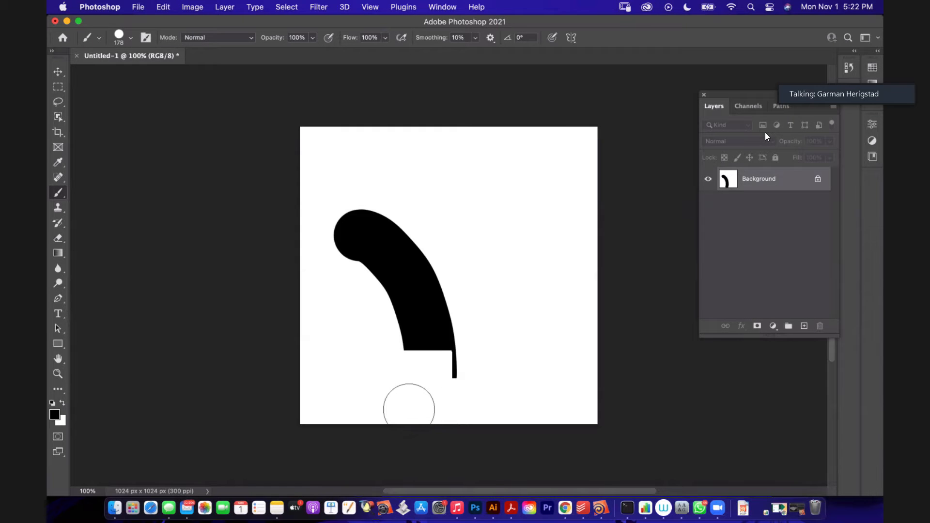
{"action": "key", "text": "super+z"}
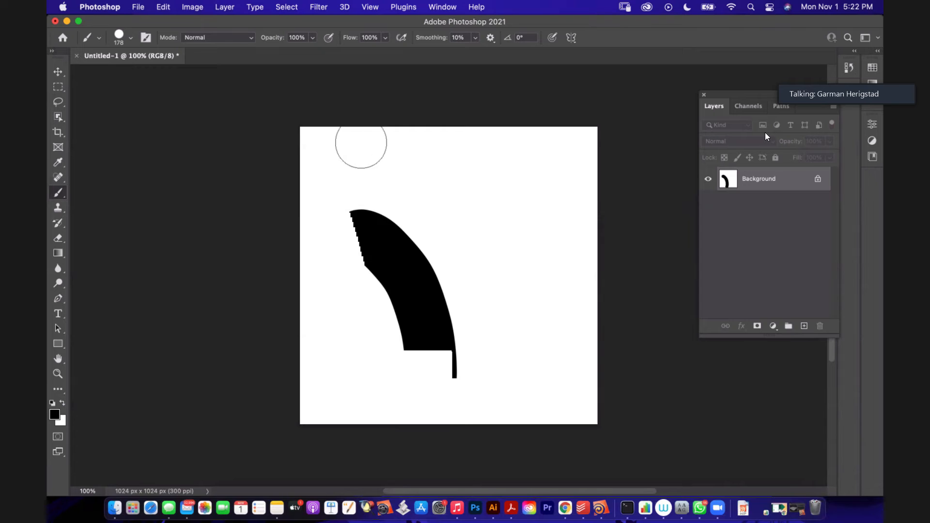
{"action": "key", "text": "super+z"}
{"action": "mouse_move", "coordinate": [367, 139]}
{"action": "left_mouse_down"}
{"action": "mouse_move", "coordinate": [388, 206]}
{"action": "mouse_move", "coordinate": [401, 328]}
{"action": "mouse_move", "coordinate": [401, 402]}
{"action": "mouse_move", "coordinate": [366, 434]}
{"action": "left_mouse_up"}
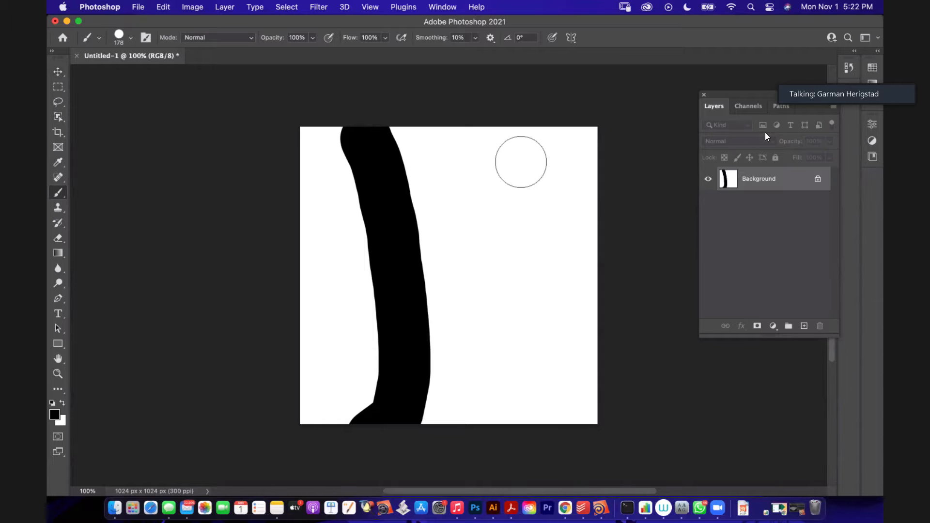
Step: Widen the lower end of the black band and try the Angled Strokes filter with Direction Balance 58, then cancel the filter
{"action": "mouse_move", "coordinate": [425, 406]}
{"action": "left_mouse_down"}
{"action": "mouse_move", "coordinate": [447, 421]}
{"action": "mouse_move", "coordinate": [423, 378]}
{"action": "mouse_move", "coordinate": [443, 410]}
{"action": "left_mouse_up"}
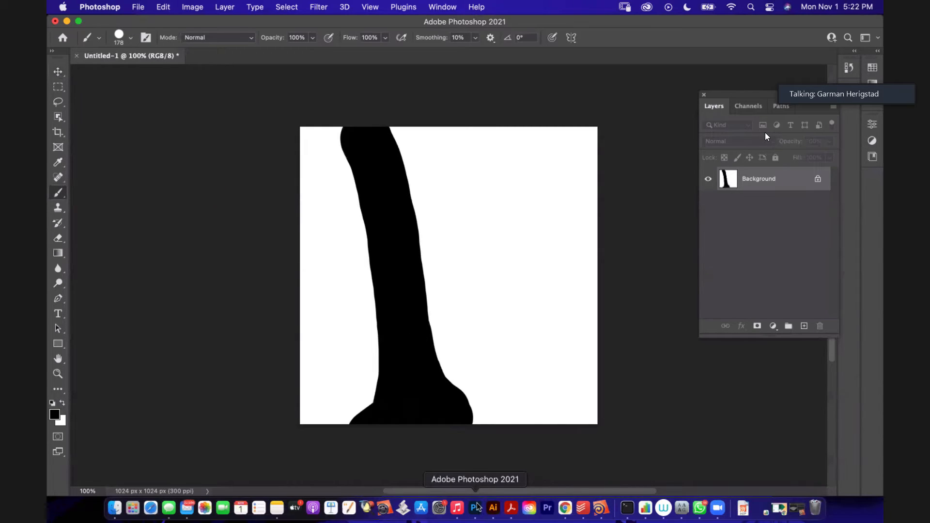
{"action": "left_click", "coordinate": [320, 7]}
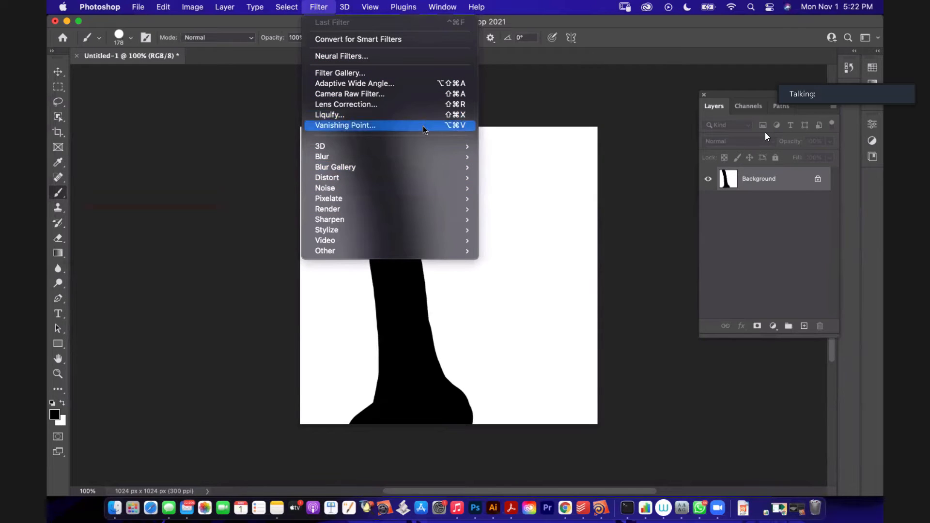
{"action": "left_click", "coordinate": [413, 74]}
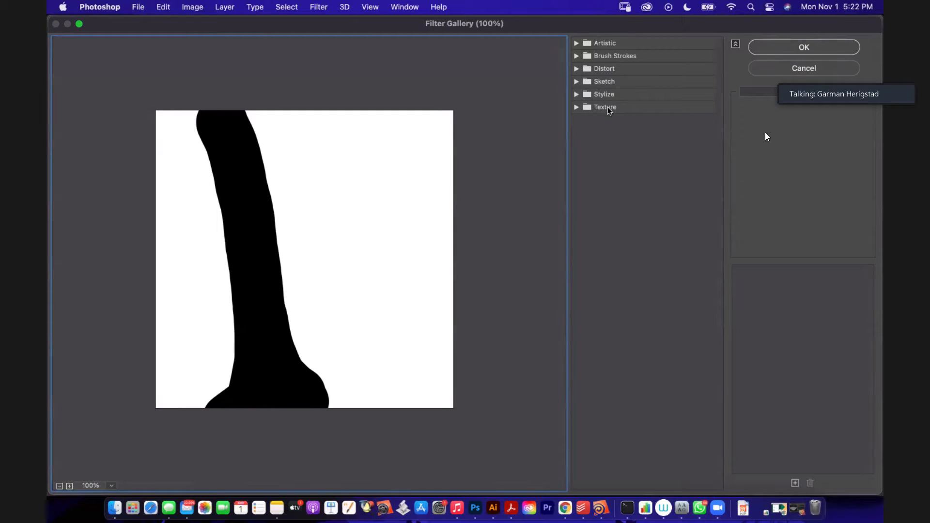
{"action": "left_click", "coordinate": [578, 55]}
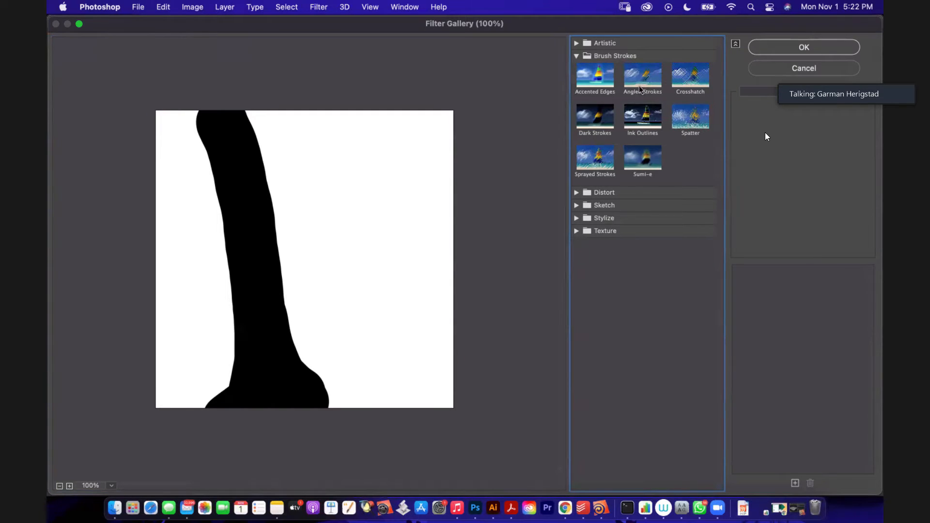
{"action": "left_click", "coordinate": [638, 57]}
{"action": "left_click", "coordinate": [577, 57]}
{"action": "left_click", "coordinate": [638, 84]}
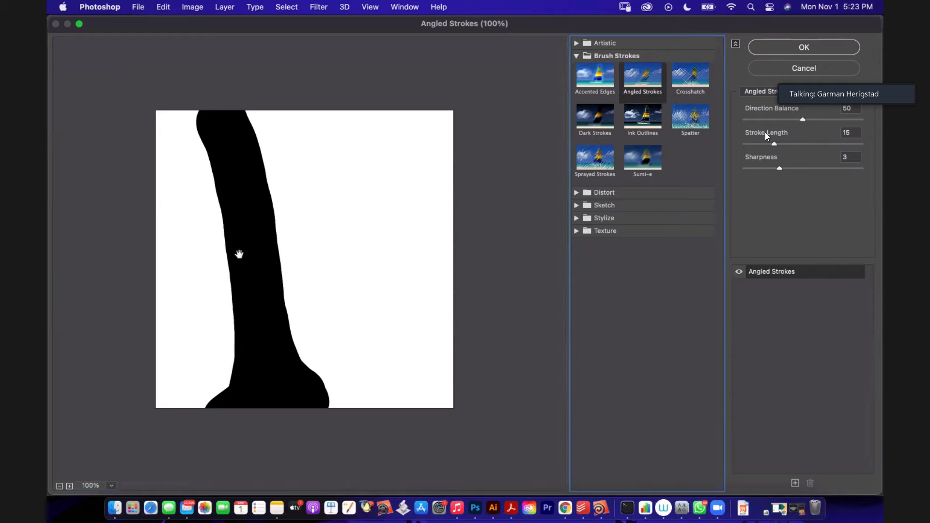
{"action": "left_click", "coordinate": [257, 252]}
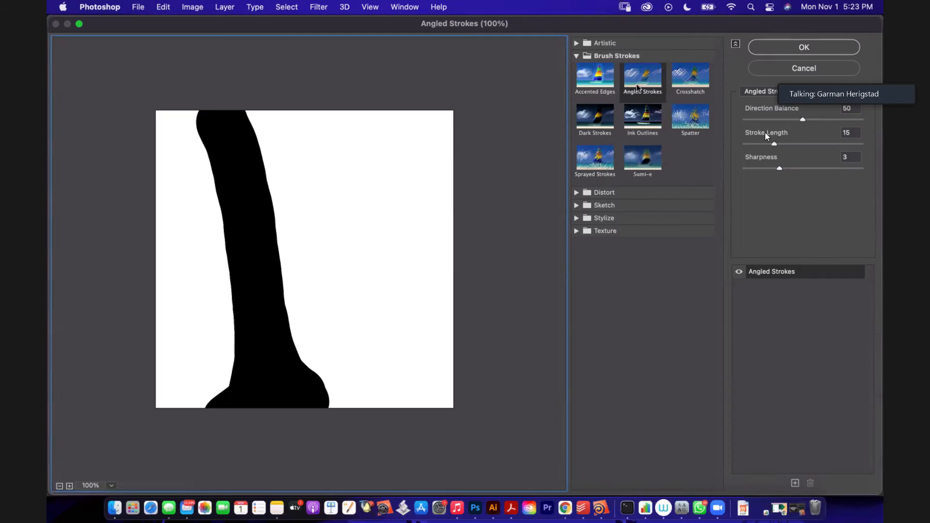
{"action": "left_click_drag", "start_coordinate": [807, 119], "coordinate": [816, 121]}
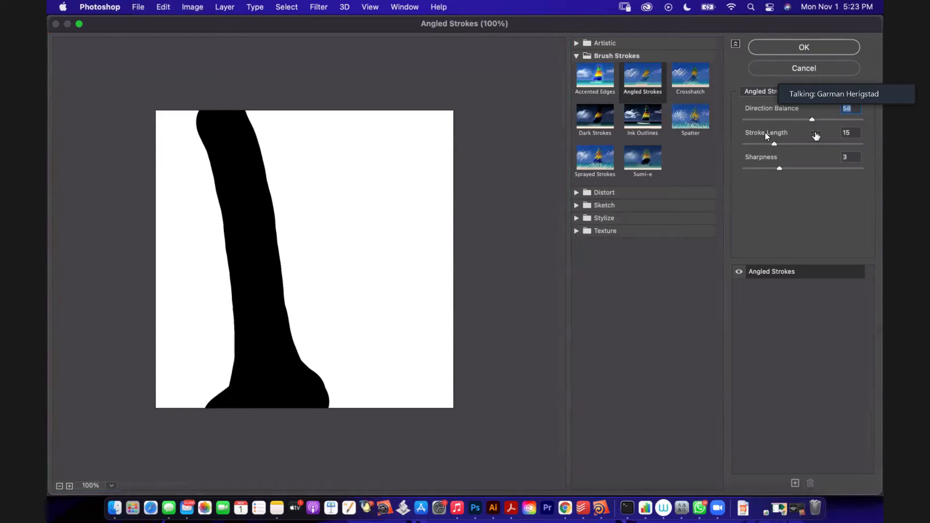
{"action": "left_click", "coordinate": [804, 68]}
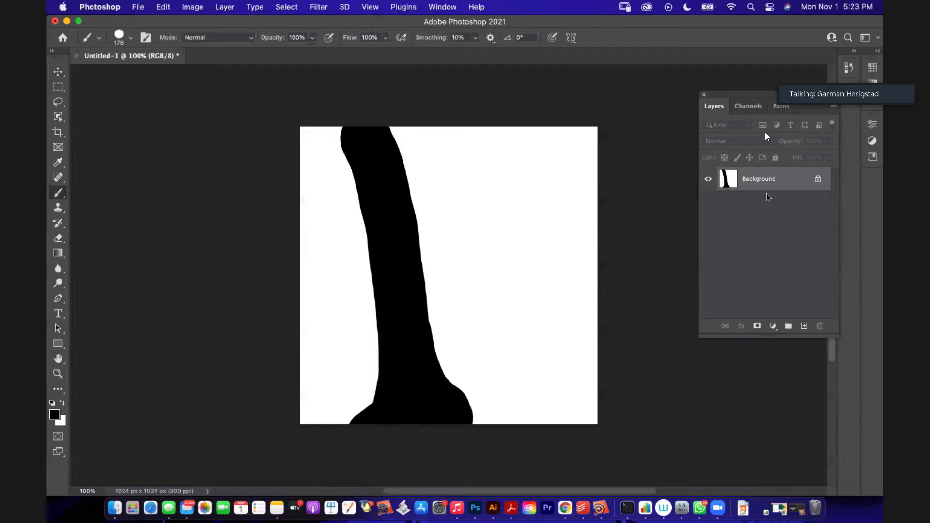
Step: Undo all the strokes of the black band to clear the canvas back to white
{"action": "key", "text": "super+z"}
{"action": "key", "text": "super+z"}
{"action": "key", "text": "super+z"}
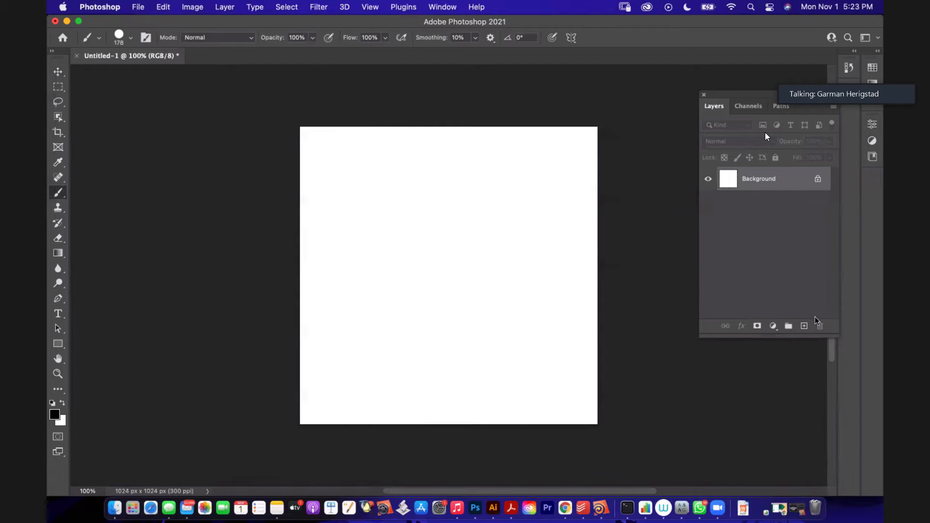
Step: Try adding a new layer above the Background, then undo it
{"action": "left_click", "coordinate": [805, 328]}
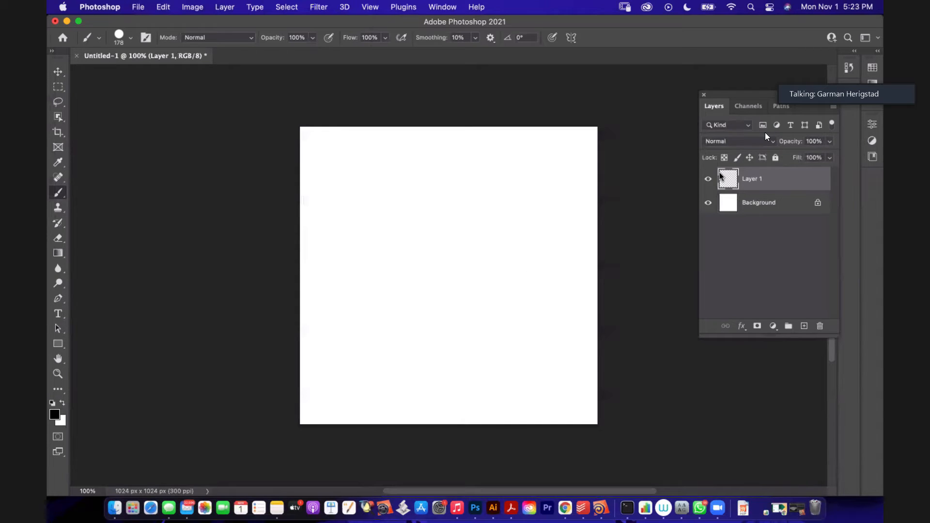
{"action": "left_click", "coordinate": [138, 8]}
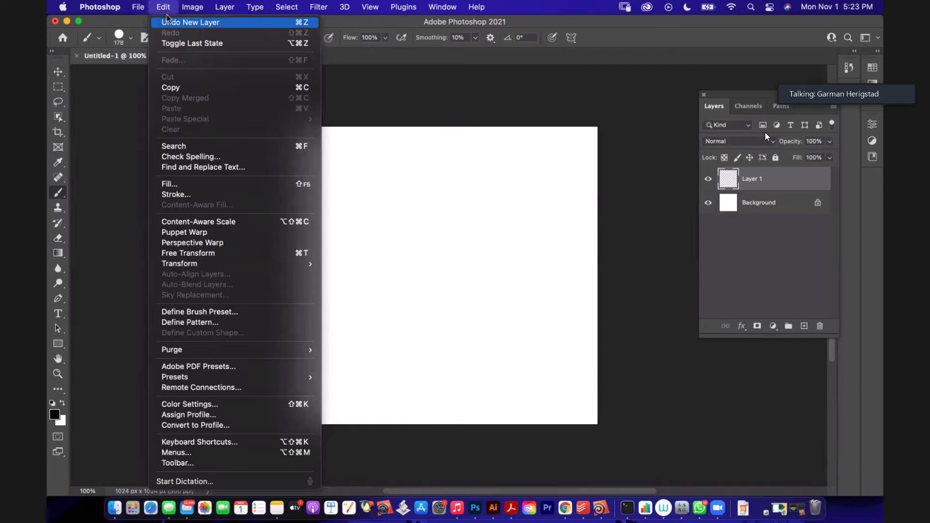
{"action": "left_click", "coordinate": [167, 22]}
{"action": "left_click", "coordinate": [163, 8]}
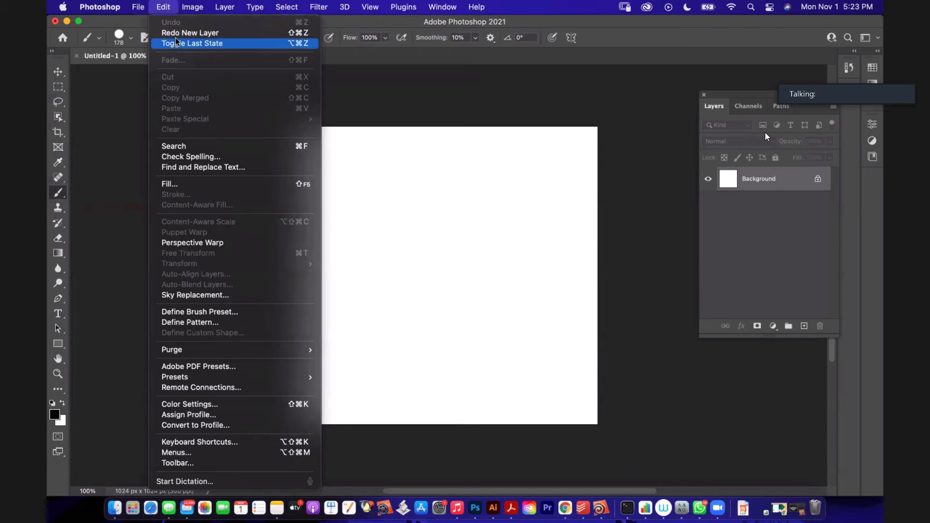
{"action": "left_click", "coordinate": [383, 110]}
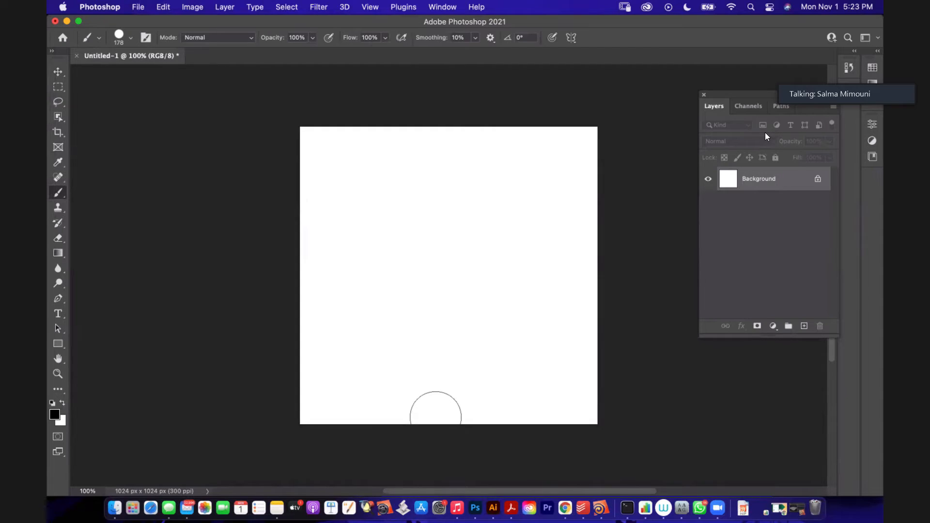
Step: Paint a broad solid black band through the middle of the canvas from lower to upper edge, flaring outward at its base
{"action": "mouse_move", "coordinate": [436, 417]}
{"action": "left_mouse_down"}
{"action": "mouse_move", "coordinate": [423, 326]}
{"action": "mouse_move", "coordinate": [361, 125]}
{"action": "left_mouse_up"}
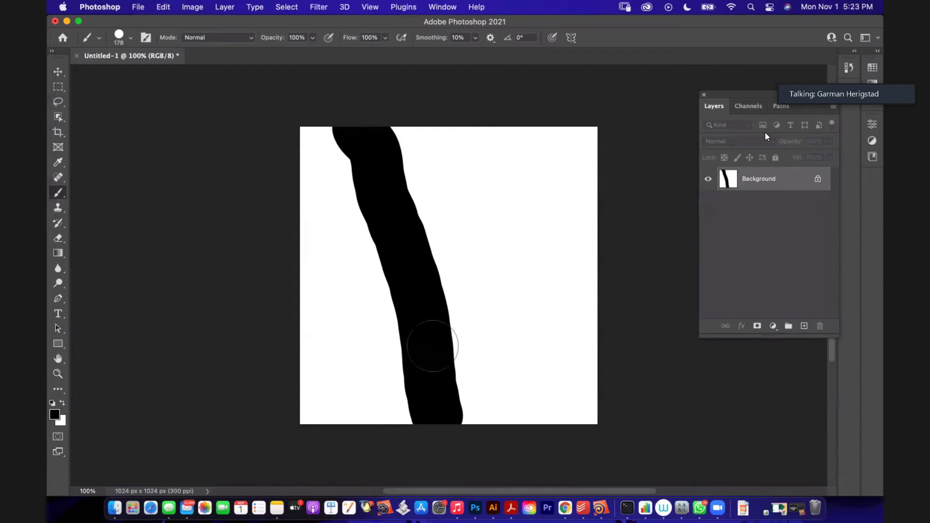
{"action": "mouse_move", "coordinate": [433, 347]}
{"action": "left_mouse_down"}
{"action": "mouse_move", "coordinate": [461, 405]}
{"action": "mouse_move", "coordinate": [492, 402]}
{"action": "mouse_move", "coordinate": [492, 421]}
{"action": "mouse_move", "coordinate": [461, 342]}
{"action": "mouse_move", "coordinate": [452, 141]}
{"action": "mouse_move", "coordinate": [425, 147]}
{"action": "mouse_move", "coordinate": [422, 197]}
{"action": "mouse_move", "coordinate": [428, 139]}
{"action": "left_mouse_up"}
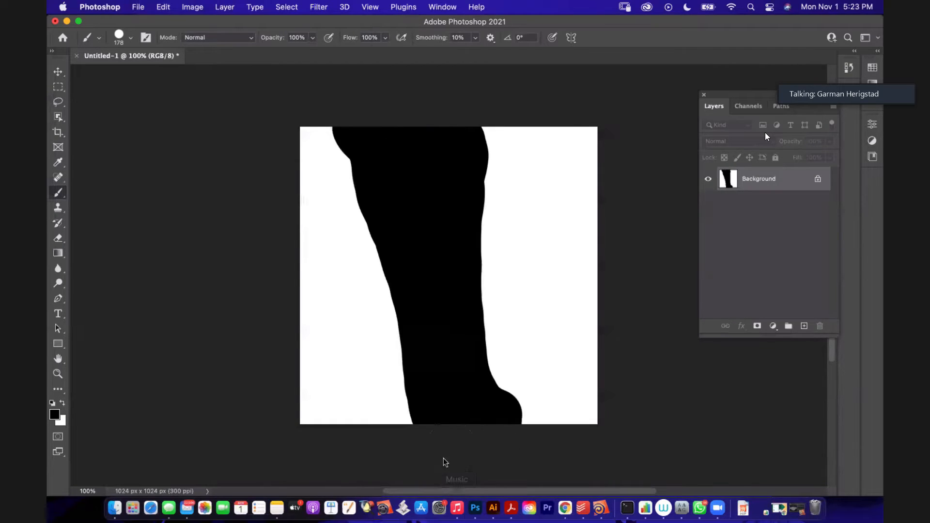
{"action": "left_click_drag", "start_coordinate": [405, 409], "coordinate": [438, 380]}
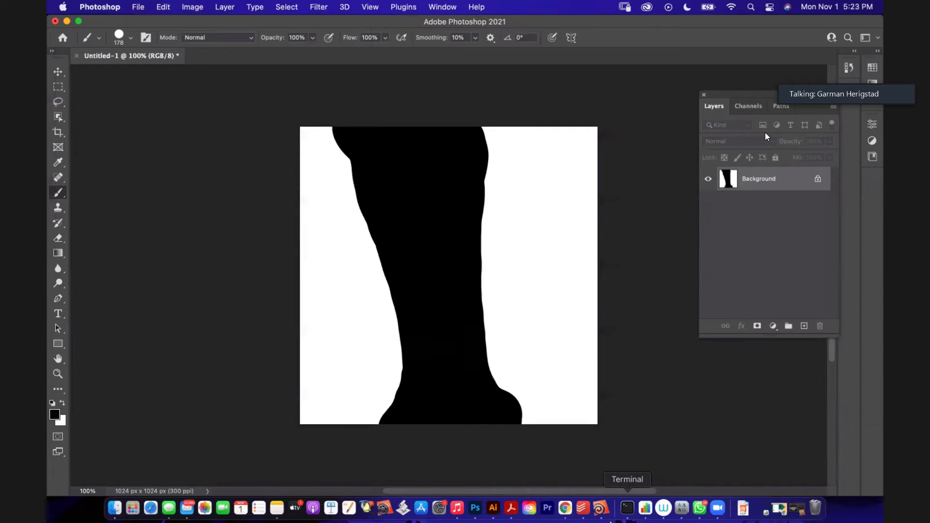
Step: Apply a Gaussian Blur with a 76.6-pixel radius to the painted band
{"action": "left_click", "coordinate": [316, 7]}
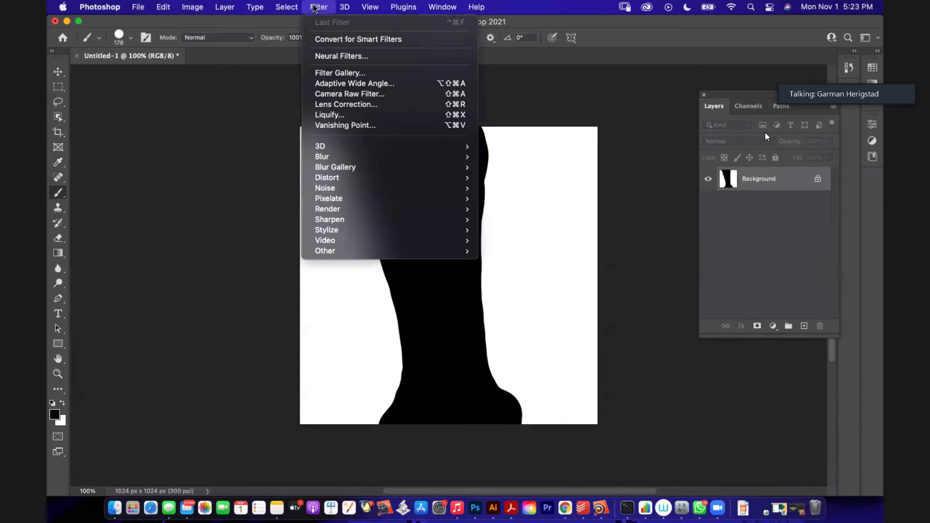
{"action": "mouse_move", "coordinate": [439, 161]}
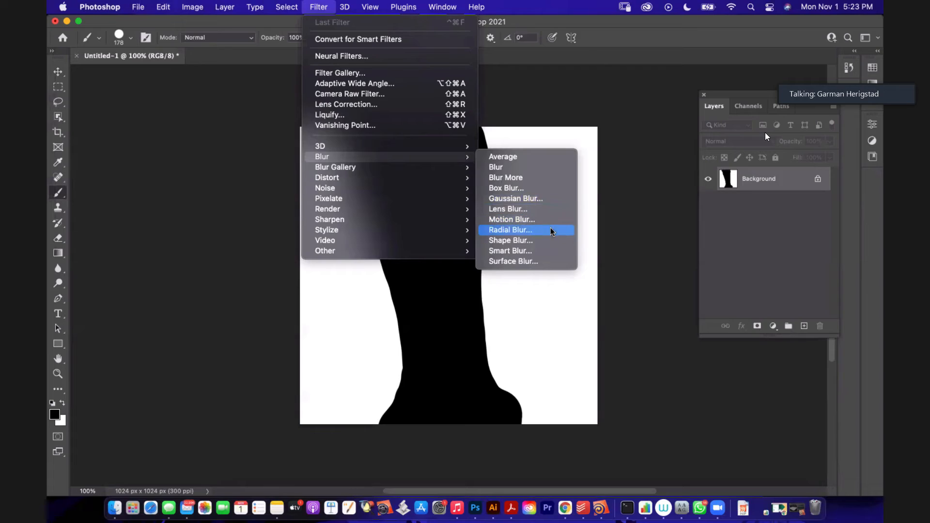
{"action": "left_click", "coordinate": [547, 201]}
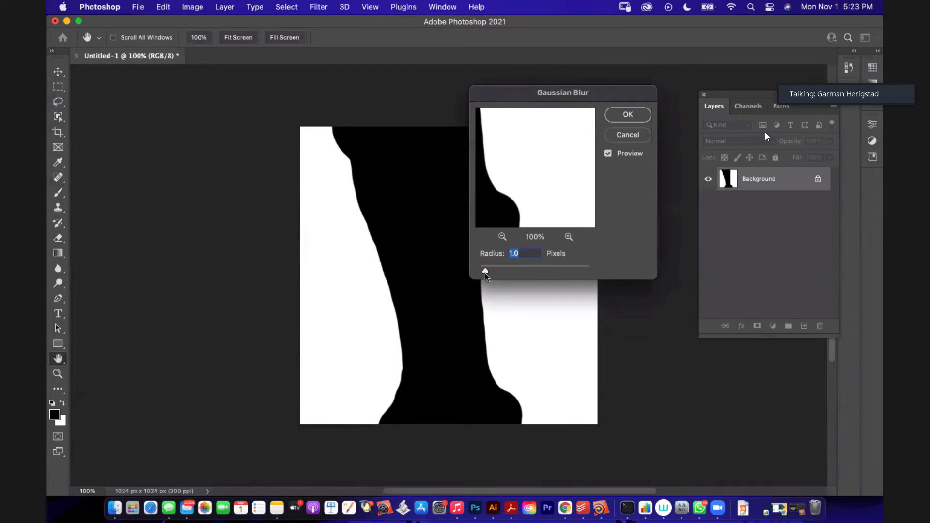
{"action": "left_click_drag", "start_coordinate": [486, 272], "coordinate": [545, 272]}
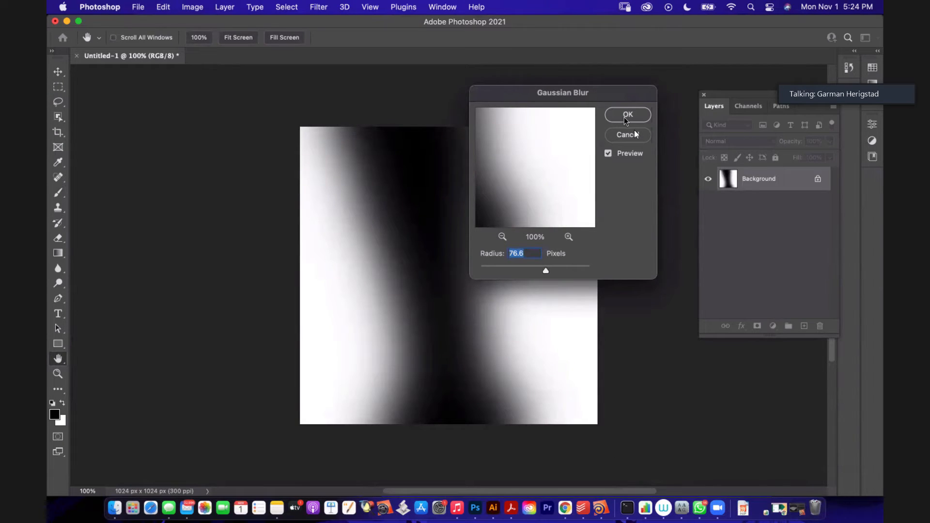
{"action": "left_click", "coordinate": [627, 121]}
{"action": "key", "text": "b"}
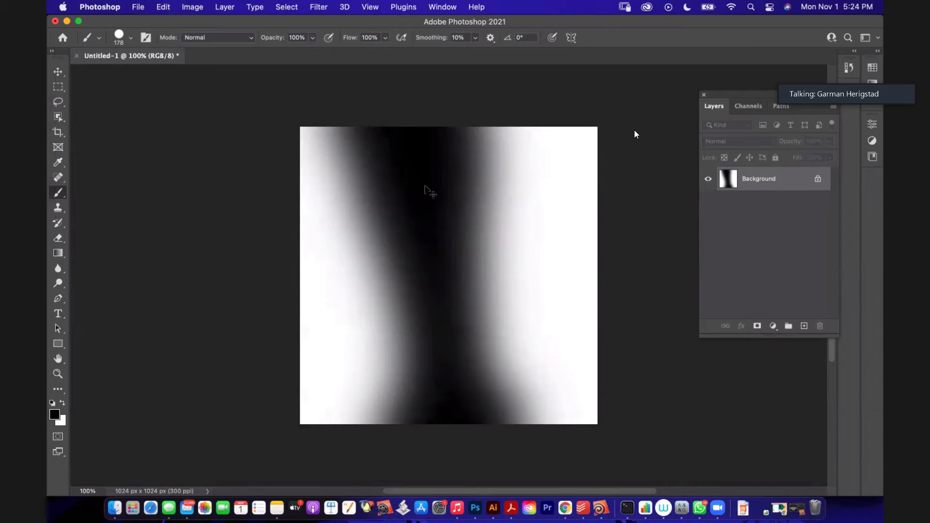
Step: Set up saving the image on the computer as River in JPEG format, in the Assignments folder inside Documents > VANAS
{"action": "key", "text": "super+s"}
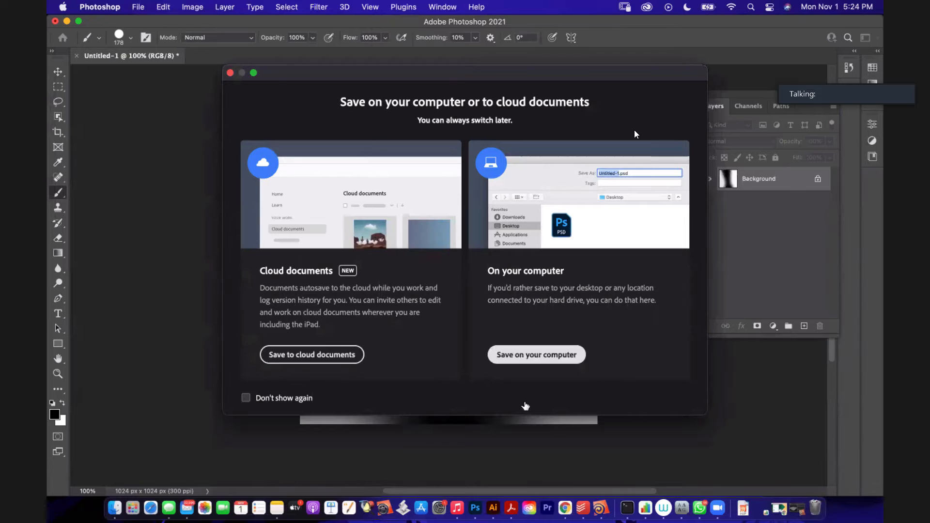
{"action": "left_click", "coordinate": [551, 356]}
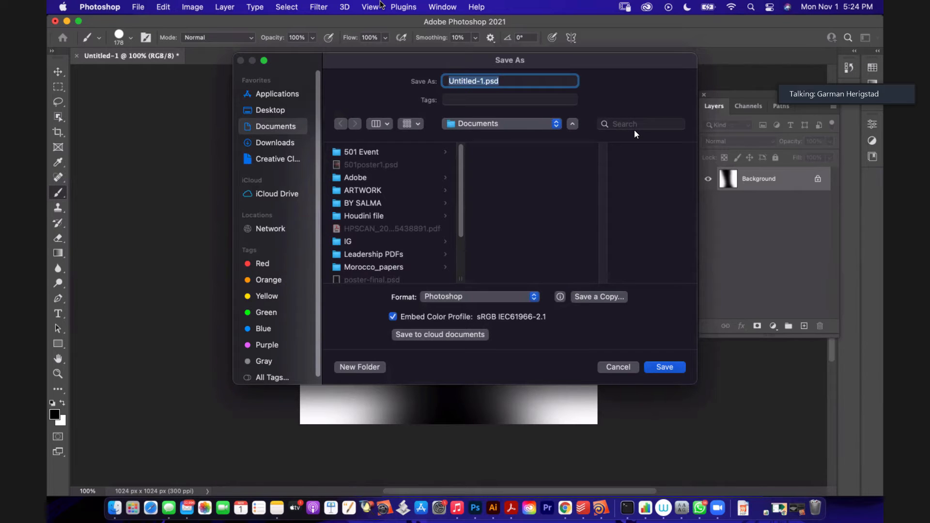
{"action": "type", "text": "River"}
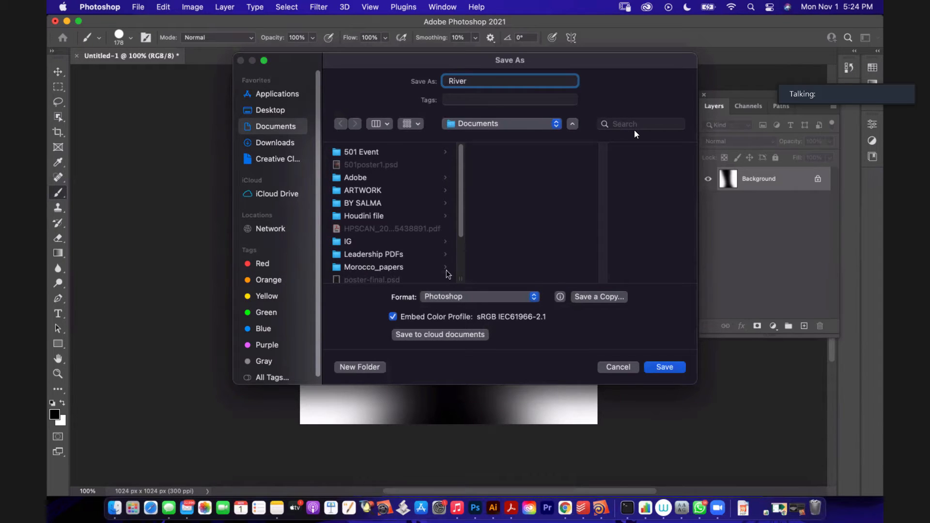
{"action": "left_click", "coordinate": [533, 298]}
{"action": "left_click_drag", "start_coordinate": [461, 223], "coordinate": [465, 263]}
{"action": "left_click", "coordinate": [365, 250]}
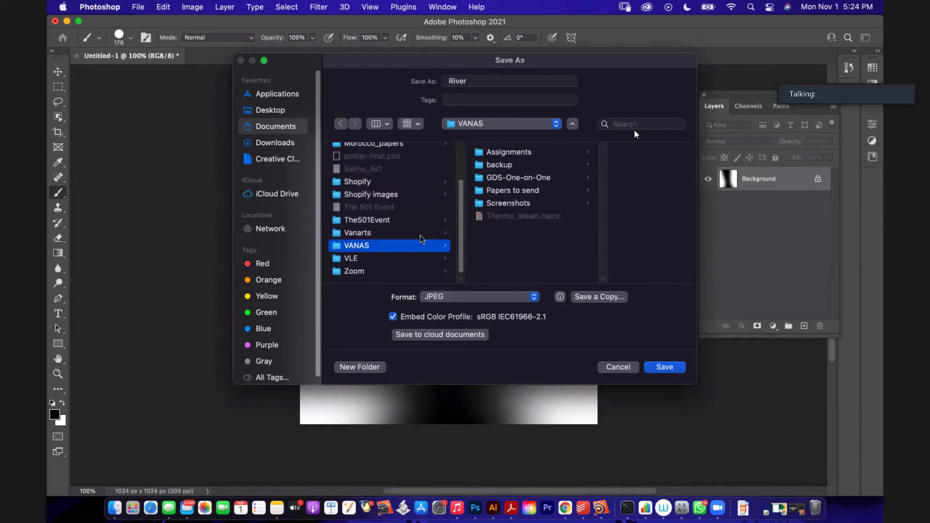
{"action": "left_click", "coordinate": [523, 156]}
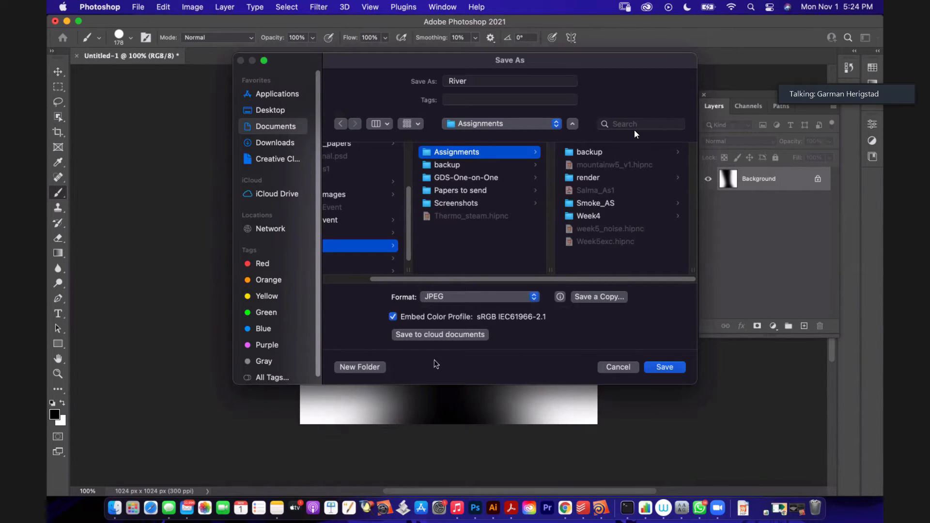
Step: Create a new folder named mountain inside Assignments and save the River JPEG there with the offered JPEG options
{"action": "left_click", "coordinate": [360, 367]}
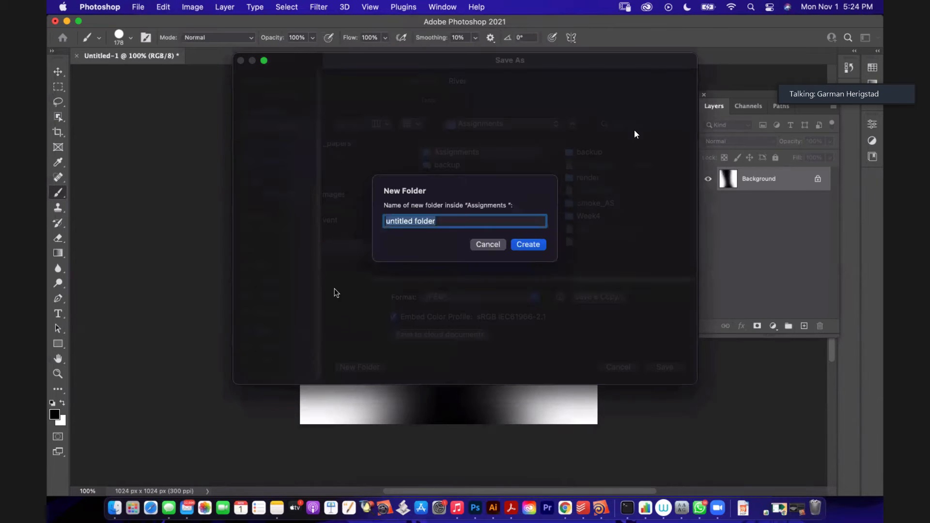
{"action": "type", "text": "mountain"}
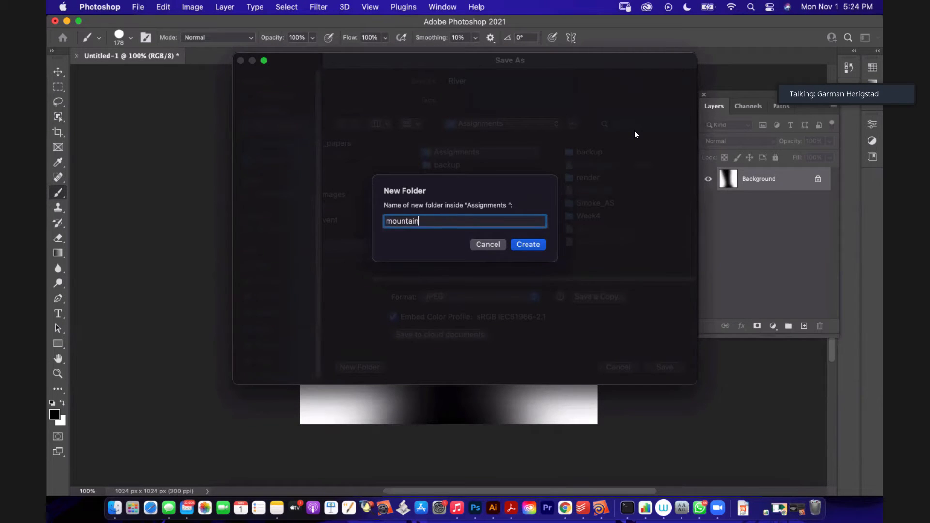
{"action": "key", "text": "Return"}
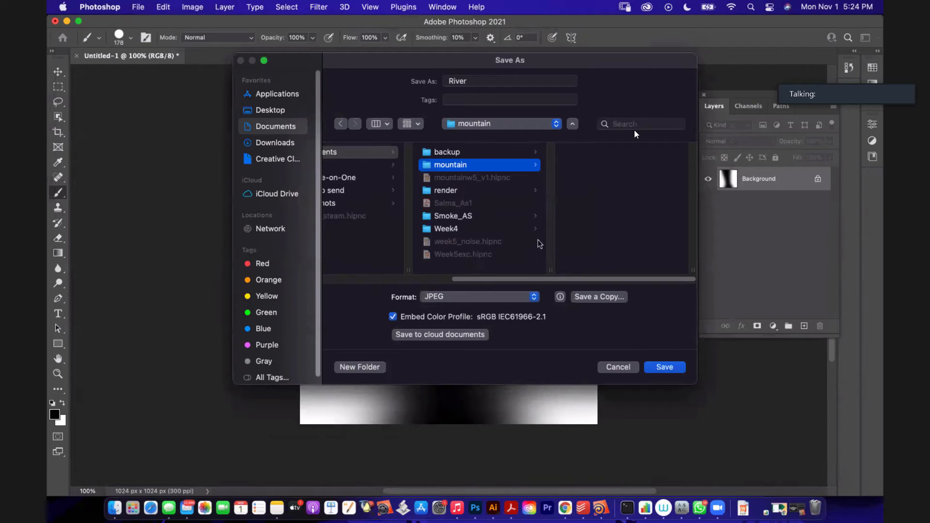
{"action": "left_click", "coordinate": [665, 367]}
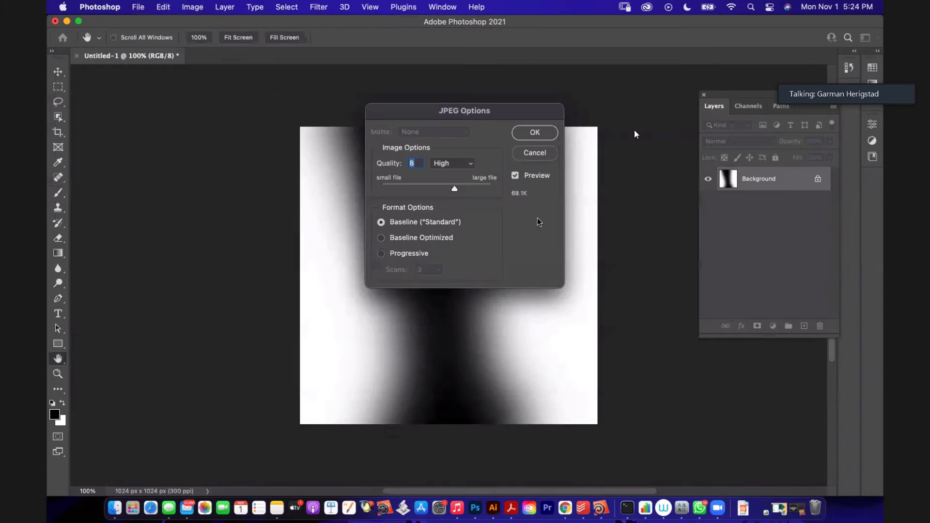
{"action": "left_click", "coordinate": [535, 133]}
{"action": "key", "text": "b"}
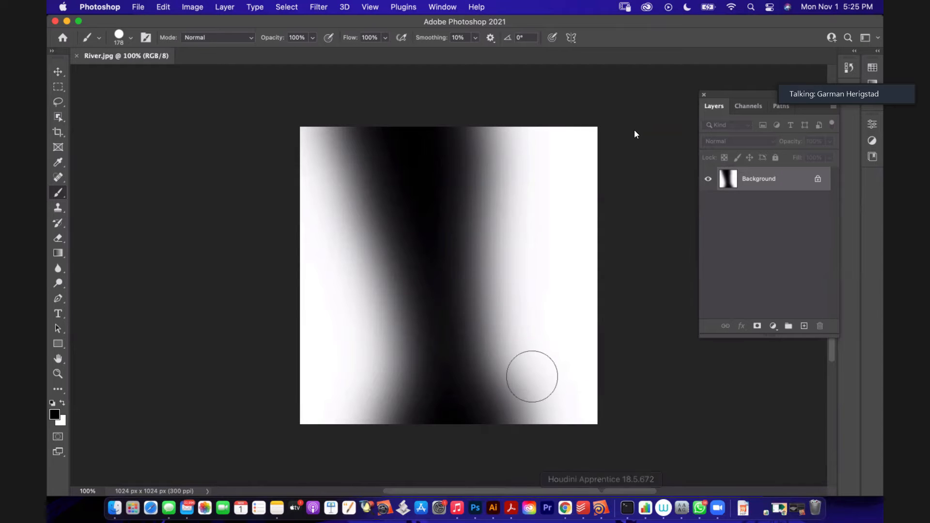
Step: Minimize the image window and switch to Houdini Apprentice with the mountainw5_v1 scene
{"action": "double_click", "coordinate": [444, 23]}
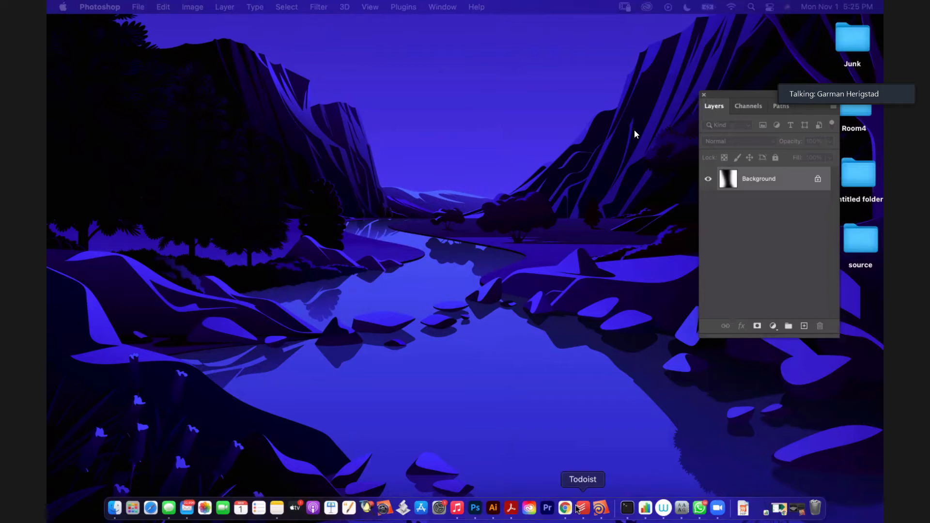
{"action": "left_click", "coordinate": [601, 508]}
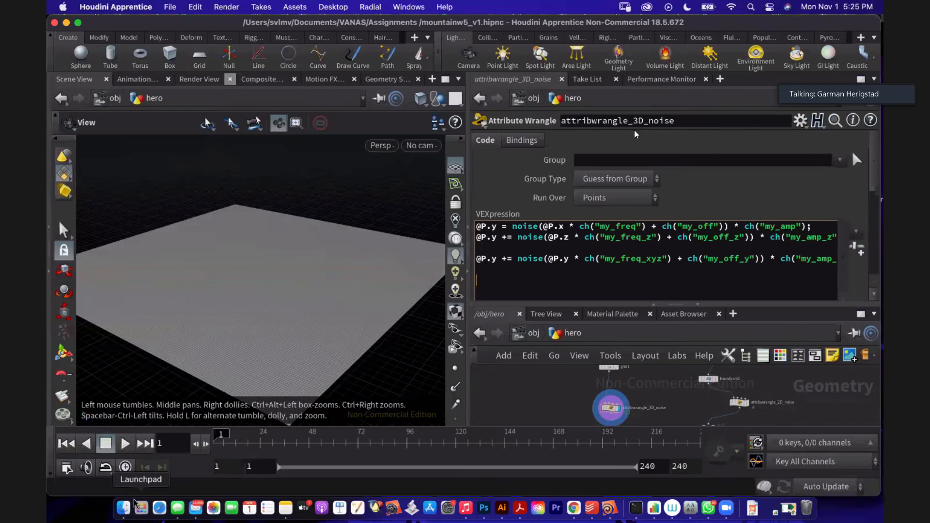
{"action": "left_click", "coordinate": [123, 507]}
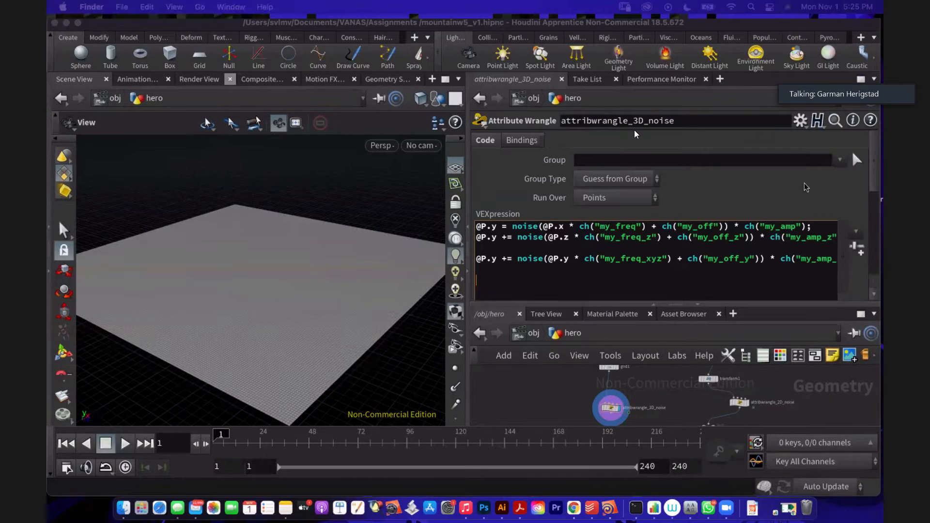
{"action": "left_click", "coordinate": [366, 25]}
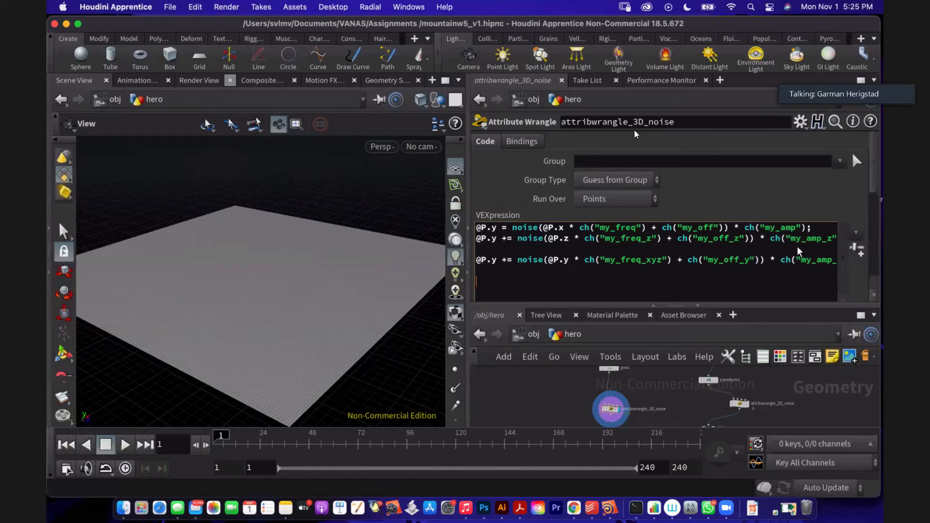
Step: Go up to the object level, enlarge the network area, hide the hero geometry and move its node aside
{"action": "left_click", "coordinate": [533, 99]}
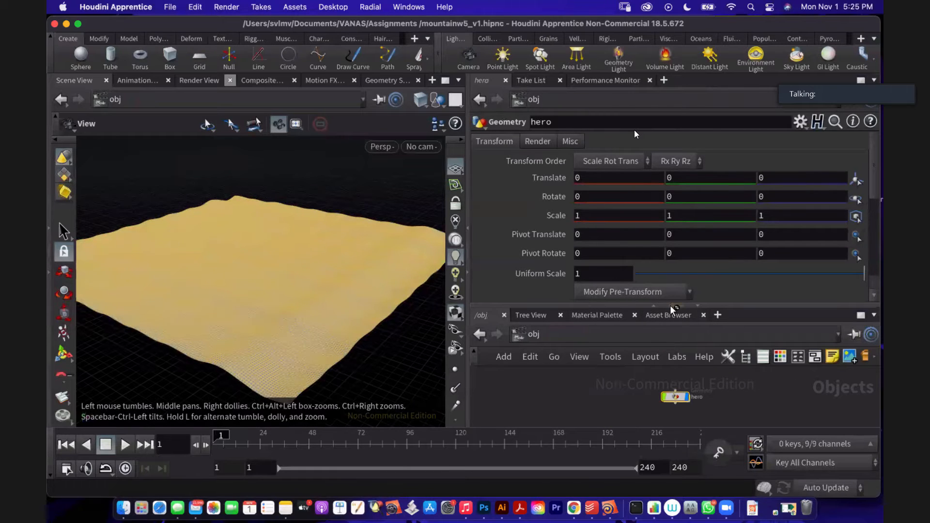
{"action": "left_click_drag", "start_coordinate": [672, 307], "coordinate": [673, 223]}
{"action": "left_click_drag", "start_coordinate": [700, 360], "coordinate": [601, 332]}
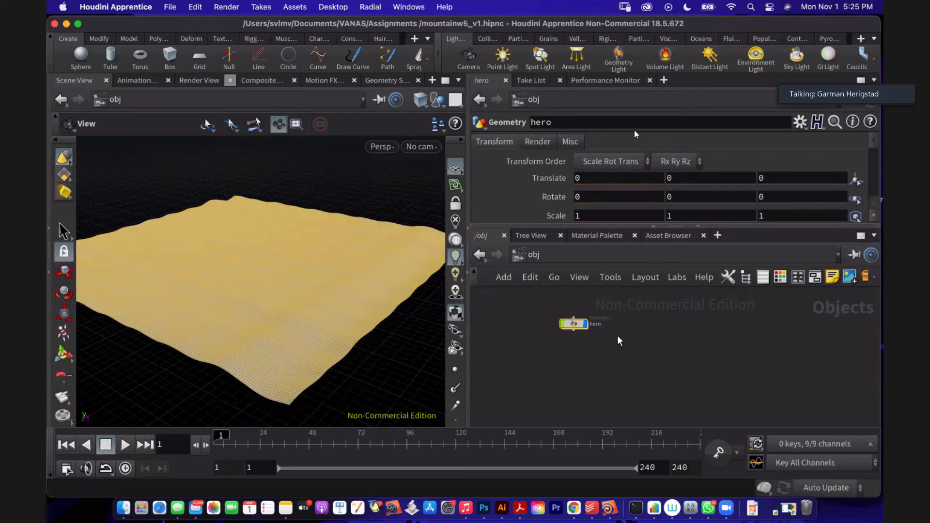
{"action": "left_click", "coordinate": [617, 336]}
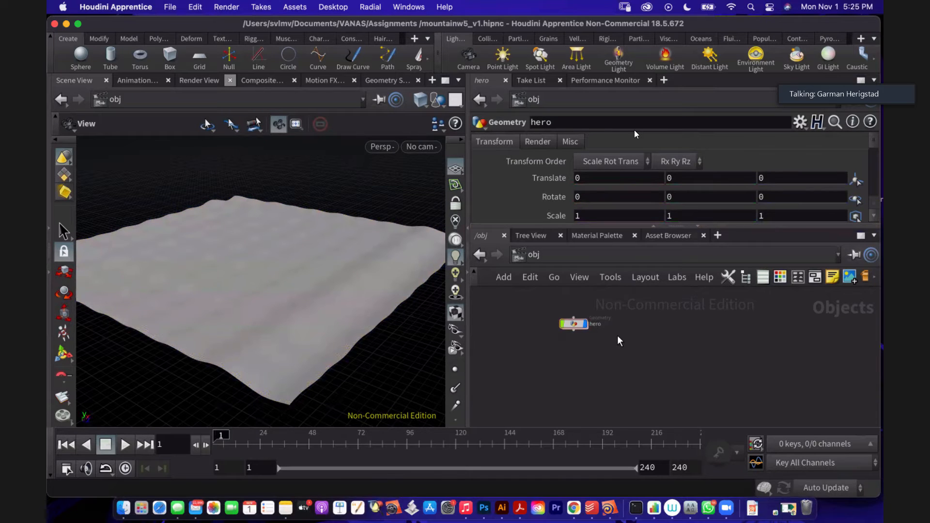
{"action": "left_click", "coordinate": [580, 312]}
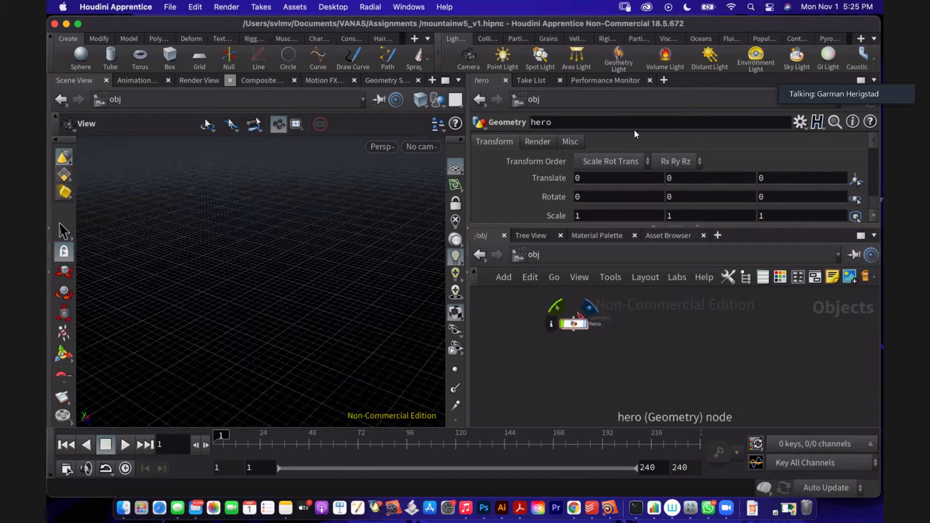
{"action": "left_click_drag", "start_coordinate": [571, 327], "coordinate": [527, 326]}
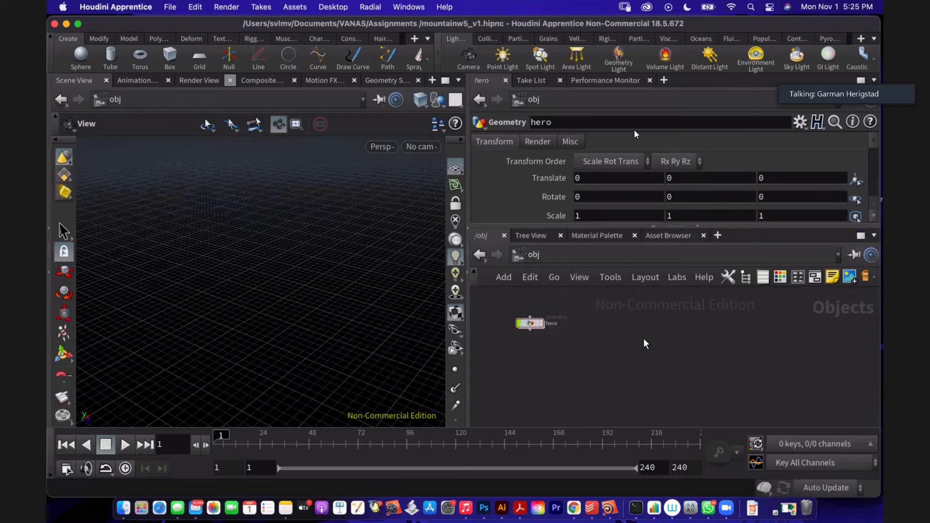
Step: Create a new Geometry object beside hero and name it mountain
{"action": "key", "text": "Tab"}
{"action": "type", "text": "geo"}
{"action": "key", "text": "Return"}
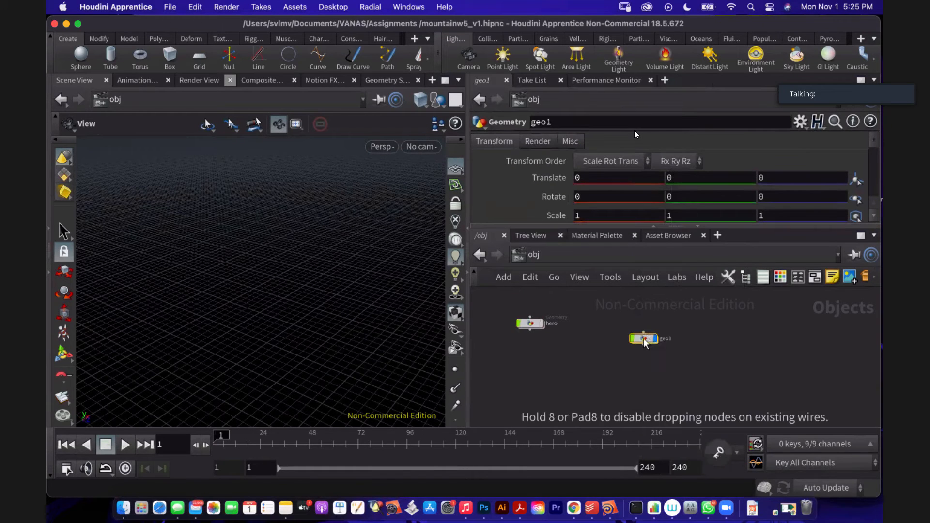
{"action": "double_click", "coordinate": [663, 338]}
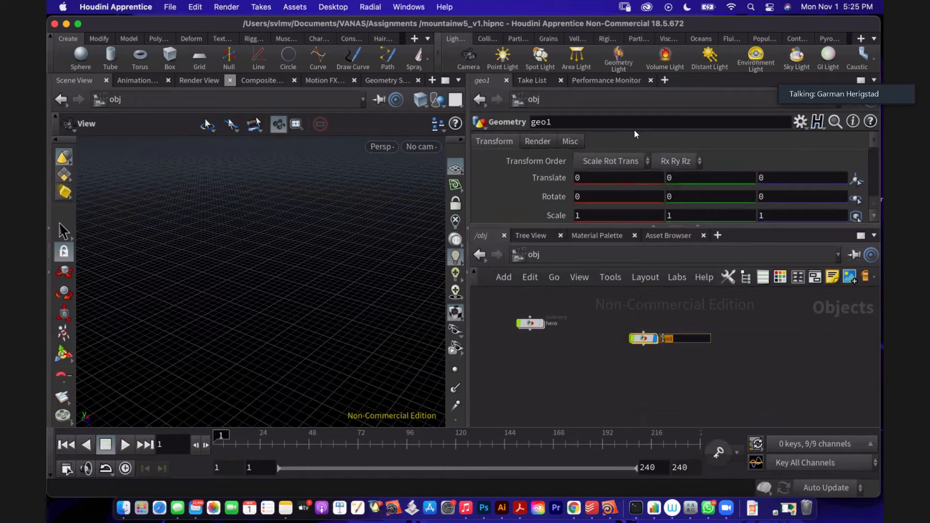
{"action": "type", "text": "mountain"}
{"action": "key", "text": "Return"}
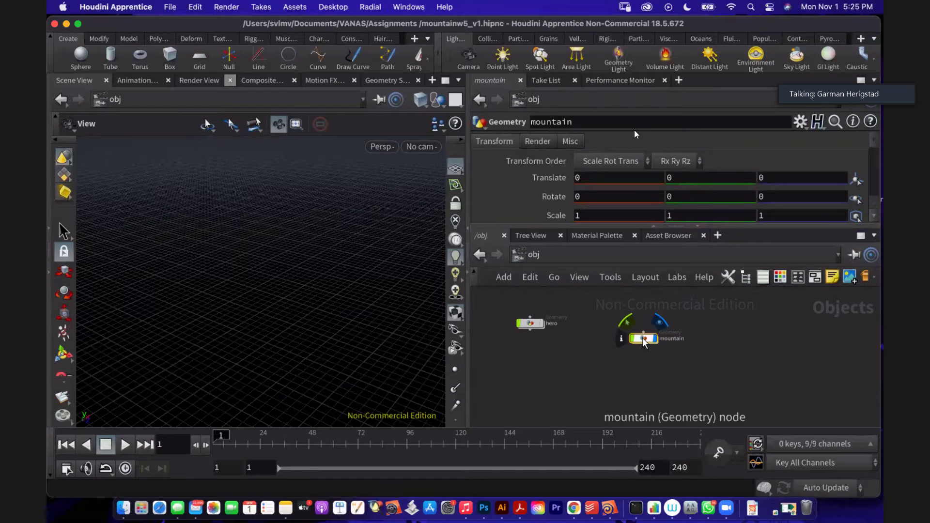
Step: Go inside the mountain object and add a Grid node to its network
{"action": "double_click", "coordinate": [643, 338]}
{"action": "key", "text": "Tab"}
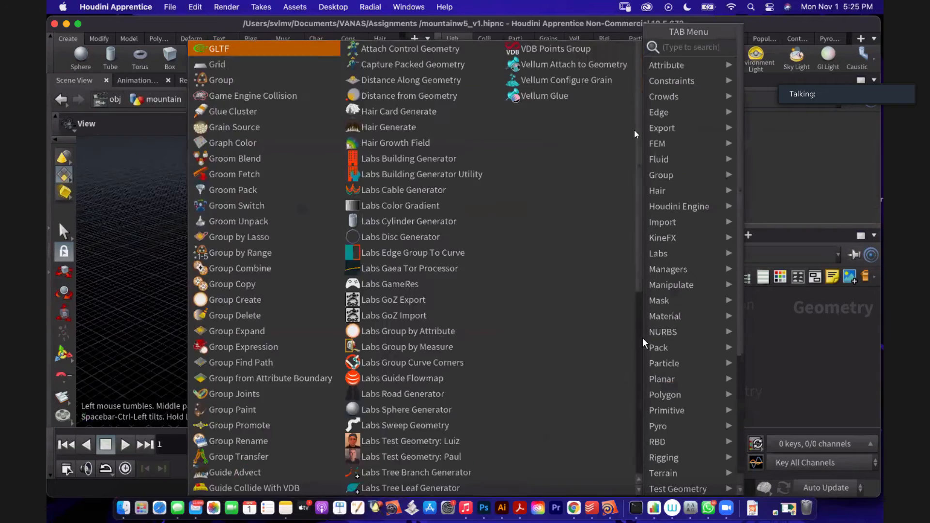
{"action": "type", "text": "g"}
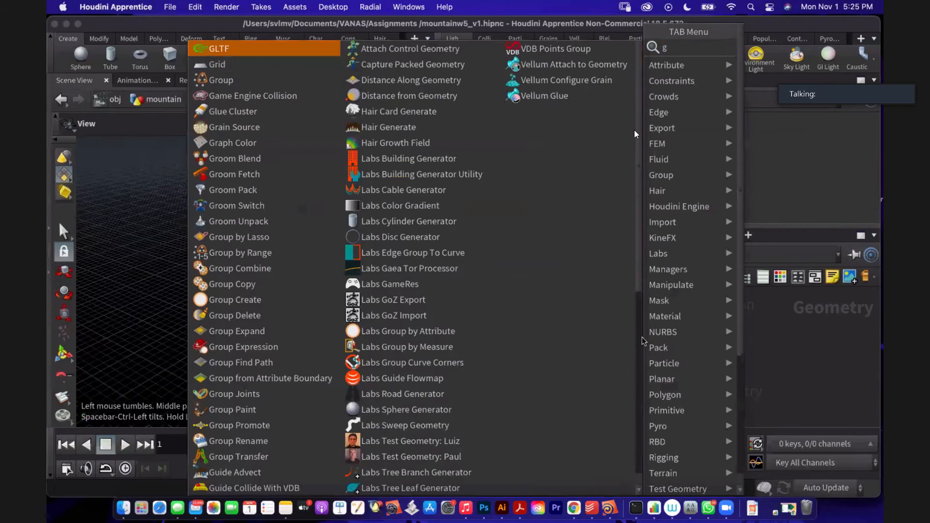
{"action": "type", "text": "rid"}
{"action": "key", "text": "Return"}
{"action": "left_click", "coordinate": [643, 342]}
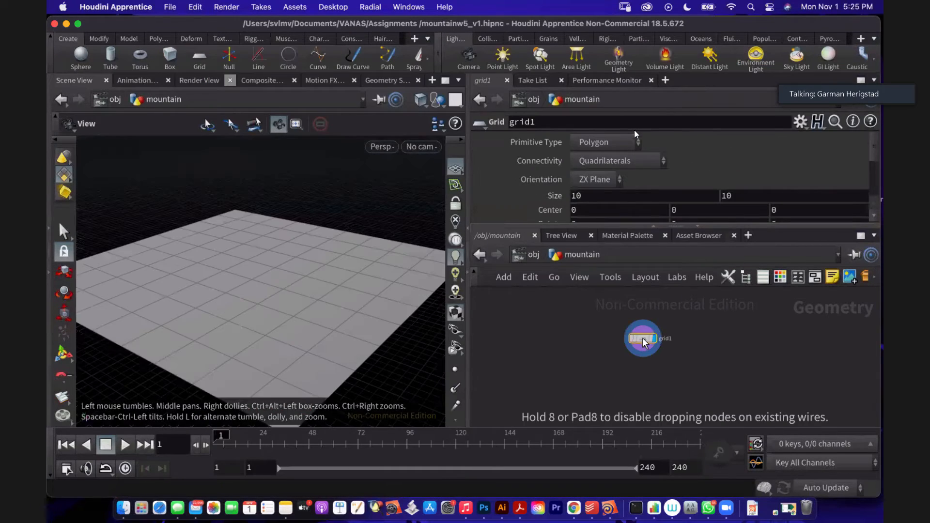
Step: Swap the two panes so the network sits above the grid's parameters, and adjust the divider between them
{"action": "left_click_drag", "start_coordinate": [679, 226], "coordinate": [678, 218]}
{"action": "scroll", "coordinate": [676, 168], "scroll_direction": "down", "scroll_amount": 1}
{"action": "left_click", "coordinate": [674, 226]}
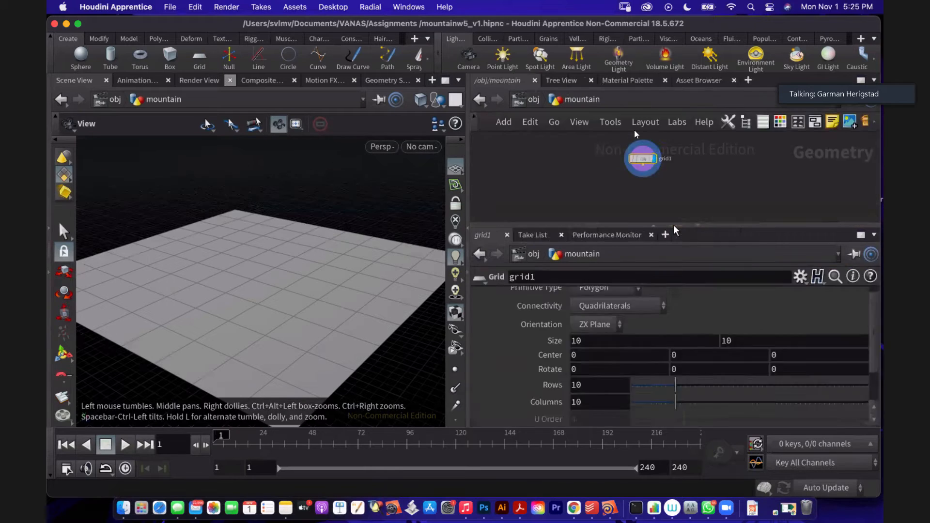
{"action": "left_click", "coordinate": [676, 226]}
{"action": "left_click", "coordinate": [677, 226]}
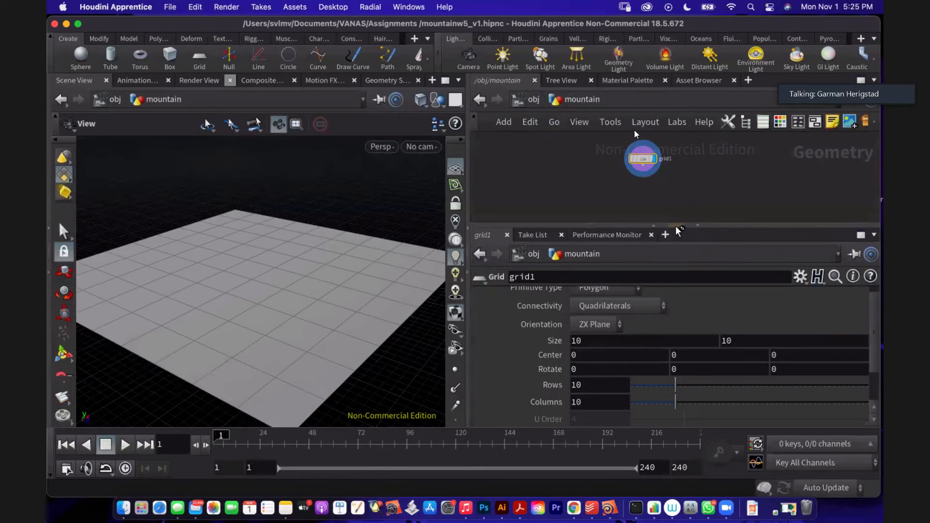
{"action": "left_click_drag", "start_coordinate": [677, 226], "coordinate": [675, 234]}
{"action": "scroll", "coordinate": [632, 351], "scroll_direction": "up", "scroll_amount": 1}
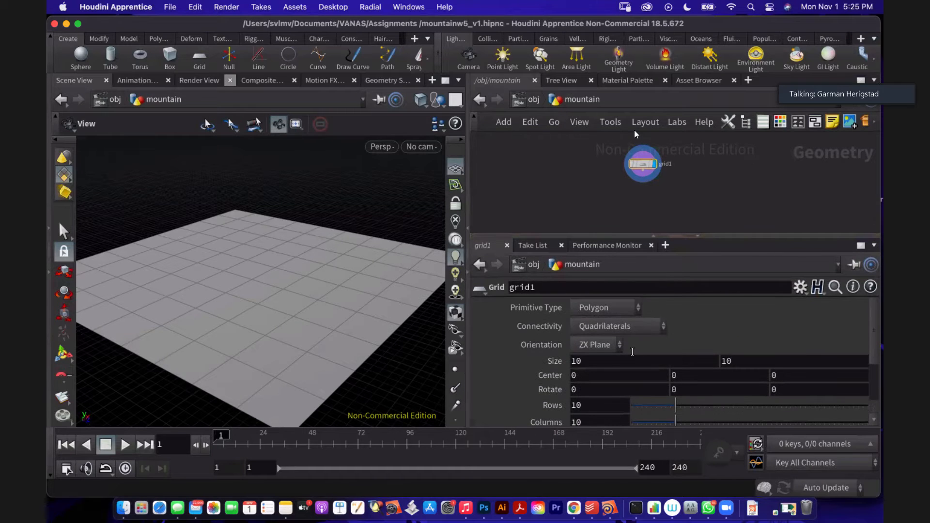
Step: Copy the grid's Rows parameter and paste it into Columns as a reference so that Columns follows Rows
{"action": "scroll", "coordinate": [633, 351], "scroll_direction": "down", "scroll_amount": 5}
{"action": "scroll", "coordinate": [633, 352], "scroll_direction": "up", "scroll_amount": 1}
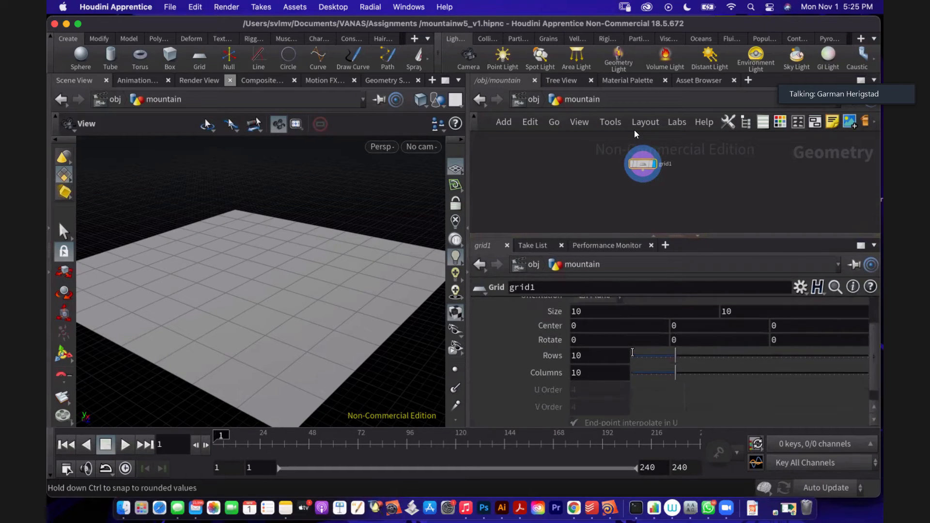
{"action": "left_click", "coordinate": [587, 355]}
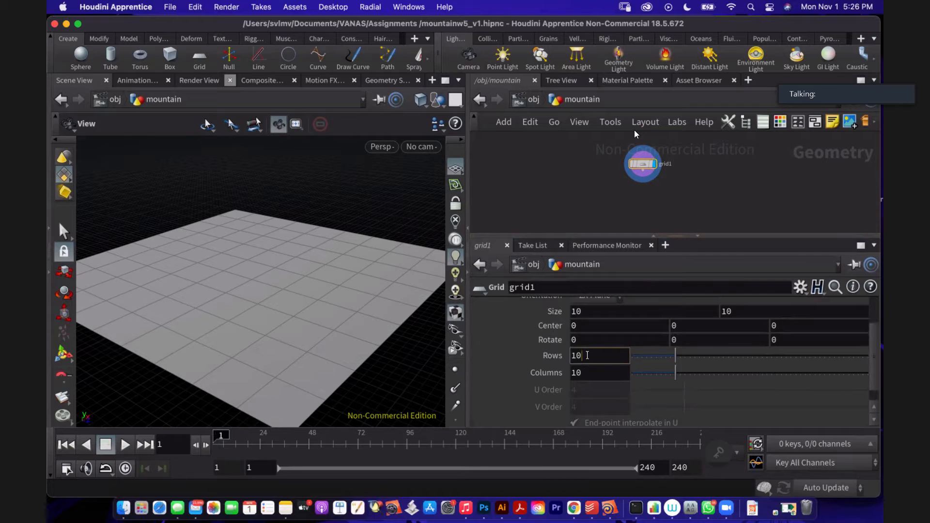
{"action": "double_click", "coordinate": [580, 356]}
{"action": "right_click", "coordinate": [585, 357]}
{"action": "left_click", "coordinate": [603, 284]}
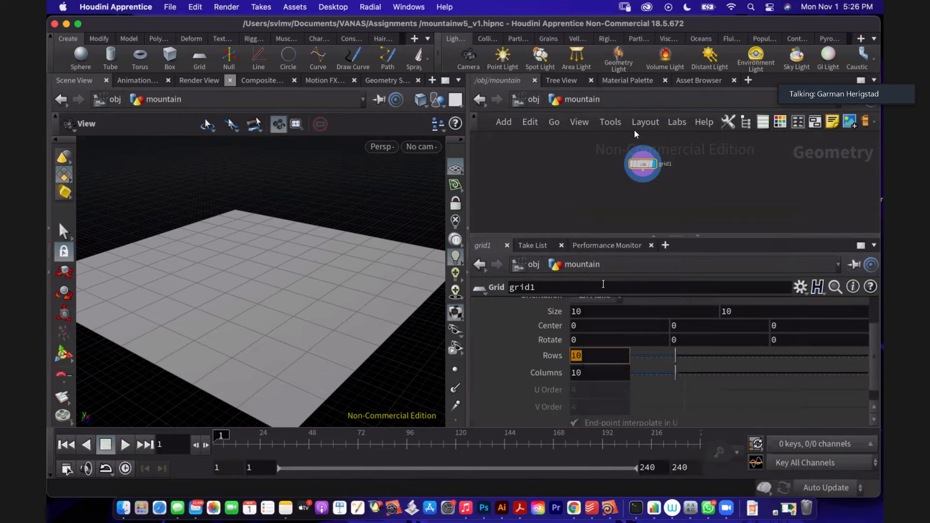
{"action": "double_click", "coordinate": [583, 371]}
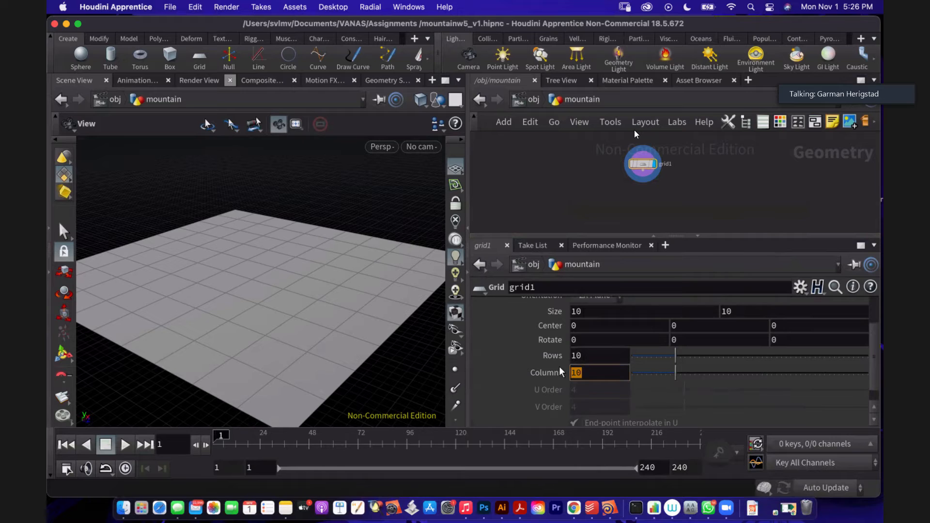
{"action": "right_click", "coordinate": [560, 373]}
{"action": "mouse_move", "coordinate": [596, 350]}
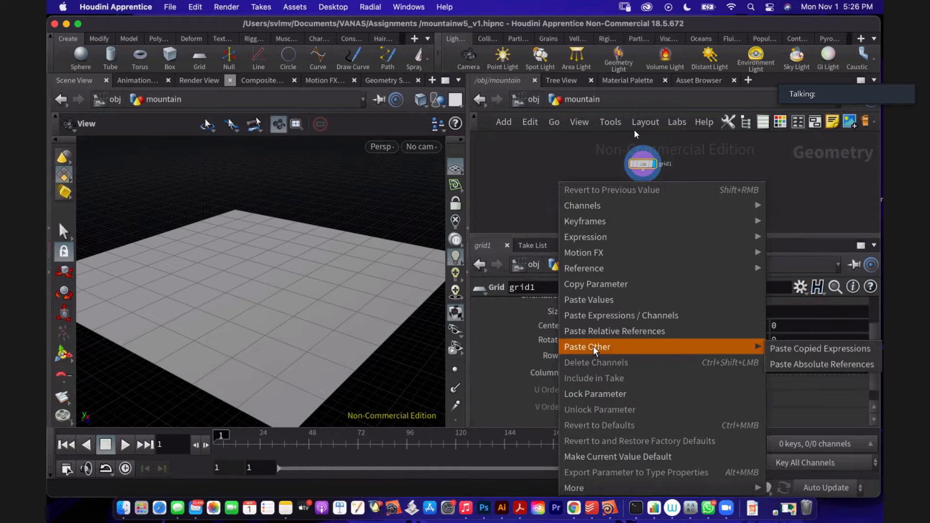
{"action": "left_click", "coordinate": [639, 316]}
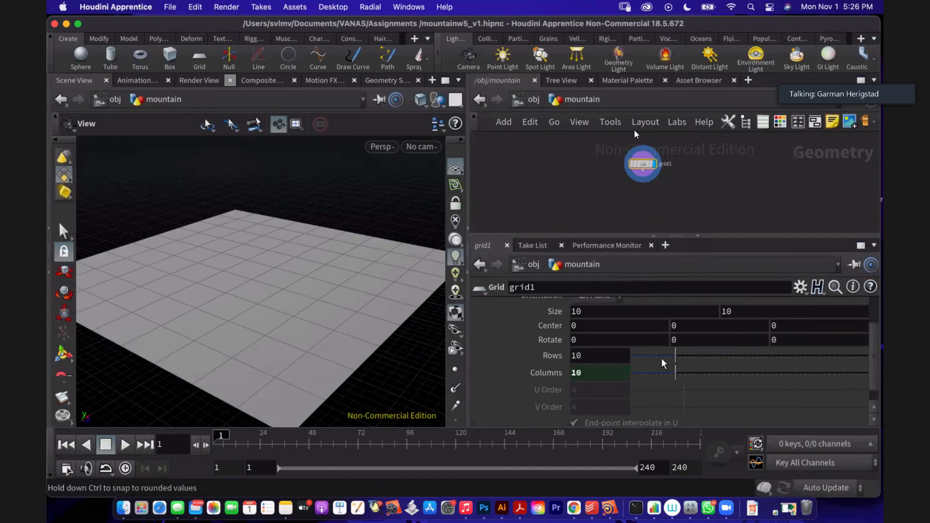
Step: Test the link between the grid's Rows and Columns, and set Rows to 100
{"action": "left_click_drag", "start_coordinate": [676, 358], "coordinate": [719, 357]}
{"action": "left_click", "coordinate": [604, 350]}
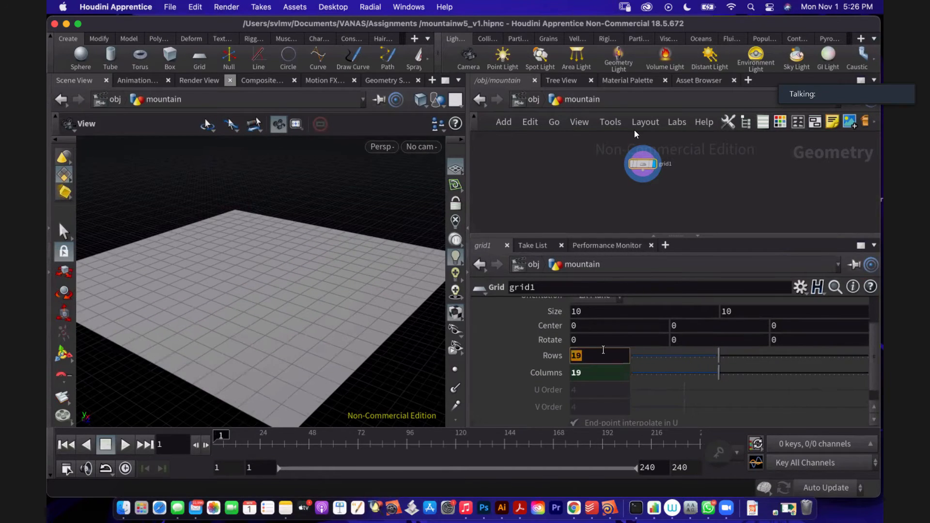
{"action": "type", "text": "100"}
{"action": "key", "text": "Return"}
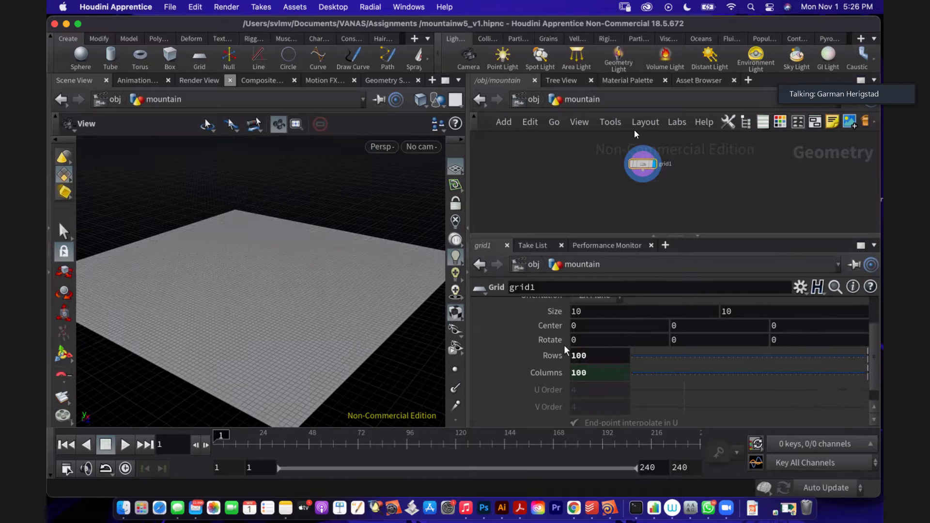
Step: Add an Attribute from Map node below the grid and wire the grid's output into it
{"action": "mouse_move", "coordinate": [284, 307]}
{"action": "left_mouse_down"}
{"action": "mouse_move", "coordinate": [276, 307]}
{"action": "mouse_move", "coordinate": [288, 285]}
{"action": "mouse_move", "coordinate": [290, 310]}
{"action": "left_mouse_up"}
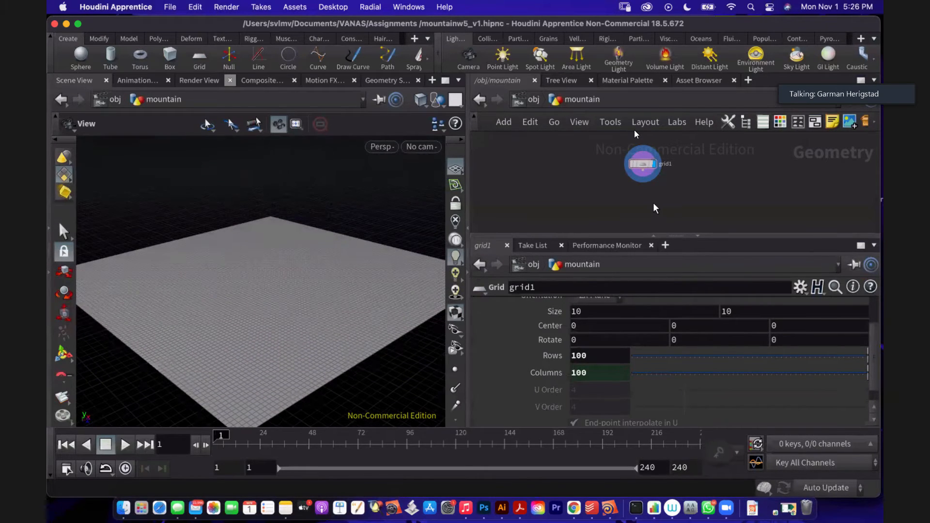
{"action": "scroll", "coordinate": [658, 311], "scroll_direction": "up", "scroll_amount": 3}
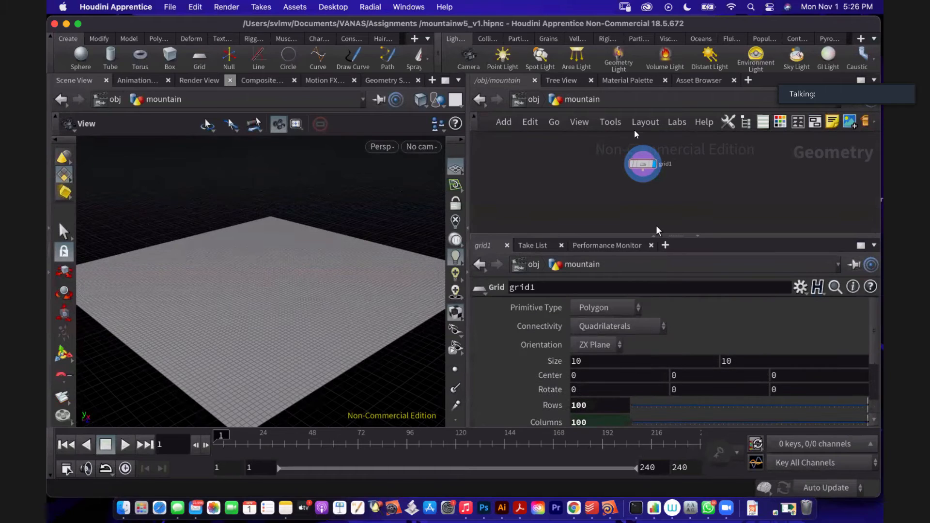
{"action": "key", "text": "Tab"}
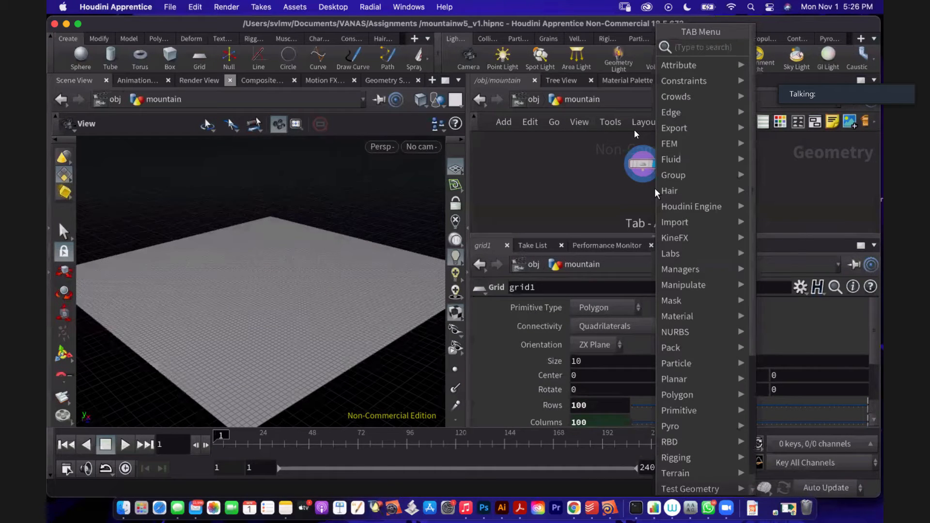
{"action": "type", "text": "map"}
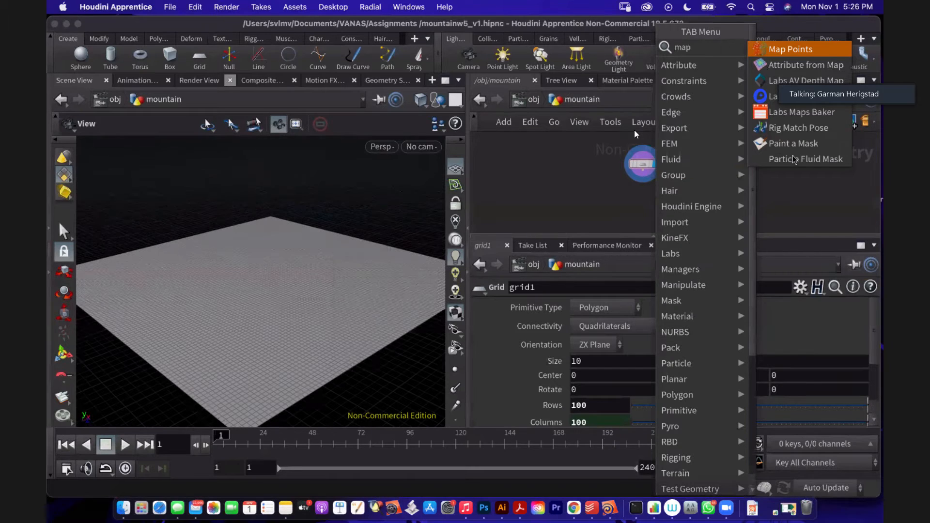
{"action": "left_click", "coordinate": [805, 65]}
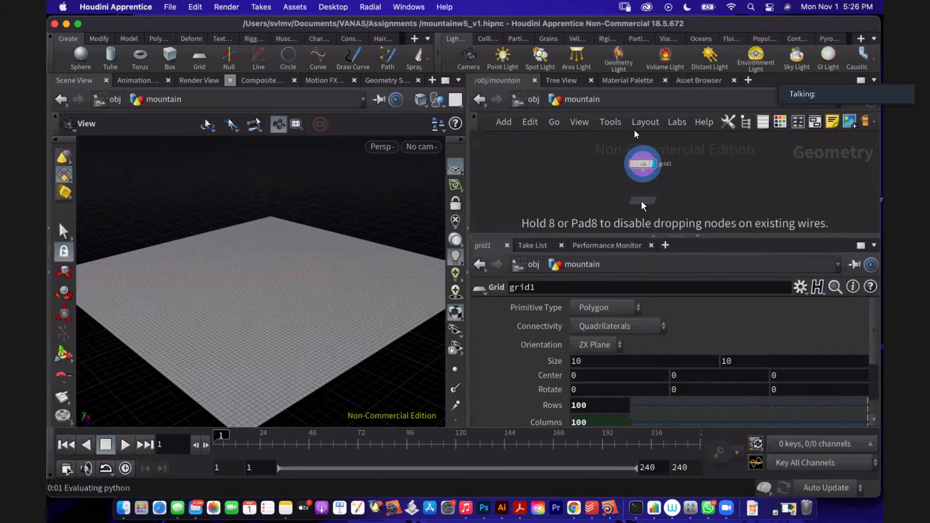
{"action": "left_click", "coordinate": [641, 202]}
{"action": "scroll", "coordinate": [645, 189], "scroll_direction": "up", "scroll_amount": 5}
{"action": "left_click_drag", "start_coordinate": [640, 152], "coordinate": [633, 201]}
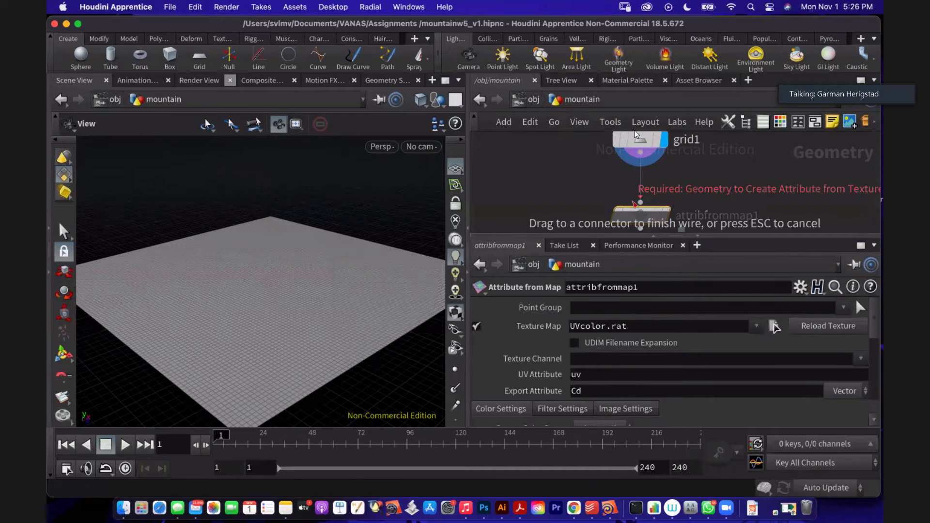
{"action": "left_click", "coordinate": [635, 205]}
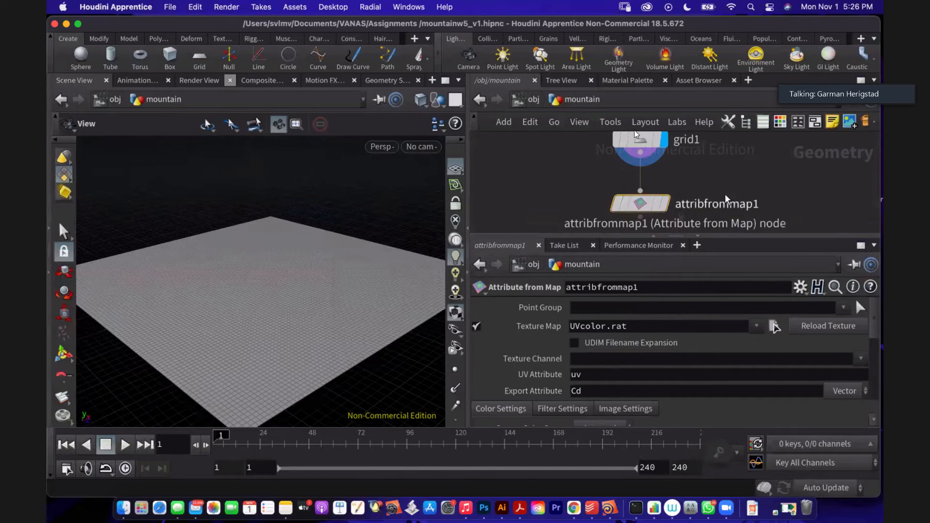
Step: Turn on display of the Attribute from Map node to show its texture on the grid
{"action": "mouse_move", "coordinate": [788, 191]}
{"action": "middle_mouse_down"}
{"action": "mouse_move", "coordinate": [744, 189]}
{"action": "mouse_move", "coordinate": [778, 177]}
{"action": "middle_mouse_up"}
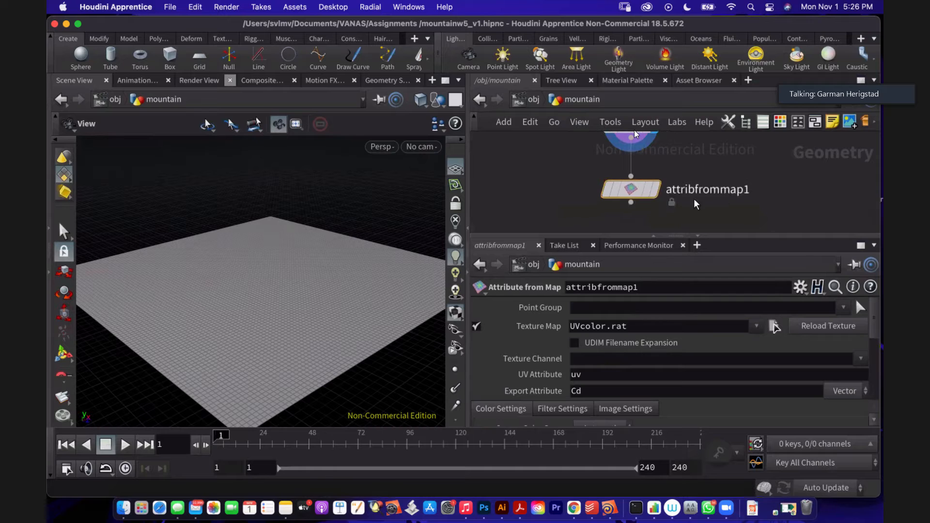
{"action": "left_click", "coordinate": [656, 189]}
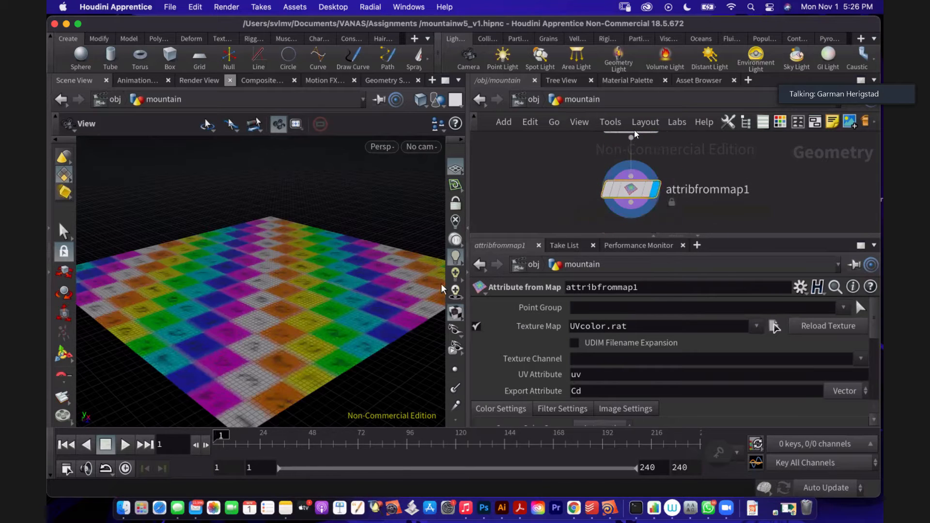
{"action": "mouse_move", "coordinate": [321, 293]}
{"action": "left_mouse_down"}
{"action": "mouse_move", "coordinate": [305, 297]}
{"action": "mouse_move", "coordinate": [319, 283]}
{"action": "left_mouse_up"}
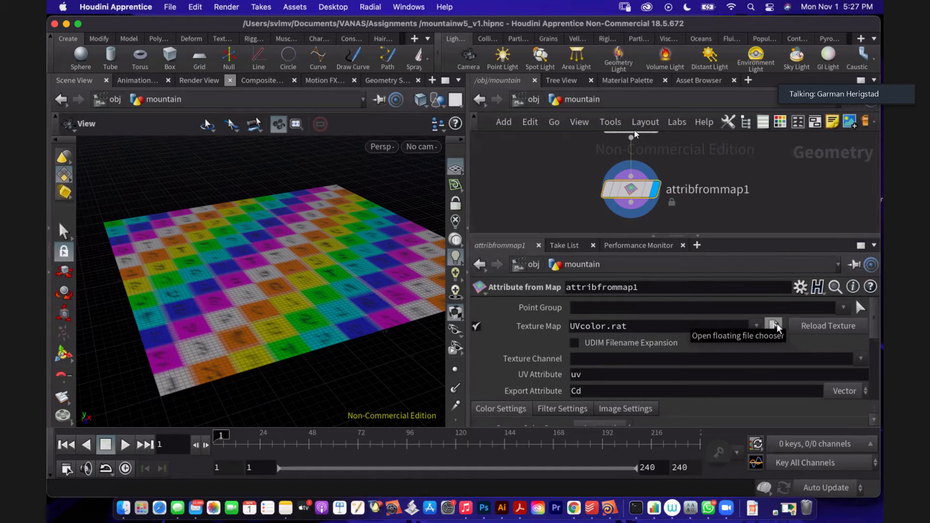
Step: Load River.jpg from the $HIP/mountain folder as the Attribute from Map node's texture map
{"action": "left_click", "coordinate": [776, 326]}
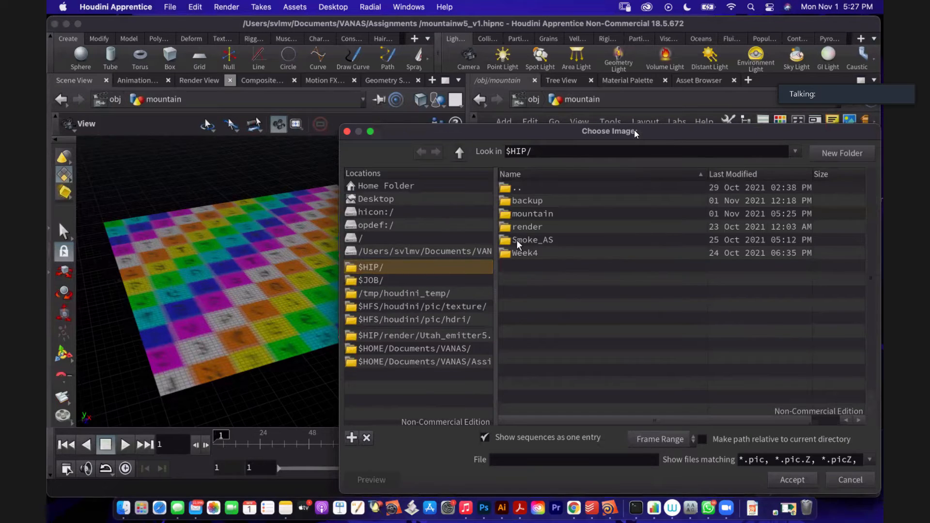
{"action": "left_click", "coordinate": [530, 218]}
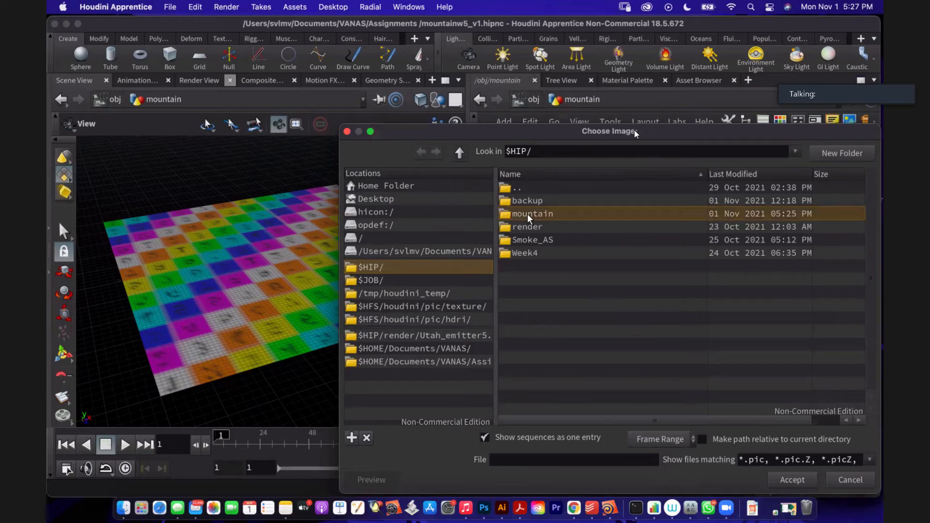
{"action": "double_click", "coordinate": [527, 213]}
{"action": "left_click", "coordinate": [534, 202]}
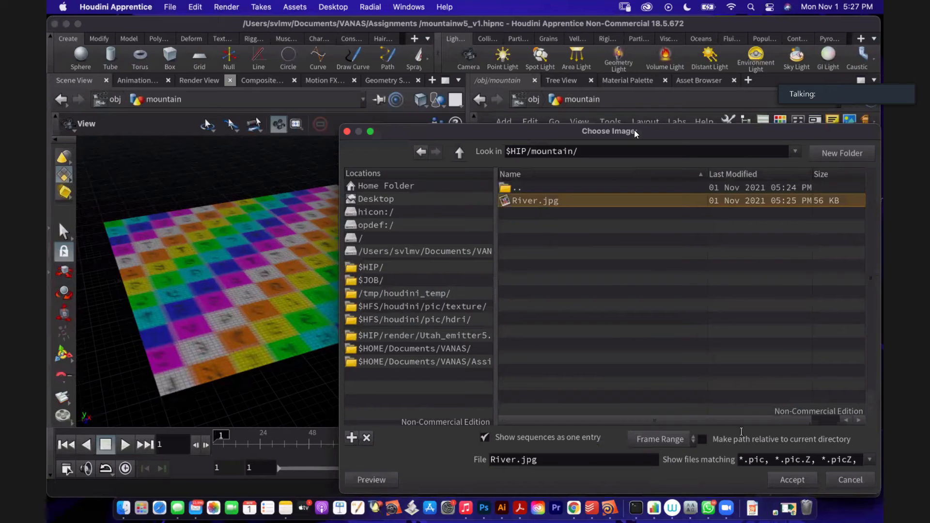
{"action": "left_click", "coordinate": [781, 478]}
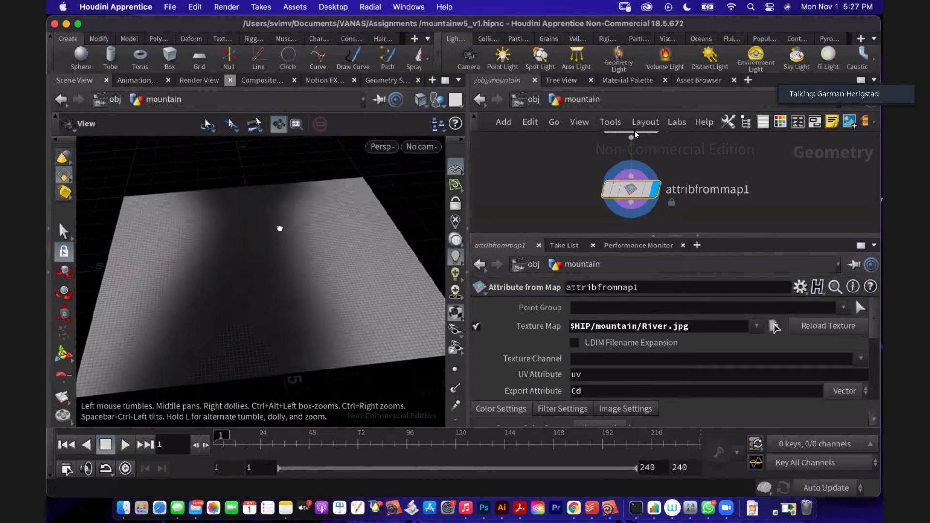
Step: Examine how the dark and light areas of the river texture fall across the grid
{"action": "left_click_drag", "start_coordinate": [295, 221], "coordinate": [301, 221]}
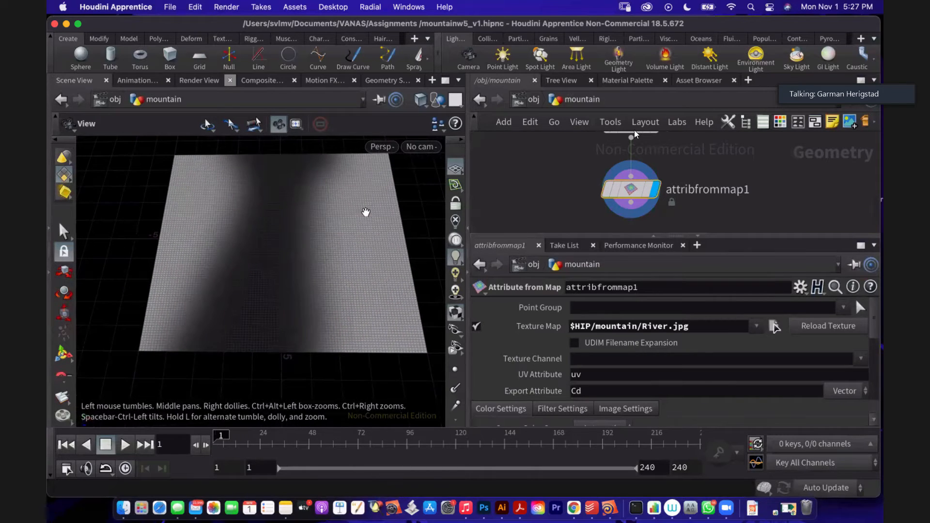
{"action": "key", "text": "XF86AudioRaiseVolume"}
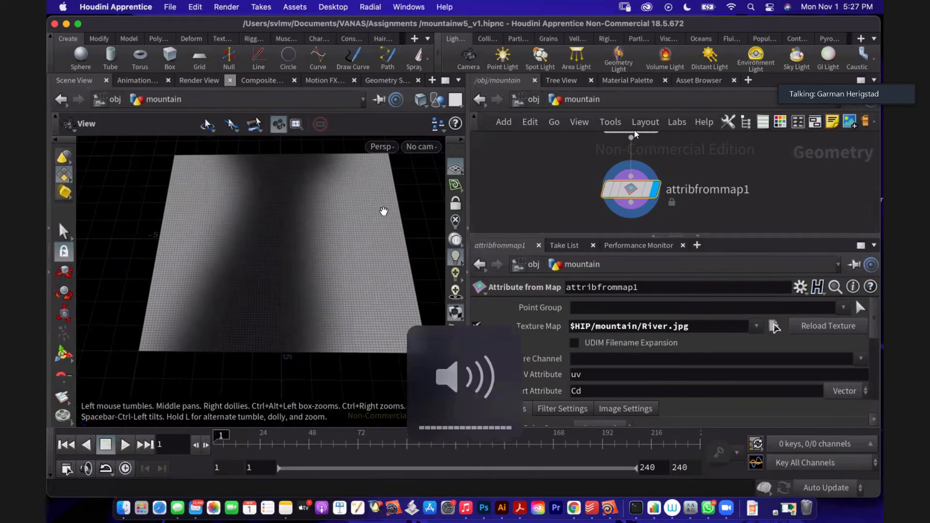
{"action": "key", "text": "XF86MonBrightnessUp"}
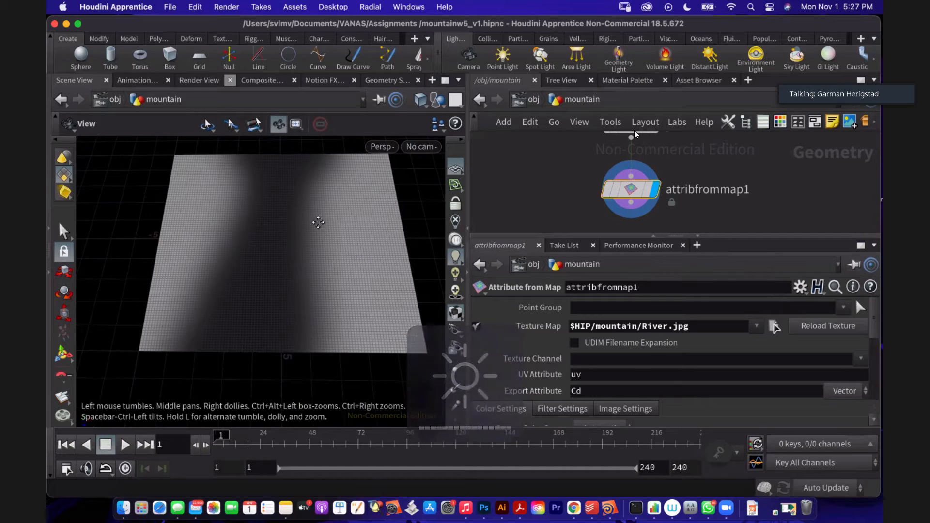
{"action": "left_click_drag", "start_coordinate": [318, 225], "coordinate": [321, 231]}
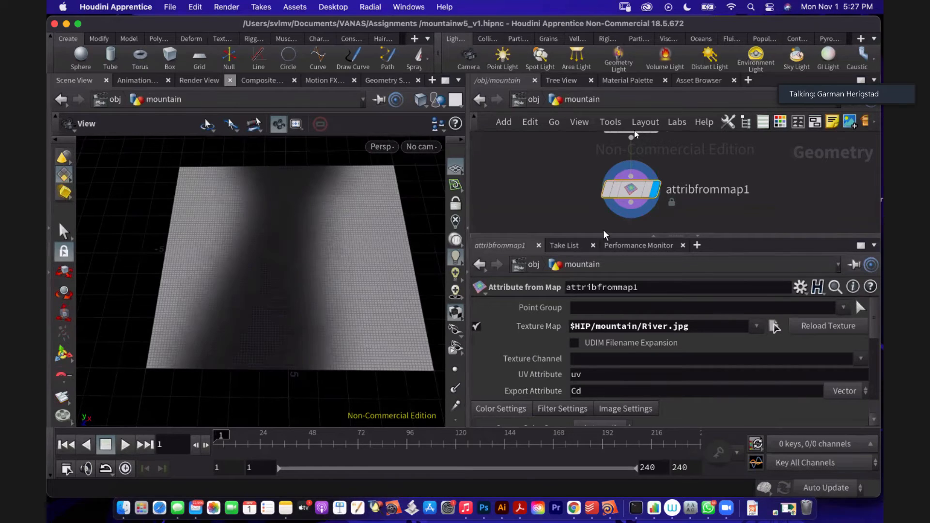
{"action": "scroll", "coordinate": [704, 193], "scroll_direction": "down", "scroll_amount": 4}
{"action": "scroll", "coordinate": [765, 194], "scroll_direction": "up", "scroll_amount": 3}
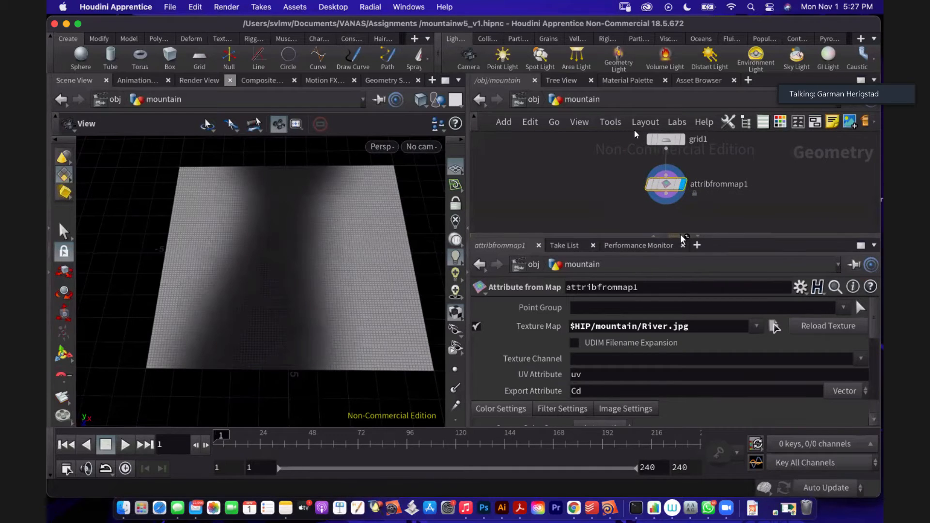
{"action": "left_click_drag", "start_coordinate": [684, 236], "coordinate": [684, 228]}
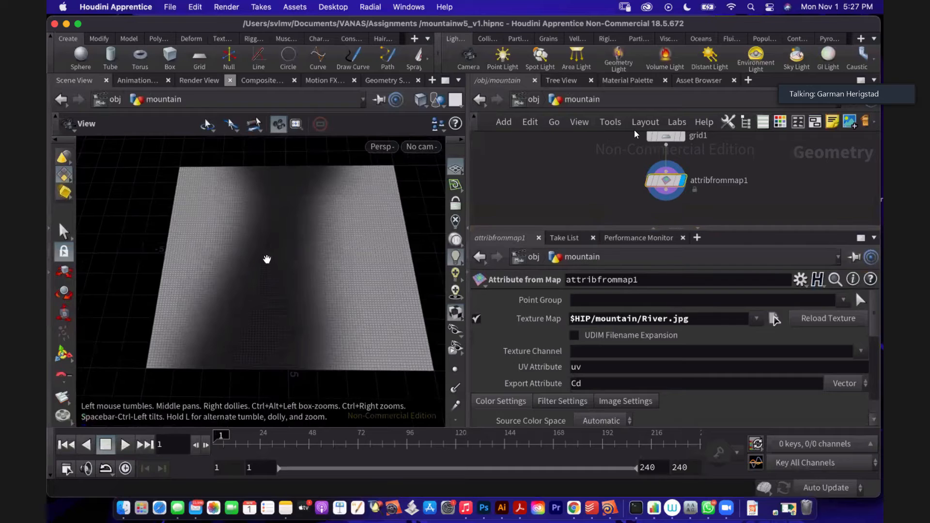
{"action": "left_click_drag", "start_coordinate": [300, 233], "coordinate": [300, 236]}
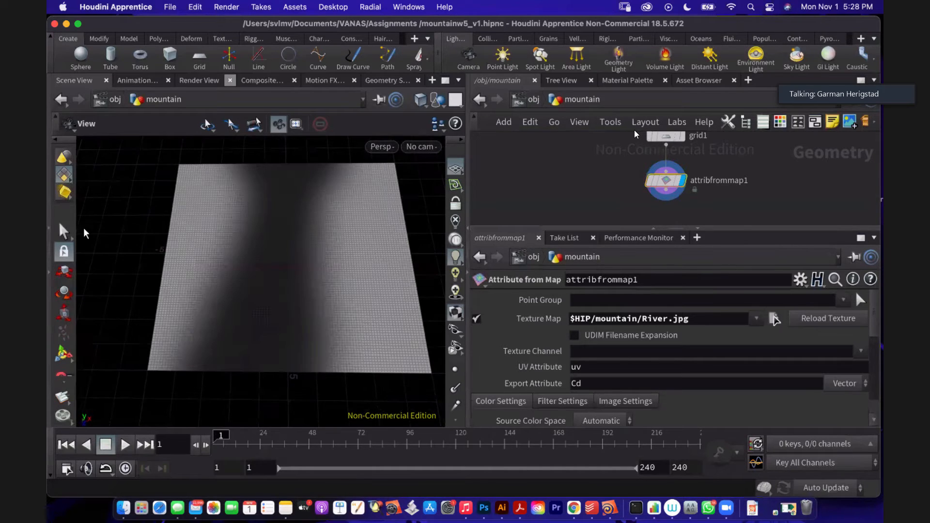
{"action": "key", "text": "c"}
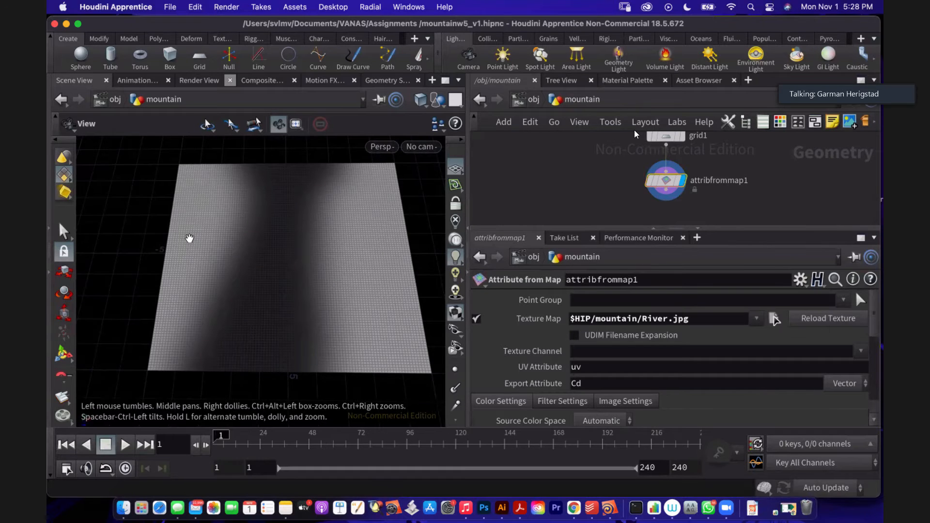
{"action": "mouse_move", "coordinate": [309, 258]}
{"action": "left_mouse_down"}
{"action": "mouse_move", "coordinate": [243, 226]}
{"action": "mouse_move", "coordinate": [313, 254]}
{"action": "left_mouse_up"}
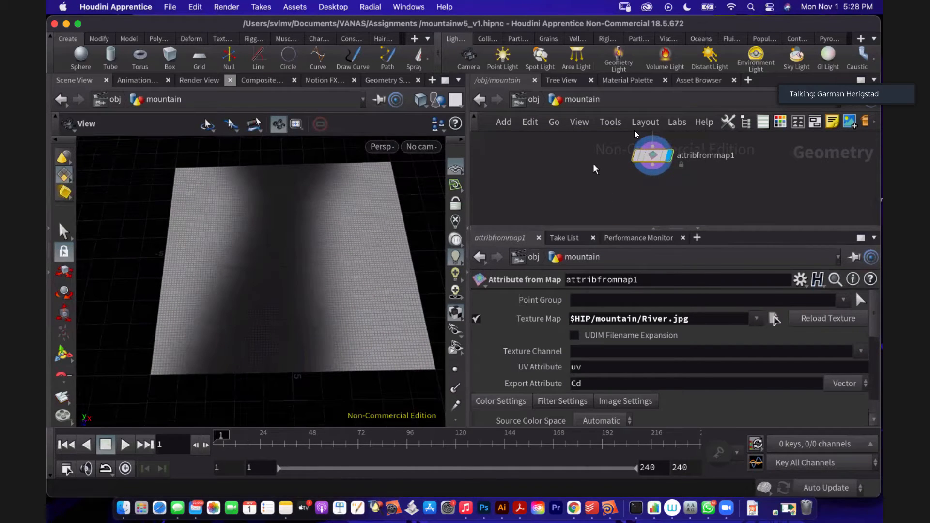
Step: Add an Attribute Wrangle below the Attribute from Map node, wire the map node into its first input, and display it
{"action": "key", "text": "Tab"}
{"action": "type", "text": "w"}
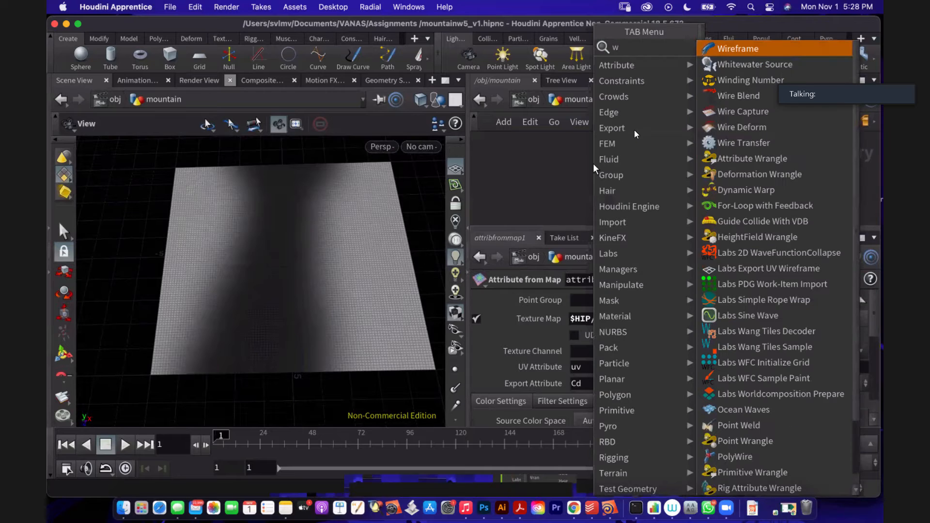
{"action": "type", "text": "ran"}
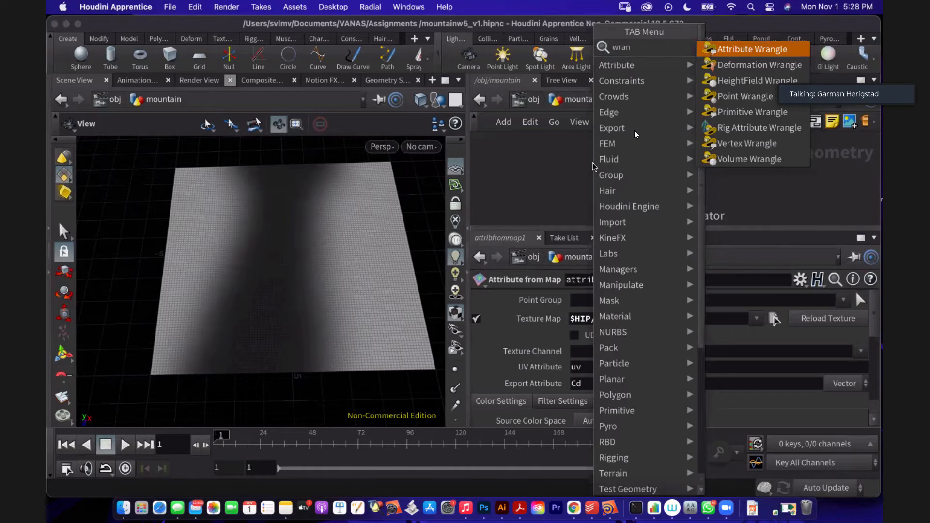
{"action": "key", "text": "Return"}
{"action": "left_click", "coordinate": [600, 173]}
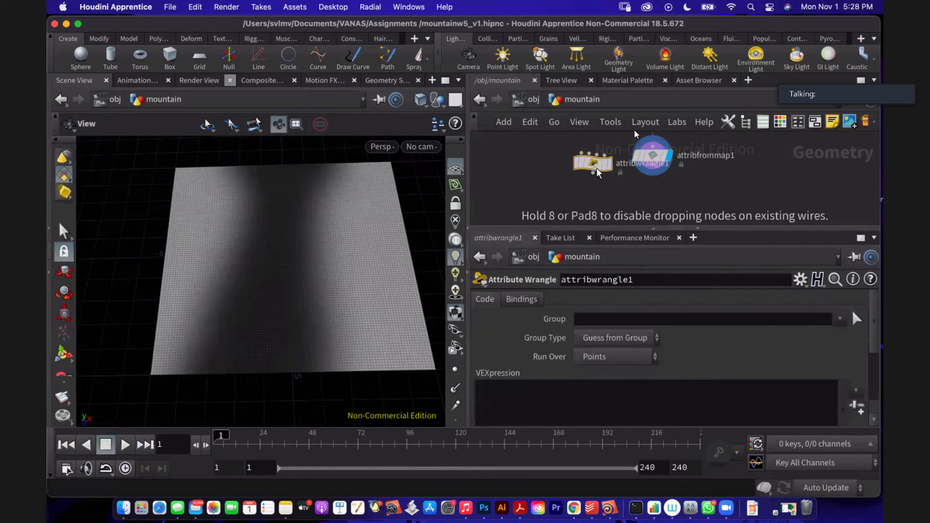
{"action": "mouse_move", "coordinate": [599, 173]}
{"action": "left_mouse_down"}
{"action": "mouse_move", "coordinate": [633, 199]}
{"action": "mouse_move", "coordinate": [669, 206]}
{"action": "left_mouse_up"}
{"action": "left_click_drag", "start_coordinate": [653, 166], "coordinate": [651, 187]}
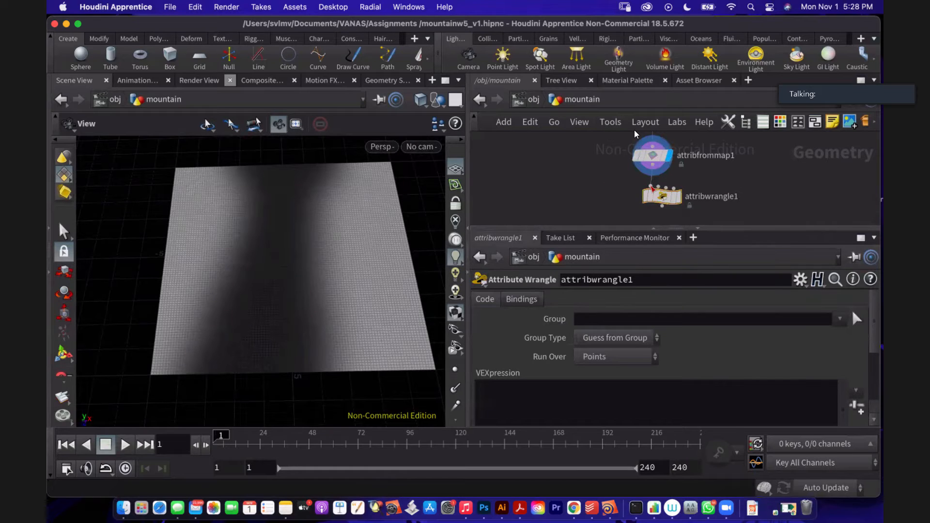
{"action": "left_click", "coordinate": [677, 197]}
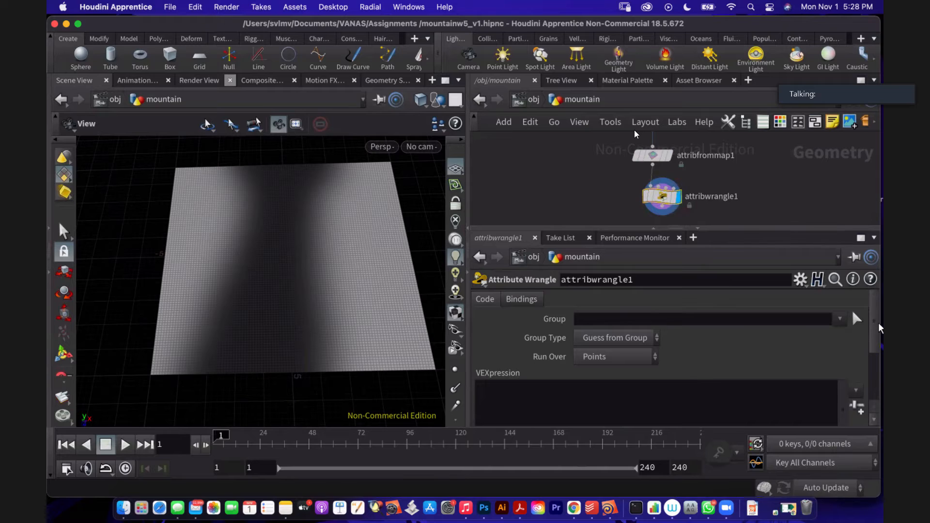
Step: Fill the wrangle's VEXpression with the Random Point Color preset and inspect the colored grid
{"action": "left_click_drag", "start_coordinate": [874, 328], "coordinate": [873, 350]}
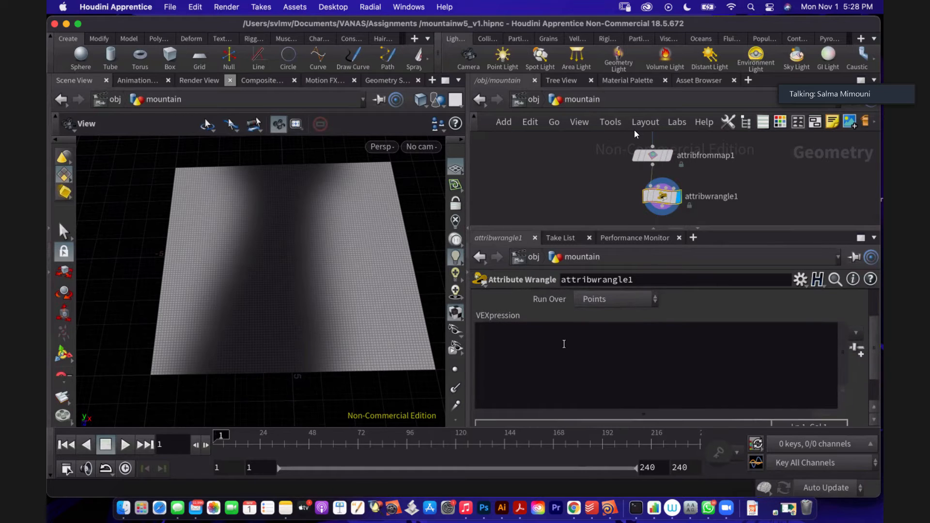
{"action": "left_click", "coordinate": [535, 349]}
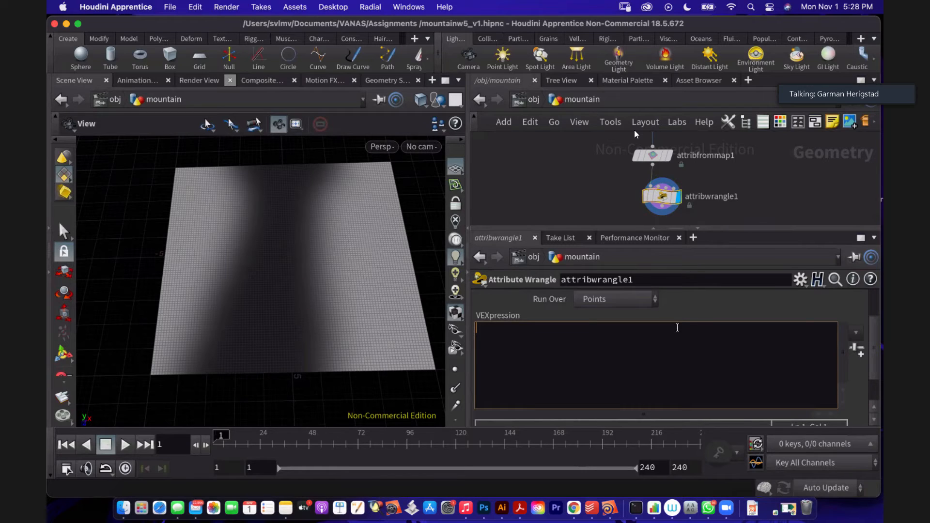
{"action": "left_click", "coordinate": [855, 336]}
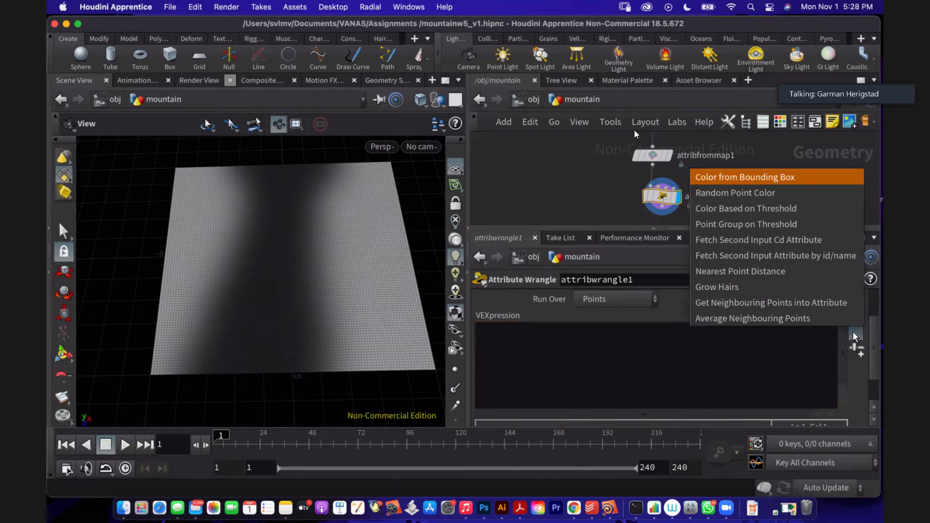
{"action": "left_click", "coordinate": [792, 193]}
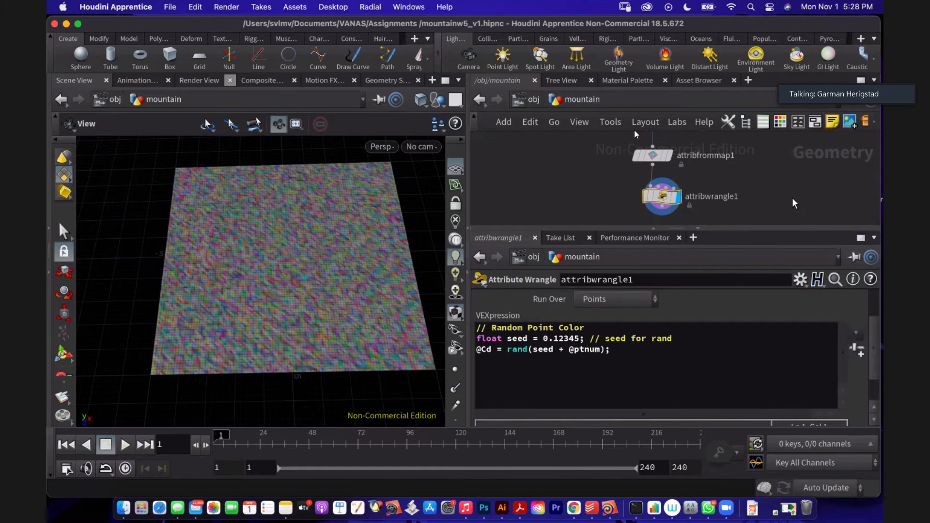
{"action": "scroll", "coordinate": [343, 252], "scroll_direction": "up", "scroll_amount": 1}
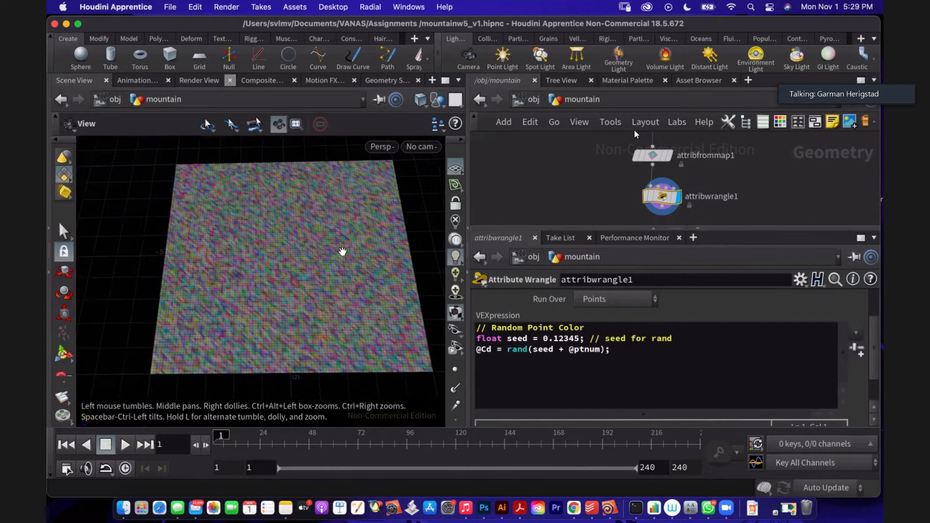
{"action": "scroll", "coordinate": [325, 247], "scroll_direction": "up", "scroll_amount": 1}
{"action": "scroll", "coordinate": [326, 248], "scroll_direction": "up", "scroll_amount": 1}
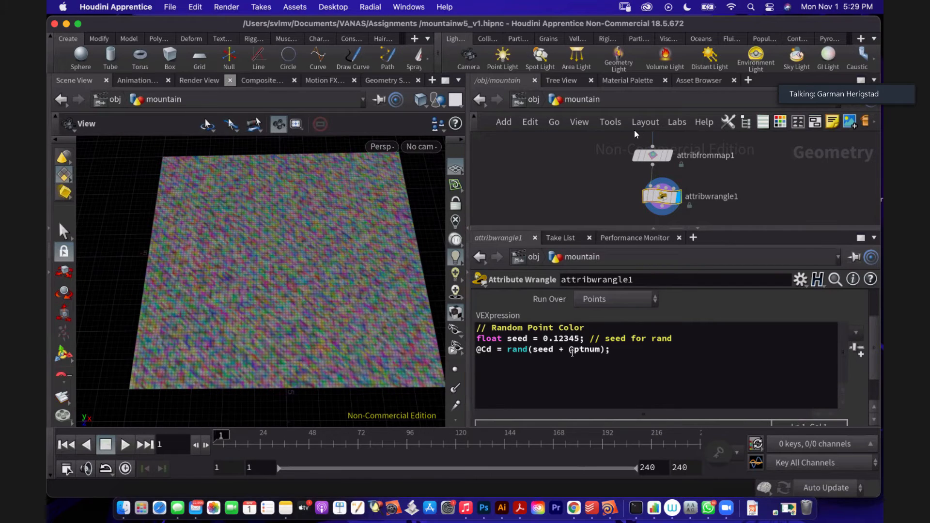
{"action": "left_click", "coordinate": [619, 350]}
{"action": "key", "text": "Return"}
{"action": "key", "text": "Return"}
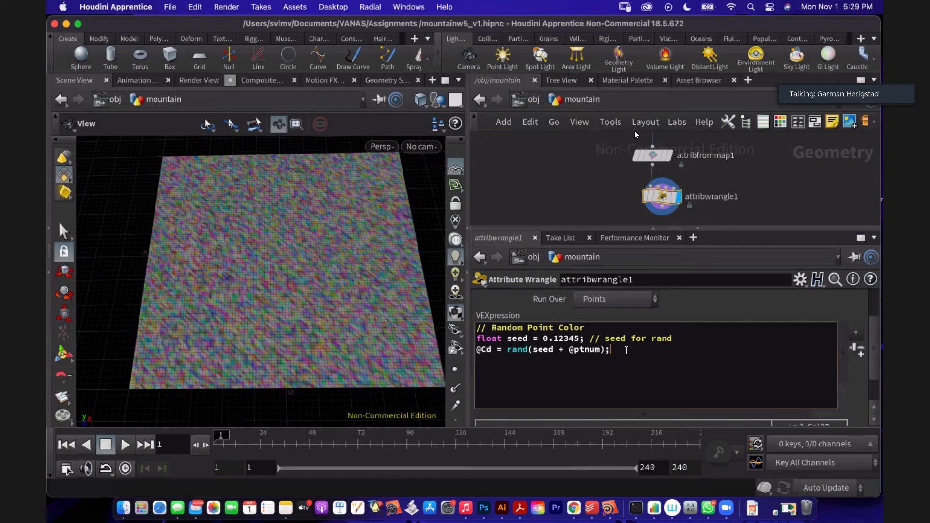
{"action": "type", "text": "@Cd"}
{"action": "type", "text": " ="}
{"action": "key", "text": "BackSpace"}
{"action": "key", "text": "BackSpace"}
{"action": "key", "text": "BackSpace"}
{"action": "type", "text": ". ="}
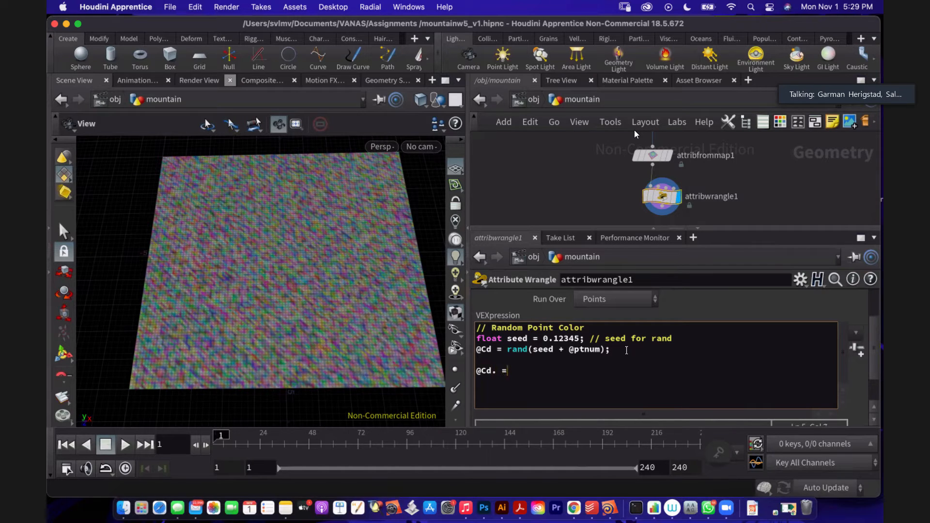
{"action": "key", "text": "BackSpace"}
{"action": "key", "text": "BackSpace"}
{"action": "key", "text": "BackSpace"}
{"action": "key", "text": "BackSpace"}
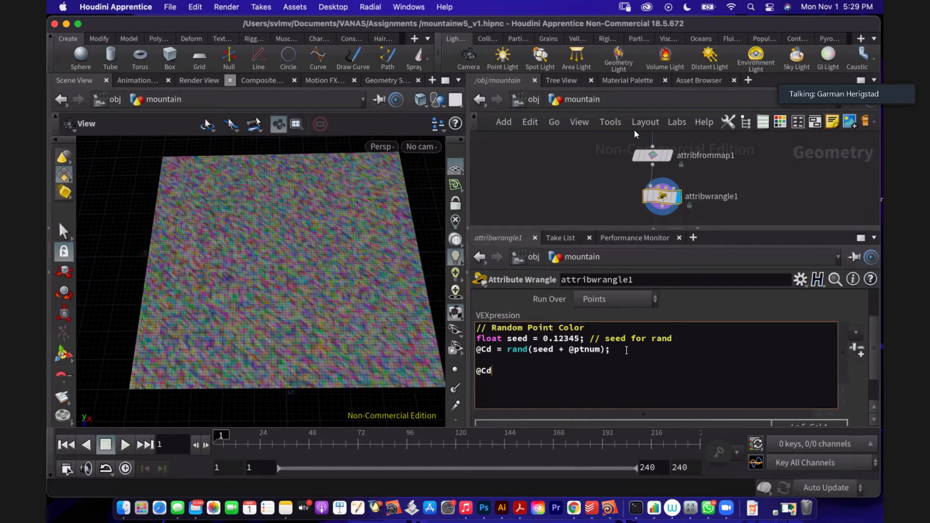
{"action": "type", "text": "+"}
{"action": "key", "text": "BackSpace"}
{"action": "key", "text": "BackSpace"}
{"action": "key", "text": "BackSpace"}
{"action": "key", "text": "BackSpace"}
{"action": "type", "text": "P.y = @"}
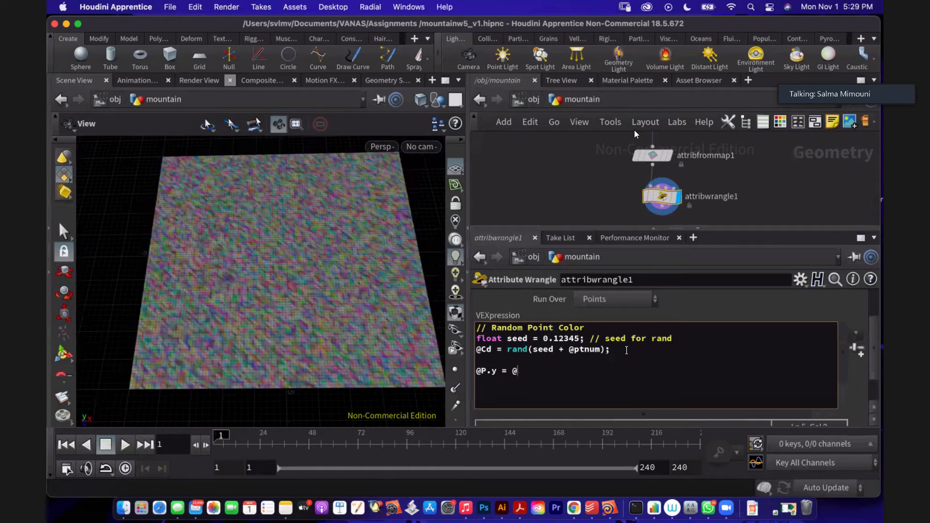
{"action": "key", "text": "BackSpace"}
{"action": "type", "text": "@Cs"}
{"action": "key", "text": "BackSpace"}
{"action": "type", "text": "d"}
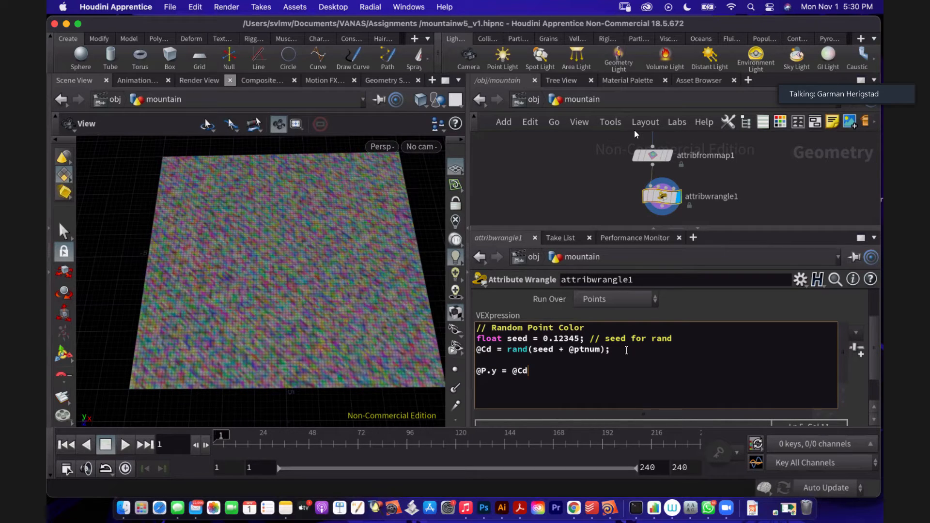
{"action": "type", "text": "("}
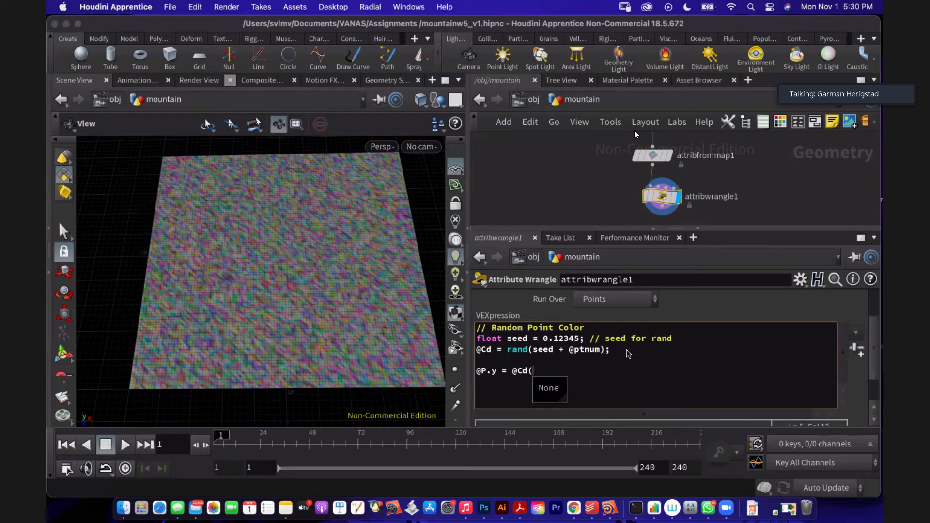
{"action": "key", "text": "BackSpace"}
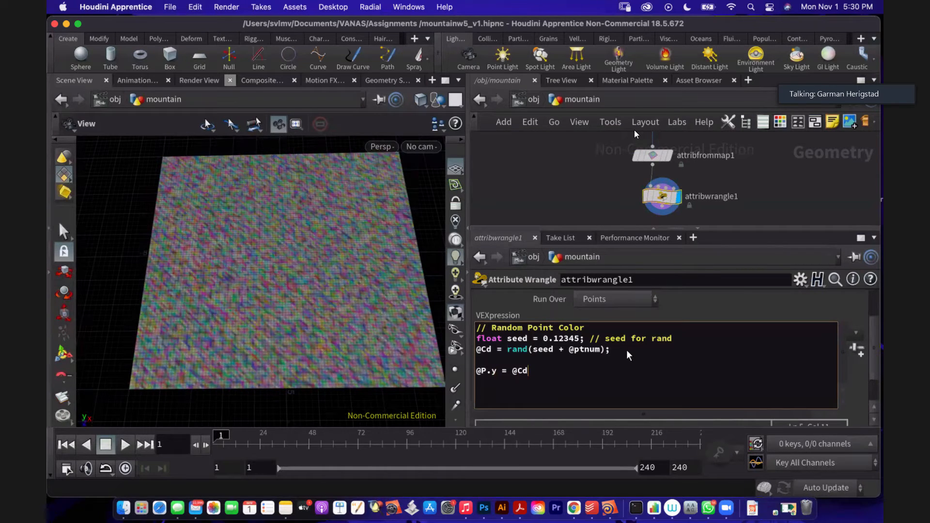
{"action": "key", "text": "Return"}
{"action": "left_click", "coordinate": [597, 371]}
{"action": "type", "text": ";"}
{"action": "key", "text": "Return"}
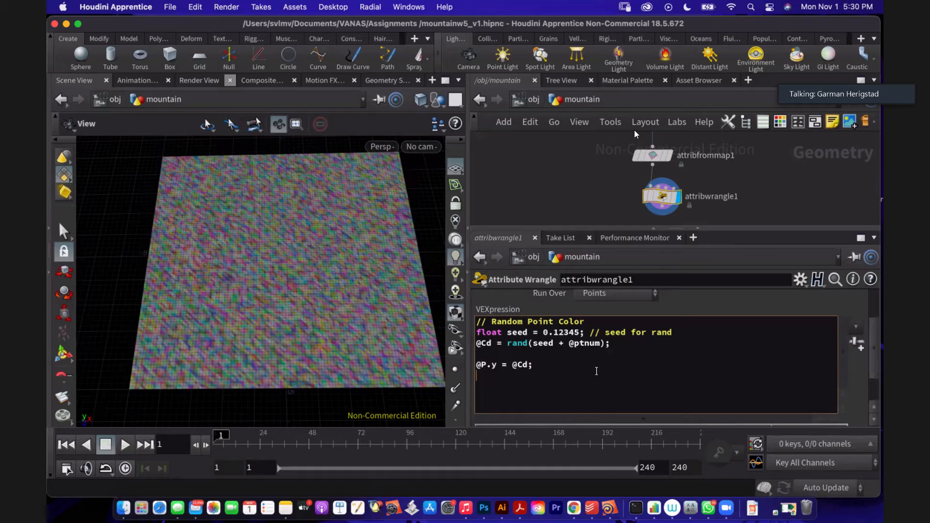
{"action": "left_click", "coordinate": [571, 362]}
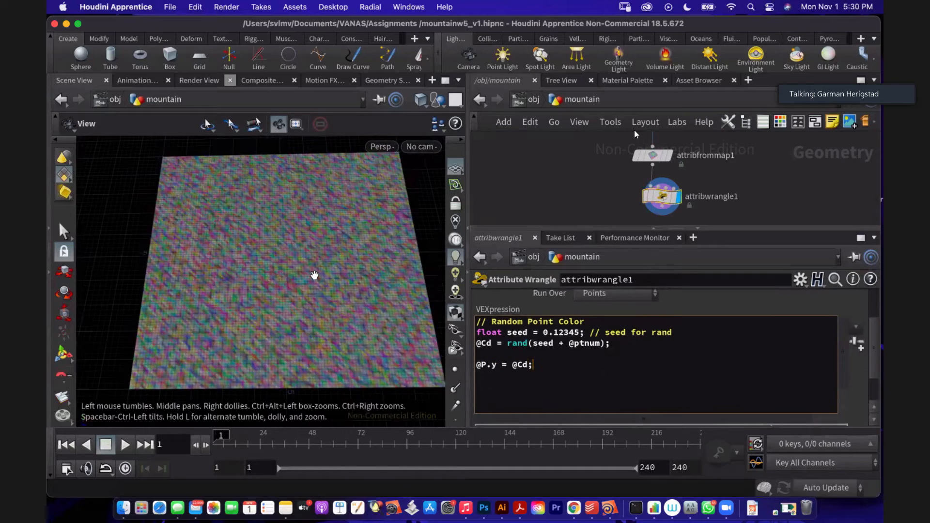
{"action": "scroll", "coordinate": [314, 276], "scroll_direction": "up", "scroll_amount": 3}
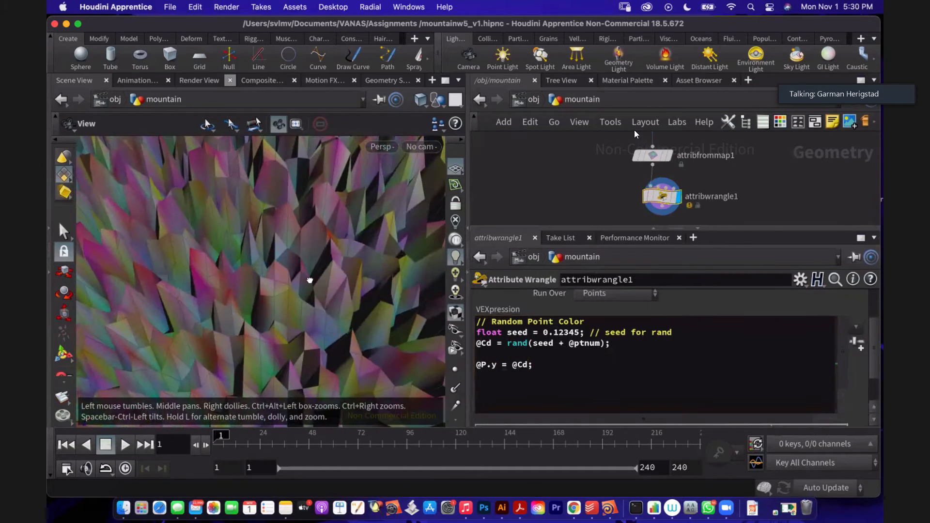
{"action": "scroll", "coordinate": [309, 273], "scroll_direction": "down", "scroll_amount": 10}
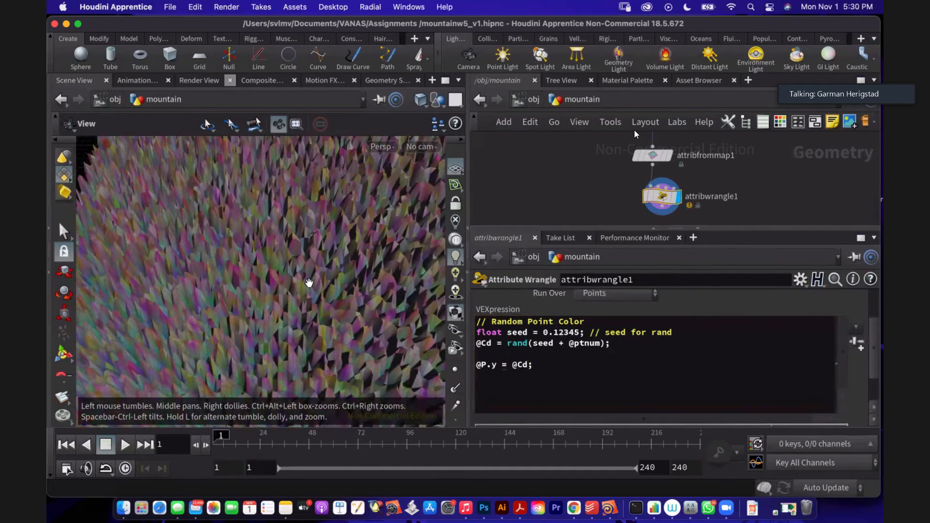
{"action": "left_click_drag", "start_coordinate": [309, 284], "coordinate": [281, 299]}
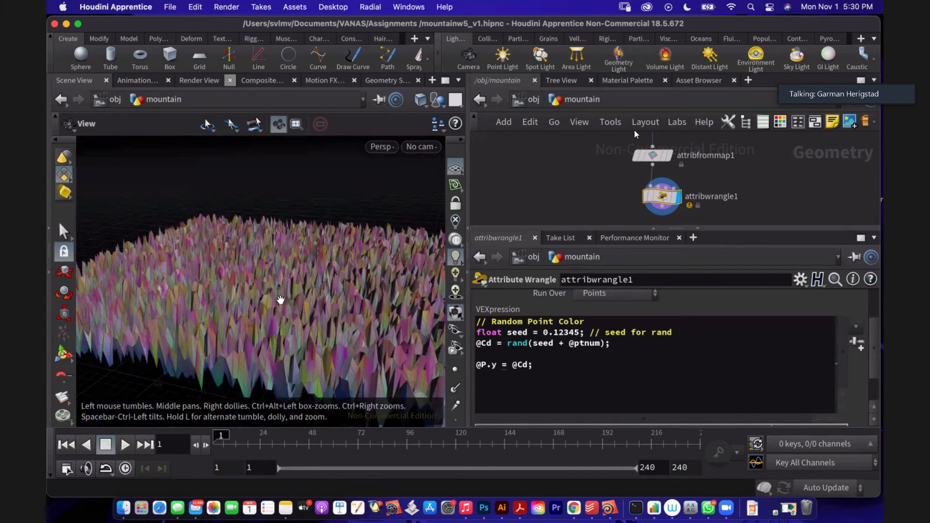
{"action": "left_click", "coordinate": [546, 365]}
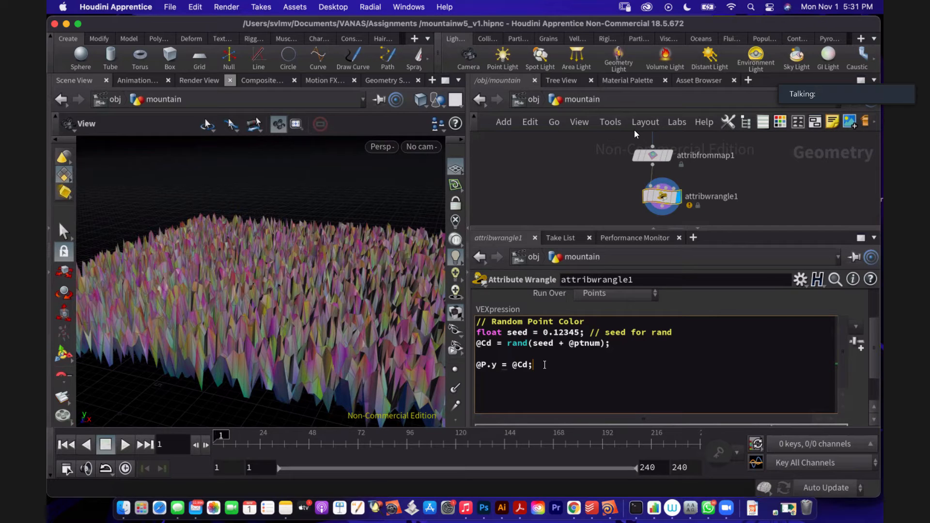
{"action": "type", "text": "/"}
{"action": "key", "text": "BackSpace"}
{"action": "type", "text": "//"}
{"action": "key", "text": "BackSpace"}
{"action": "key", "text": "BackSpace"}
{"action": "key", "text": "Return"}
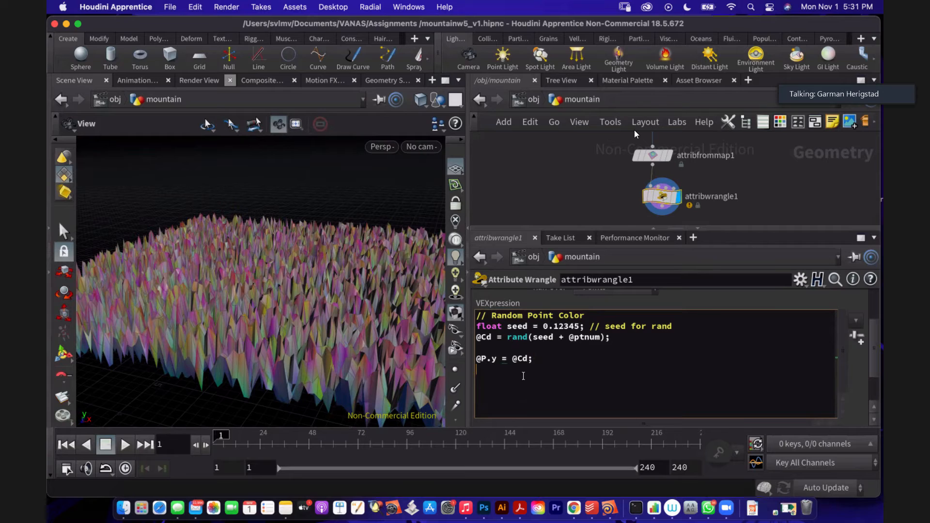
{"action": "left_click", "coordinate": [479, 325]}
{"action": "type", "text": "//"}
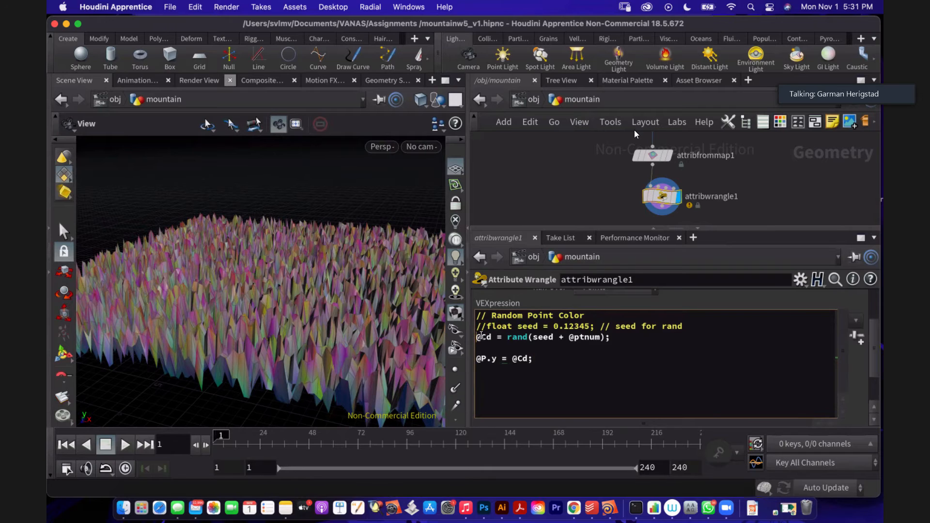
{"action": "left_click", "coordinate": [478, 337]}
{"action": "type", "text": "//"}
{"action": "left_click", "coordinate": [489, 338]}
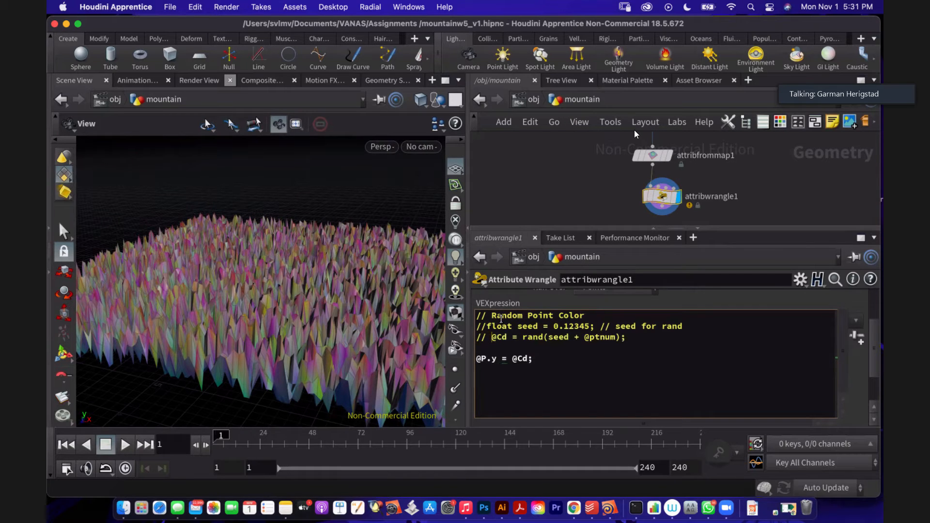
{"action": "left_click", "coordinate": [492, 326]}
{"action": "left_click", "coordinate": [555, 361]}
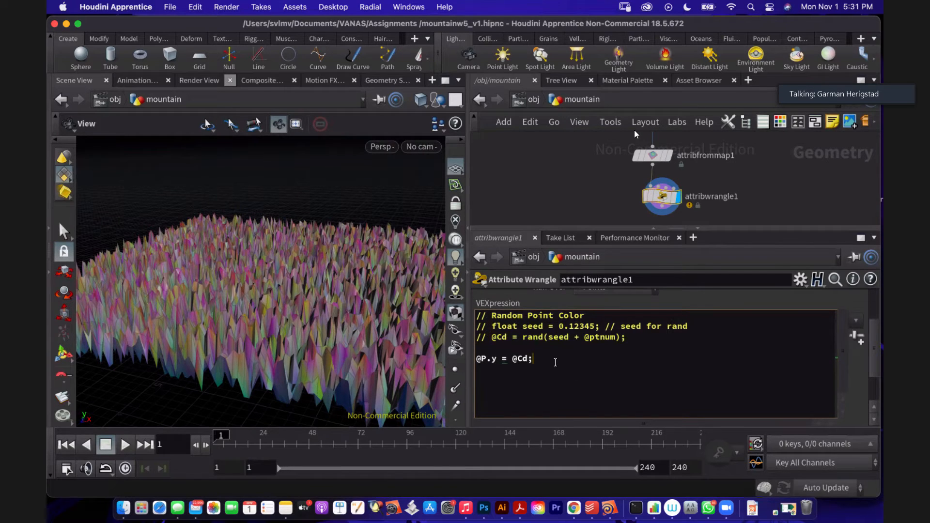
Step: View the grid displaced by the map colors and save the scene
{"action": "left_click_drag", "start_coordinate": [271, 302], "coordinate": [289, 288]}
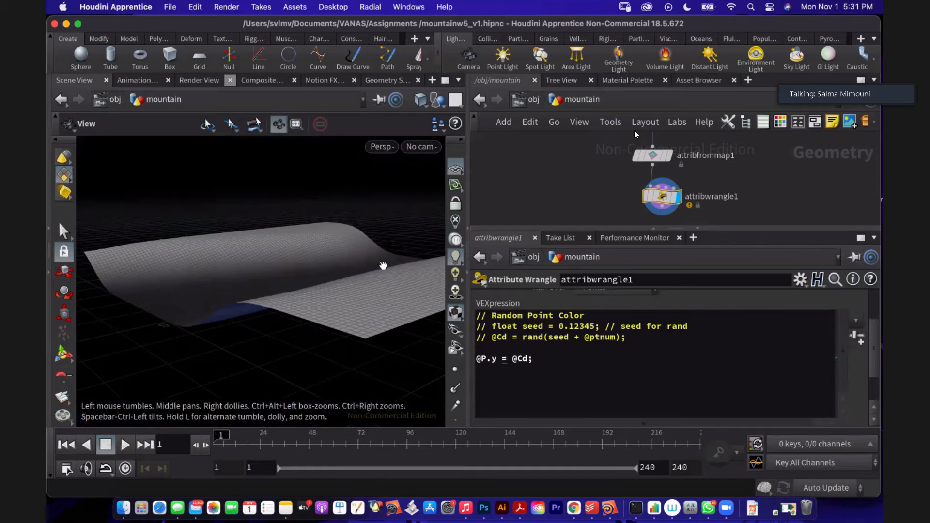
{"action": "left_click_drag", "start_coordinate": [280, 256], "coordinate": [283, 258]}
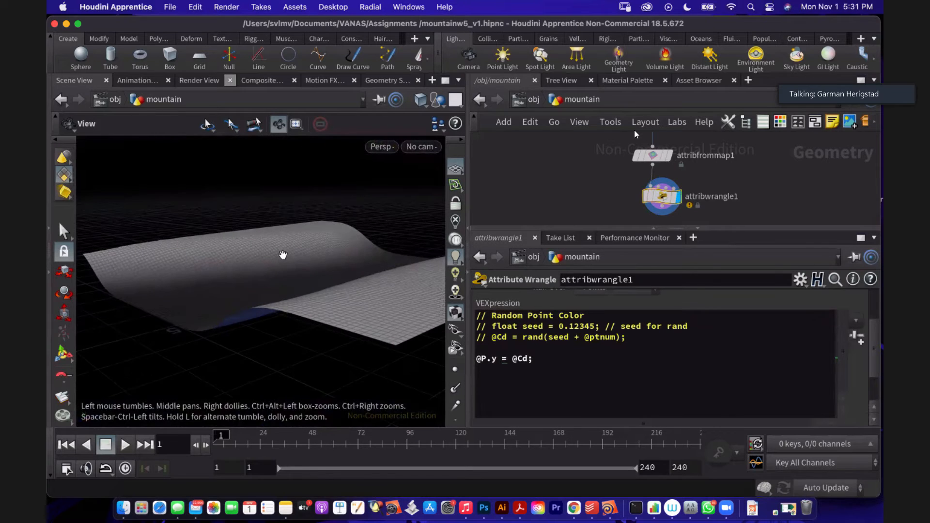
{"action": "key", "text": "super+s"}
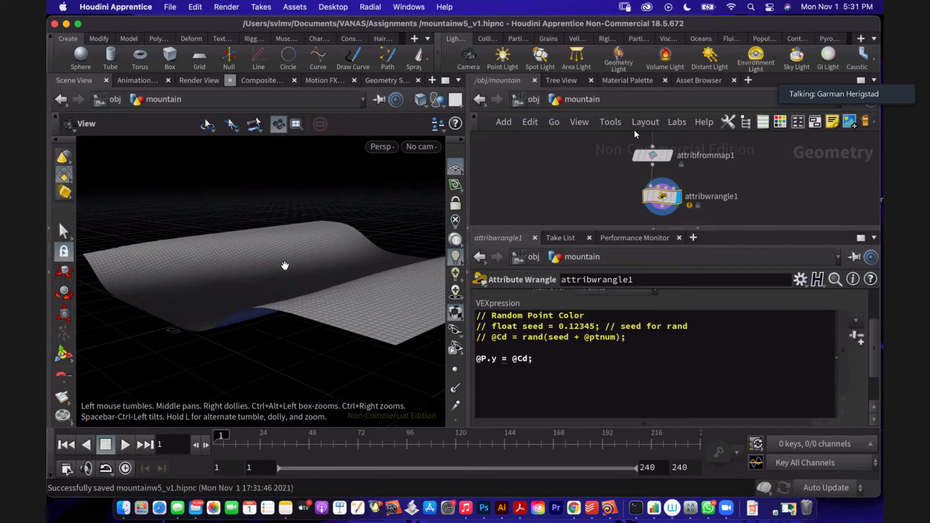
Step: Examine the displaced terrain from several angles and distances, then play the timeline briefly and rewind it to the first frame
{"action": "mouse_move", "coordinate": [285, 266]}
{"action": "left_mouse_down"}
{"action": "mouse_move", "coordinate": [330, 264]}
{"action": "mouse_move", "coordinate": [283, 277]}
{"action": "left_mouse_up"}
{"action": "scroll", "coordinate": [310, 274], "scroll_direction": "up", "scroll_amount": 5}
{"action": "scroll", "coordinate": [282, 278], "scroll_direction": "up", "scroll_amount": 3}
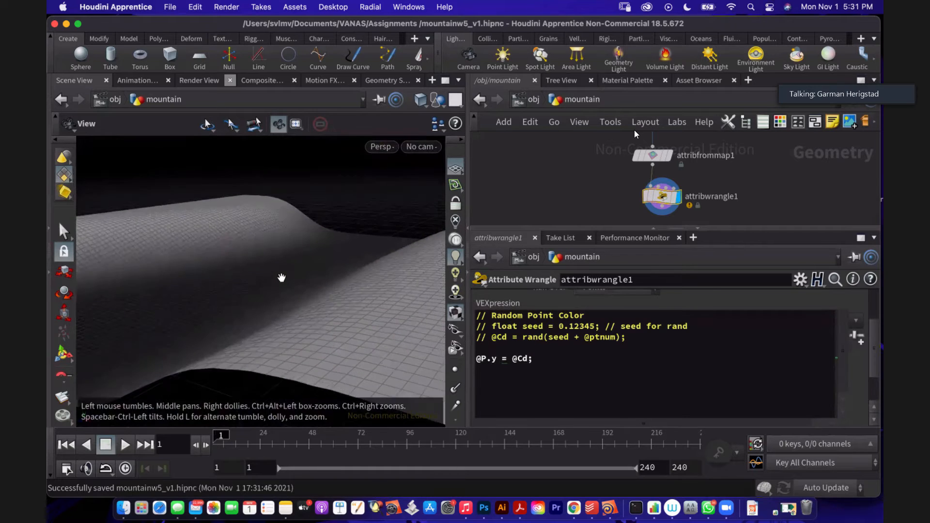
{"action": "scroll", "coordinate": [282, 278], "scroll_direction": "down", "scroll_amount": 6}
{"action": "middle_click_drag", "start_coordinate": [281, 278], "coordinate": [286, 283]}
{"action": "left_click_drag", "start_coordinate": [287, 283], "coordinate": [235, 256]}
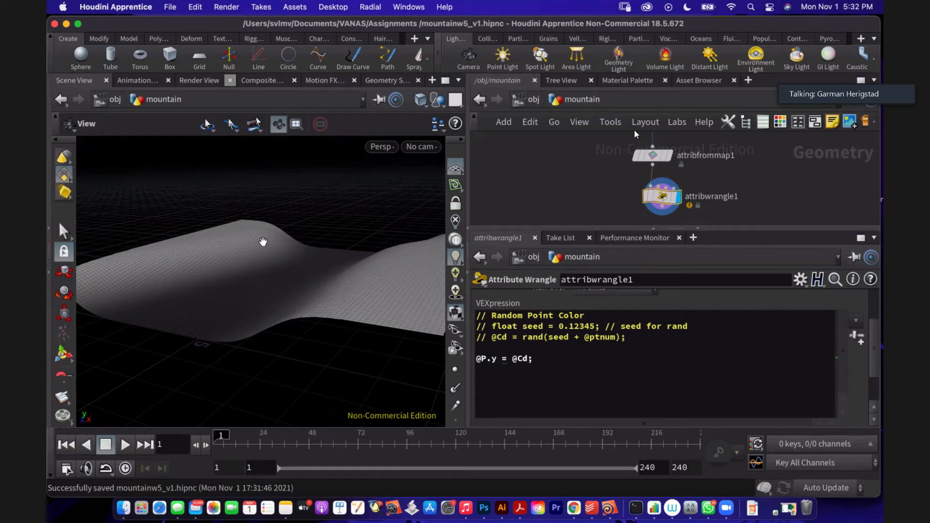
{"action": "scroll", "coordinate": [295, 286], "scroll_direction": "down", "scroll_amount": 2}
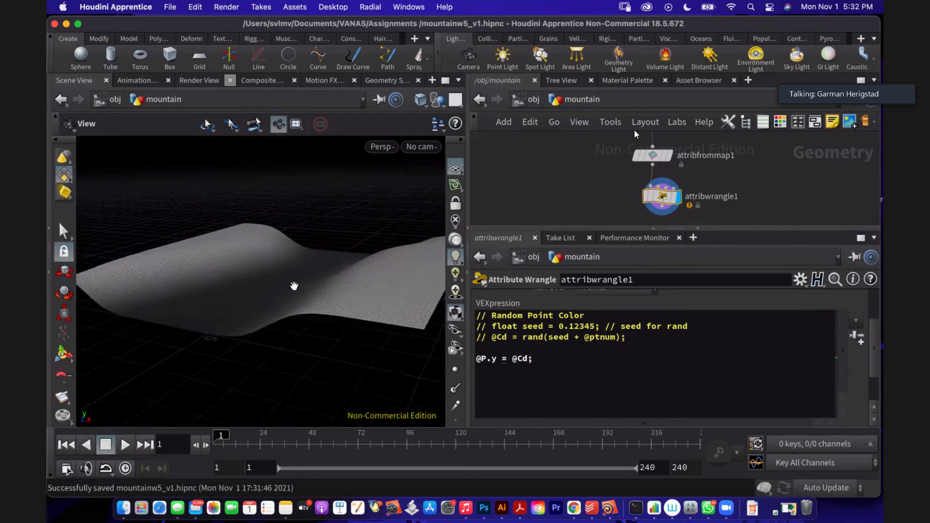
{"action": "left_click_drag", "start_coordinate": [294, 286], "coordinate": [349, 282]}
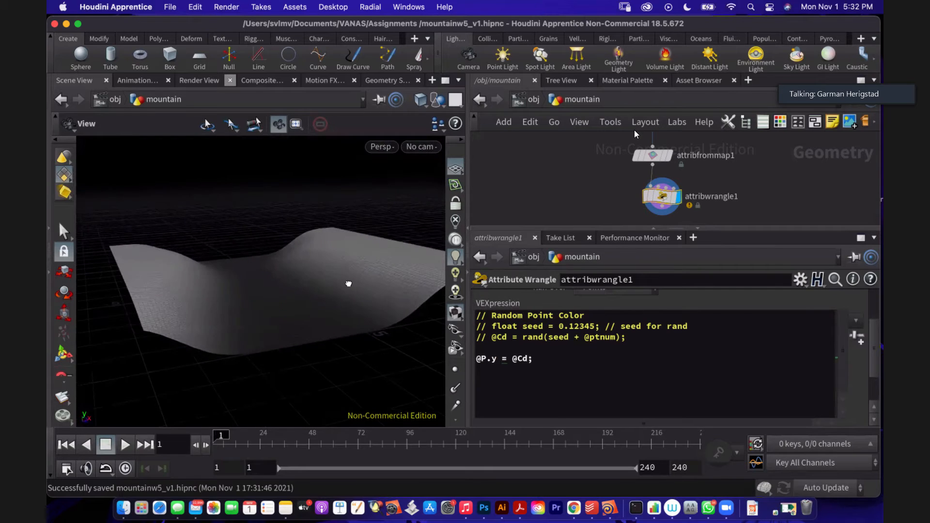
{"action": "left_click", "coordinate": [132, 445]}
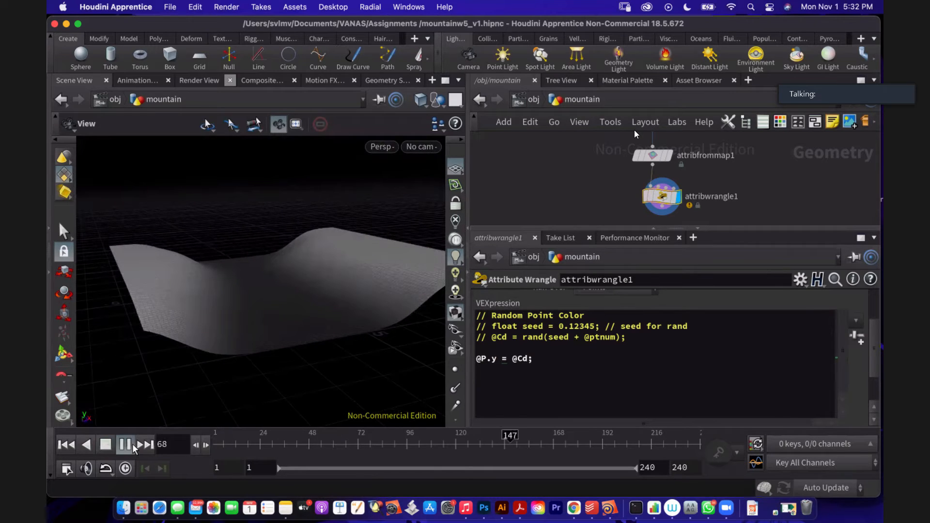
{"action": "left_click", "coordinate": [73, 448]}
{"action": "left_click_drag", "start_coordinate": [274, 301], "coordinate": [315, 297]}
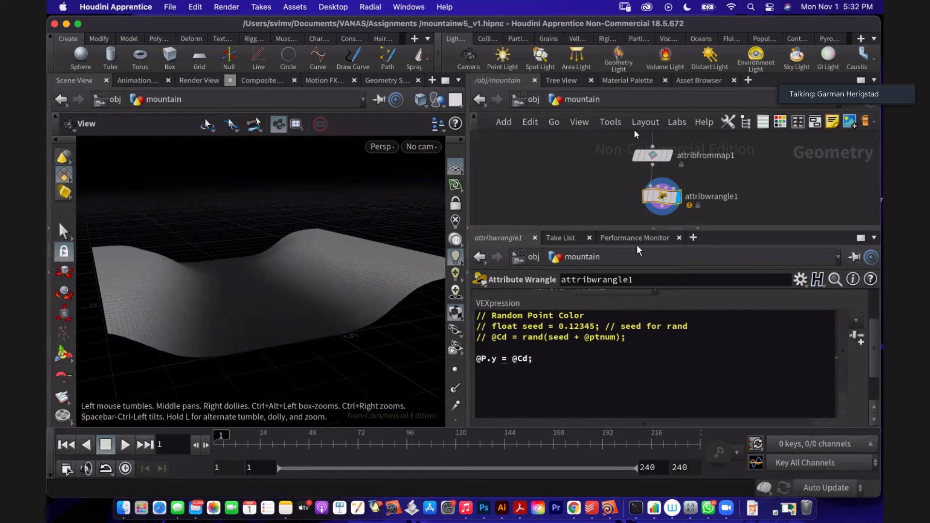
Step: Return to the object level, hide the mountain geometry, and move its node aside to make room in the network
{"action": "left_click", "coordinate": [535, 100]}
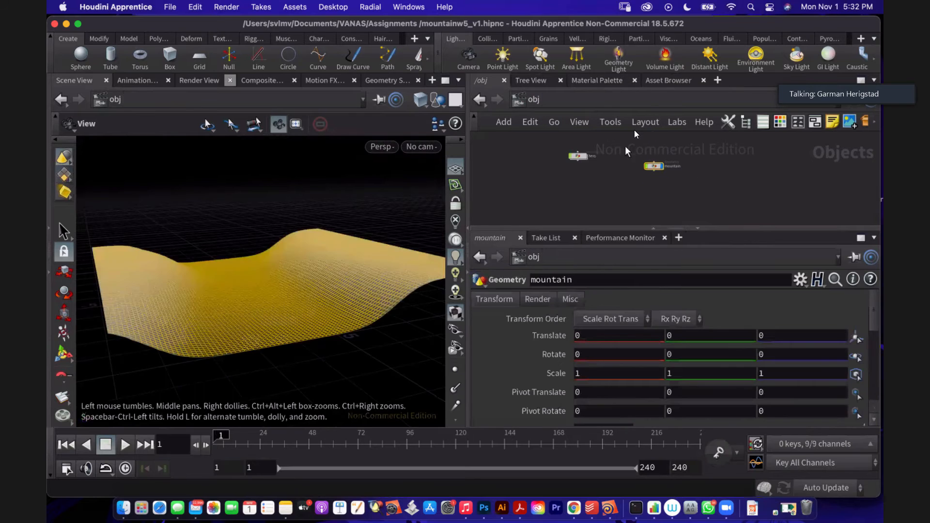
{"action": "scroll", "coordinate": [683, 175], "scroll_direction": "up", "scroll_amount": 3}
{"action": "left_click", "coordinate": [679, 182]}
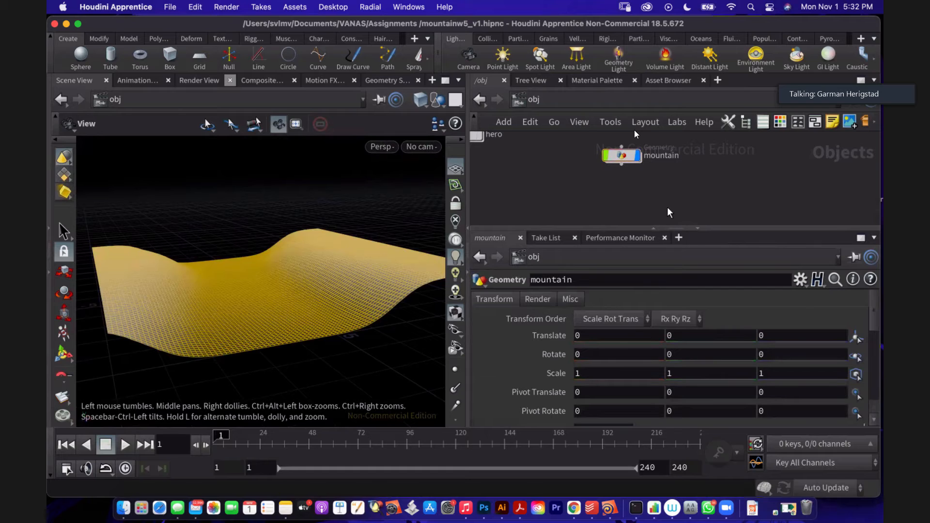
{"action": "left_click_drag", "start_coordinate": [673, 226], "coordinate": [674, 231]}
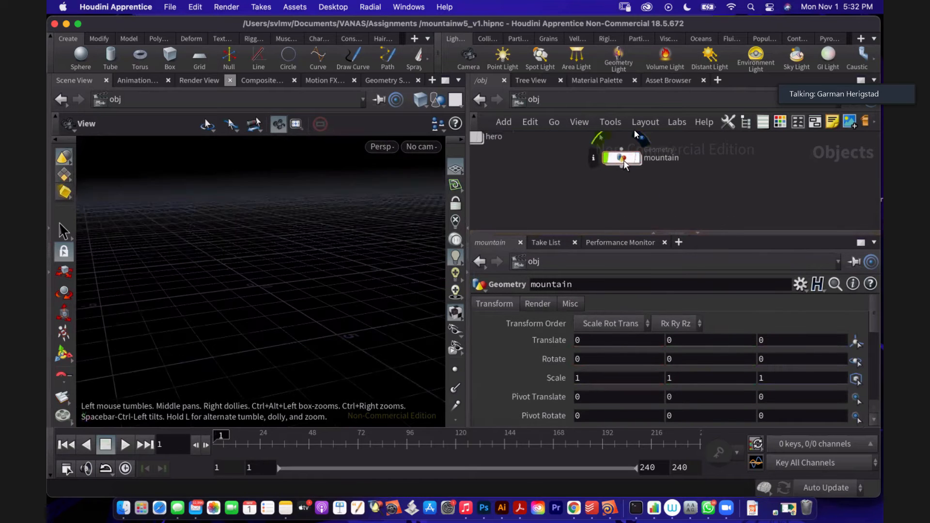
{"action": "left_click_drag", "start_coordinate": [623, 160], "coordinate": [509, 177]}
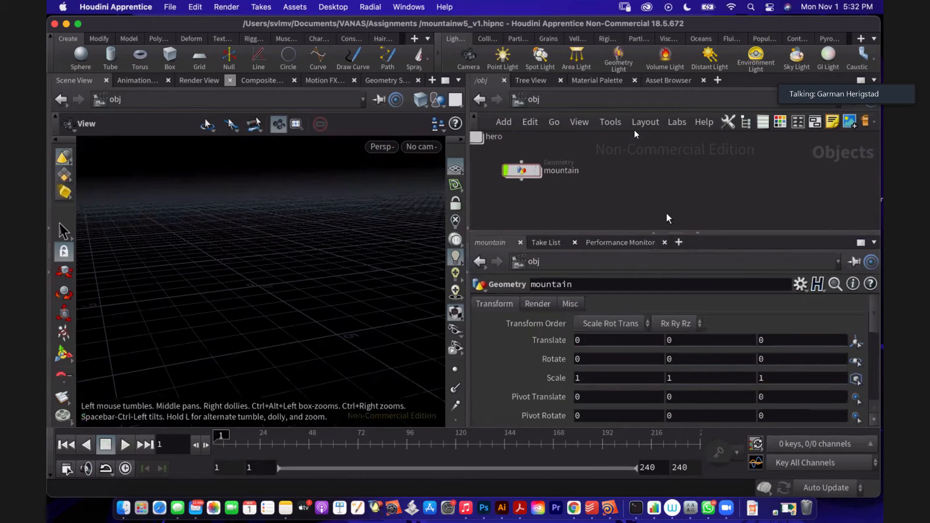
{"action": "left_click_drag", "start_coordinate": [671, 233], "coordinate": [671, 257]}
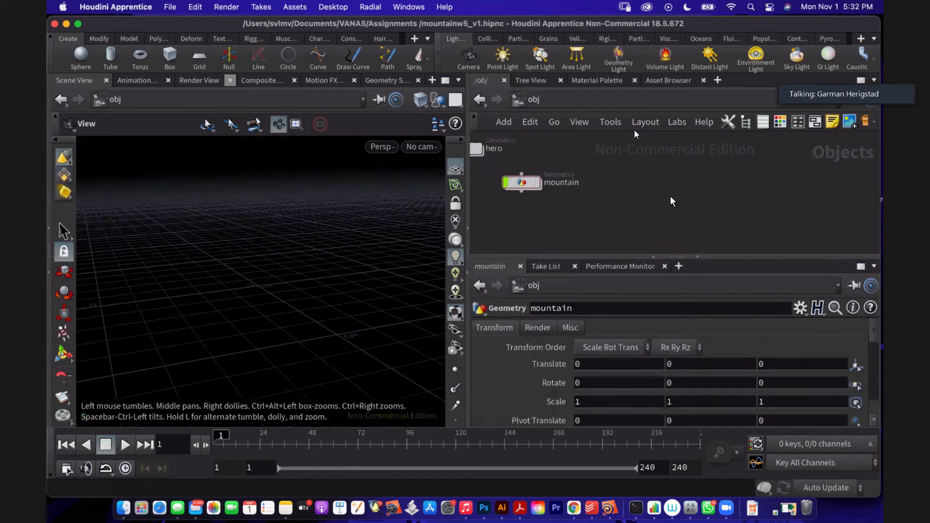
Step: Add a Font object beside the mountain node and go inside it to its font node
{"action": "key", "text": "Tab"}
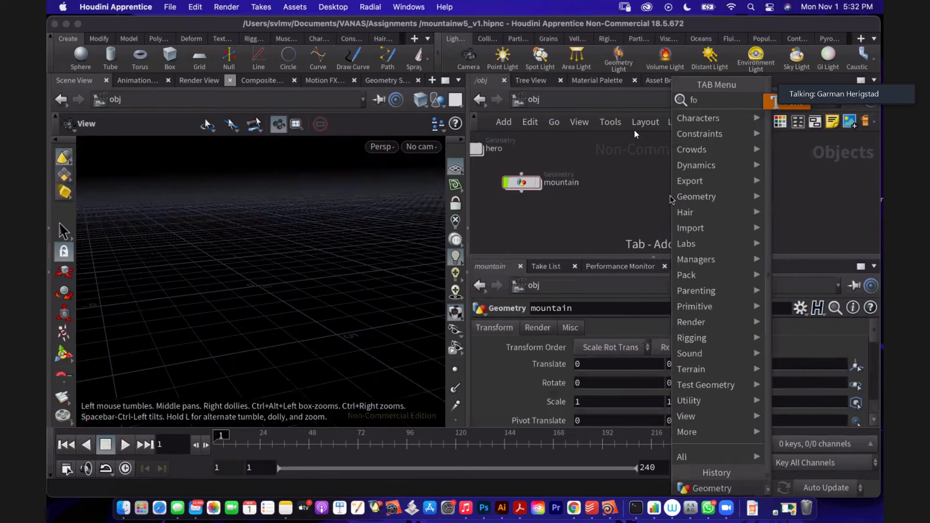
{"action": "type", "text": "font"}
{"action": "key", "text": "Return"}
{"action": "left_click", "coordinate": [672, 200]}
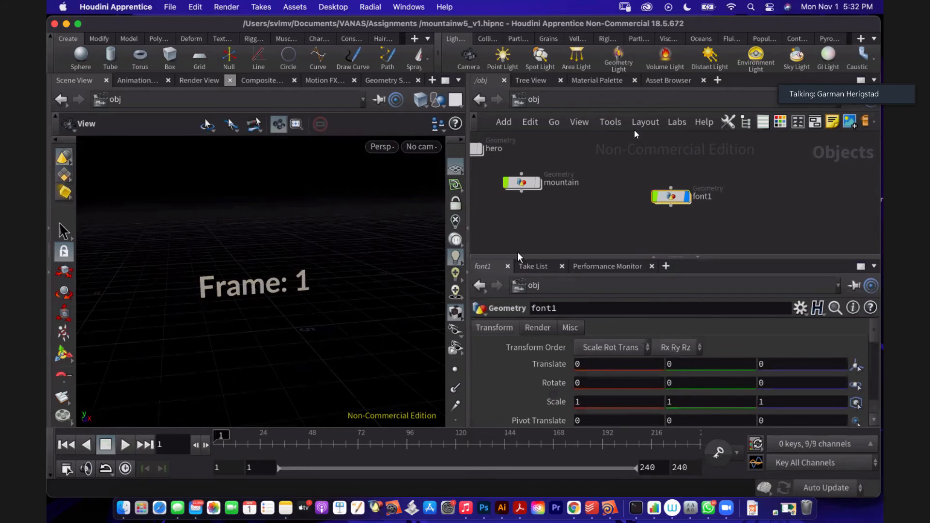
{"action": "double_click", "coordinate": [670, 198]}
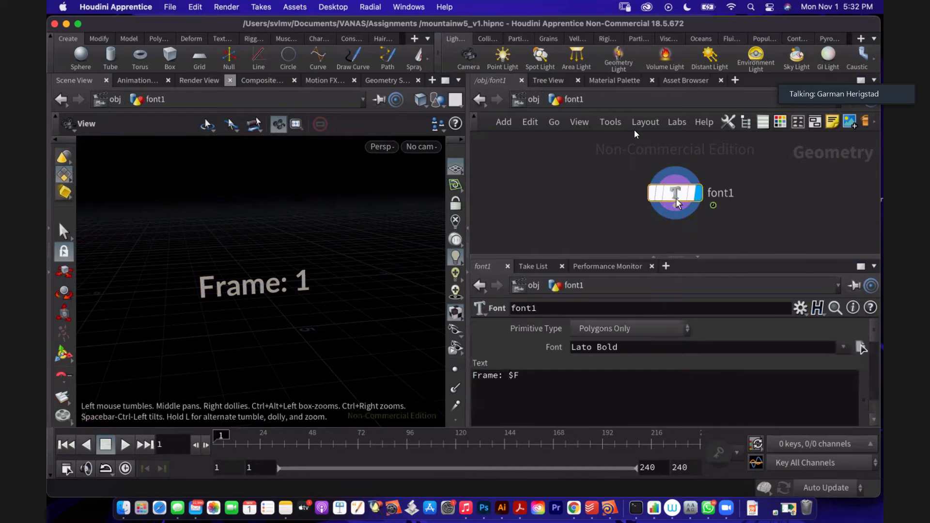
{"action": "left_click_drag", "start_coordinate": [677, 204], "coordinate": [636, 201]}
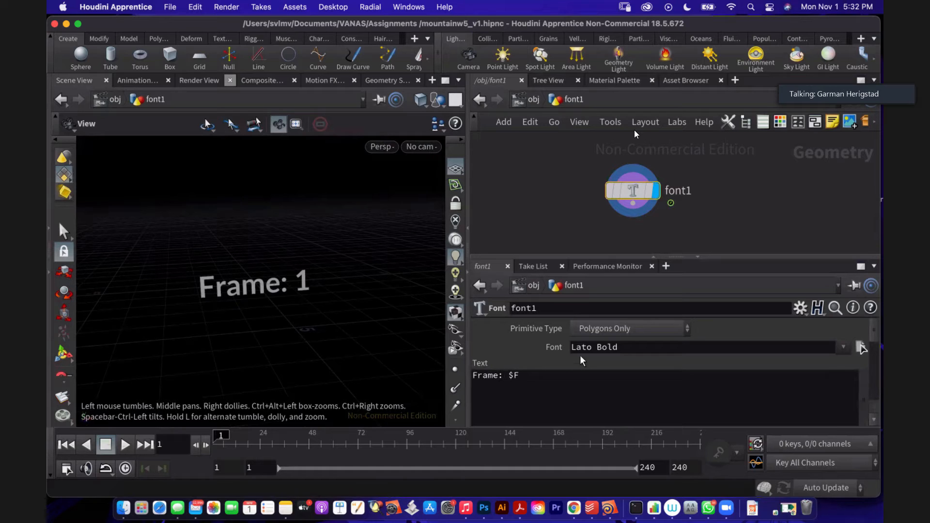
Step: Clear the default Frame: $F text of the font node
{"action": "left_click", "coordinate": [562, 309]}
{"action": "double_click", "coordinate": [562, 309]}
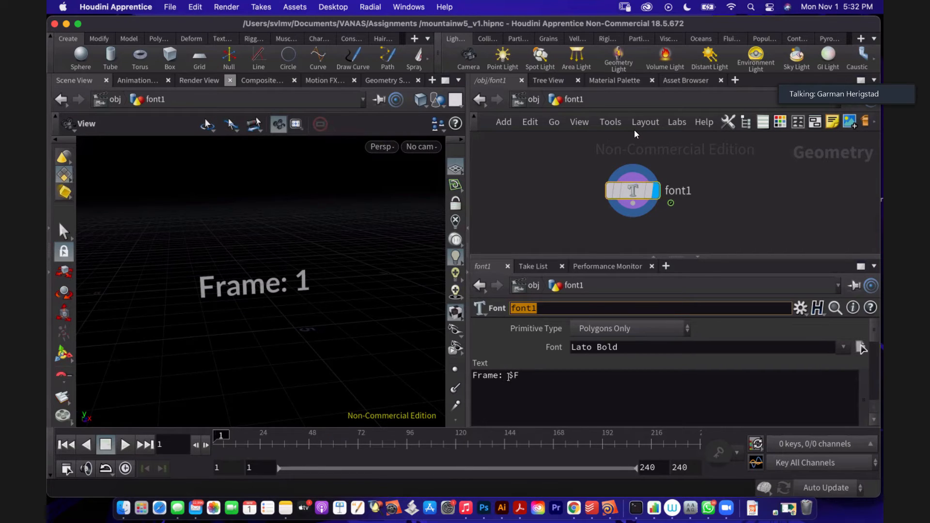
{"action": "double_click", "coordinate": [516, 376]}
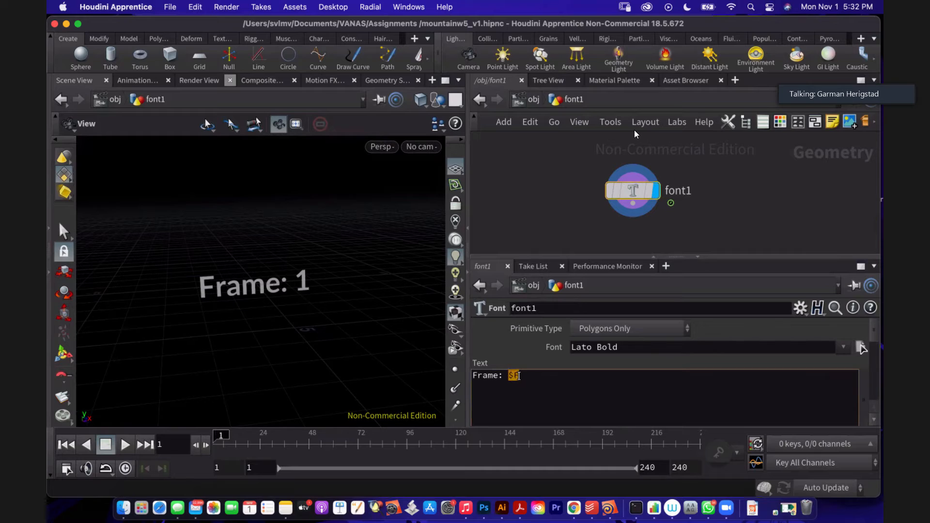
{"action": "left_click", "coordinate": [519, 376]}
{"action": "key", "text": "BackSpace"}
{"action": "key", "text": "BackSpace"}
{"action": "key", "text": "BackSpace"}
{"action": "key", "text": "BackSpace"}
{"action": "key", "text": "BackSpace"}
{"action": "key", "text": "BackSpace"}
{"action": "key", "text": "BackSpace"}
{"action": "key", "text": "BackSpace"}
{"action": "type", "text": "On sale"}
{"action": "key", "text": "BackSpace"}
{"action": "key", "text": "BackSpace"}
{"action": "key", "text": "BackSpace"}
{"action": "key", "text": "BackSpace"}
{"action": "key", "text": "BackSpace"}
{"action": "key", "text": "BackSpace"}
{"action": "key", "text": "BackSpace"}
{"action": "key", "text": "BackSpace"}
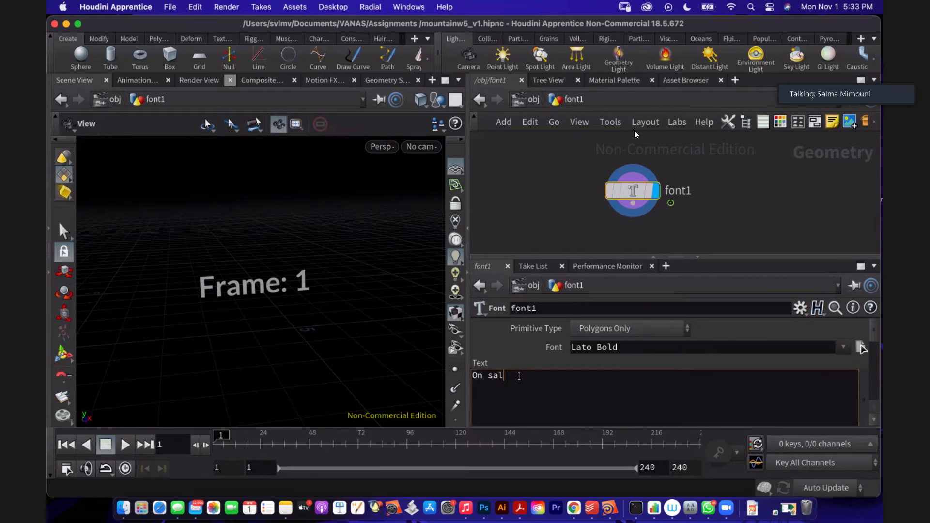
Step: Enter Coming Soon as the font node's text and apply it to the 3D text
{"action": "type", "text": "Coming Soon"}
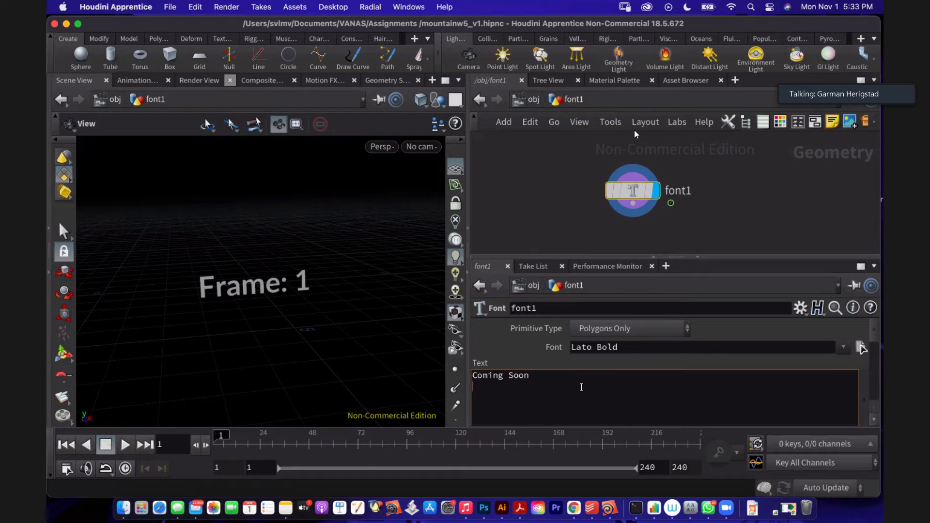
{"action": "left_click", "coordinate": [325, 297]}
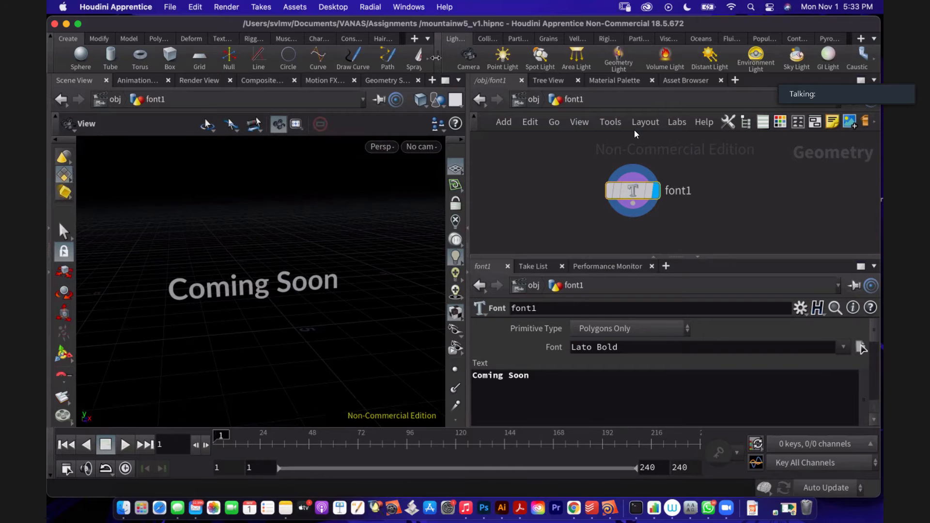
Step: Widen the lights and cameras shelf, return to the object level, and create a camera from the current view
{"action": "left_click_drag", "start_coordinate": [438, 54], "coordinate": [217, 66]}
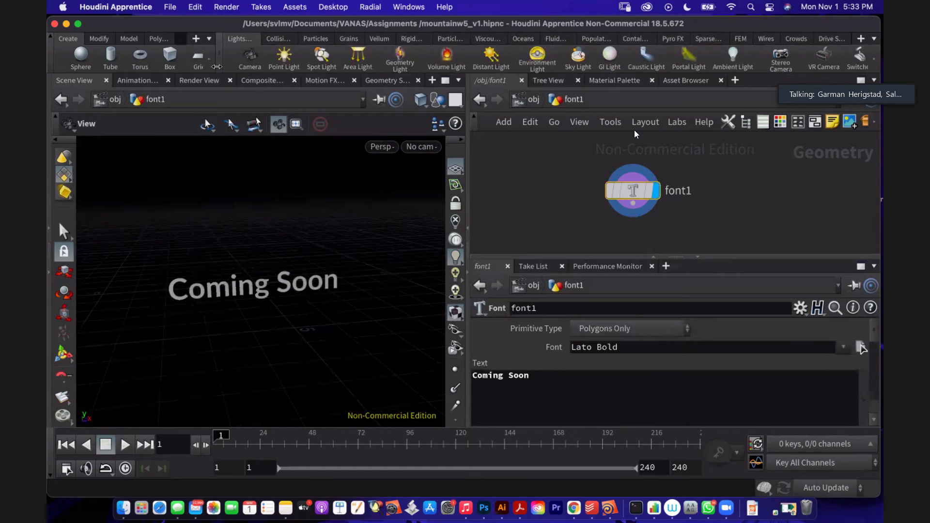
{"action": "left_click", "coordinate": [538, 102]}
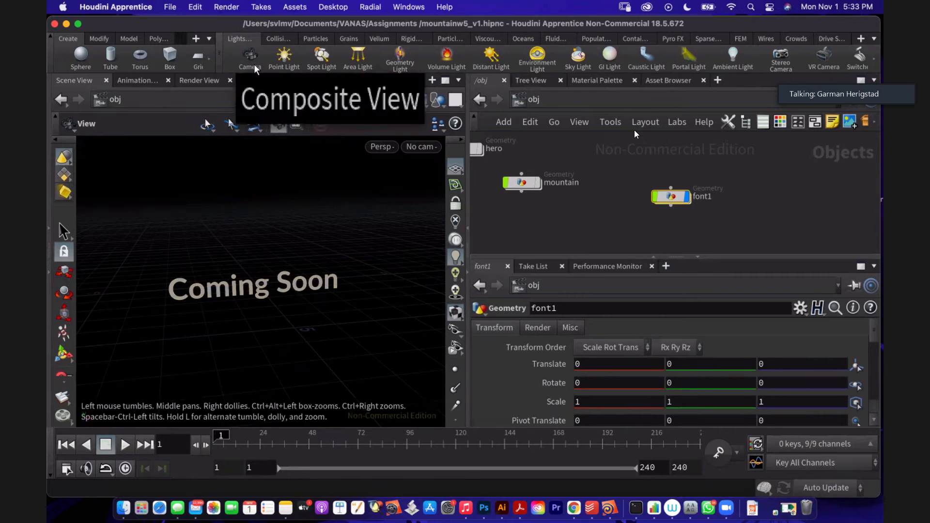
{"action": "left_click", "coordinate": [243, 56], "text": "ctrl"}
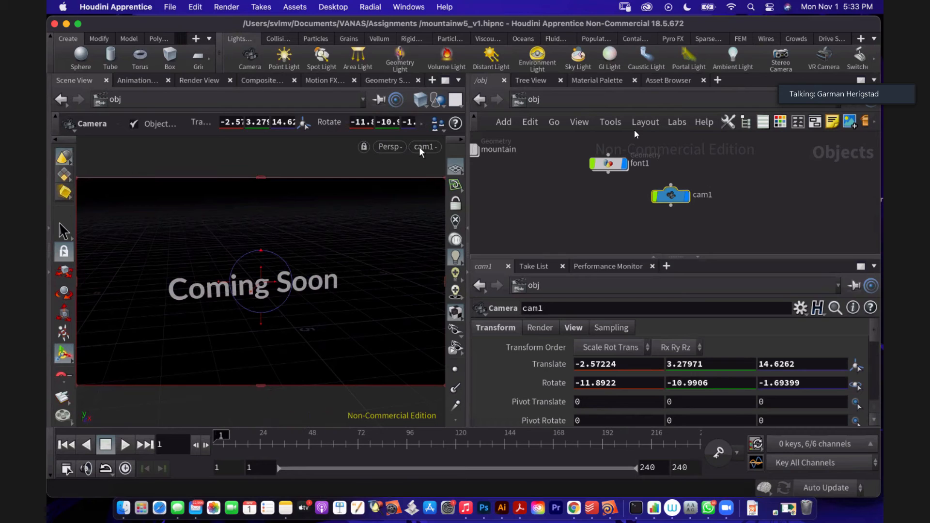
Step: Rename the new camera as render and enlarge the area showing its parameters
{"action": "double_click", "coordinate": [704, 194]}
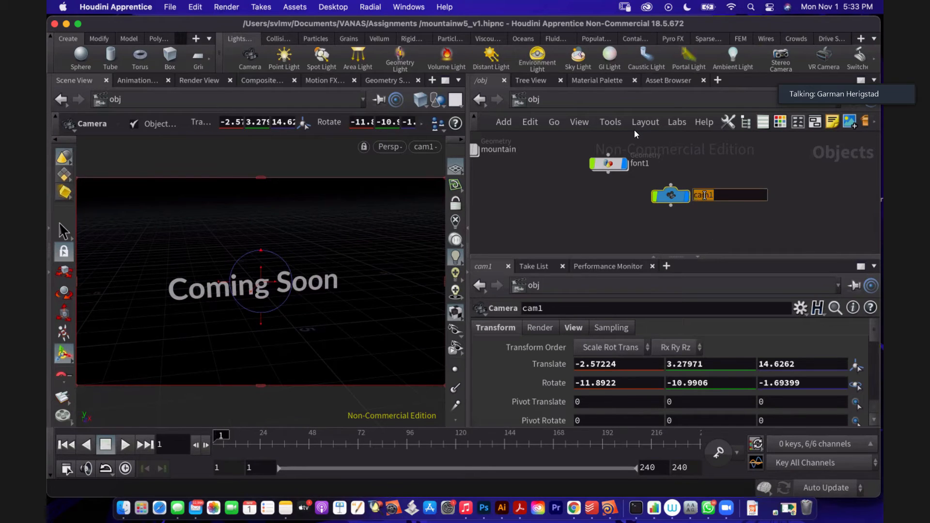
{"action": "type", "text": "render"}
{"action": "key", "text": "Return"}
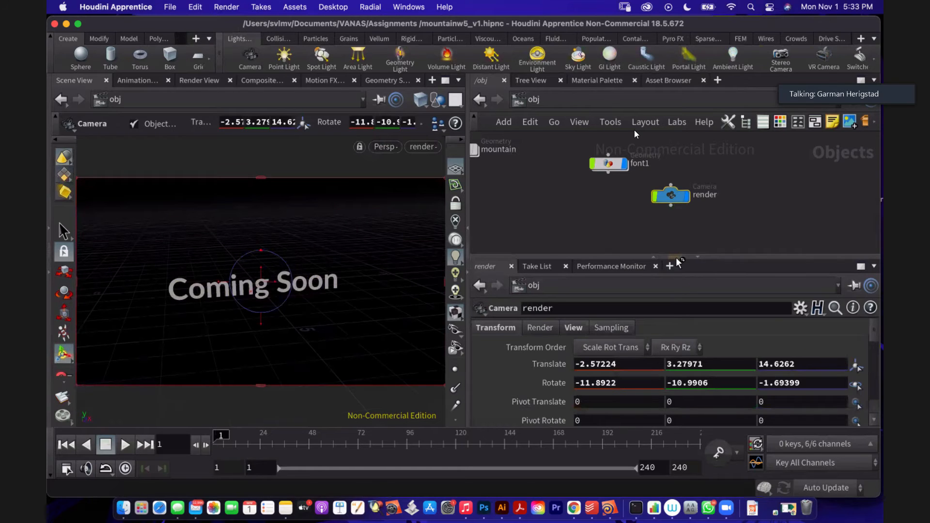
{"action": "left_click_drag", "start_coordinate": [676, 258], "coordinate": [678, 195]}
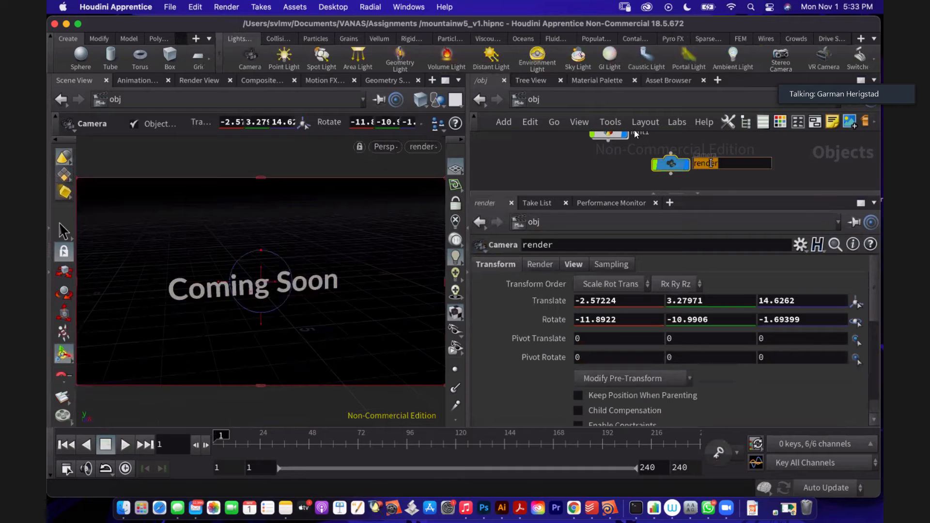
Step: Rename the render camera as cam1 and set its X and Y translation to 0
{"action": "type", "text": "cam1"}
{"action": "key", "text": "Return"}
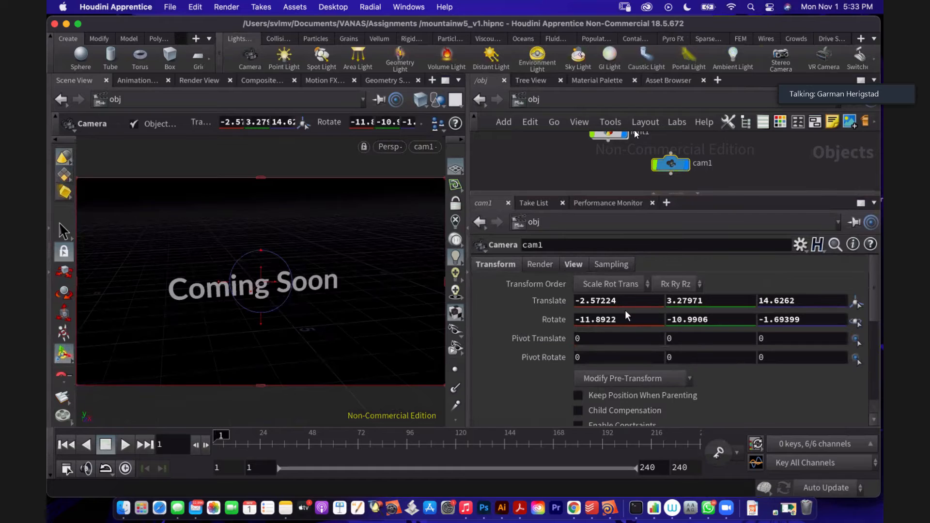
{"action": "left_click", "coordinate": [632, 301]}
{"action": "type", "text": "0"}
{"action": "key", "text": "Return"}
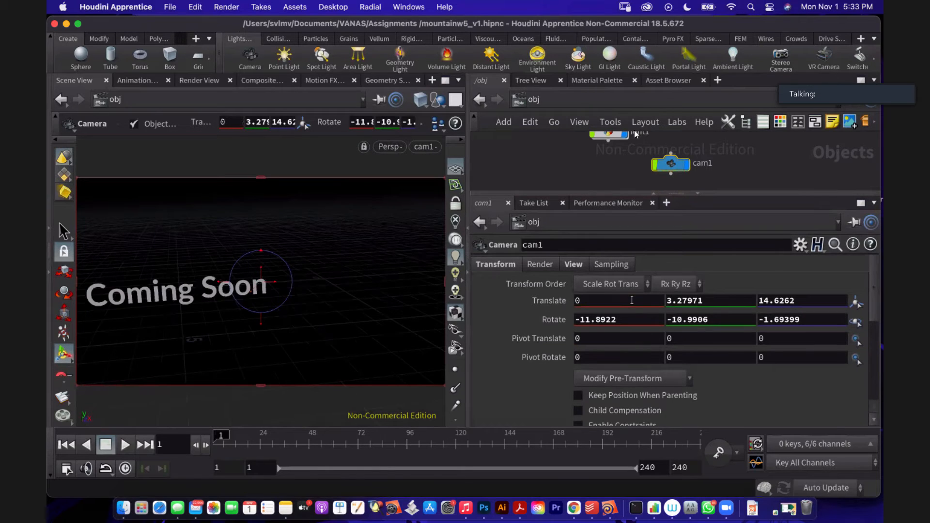
{"action": "left_click", "coordinate": [682, 300]}
{"action": "type", "text": "0"}
{"action": "key", "text": "Return"}
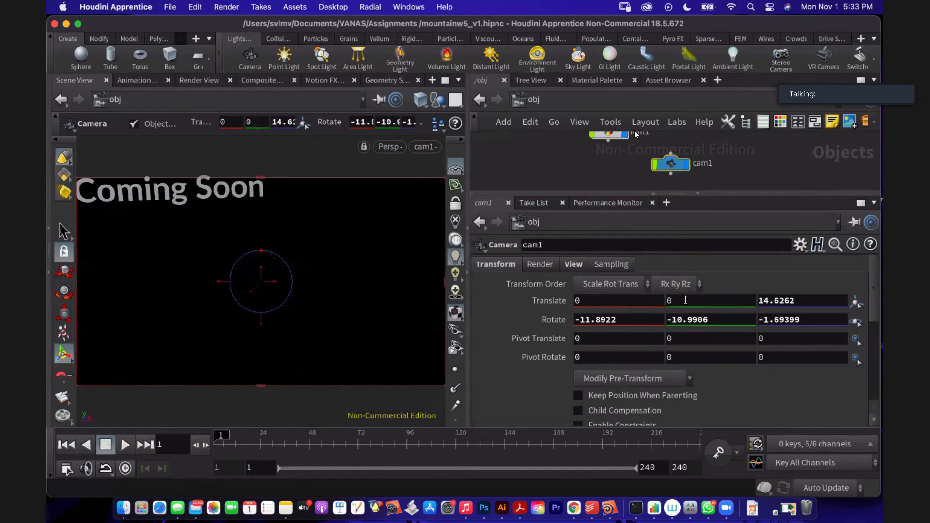
Step: Reset the camera's Z translation to 0, and set it to 10
{"action": "left_click", "coordinate": [778, 301]}
{"action": "type", "text": "0"}
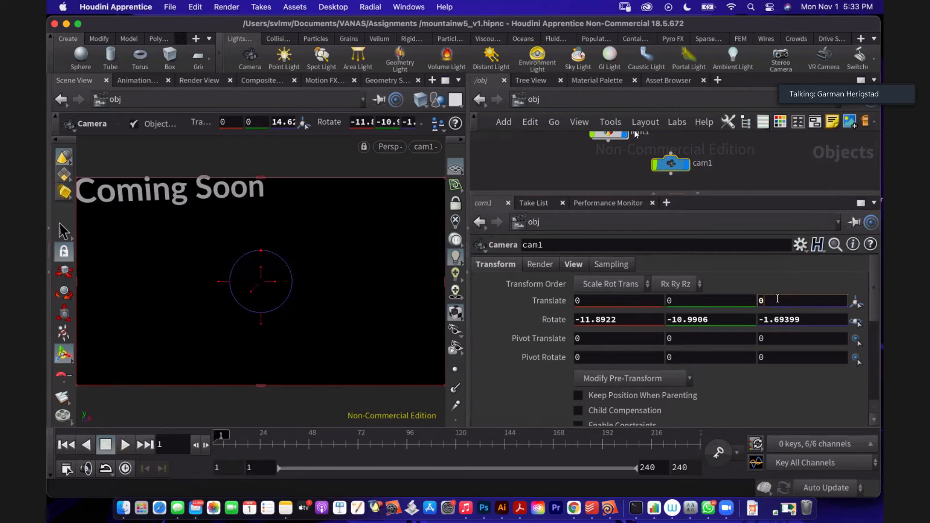
{"action": "key", "text": "Return"}
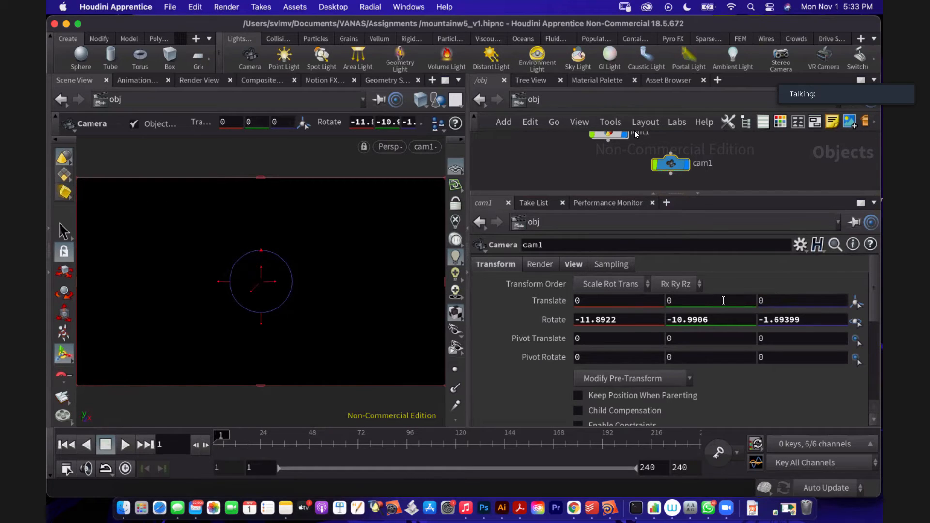
{"action": "left_click", "coordinate": [761, 301]}
{"action": "type", "text": "10"}
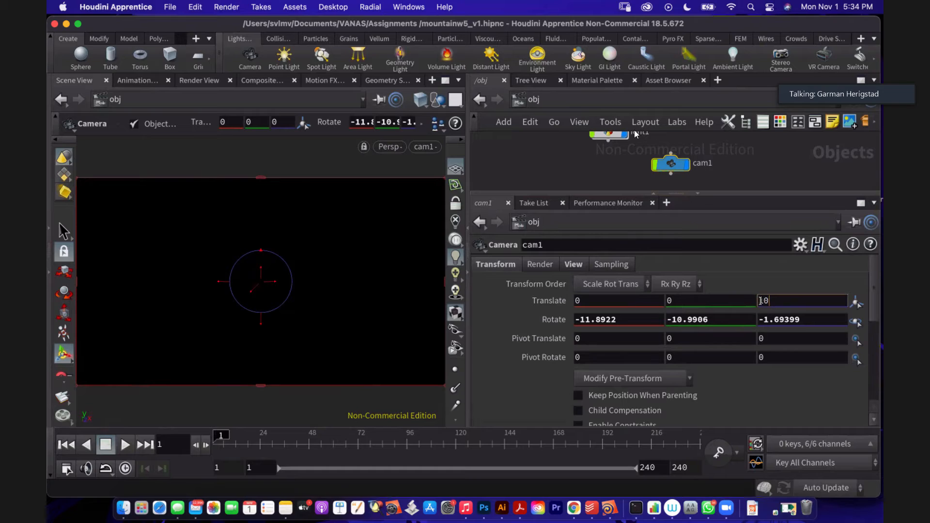
{"action": "key", "text": "Return"}
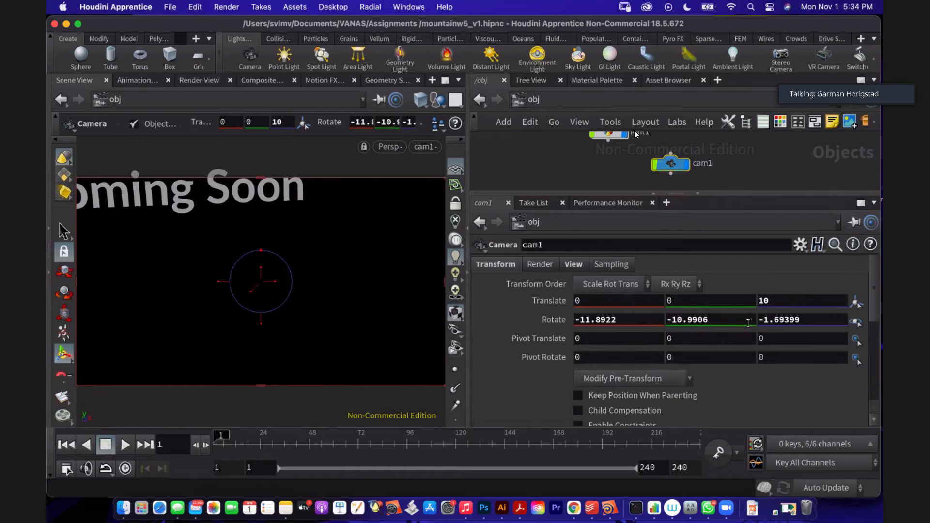
Step: Set the camera's rotation to 0 on all three axes
{"action": "left_click", "coordinate": [623, 320]}
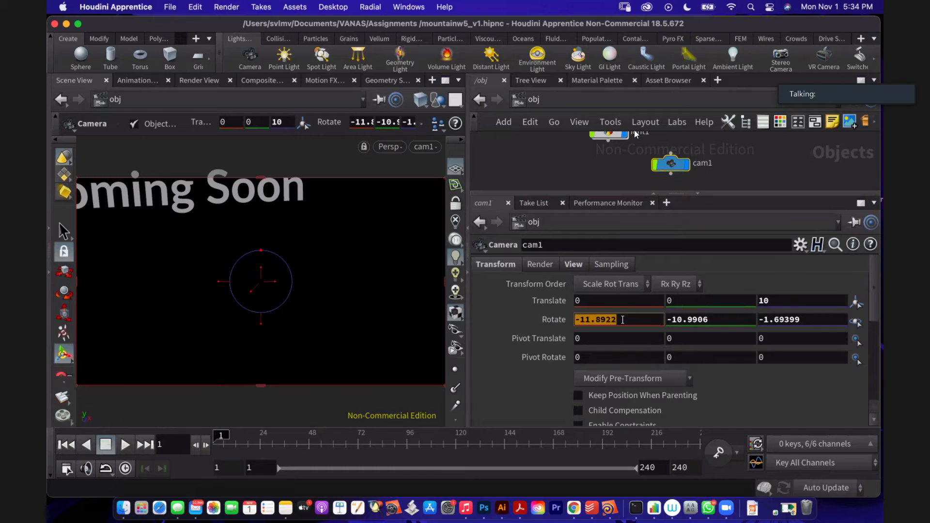
{"action": "type", "text": "0"}
{"action": "key", "text": "Return"}
{"action": "left_click", "coordinate": [697, 320]}
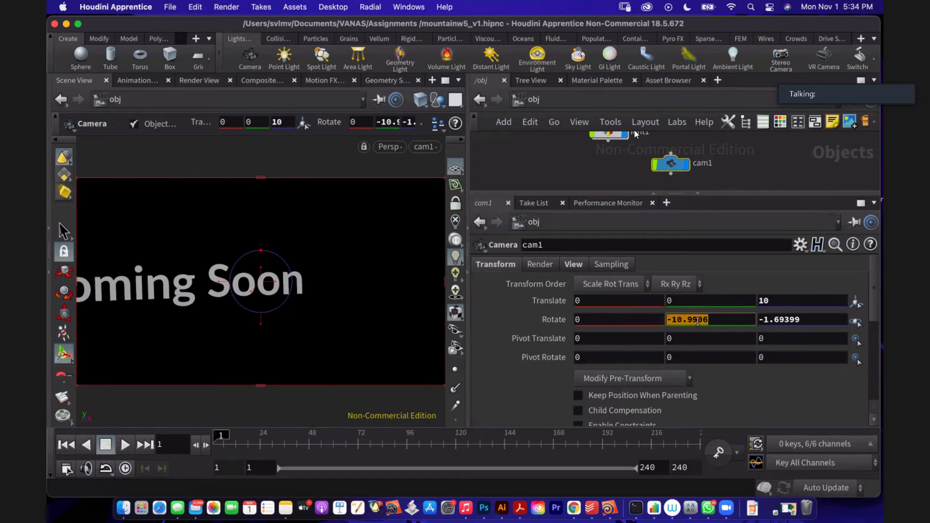
{"action": "type", "text": "0"}
{"action": "key", "text": "Return"}
{"action": "left_click", "coordinate": [770, 320]}
{"action": "type", "text": "0"}
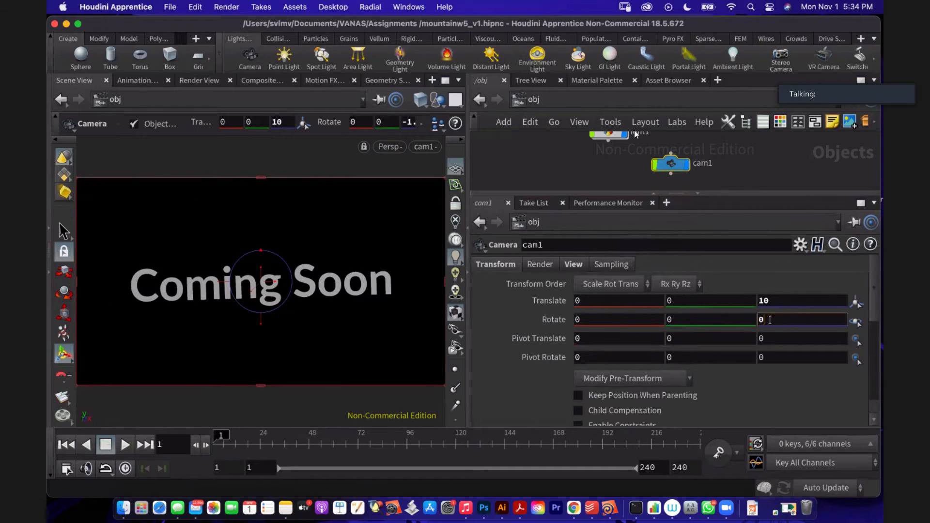
{"action": "key", "text": "Return"}
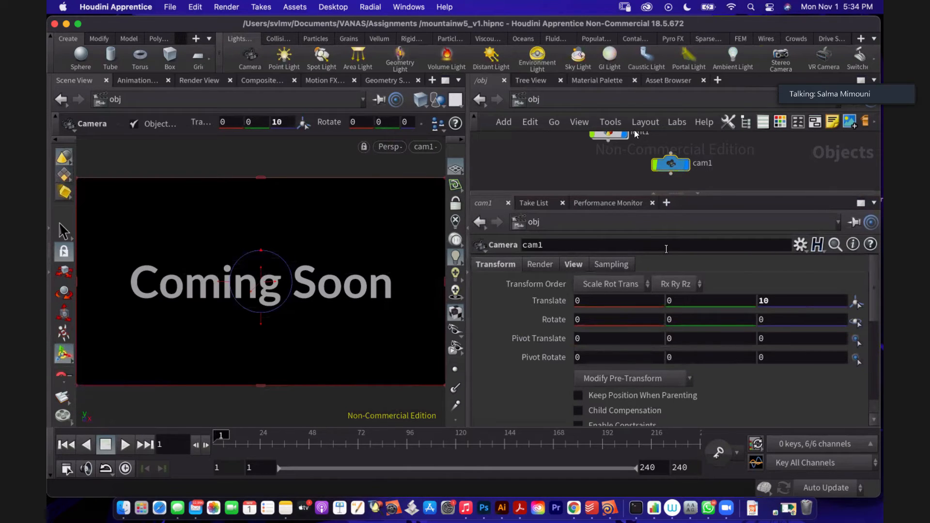
Step: Set the camera's resolution to 1024 by 1024 in its view settings
{"action": "left_click", "coordinate": [573, 265]}
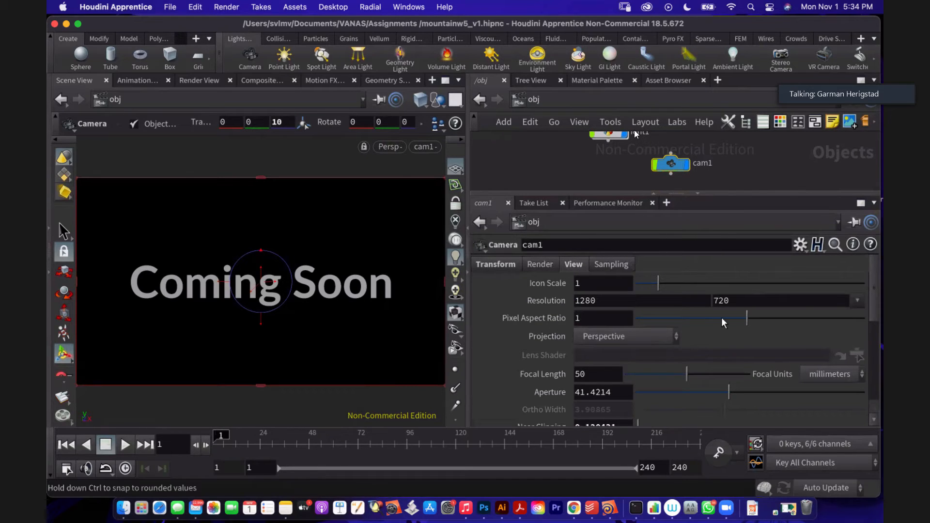
{"action": "left_click", "coordinate": [632, 301]}
{"action": "type", "text": "1024"}
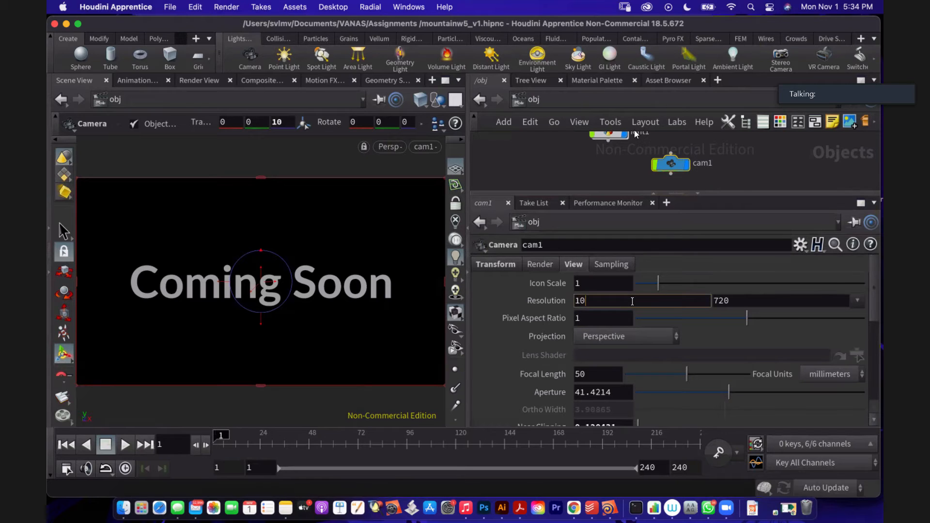
{"action": "left_click", "coordinate": [727, 296]}
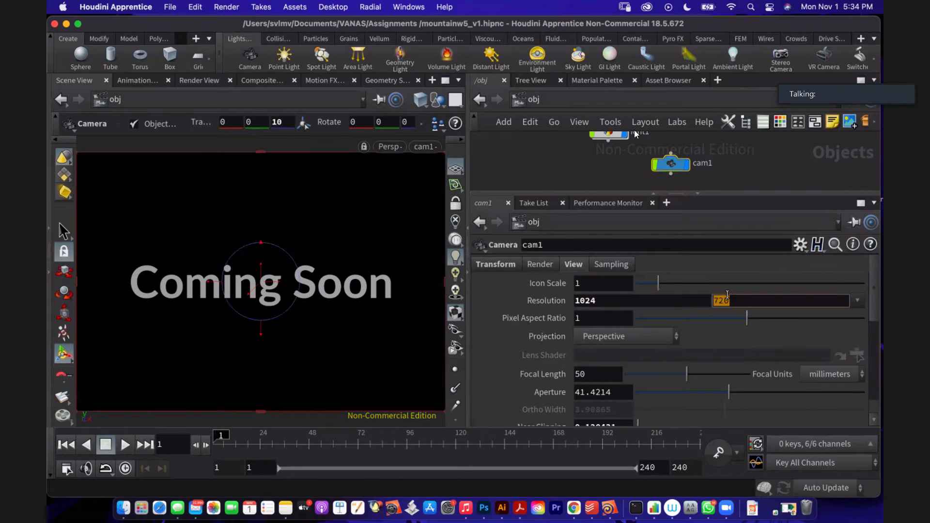
{"action": "type", "text": "1024"}
{"action": "key", "text": "Return"}
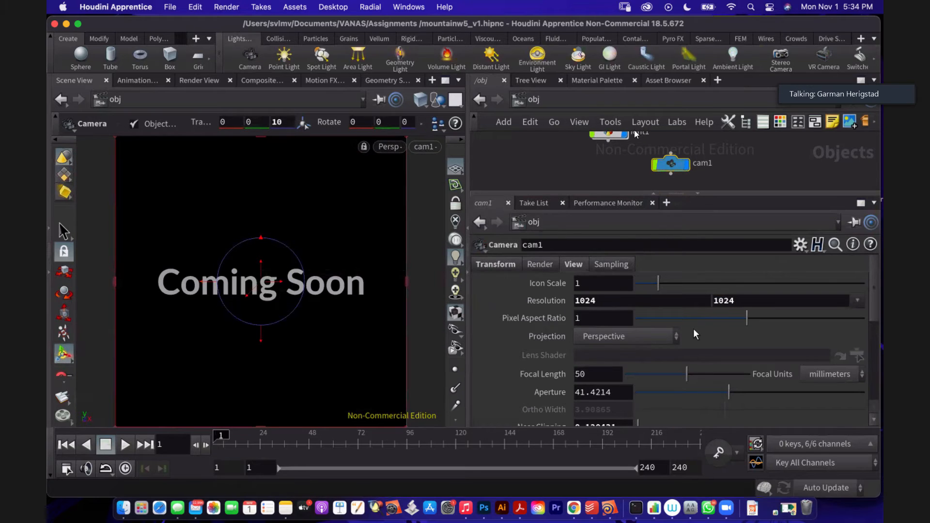
Step: Set the camera's focal length to 100 millimeters
{"action": "scroll", "coordinate": [693, 334], "scroll_direction": "down", "scroll_amount": 1}
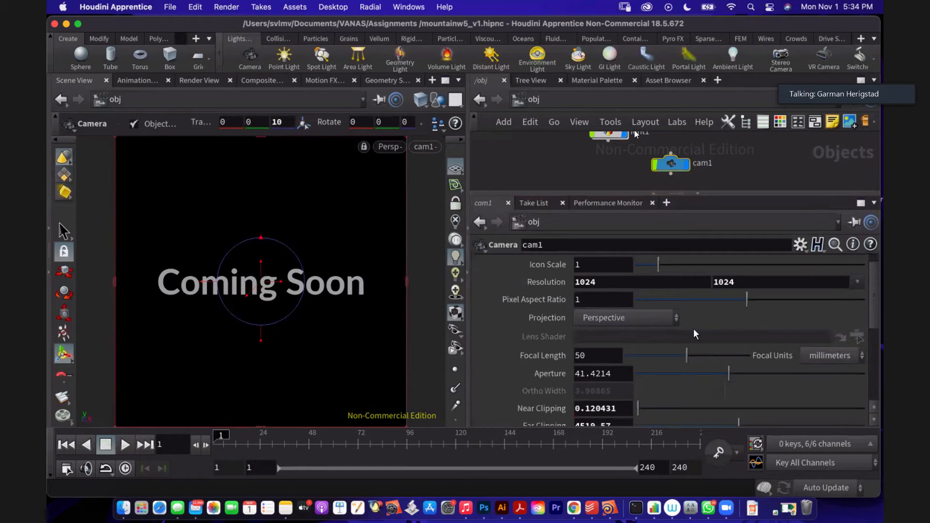
{"action": "scroll", "coordinate": [697, 334], "scroll_direction": "up", "scroll_amount": 1}
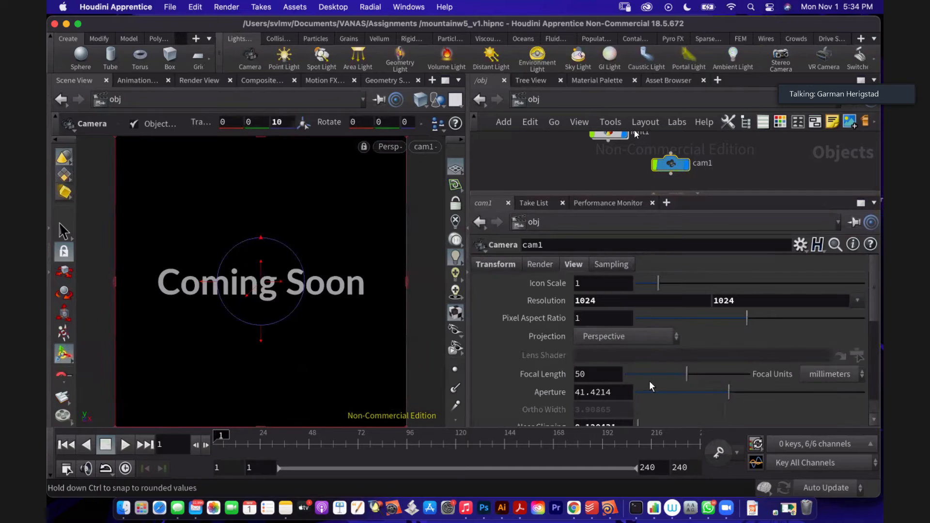
{"action": "double_click", "coordinate": [597, 374]}
{"action": "type", "text": "100"}
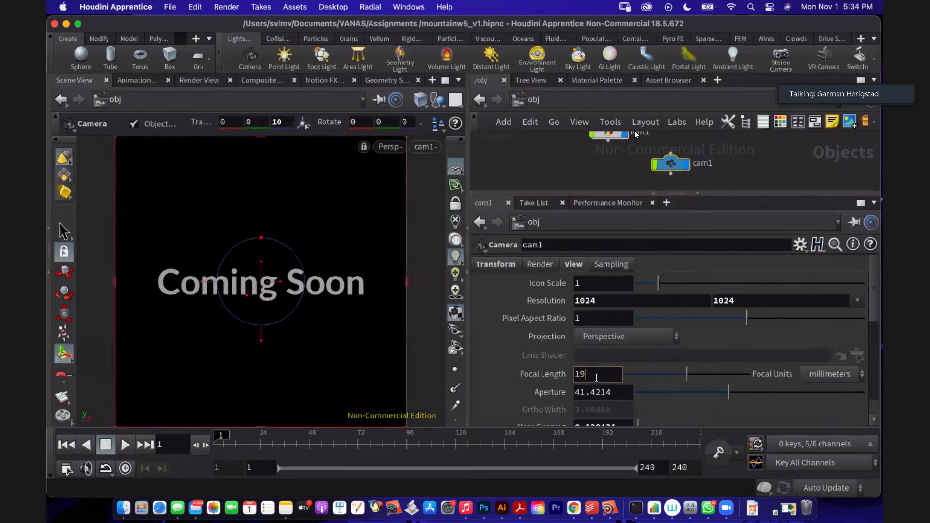
{"action": "key", "text": "Return"}
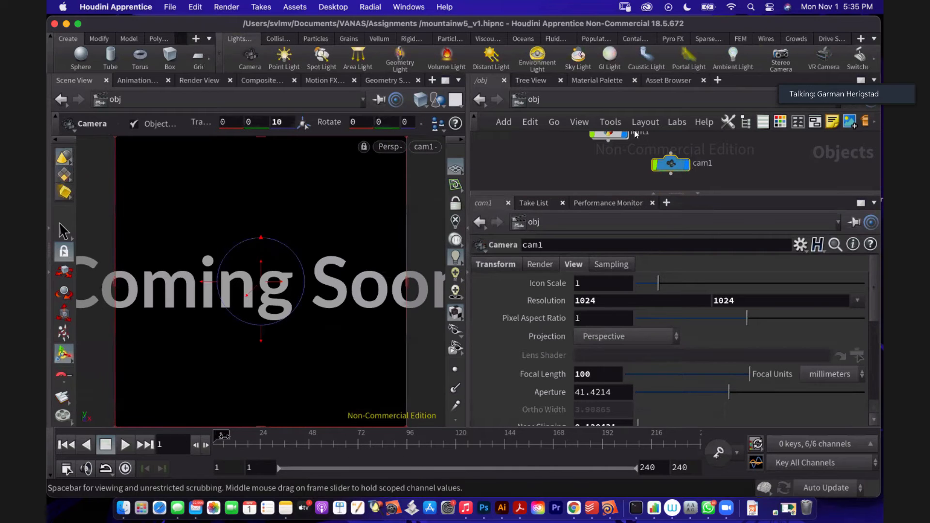
Step: Enter the font1 geometry's network, reposition its font node, and enlarge the network area
{"action": "scroll", "coordinate": [650, 148], "scroll_direction": "up", "scroll_amount": 2}
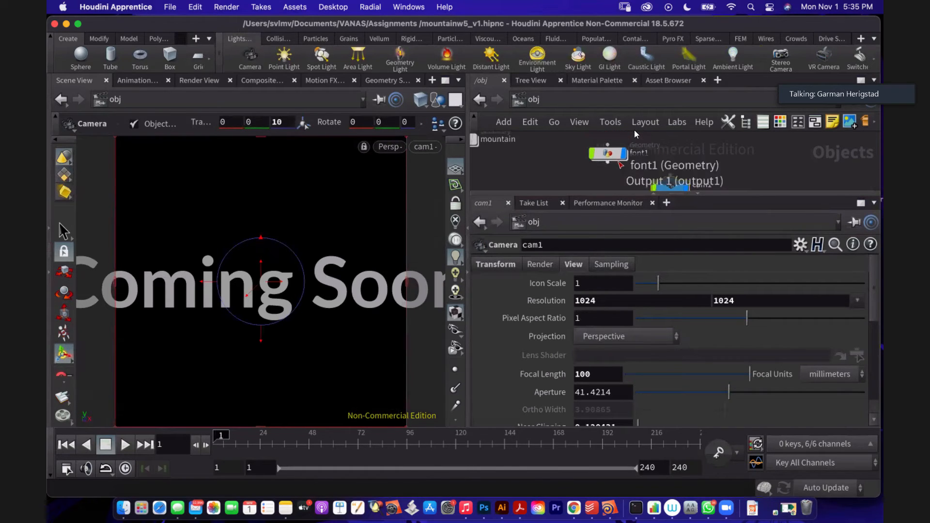
{"action": "left_click", "coordinate": [612, 158]}
{"action": "double_click", "coordinate": [612, 158]}
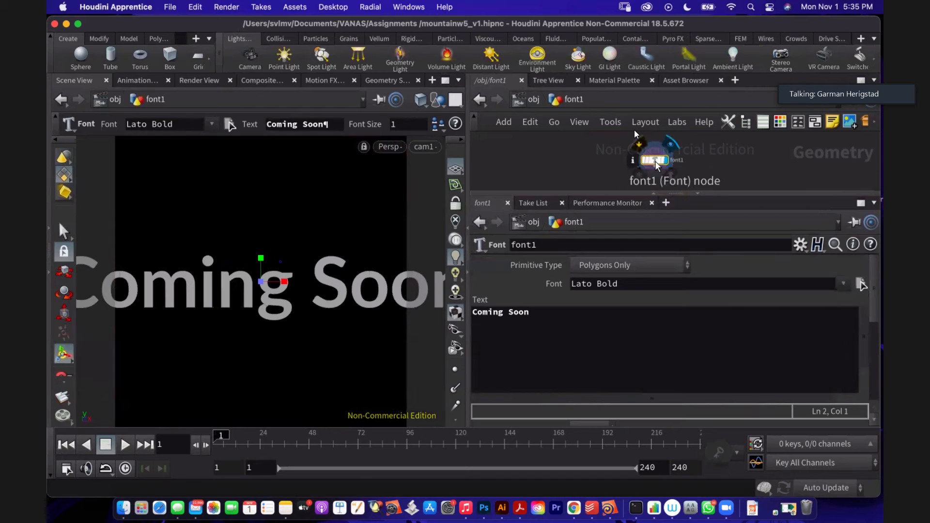
{"action": "left_click_drag", "start_coordinate": [649, 157], "coordinate": [634, 164]}
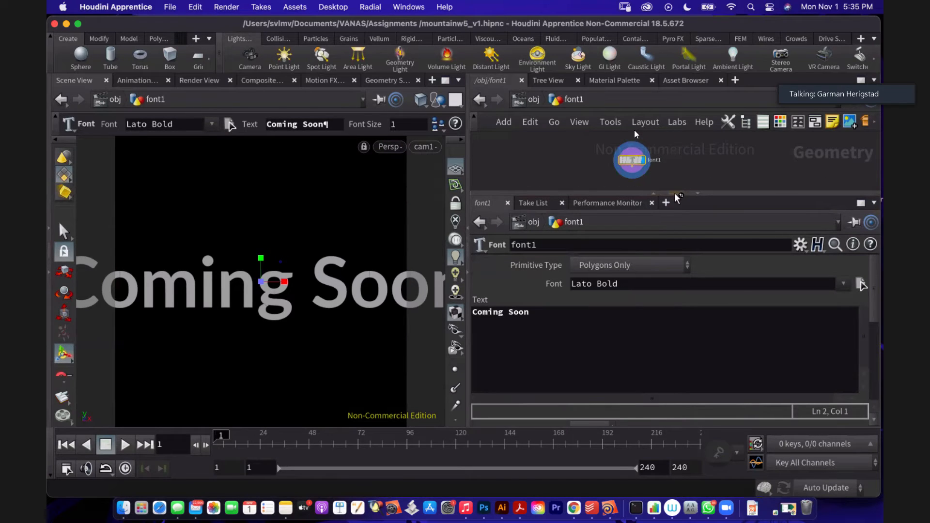
{"action": "left_click_drag", "start_coordinate": [673, 194], "coordinate": [674, 215]}
Step: Add a Transform node below the font node, connect it to the font's output, and display its result
{"action": "key", "text": "Tab"}
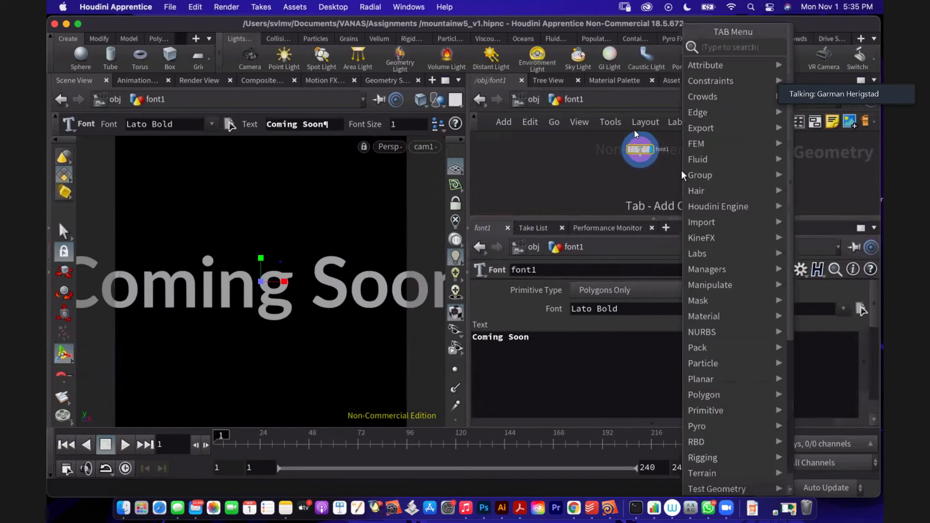
{"action": "type", "text": "trans"}
{"action": "key", "text": "Return"}
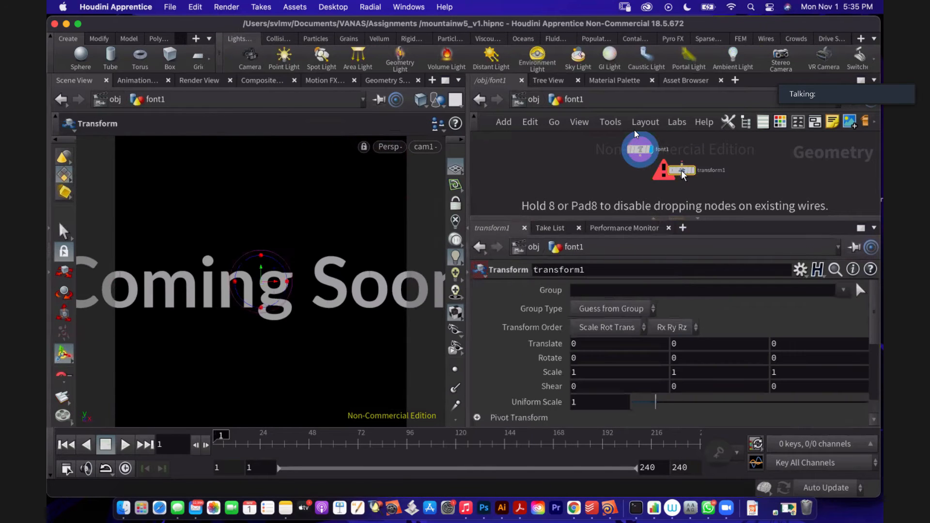
{"action": "left_click", "coordinate": [649, 189]}
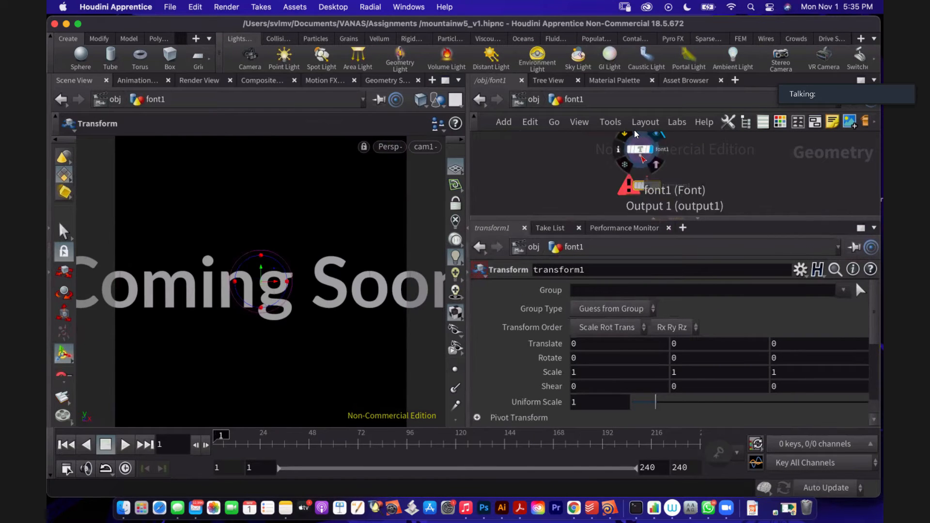
{"action": "left_click_drag", "start_coordinate": [640, 165], "coordinate": [651, 182]}
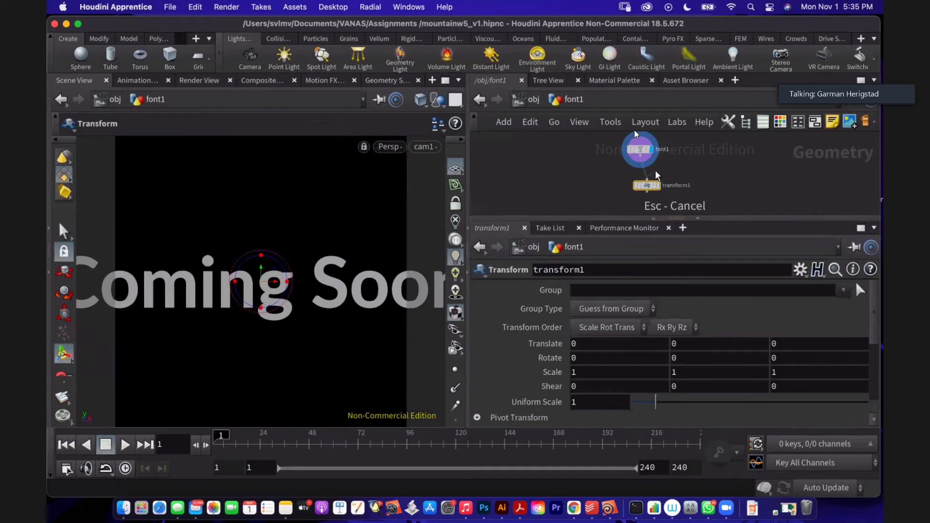
{"action": "left_click", "coordinate": [660, 186]}
{"action": "left_click_drag", "start_coordinate": [647, 186], "coordinate": [643, 183]}
Step: Set the Transform node's X translation to 5.2 and keyframe it at frame 1
{"action": "scroll", "coordinate": [688, 171], "scroll_direction": "up", "scroll_amount": 5}
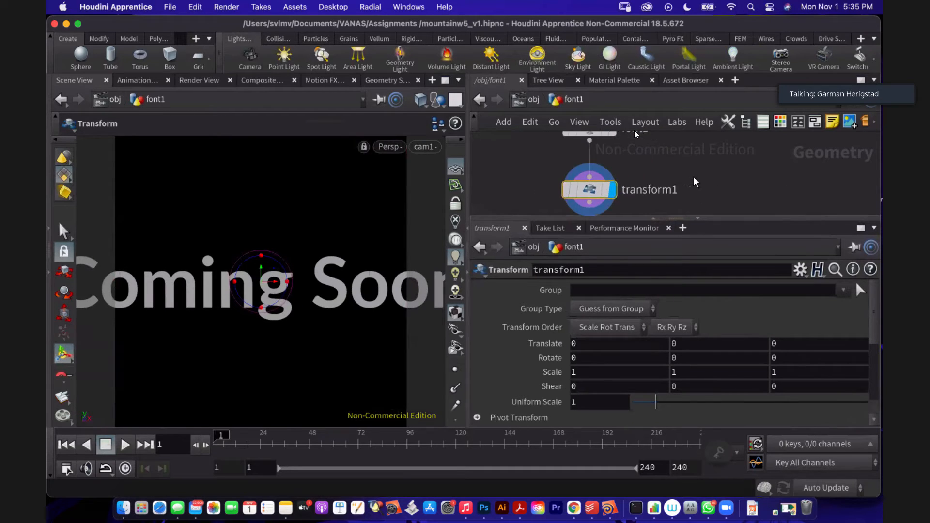
{"action": "middle_click_drag", "start_coordinate": [701, 176], "coordinate": [718, 160]}
{"action": "scroll", "coordinate": [717, 160], "scroll_direction": "down", "scroll_amount": 1}
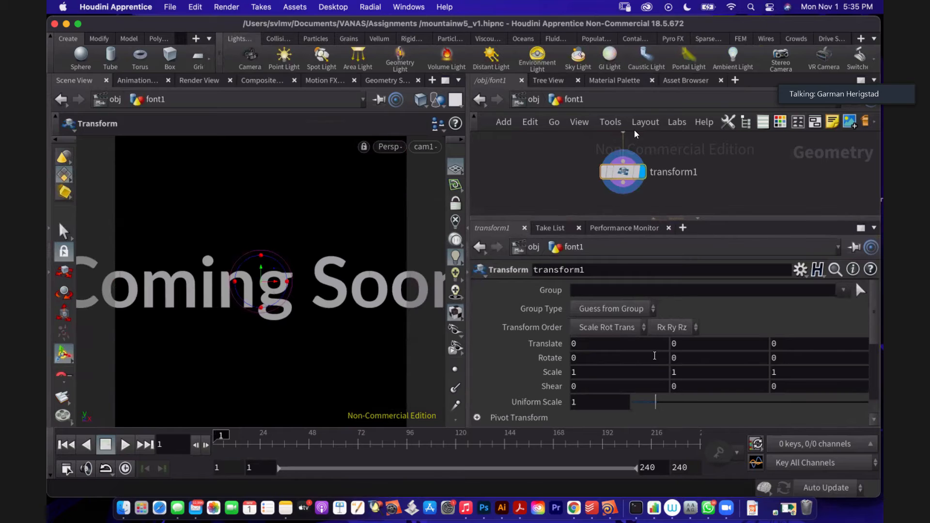
{"action": "left_click", "coordinate": [652, 344]}
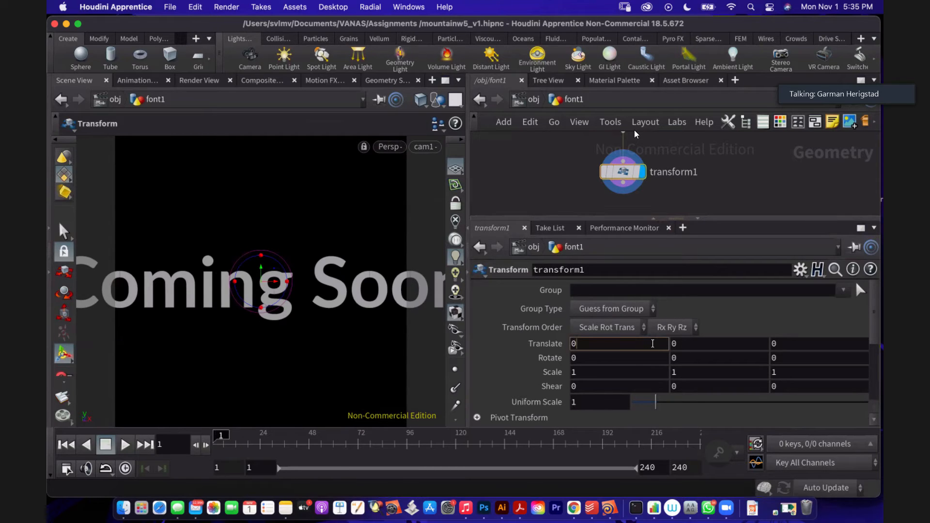
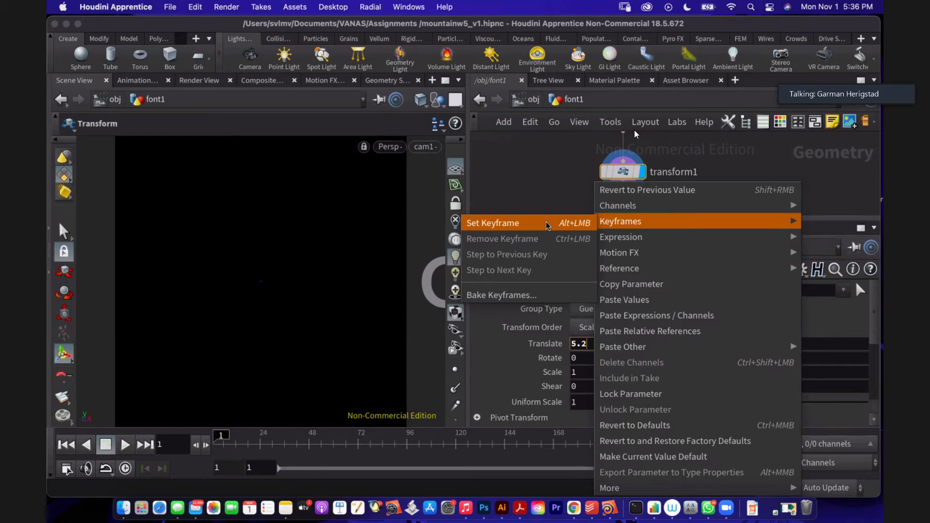
{"action": "left_click", "coordinate": [547, 223]}
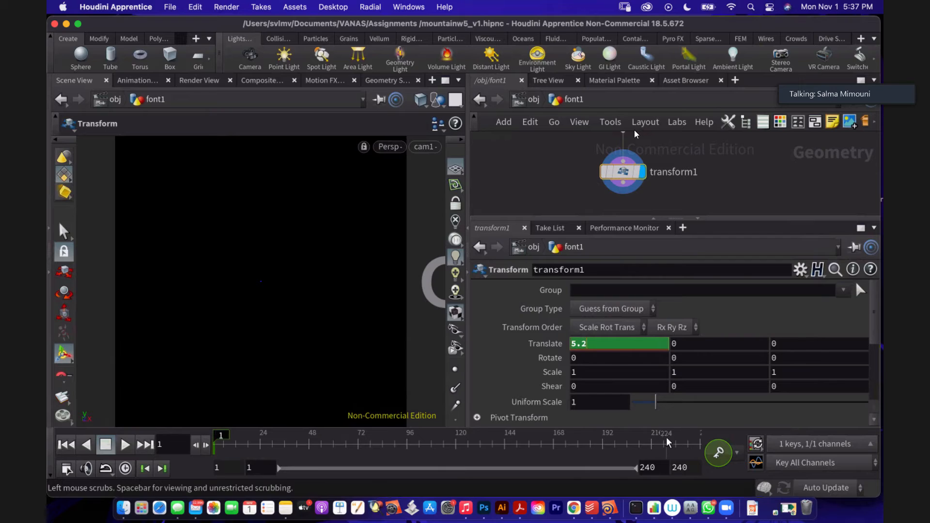
Step: Move the playhead to frame 216 and set both the playback end frame and the global animation end frame to 50
{"action": "left_click", "coordinate": [652, 446]}
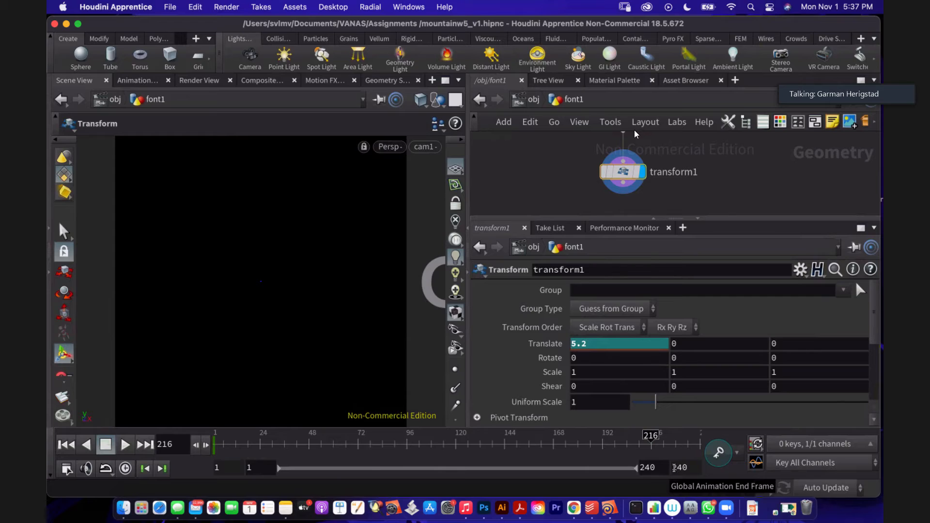
{"action": "left_click", "coordinate": [646, 468]}
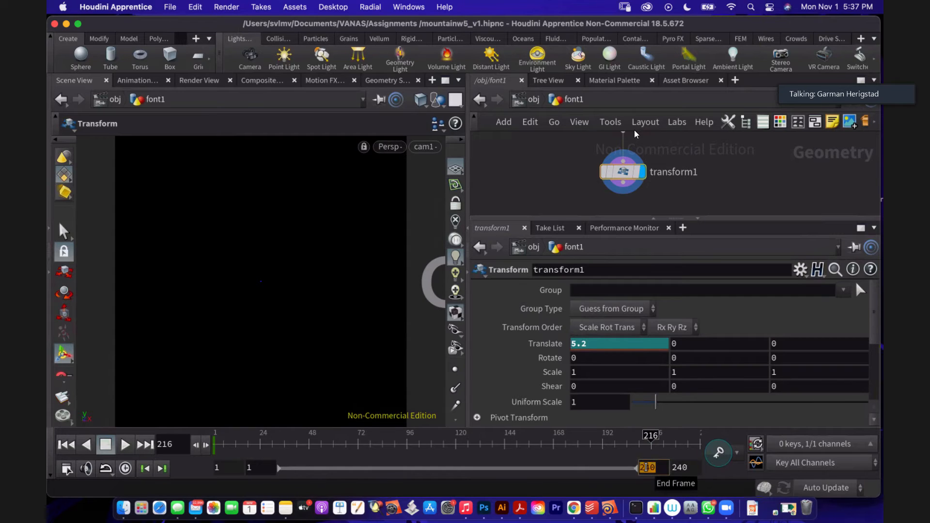
{"action": "type", "text": "240"}
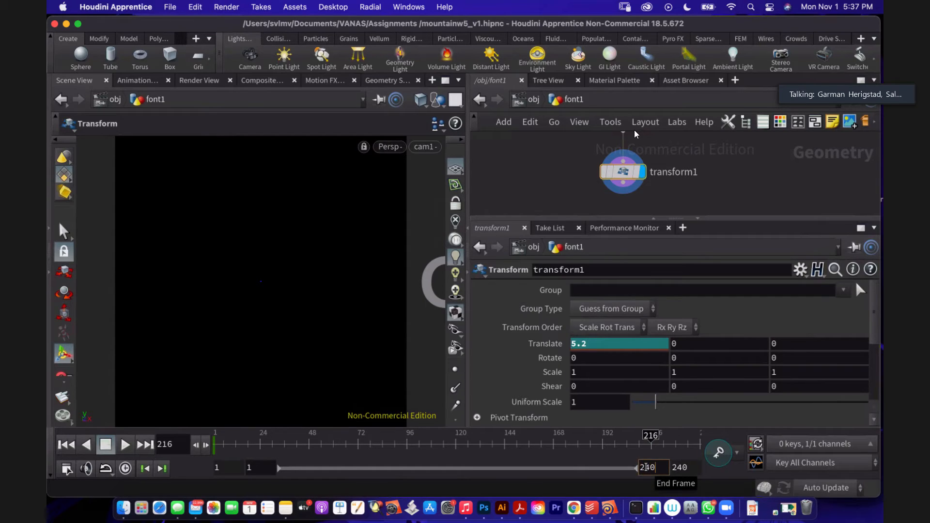
{"action": "key", "text": "Return"}
{"action": "left_click", "coordinate": [649, 467]}
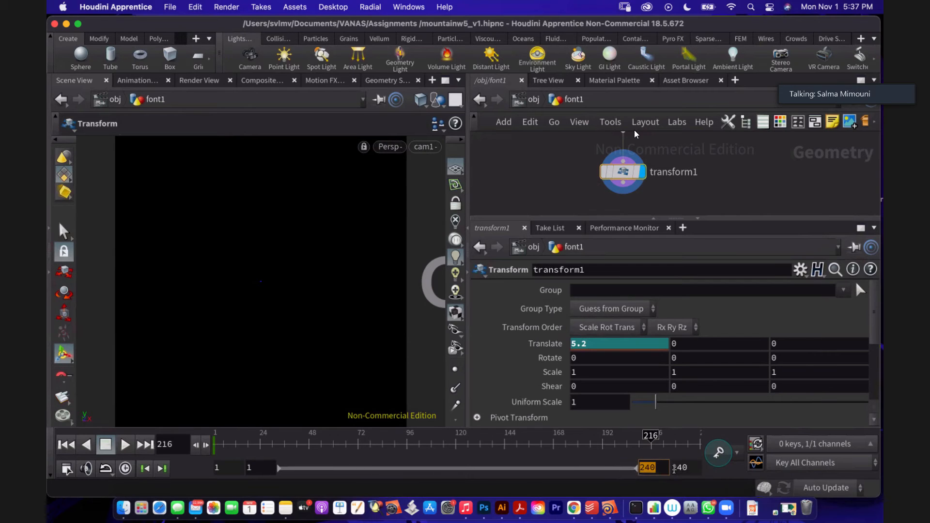
{"action": "type", "text": "50"}
{"action": "key", "text": "Return"}
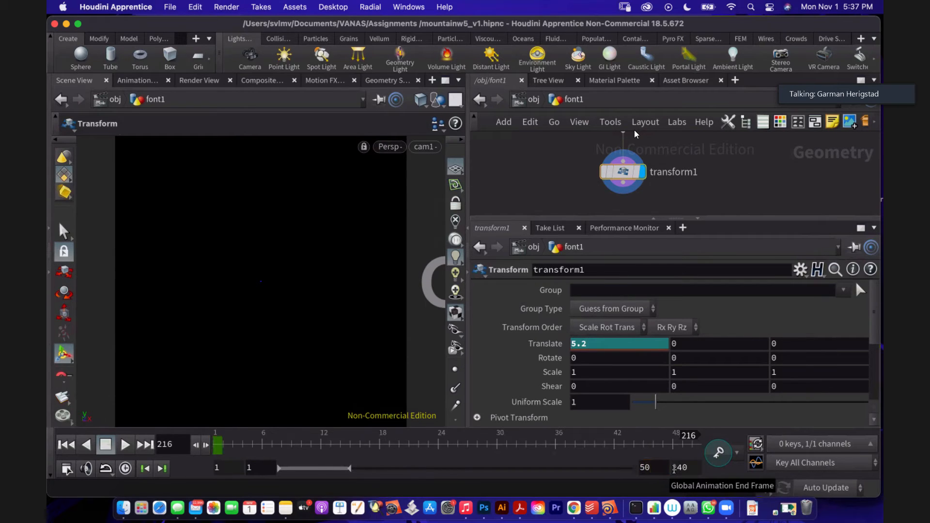
{"action": "left_click", "coordinate": [696, 470]}
{"action": "type", "text": "50"}
{"action": "key", "text": "Return"}
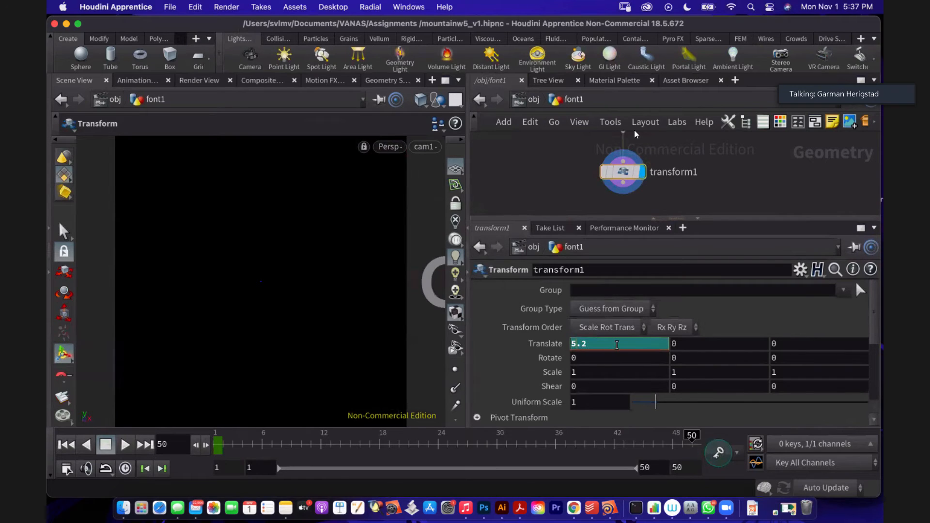
Step: Set the Transform node's X translation to -5.2 at frame 50 and open the options for keyframing it
{"action": "type", "text": "-"}
{"action": "key", "text": "Return"}
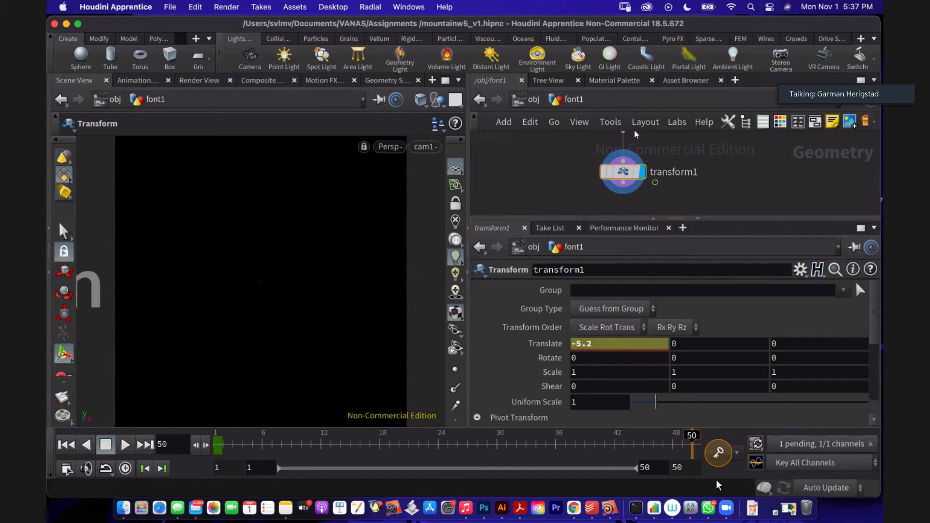
{"action": "right_click", "coordinate": [693, 435]}
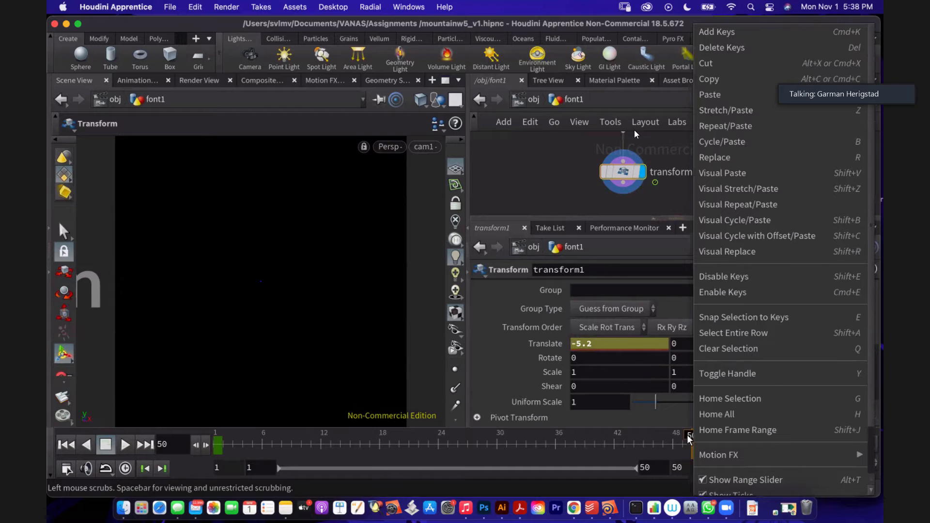
{"action": "key", "text": "Escape"}
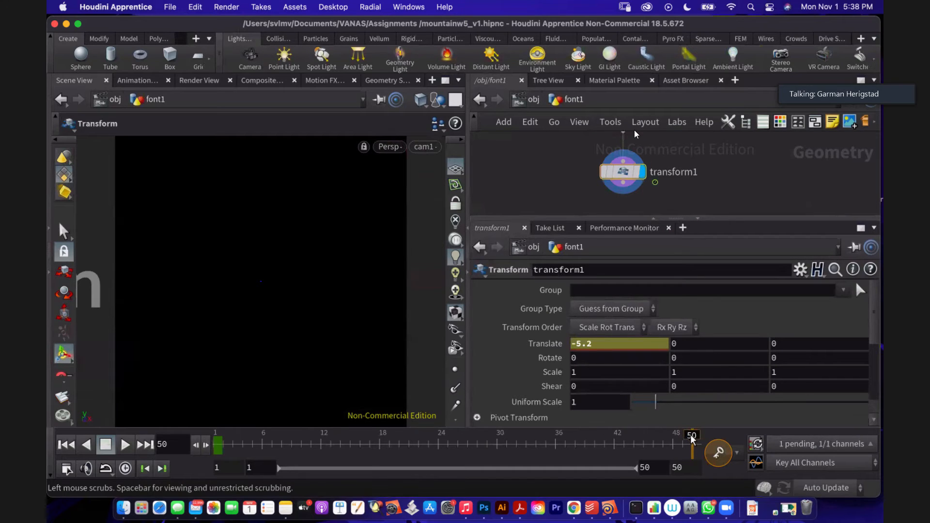
{"action": "right_click", "coordinate": [611, 344]}
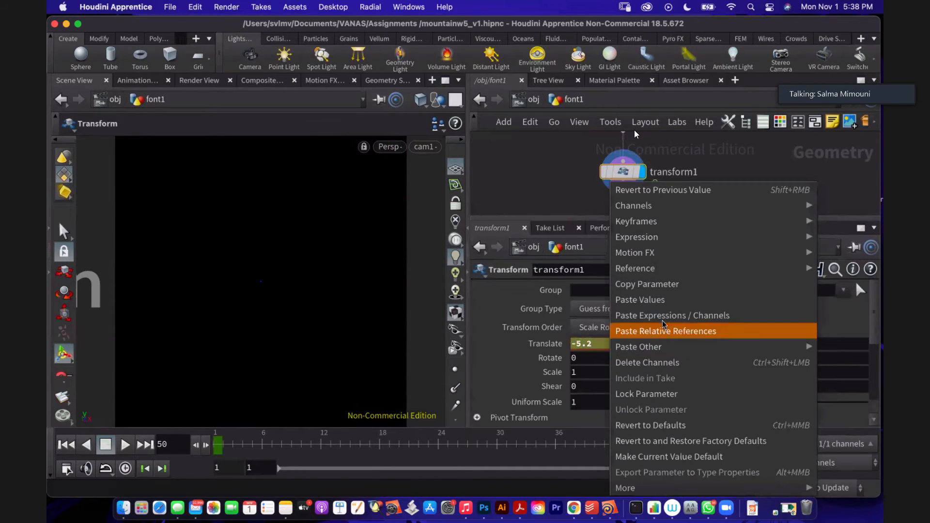
Step: Commit the transform node's Translate X value of -5.2 as a keyframe at frame 50
{"action": "mouse_move", "coordinate": [621, 223]}
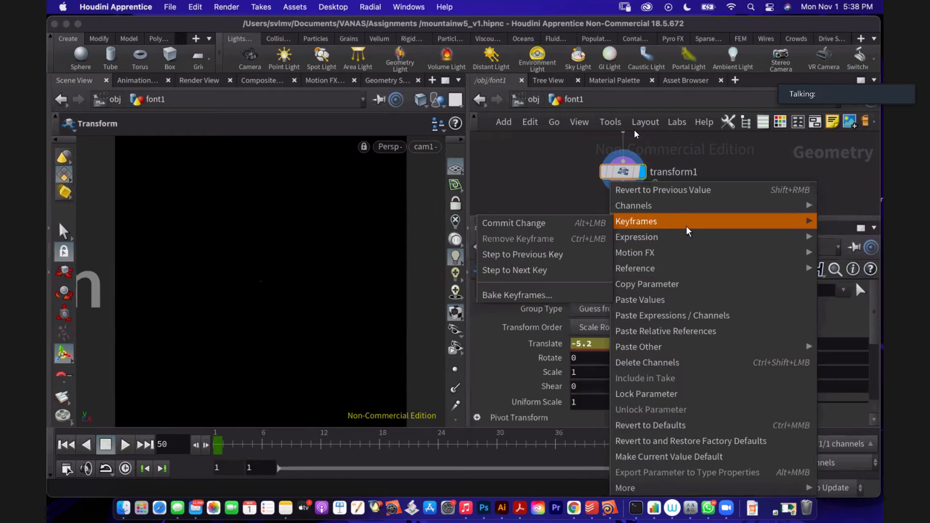
{"action": "left_click", "coordinate": [592, 224]}
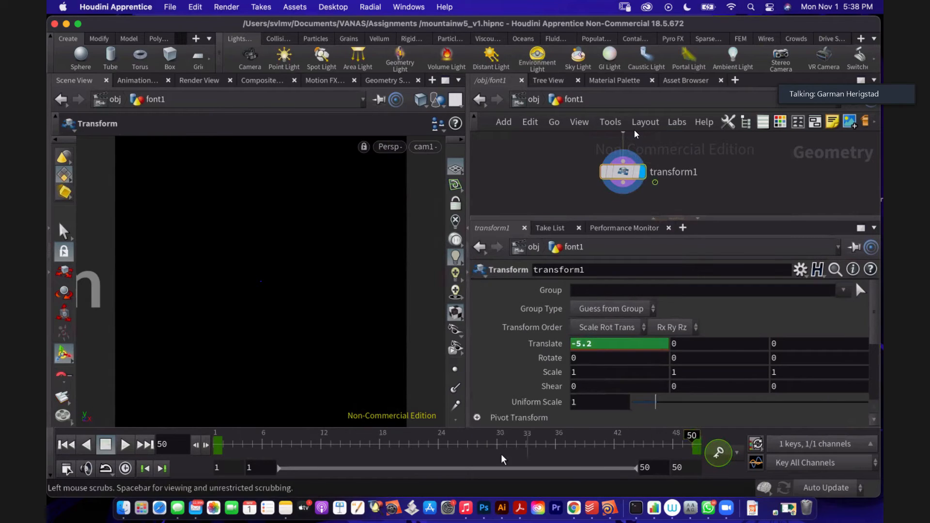
Step: Play the text animation from frame 1 twice to check the movement, and return to the first frame
{"action": "left_click", "coordinate": [69, 446]}
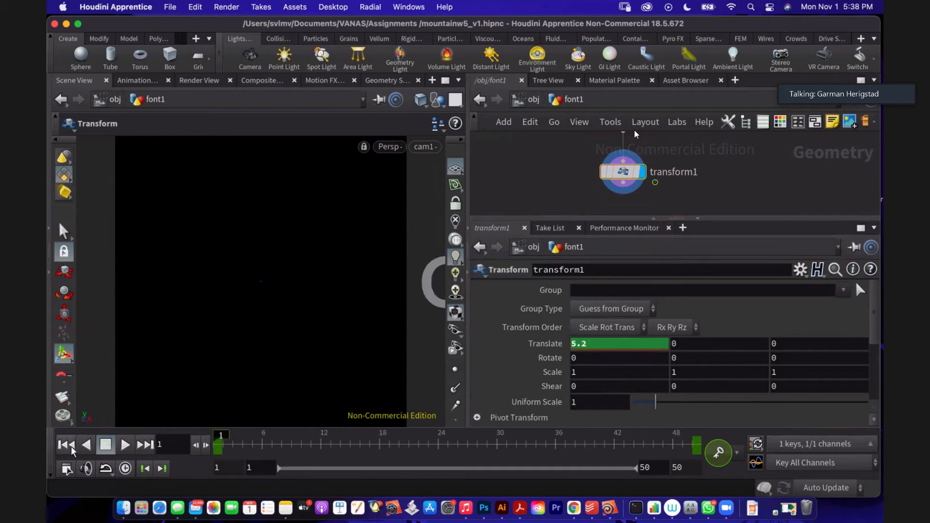
{"action": "left_click", "coordinate": [125, 445]}
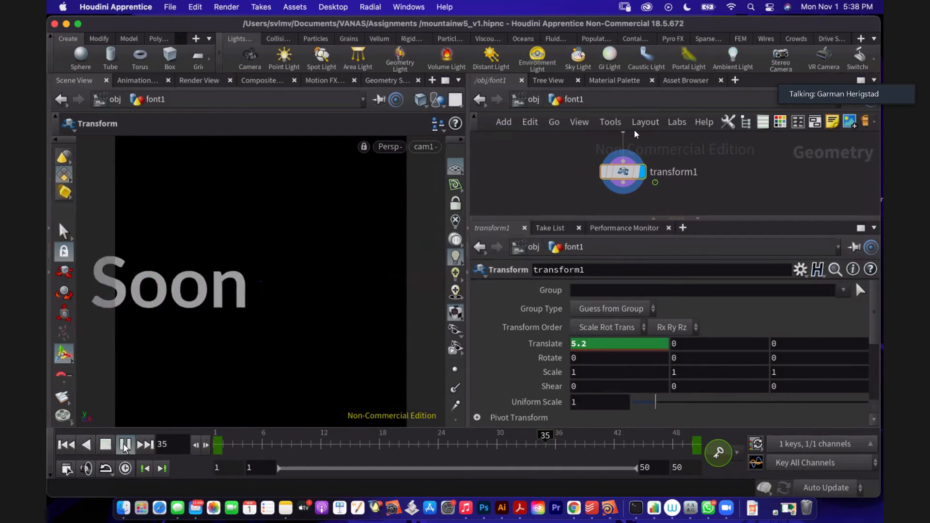
{"action": "left_click", "coordinate": [125, 445]}
{"action": "left_click", "coordinate": [67, 445]}
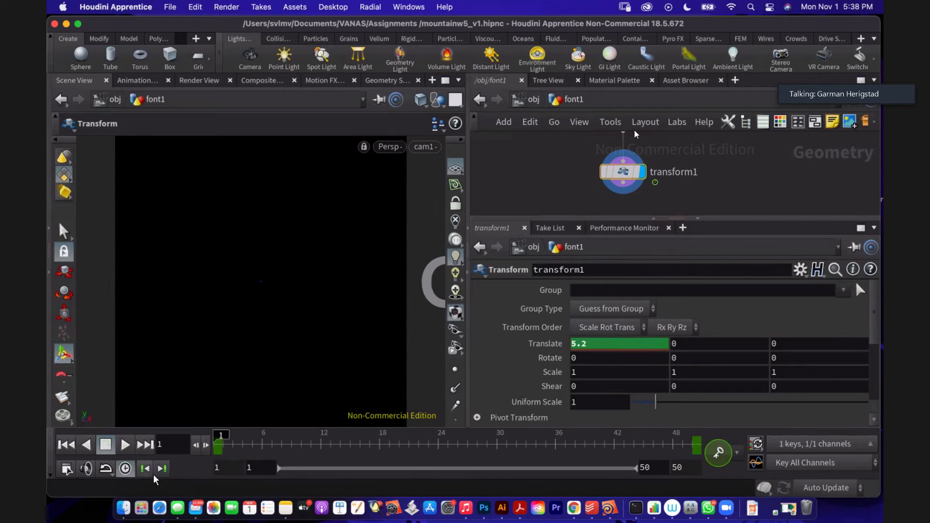
{"action": "left_click", "coordinate": [124, 444]}
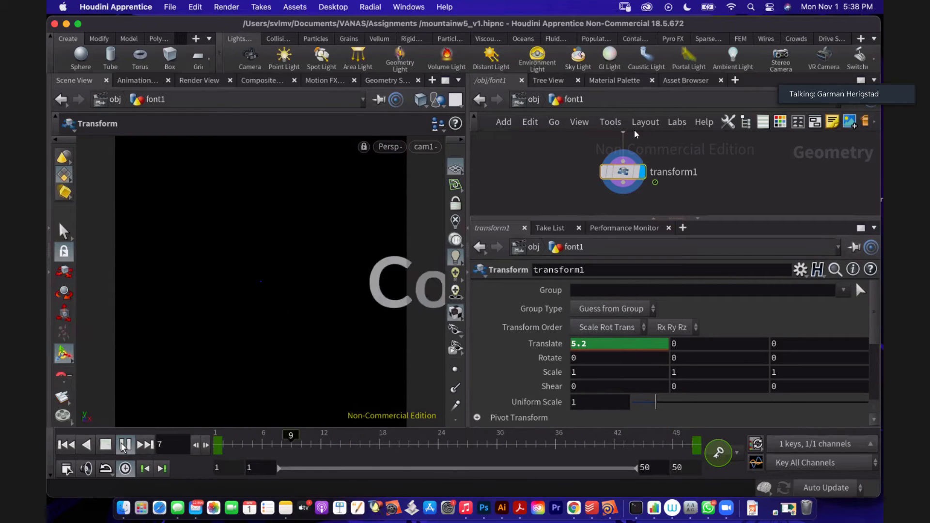
{"action": "left_click", "coordinate": [124, 445]}
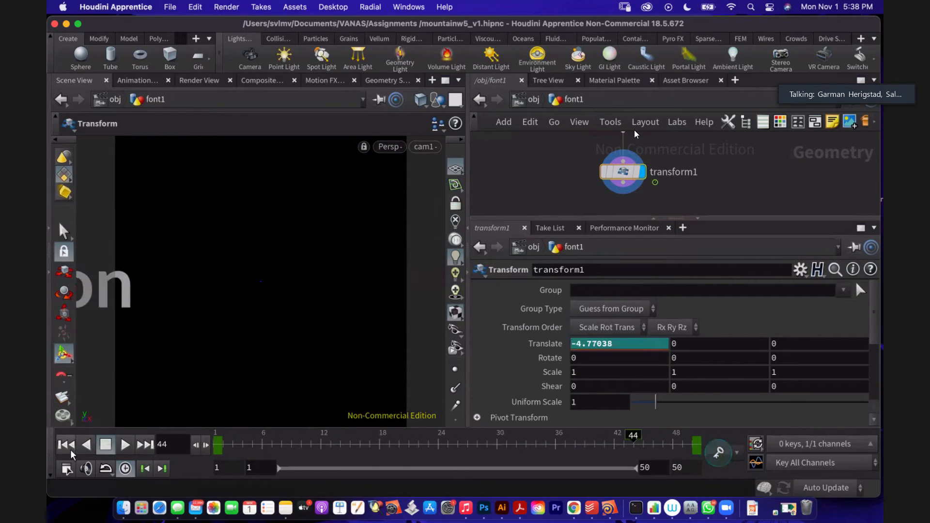
{"action": "left_click", "coordinate": [68, 446]}
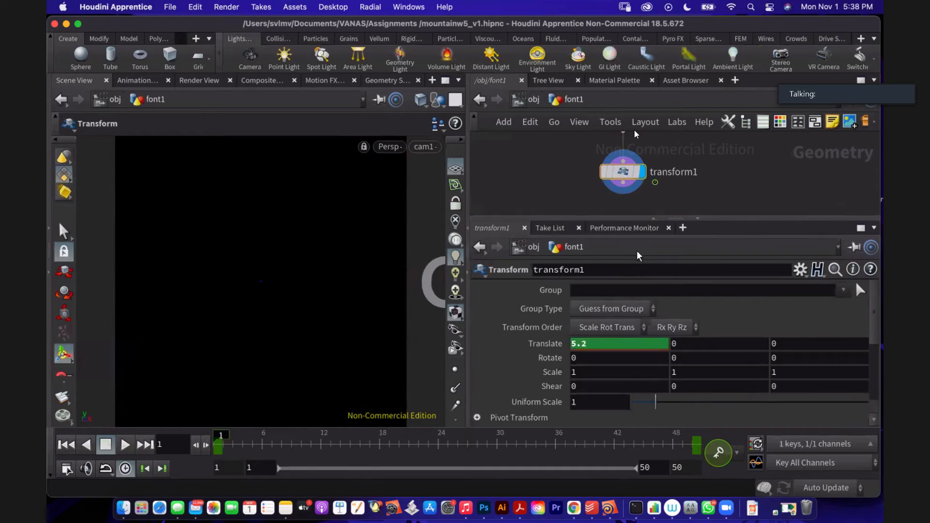
Step: Leave the font1 network and switch the network editor to the out context
{"action": "left_click_drag", "start_coordinate": [676, 229], "coordinate": [678, 279]}
{"action": "middle_click_drag", "start_coordinate": [689, 172], "coordinate": [682, 195]}
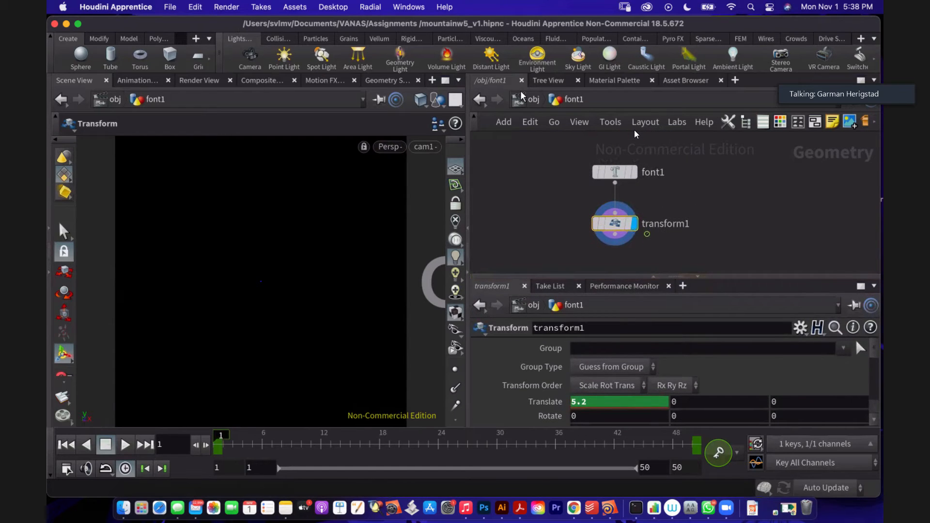
{"action": "left_click", "coordinate": [532, 99]}
{"action": "left_click", "coordinate": [533, 98]}
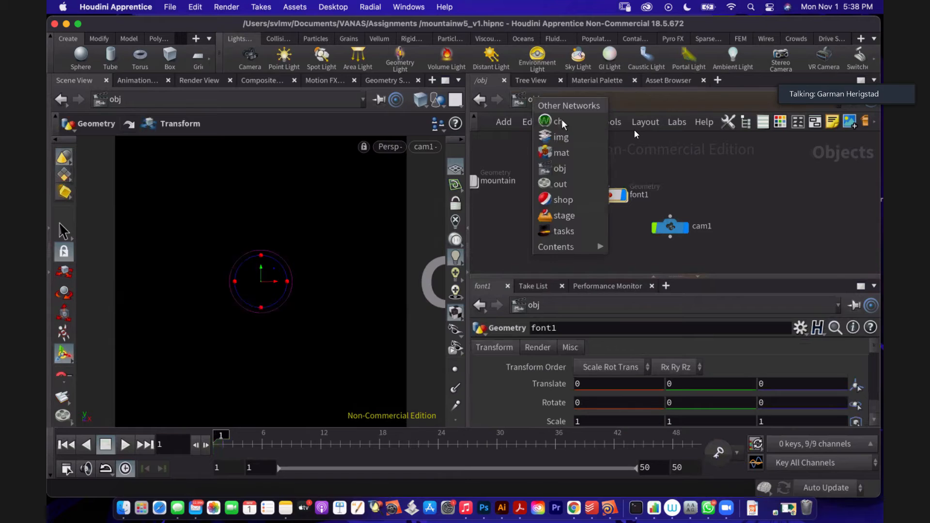
{"action": "left_click", "coordinate": [568, 185]}
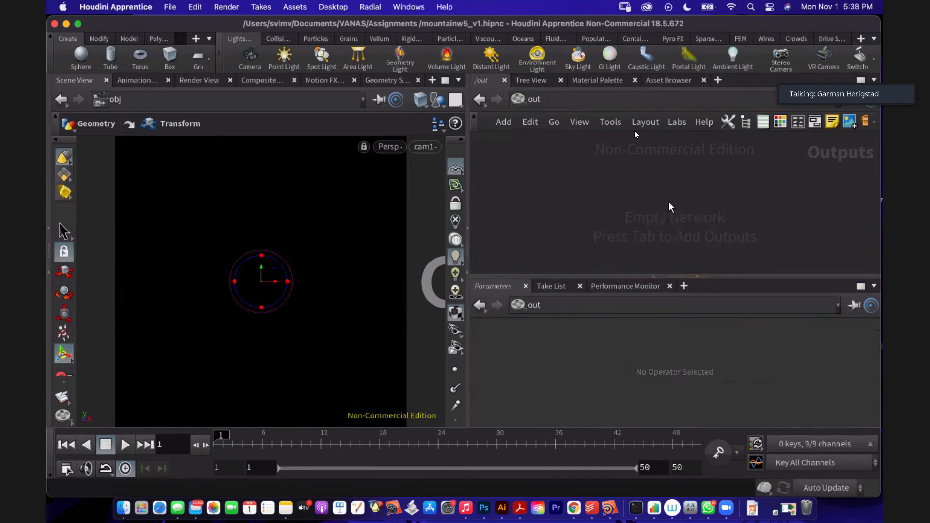
Step: Add a Mantra render node to the empty output network
{"action": "key", "text": "h"}
{"action": "key", "text": "space"}
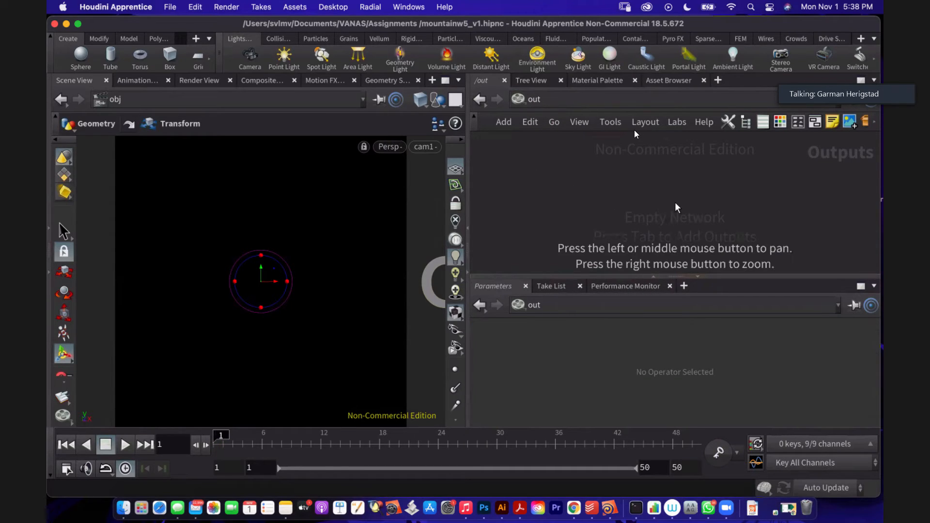
{"action": "key", "text": "Tab"}
{"action": "type", "text": "mant"}
{"action": "key", "text": "Return"}
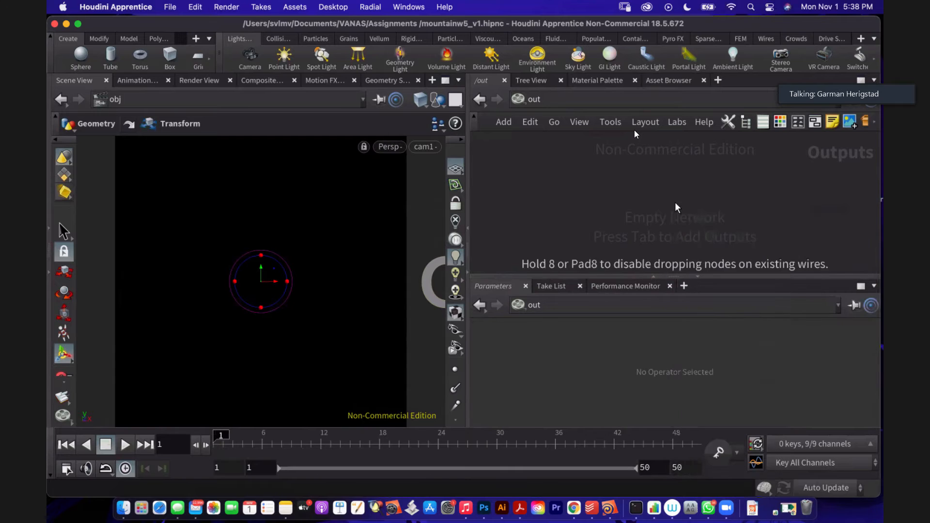
{"action": "left_click", "coordinate": [675, 203]}
{"action": "scroll", "coordinate": [671, 206], "scroll_direction": "up", "scroll_amount": 5}
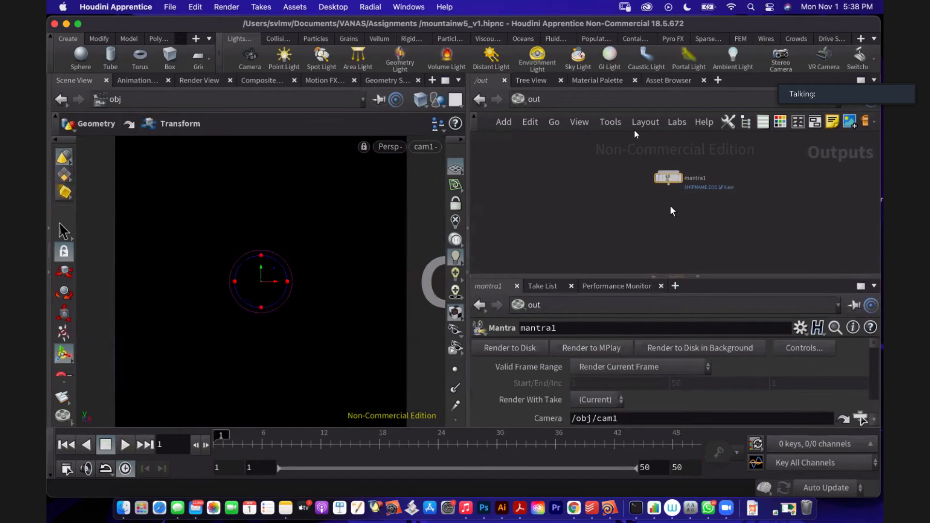
{"action": "scroll", "coordinate": [675, 172], "scroll_direction": "up", "scroll_amount": 2}
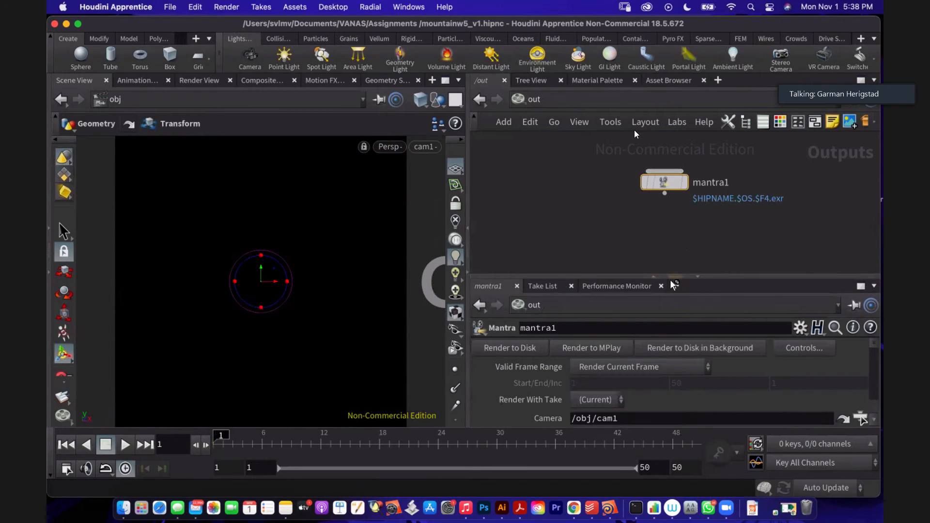
Step: Rename the Mantra node mantra_super
{"action": "left_click_drag", "start_coordinate": [671, 280], "coordinate": [670, 222]}
{"action": "middle_click_drag", "start_coordinate": [589, 197], "coordinate": [536, 181]}
{"action": "double_click", "coordinate": [656, 167]}
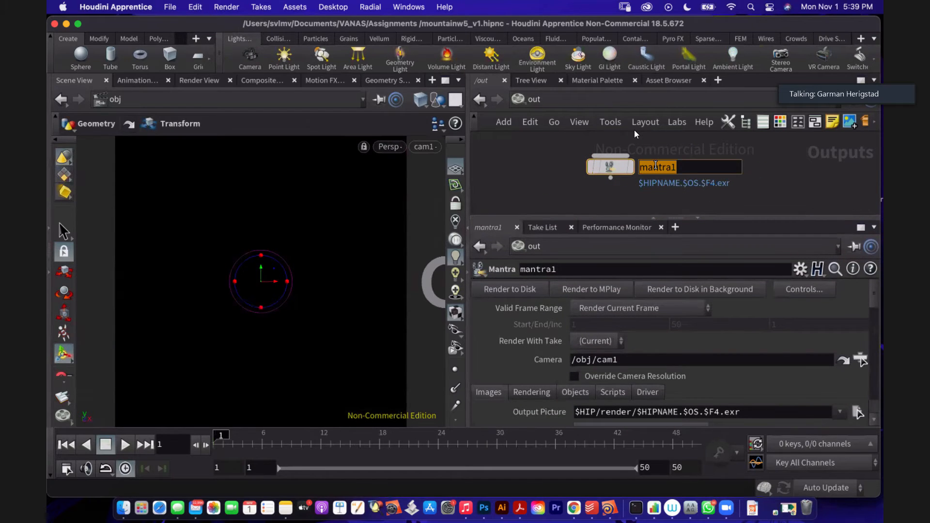
{"action": "type", "text": "mantra_supe"}
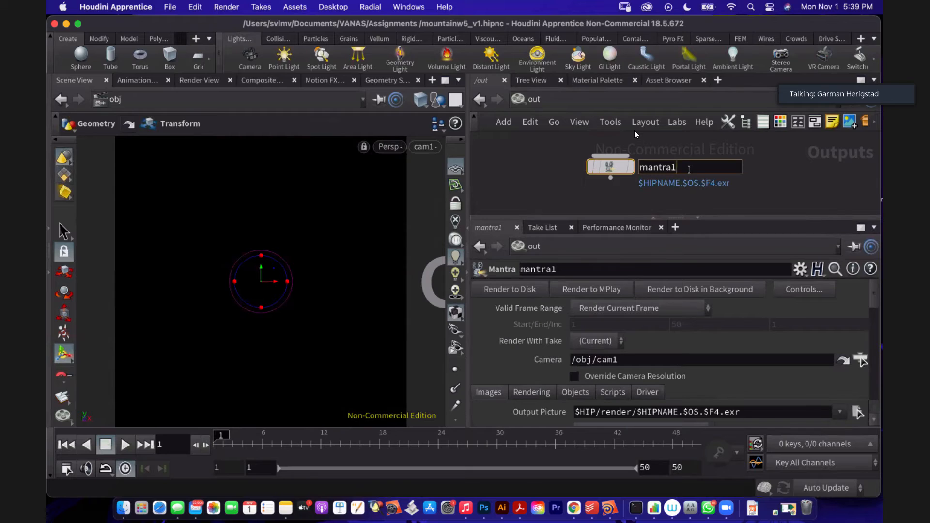
{"action": "type", "text": "r"}
{"action": "key", "text": "Return"}
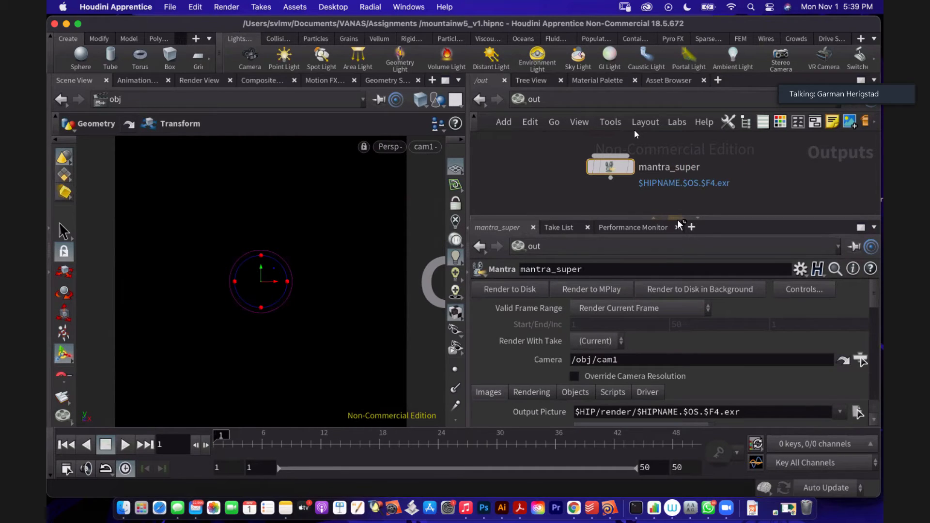
Step: Set the Mantra node's valid frame range to Render Frame Range
{"action": "left_click_drag", "start_coordinate": [677, 217], "coordinate": [675, 202]}
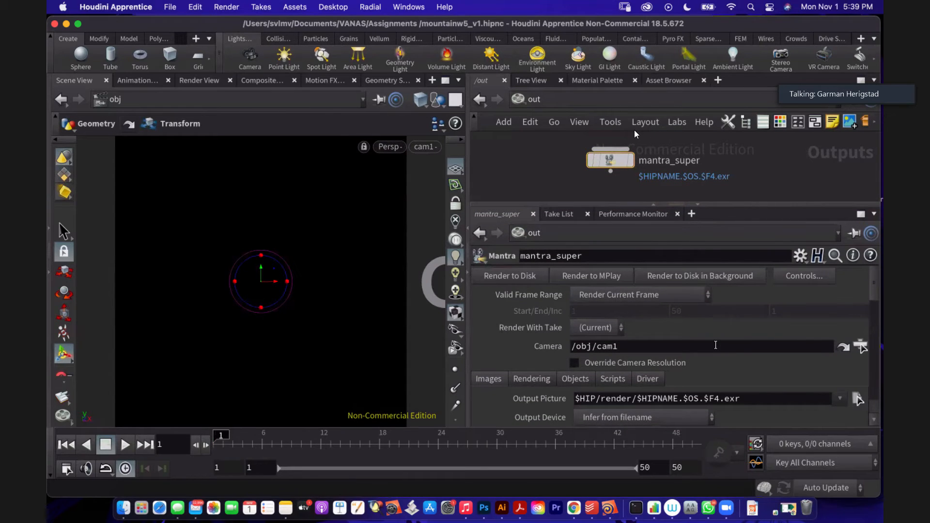
{"action": "scroll", "coordinate": [716, 345], "scroll_direction": "down", "scroll_amount": 3}
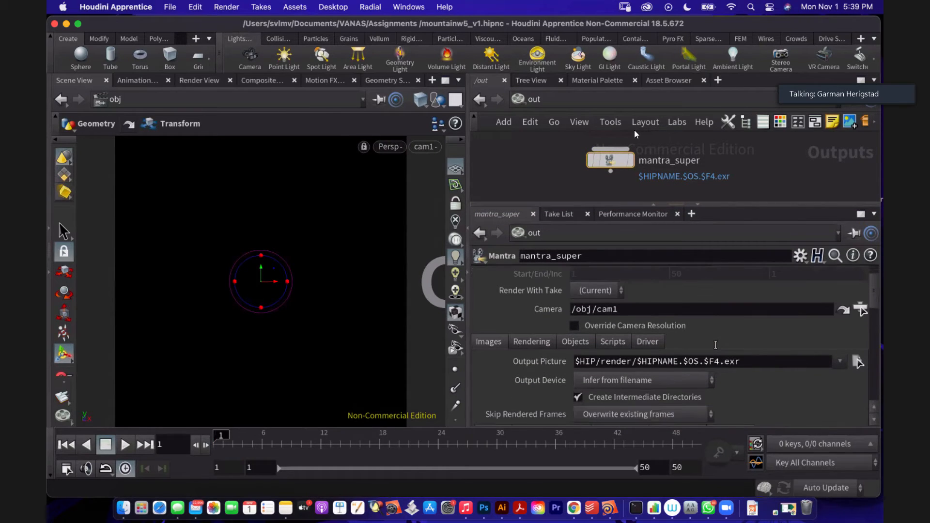
{"action": "scroll", "coordinate": [716, 345], "scroll_direction": "up", "scroll_amount": 3}
{"action": "left_click", "coordinate": [606, 293]}
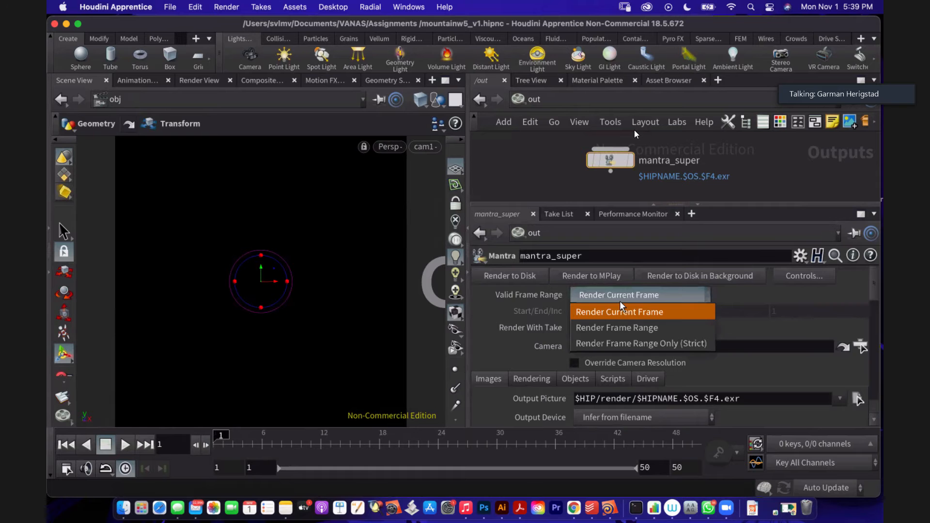
{"action": "left_click", "coordinate": [670, 327]}
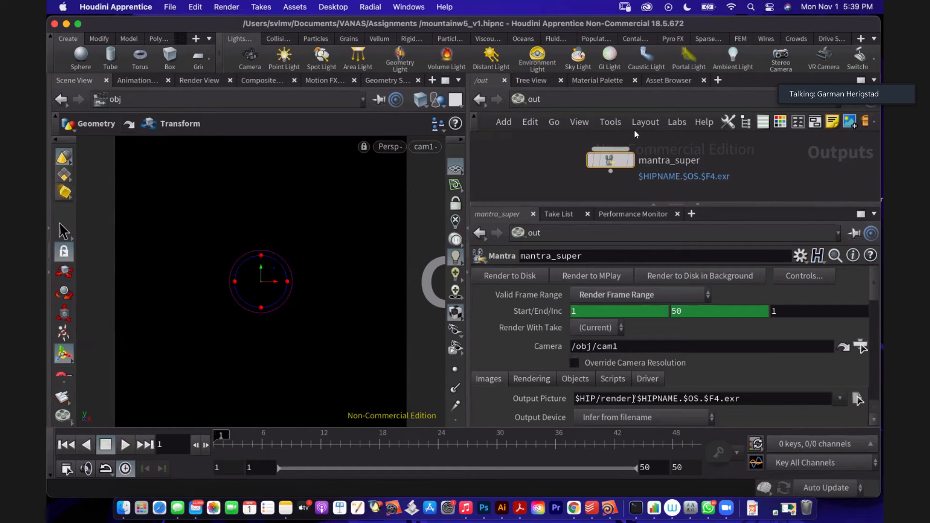
Step: Duplicate the $HIPNAME.$OS.$F4 portion within the output picture path and rename its render folder render1
{"action": "left_click_drag", "start_coordinate": [637, 398], "coordinate": [715, 399]}
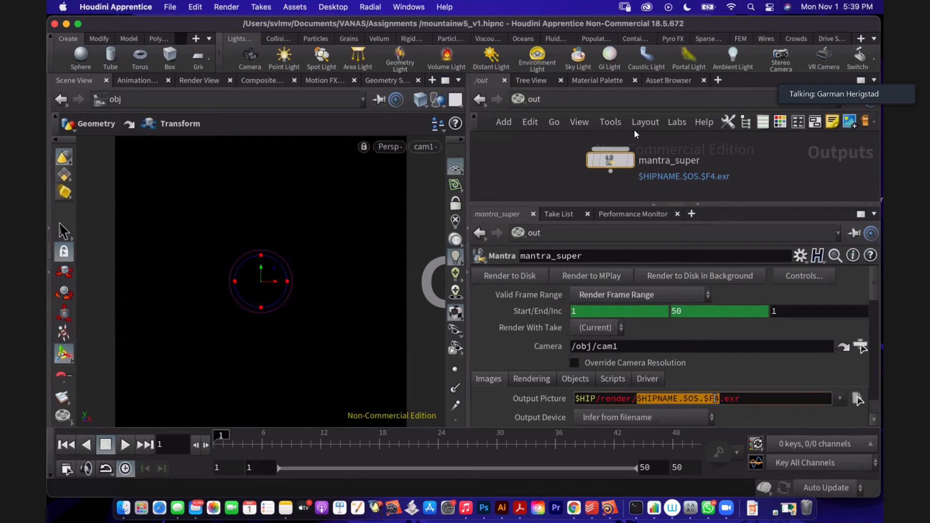
{"action": "left_click", "coordinate": [745, 395]}
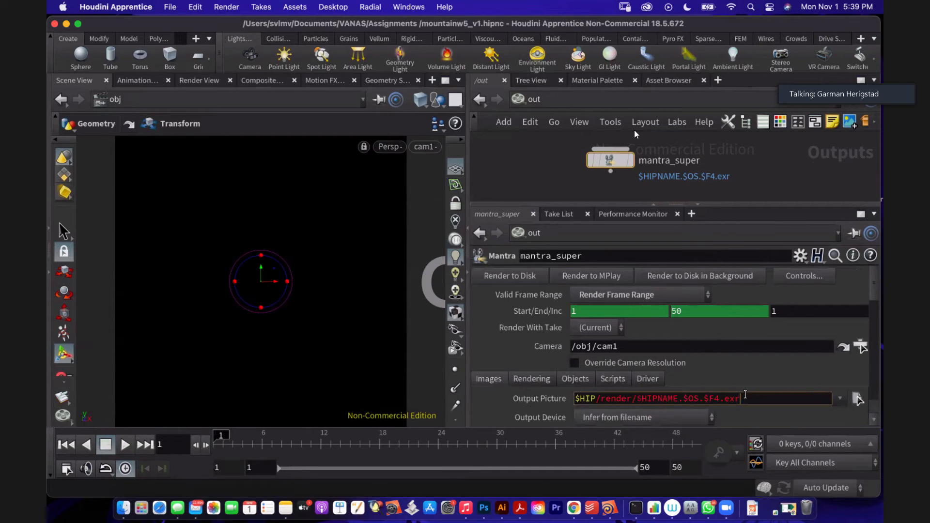
{"action": "left_click", "coordinate": [701, 399]}
{"action": "left_click", "coordinate": [705, 398]}
{"action": "key", "text": "super+v"}
{"action": "type", "text": "."}
{"action": "left_click", "coordinate": [632, 398]}
{"action": "type", "text": "1"}
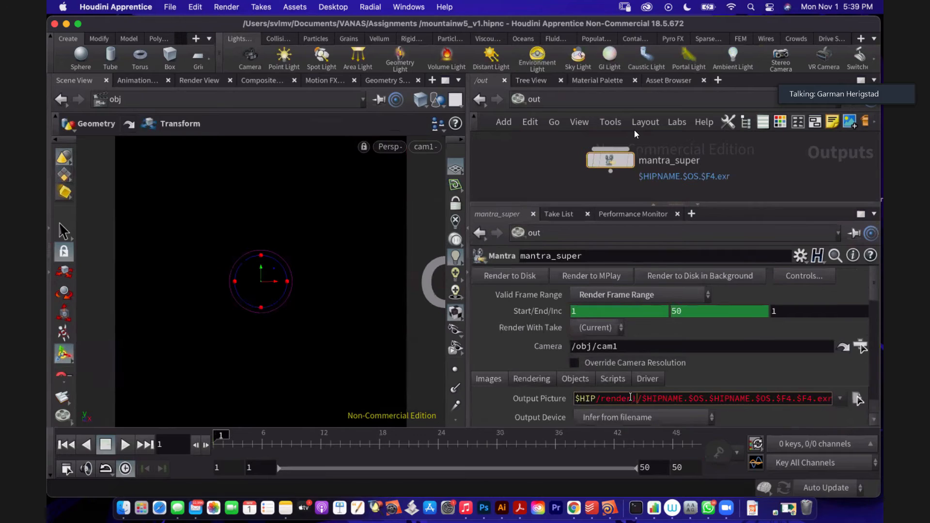
Step: Remove the extra $F4 and insert a subfolder separator, making the output path $HIP/render1/$HIPNAME.$OS/$HIPNAME.$OS.$F4.exr
{"action": "left_click", "coordinate": [799, 398]}
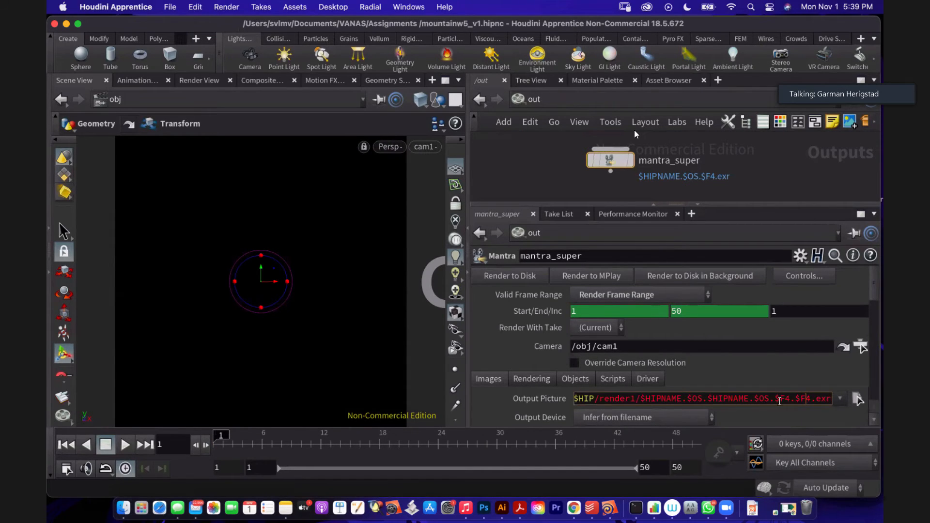
{"action": "left_click_drag", "start_coordinate": [795, 398], "coordinate": [809, 398]}
{"action": "key", "text": "BackSpace"}
{"action": "key", "text": "BackSpace"}
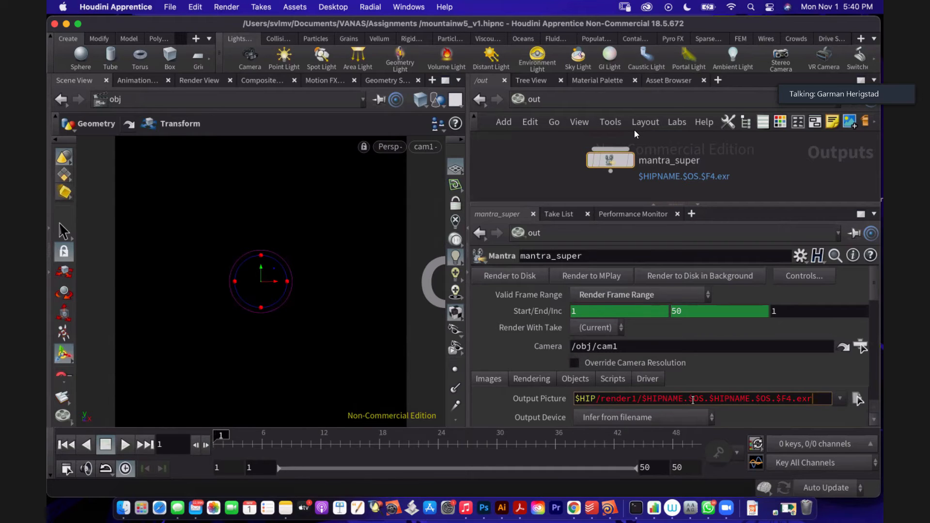
{"action": "left_click", "coordinate": [715, 399]}
{"action": "key", "text": "BackSpace"}
{"action": "type", "text": "/"}
{"action": "key", "text": "Return"}
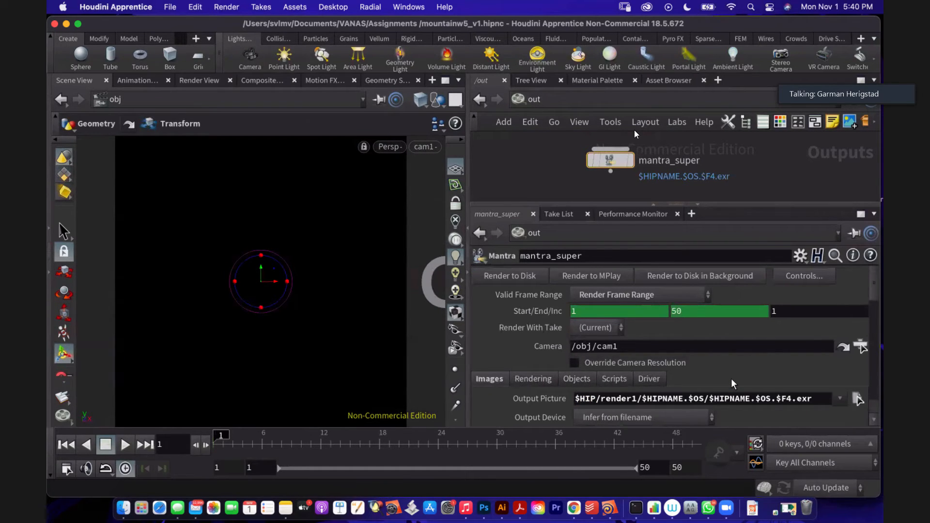
Step: Change the folder in the output picture path to render
{"action": "scroll", "coordinate": [732, 379], "scroll_direction": "down", "scroll_amount": 3}
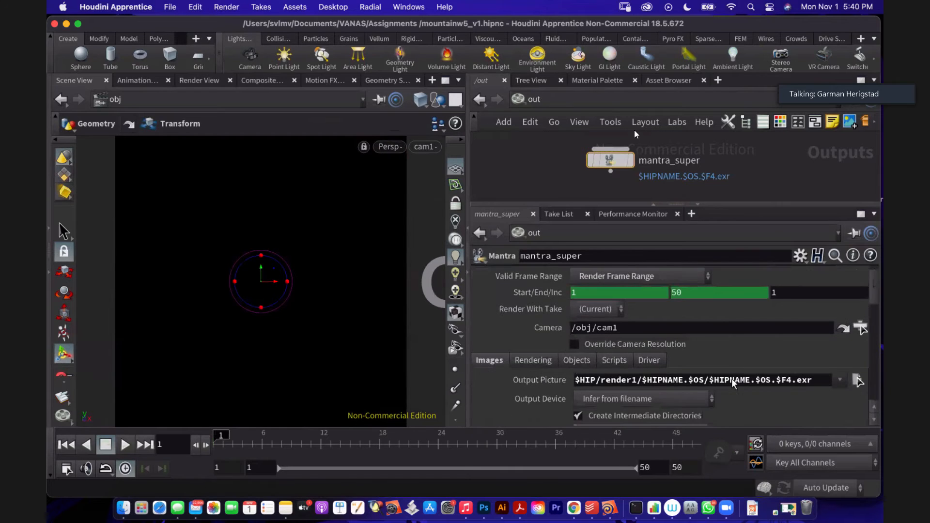
{"action": "scroll", "coordinate": [732, 379], "scroll_direction": "up", "scroll_amount": 2}
{"action": "scroll", "coordinate": [751, 339], "scroll_direction": "down", "scroll_amount": 2}
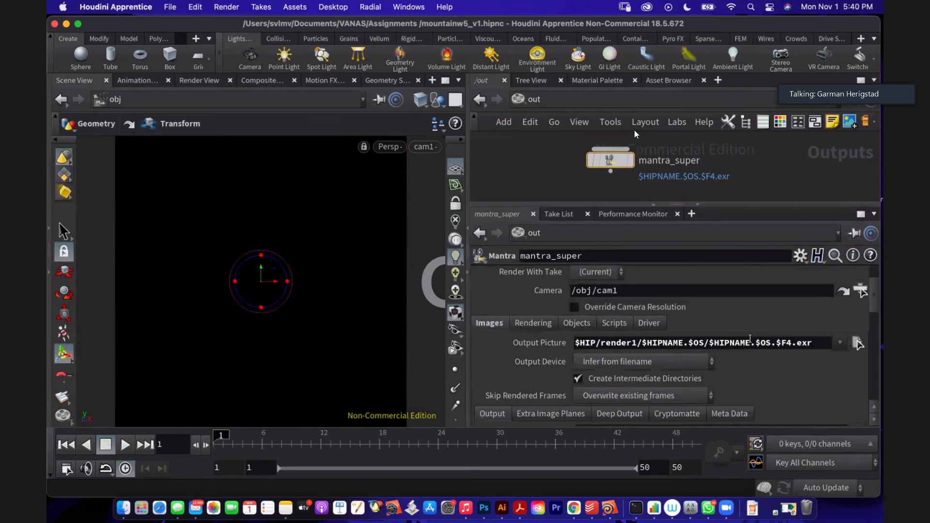
{"action": "left_click", "coordinate": [635, 342]}
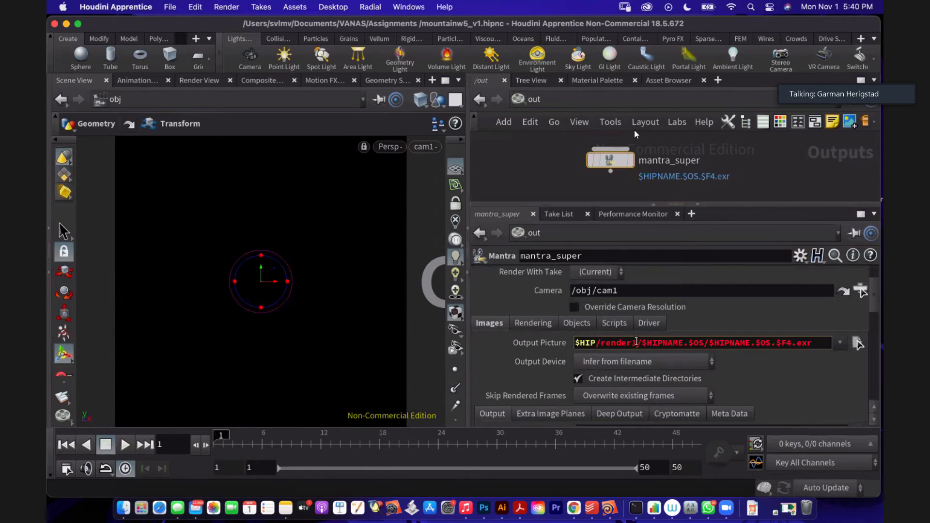
{"action": "type", "text": "1"}
{"action": "key", "text": "BackSpace"}
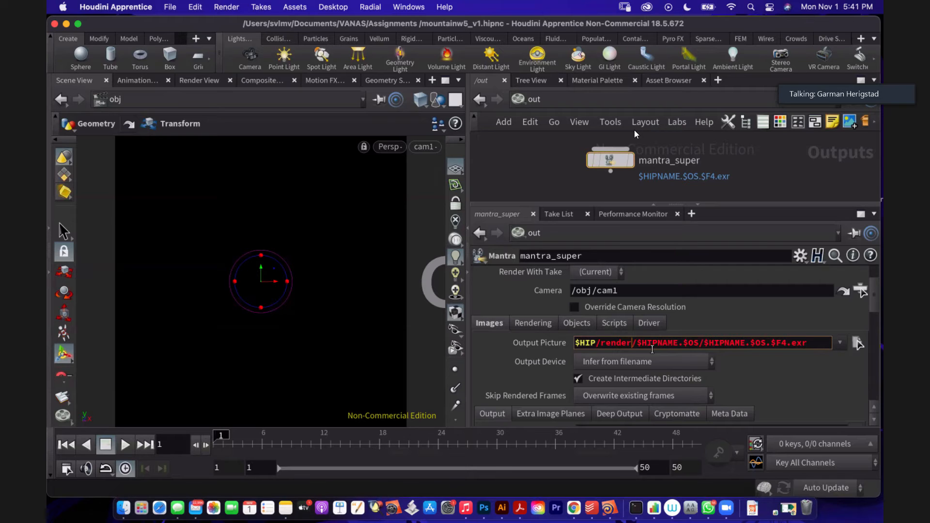
{"action": "key", "text": "Return"}
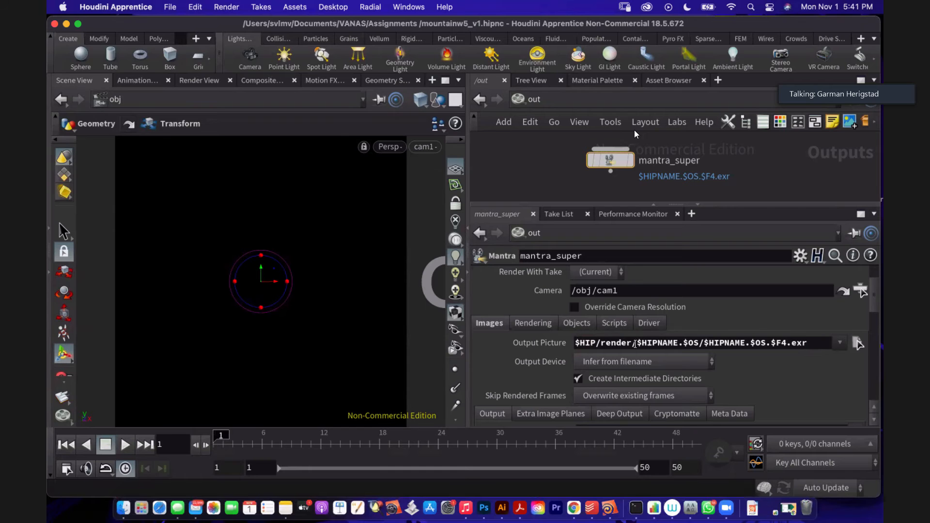
Step: Rename the render folder in the Mantra node's output picture path to render1
{"action": "left_click", "coordinate": [632, 343]}
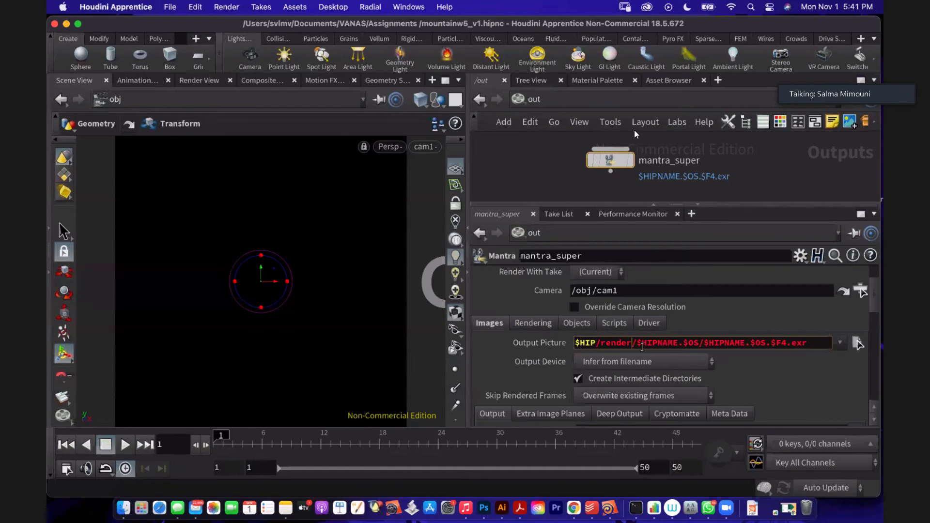
{"action": "type", "text": "1"}
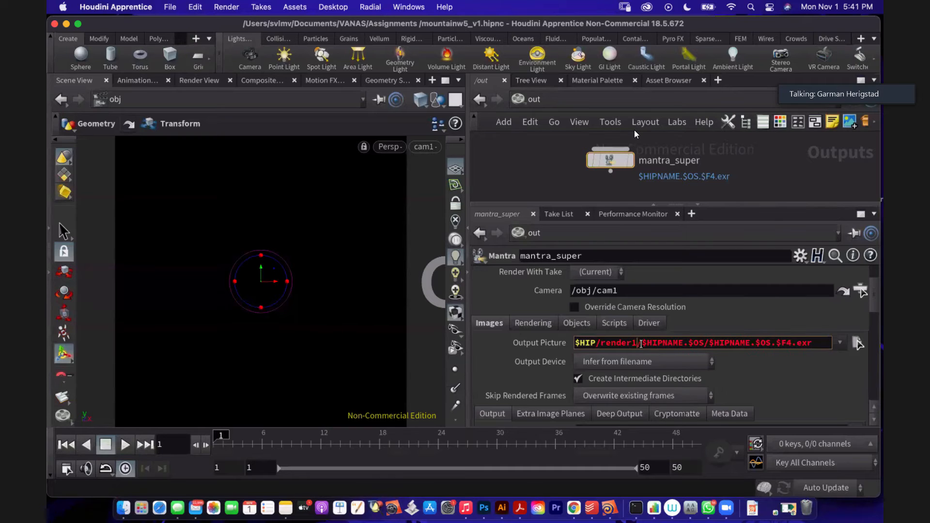
{"action": "key", "text": "Return"}
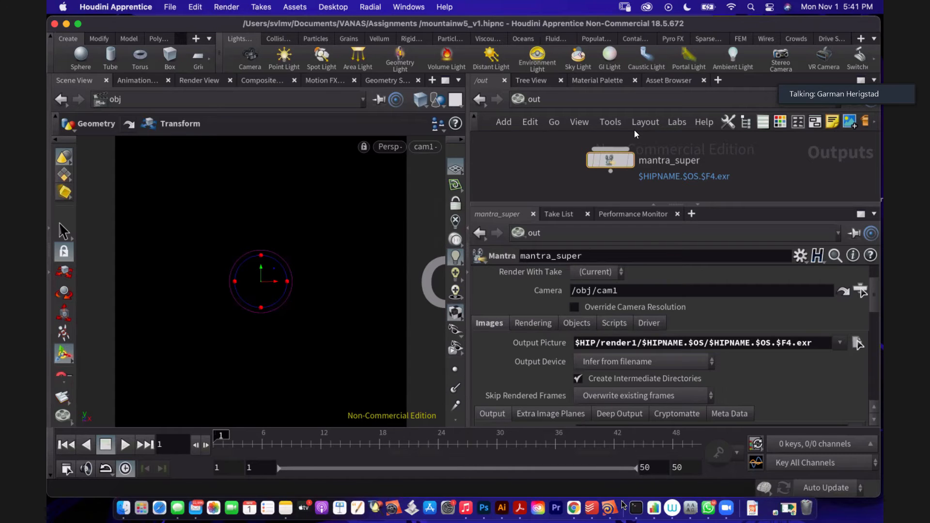
{"action": "left_click_drag", "start_coordinate": [622, 506], "coordinate": [653, 508]}
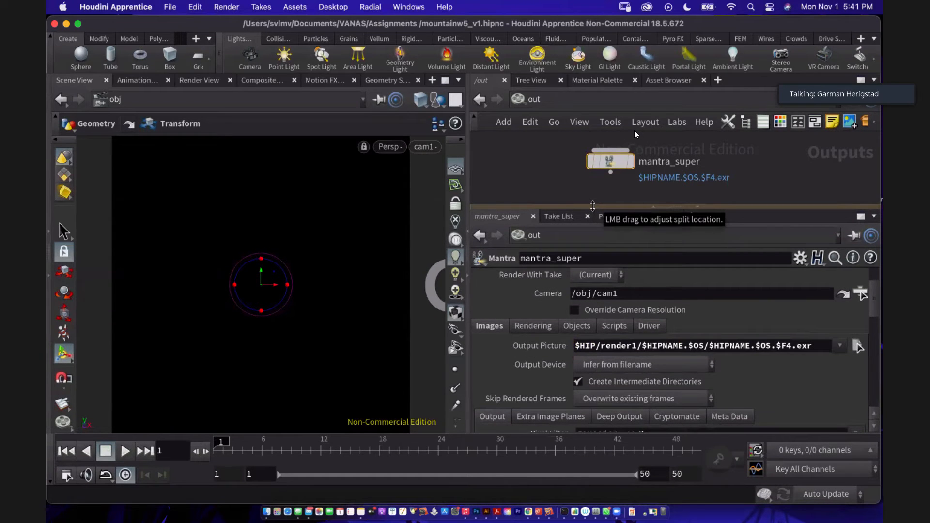
Step: Enlarge the Material Palette area and add the Constant utility material to /mat
{"action": "left_click", "coordinate": [612, 79]}
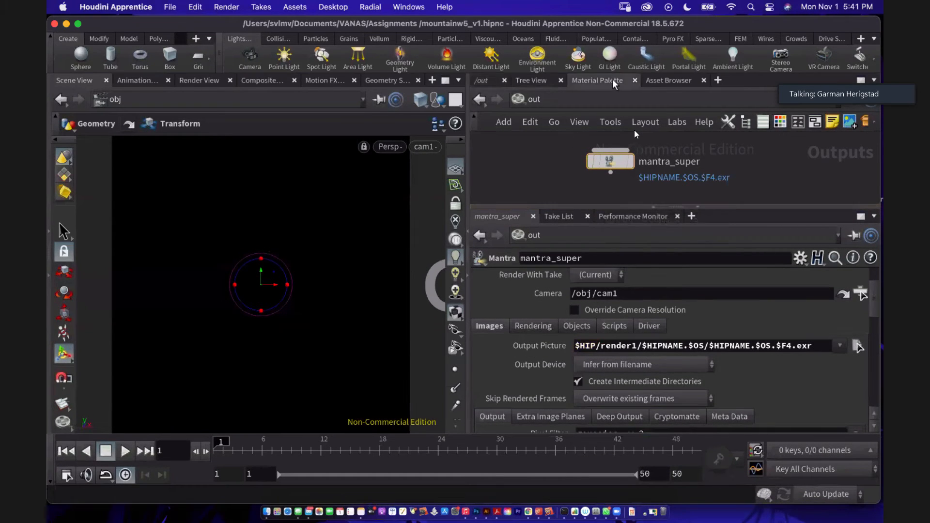
{"action": "left_click_drag", "start_coordinate": [673, 207], "coordinate": [673, 334]}
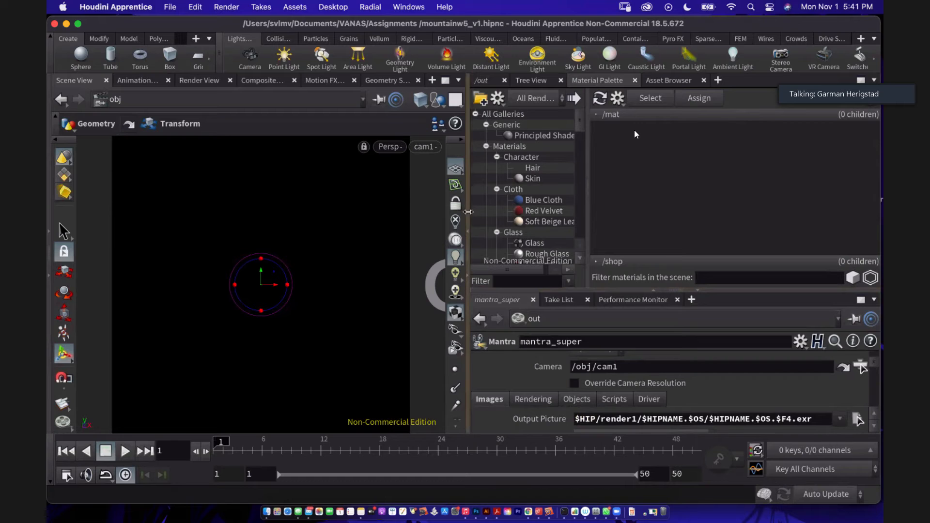
{"action": "left_click_drag", "start_coordinate": [467, 239], "coordinate": [431, 240]}
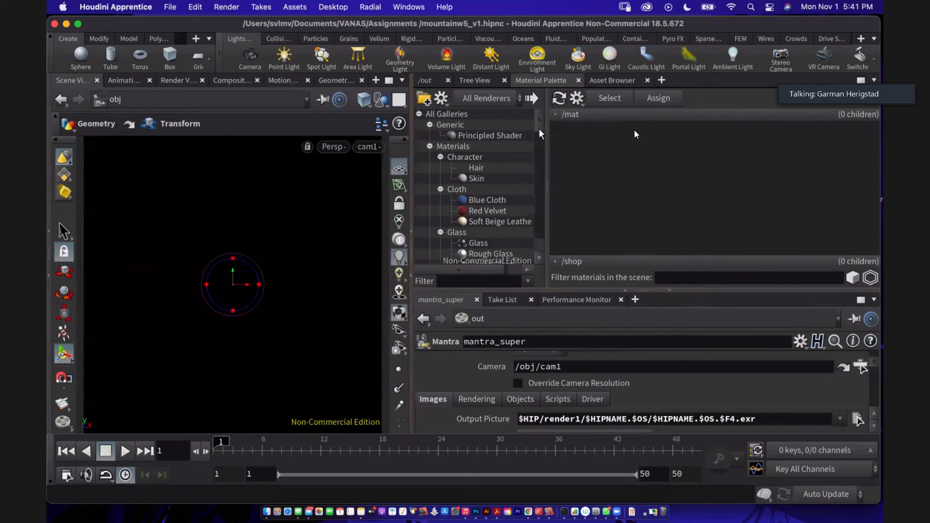
{"action": "left_click_drag", "start_coordinate": [539, 129], "coordinate": [650, 144]}
{"action": "left_click", "coordinate": [510, 219]}
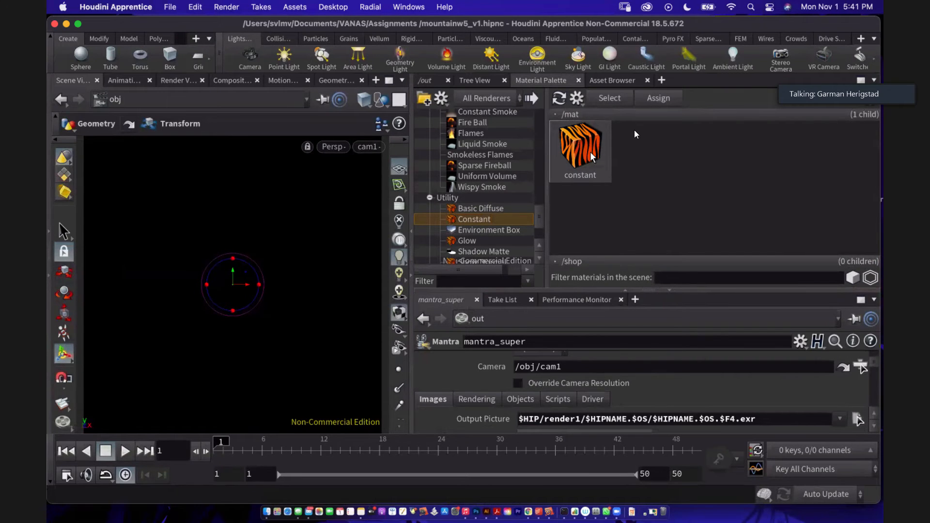
Step: Add the Basic Diffuse utility material to /mat alongside the constant material
{"action": "left_click", "coordinate": [459, 209]}
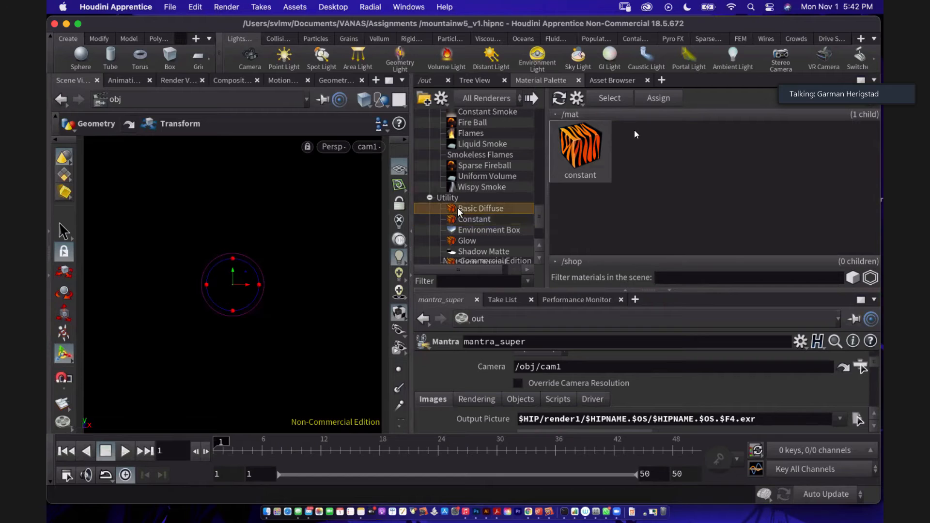
{"action": "left_click_drag", "start_coordinate": [501, 207], "coordinate": [685, 157]}
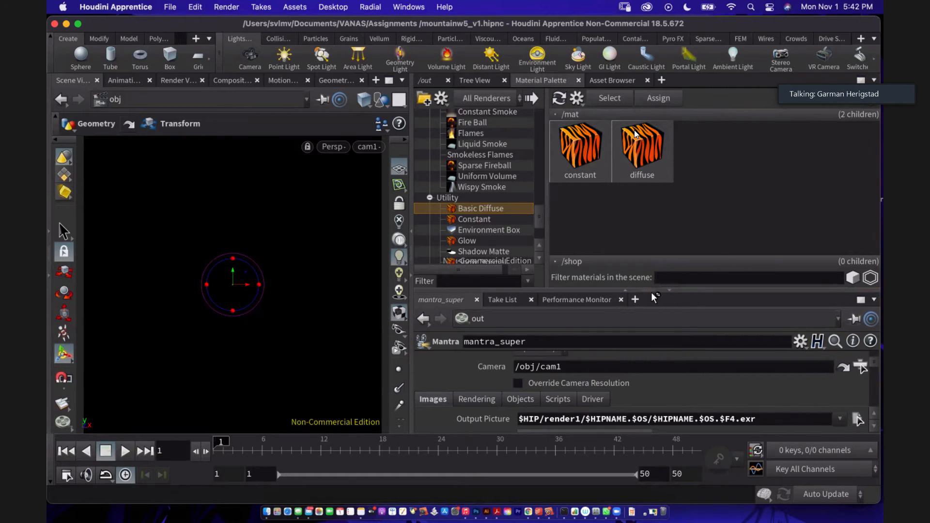
{"action": "left_click_drag", "start_coordinate": [652, 294], "coordinate": [651, 295]}
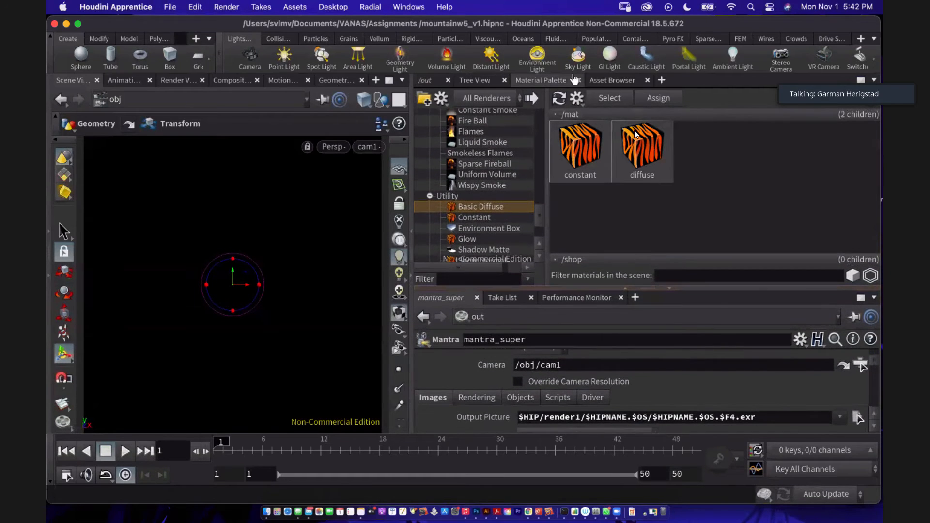
Step: Switch the network from out to obj and arrange the hero, mountain, font1 and cam1 nodes in a diagonal cascade
{"action": "left_click", "coordinate": [428, 81]}
{"action": "left_click", "coordinate": [475, 100]}
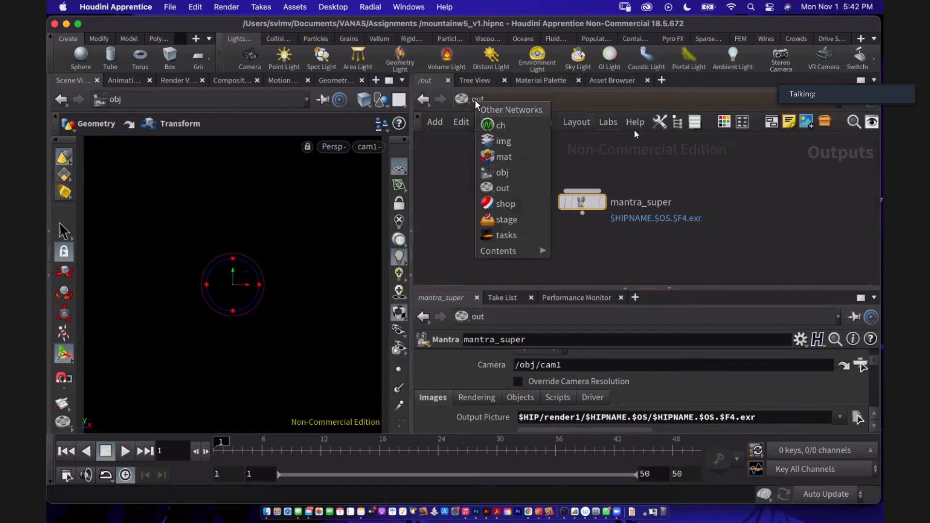
{"action": "left_click", "coordinate": [504, 169]}
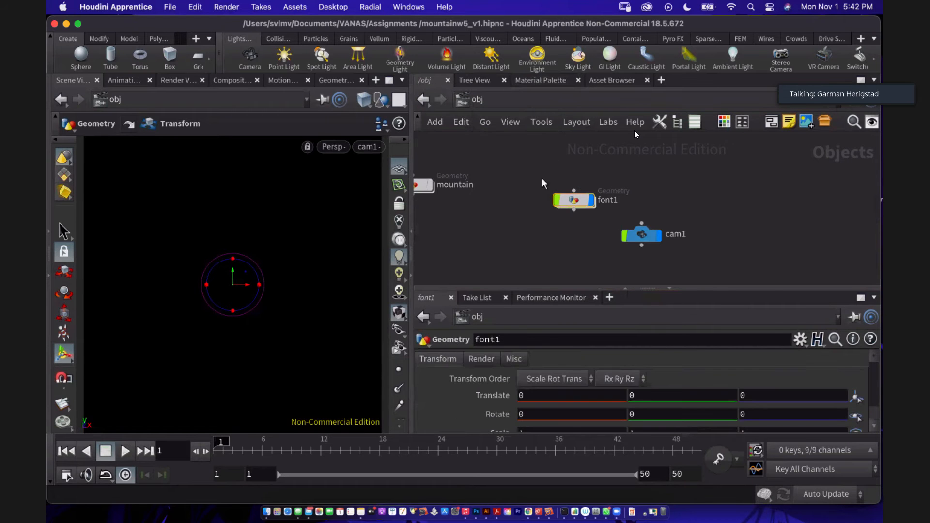
{"action": "key", "text": "l"}
{"action": "left_click_drag", "start_coordinate": [653, 196], "coordinate": [529, 226]}
{"action": "left_click_drag", "start_coordinate": [728, 237], "coordinate": [562, 265]}
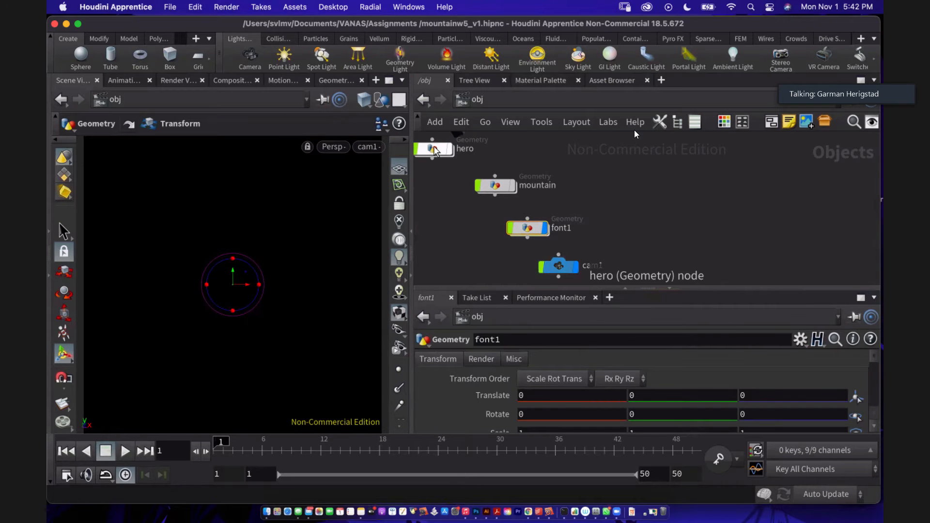
{"action": "left_click_drag", "start_coordinate": [434, 147], "coordinate": [471, 155]}
{"action": "left_click_drag", "start_coordinate": [523, 239], "coordinate": [516, 238]}
{"action": "left_click_drag", "start_coordinate": [554, 271], "coordinate": [550, 274]}
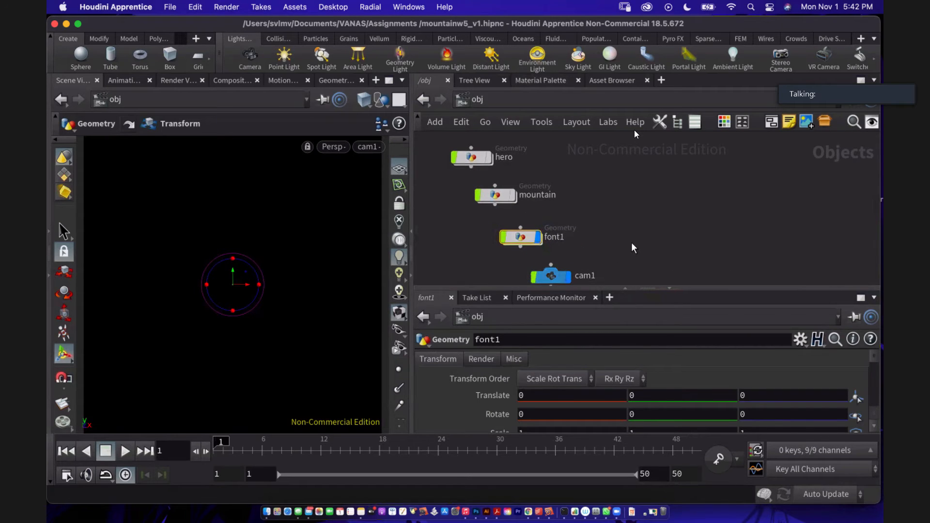
{"action": "scroll", "coordinate": [638, 236], "scroll_direction": "up", "scroll_amount": 1}
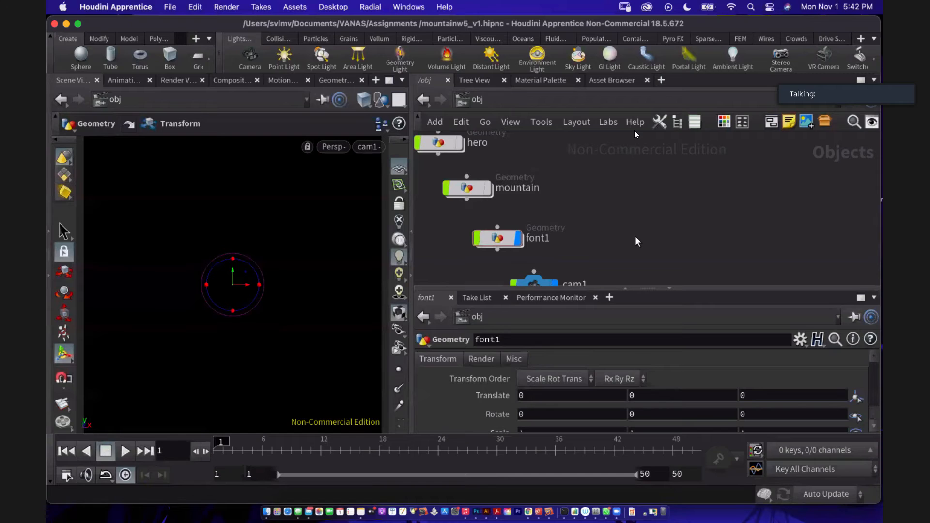
{"action": "middle_click_drag", "start_coordinate": [635, 237], "coordinate": [648, 226]}
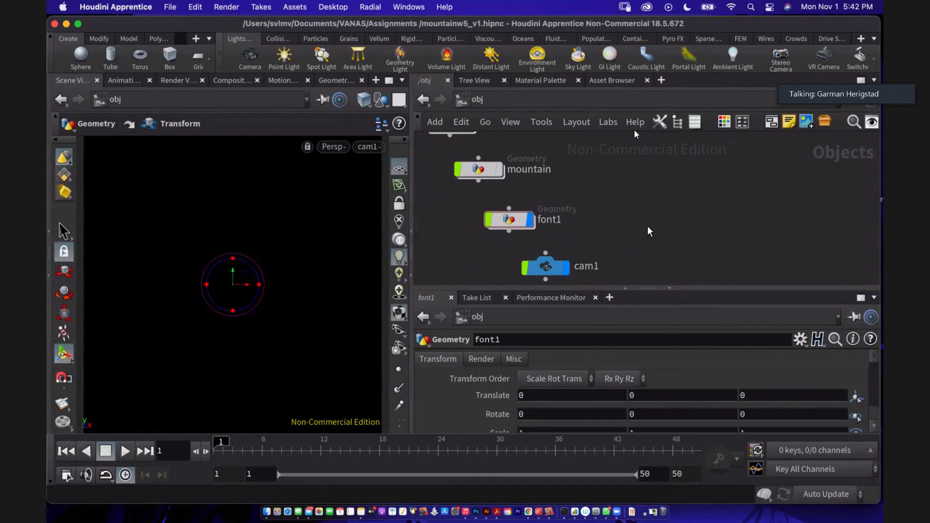
Step: Look inside the font1 geometry object's network and return to the object level
{"action": "mouse_move", "coordinate": [511, 226]}
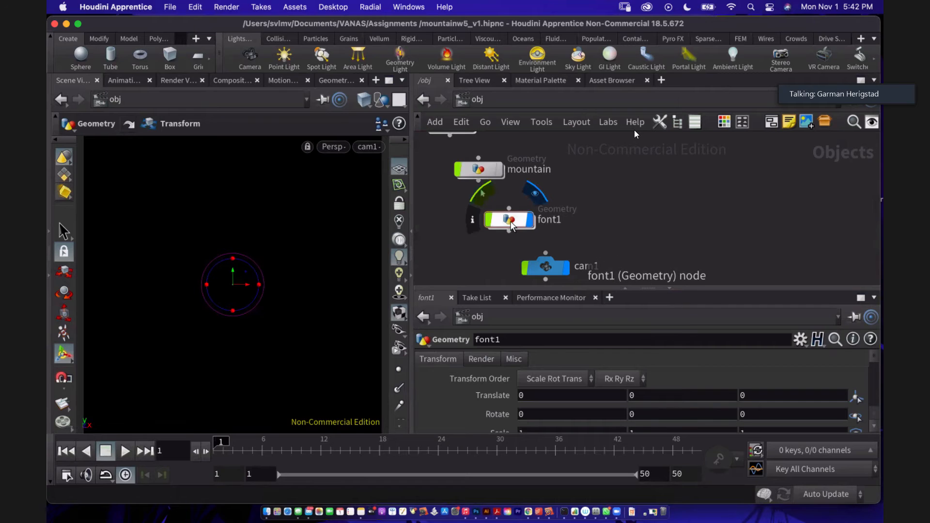
{"action": "double_click", "coordinate": [510, 221]}
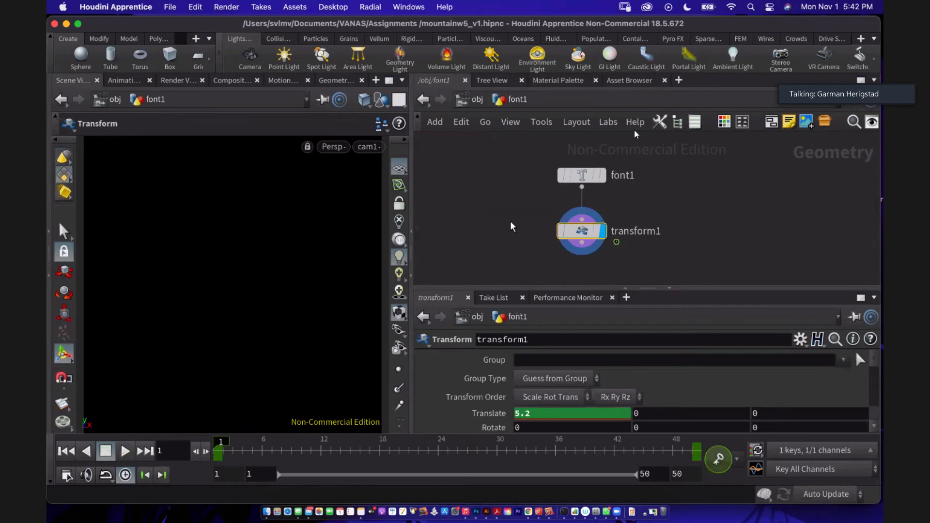
{"action": "left_click", "coordinate": [469, 97]}
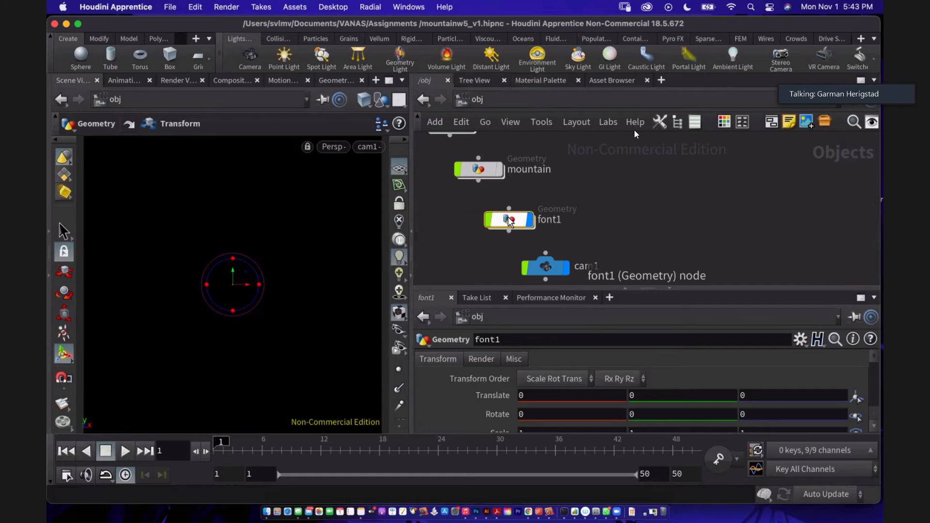
Step: Assign the /mat/constant material to the font1 object in its render parameters
{"action": "mouse_move", "coordinate": [510, 221]}
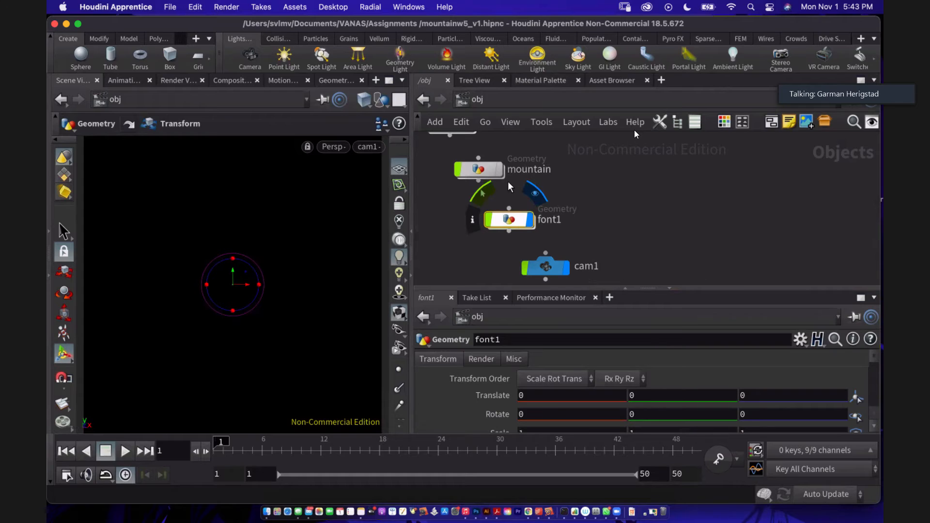
{"action": "left_click", "coordinate": [482, 359]}
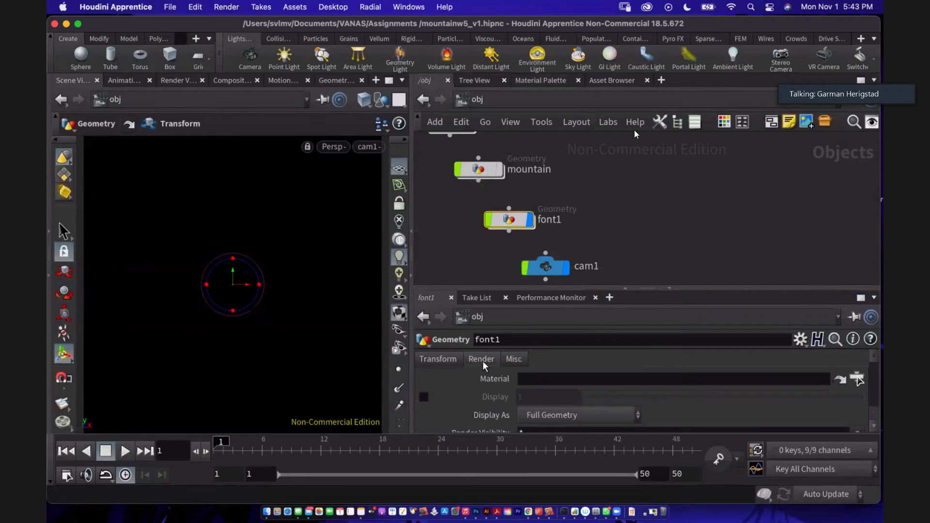
{"action": "scroll", "coordinate": [630, 380], "scroll_direction": "down", "scroll_amount": 3}
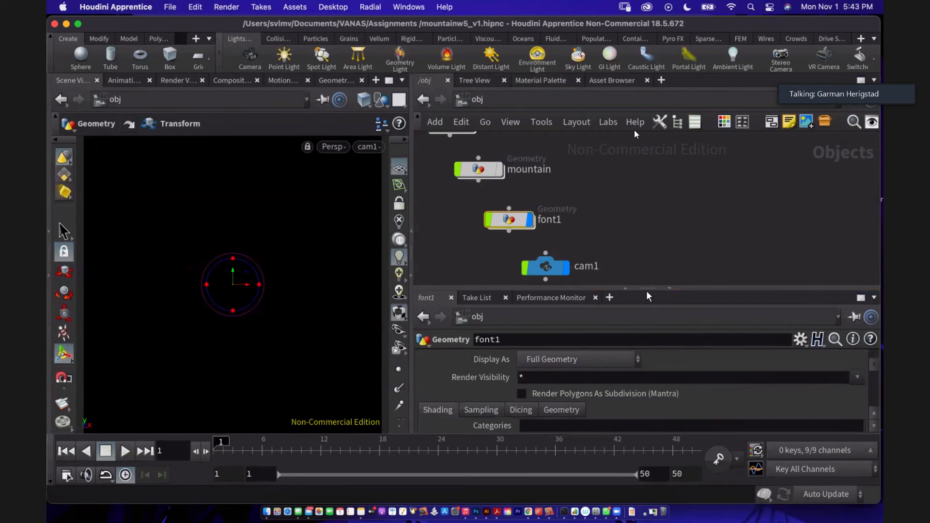
{"action": "left_click_drag", "start_coordinate": [647, 289], "coordinate": [656, 210]}
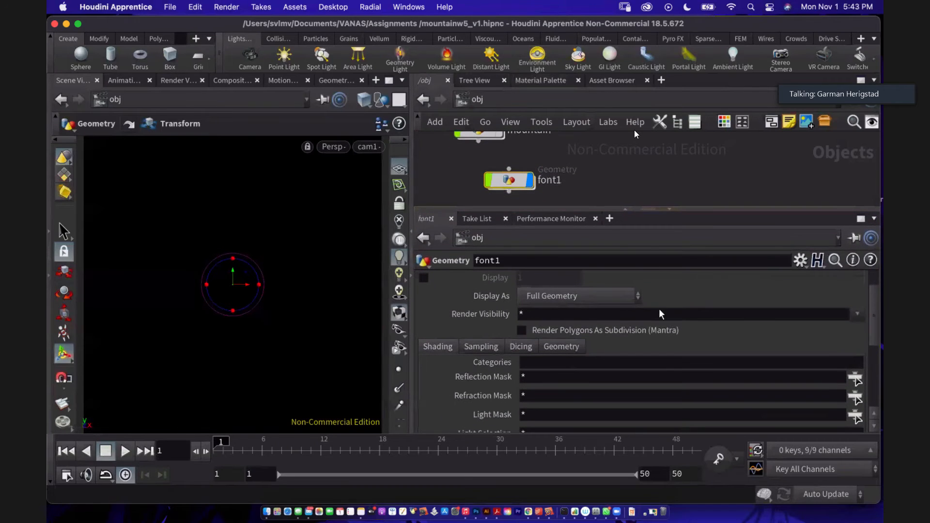
{"action": "scroll", "coordinate": [658, 327], "scroll_direction": "down", "scroll_amount": 2}
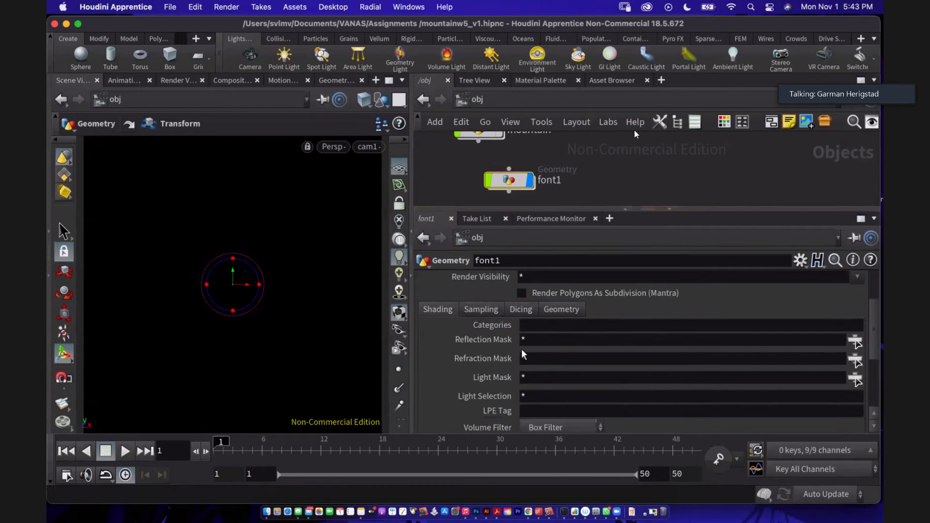
{"action": "scroll", "coordinate": [548, 359], "scroll_direction": "down", "scroll_amount": 1}
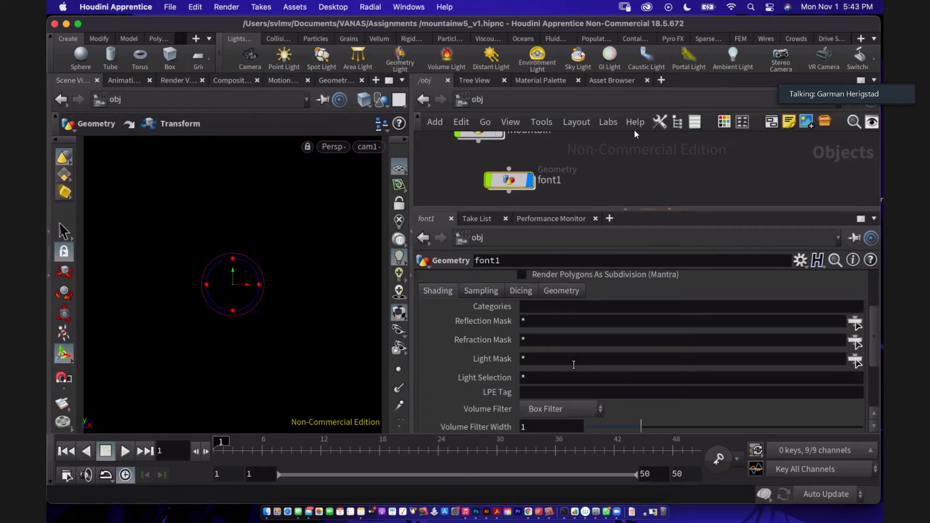
{"action": "scroll", "coordinate": [573, 365], "scroll_direction": "up", "scroll_amount": 5}
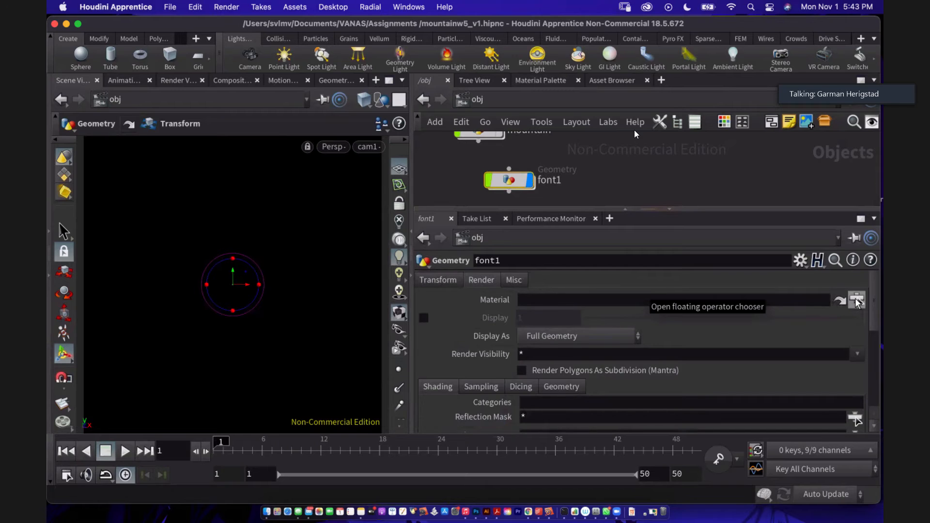
{"action": "left_click", "coordinate": [856, 301]}
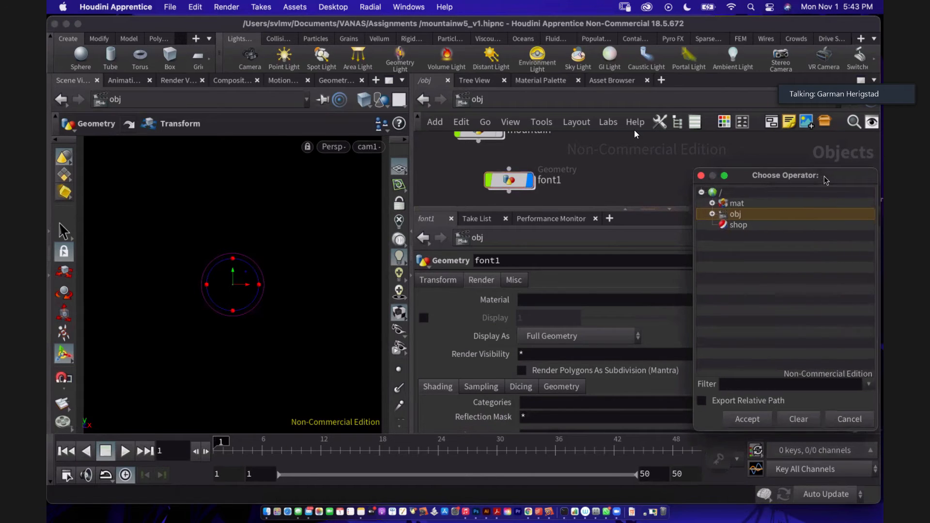
{"action": "left_click_drag", "start_coordinate": [825, 175], "coordinate": [741, 164]}
{"action": "left_click", "coordinate": [632, 193]}
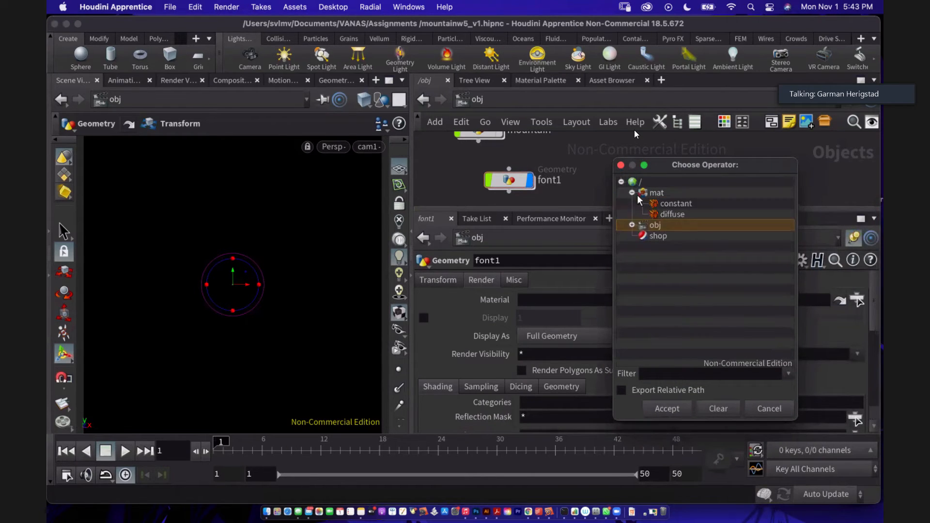
{"action": "left_click", "coordinate": [674, 204]}
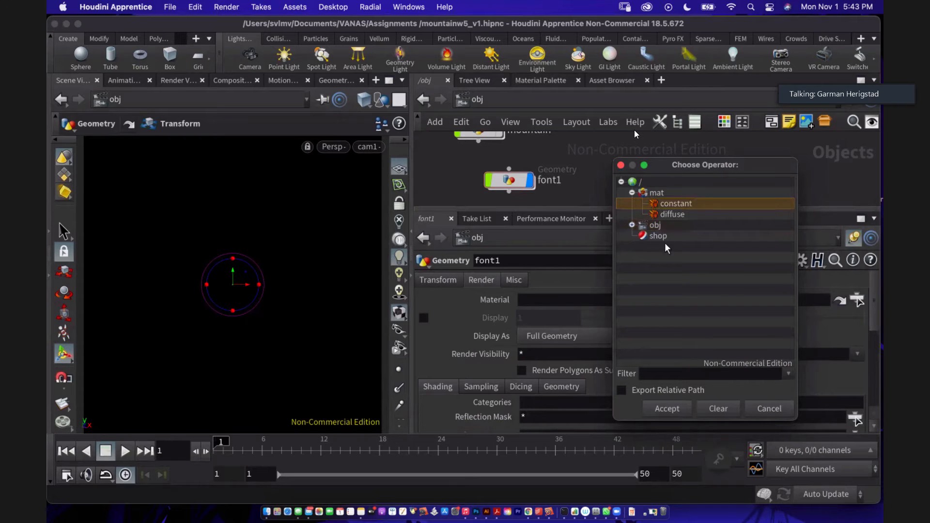
{"action": "left_click", "coordinate": [664, 410]}
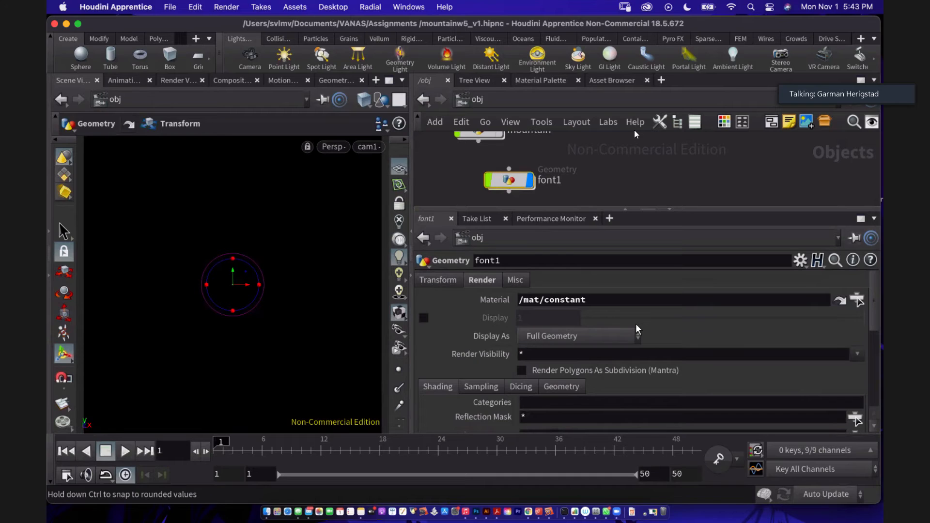
Step: Set the font1 object's geometry velocity blur sampling option to Velocity Blur
{"action": "left_click_drag", "start_coordinate": [514, 186], "coordinate": [509, 179]}
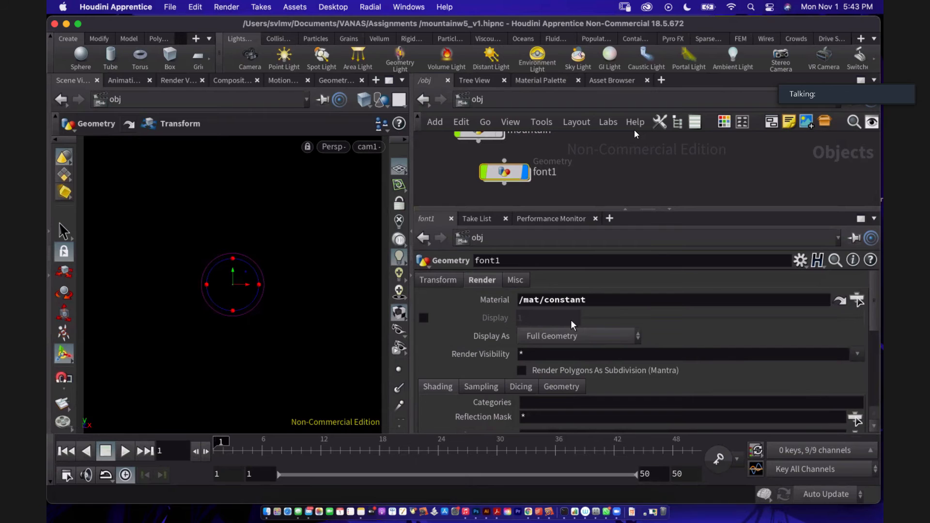
{"action": "left_click", "coordinate": [468, 383]}
{"action": "scroll", "coordinate": [697, 371], "scroll_direction": "down", "scroll_amount": 4}
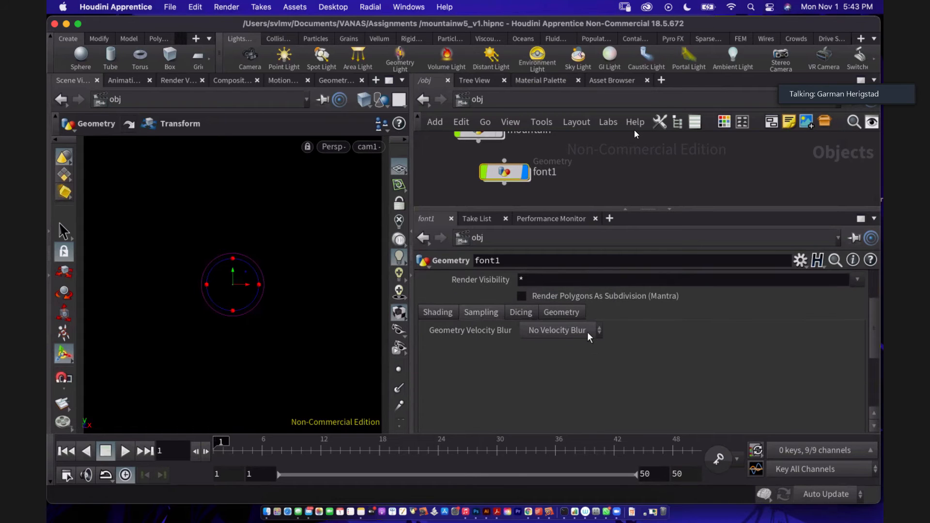
{"action": "left_click", "coordinate": [586, 331]}
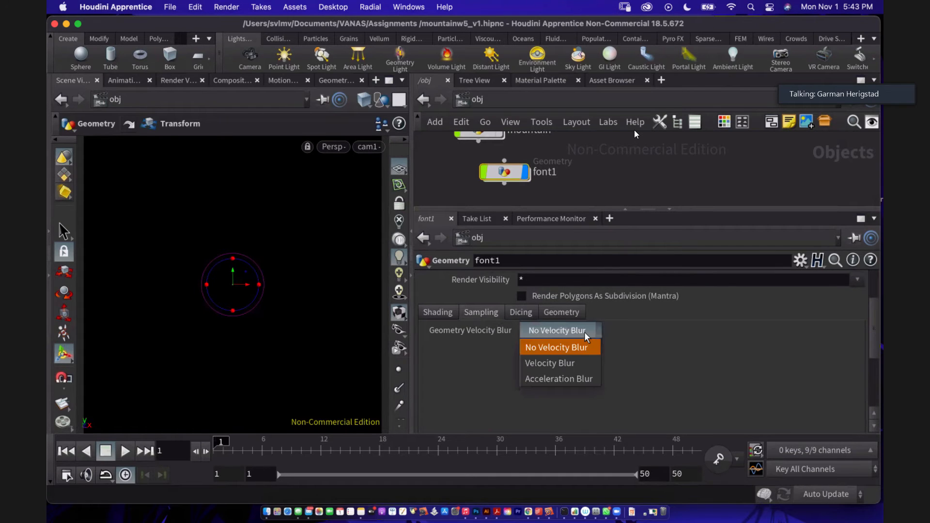
{"action": "left_click", "coordinate": [586, 360]}
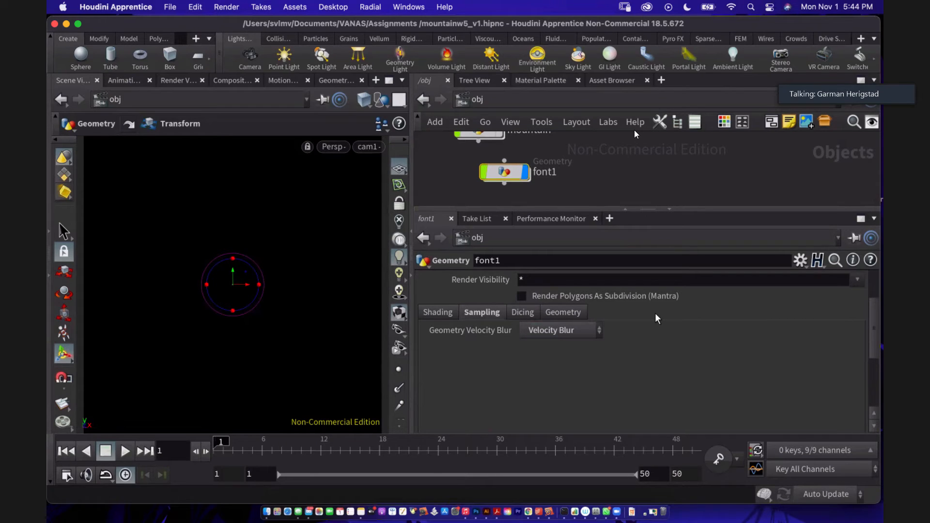
Step: Extend the timeline's global and playback end frames to 150 and save the scene
{"action": "scroll", "coordinate": [656, 315], "scroll_direction": "down", "scroll_amount": 1}
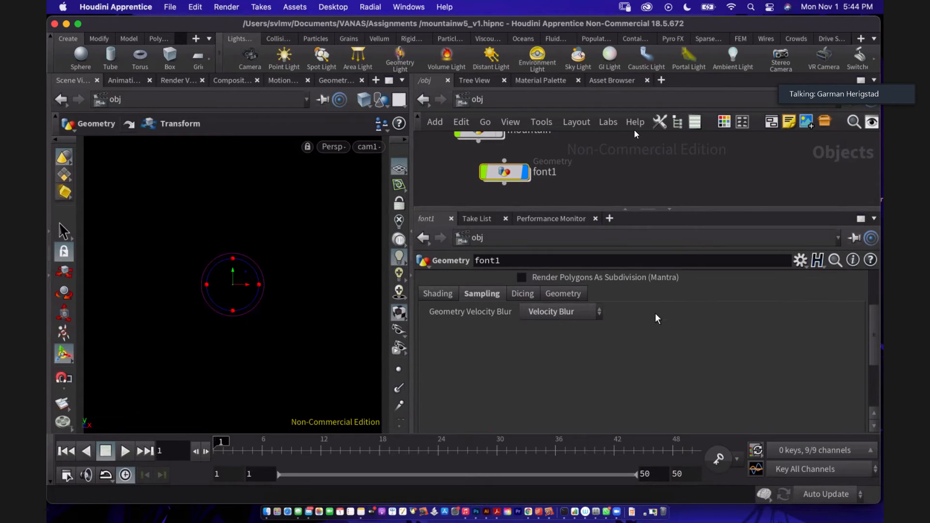
{"action": "scroll", "coordinate": [655, 315], "scroll_direction": "up", "scroll_amount": 5}
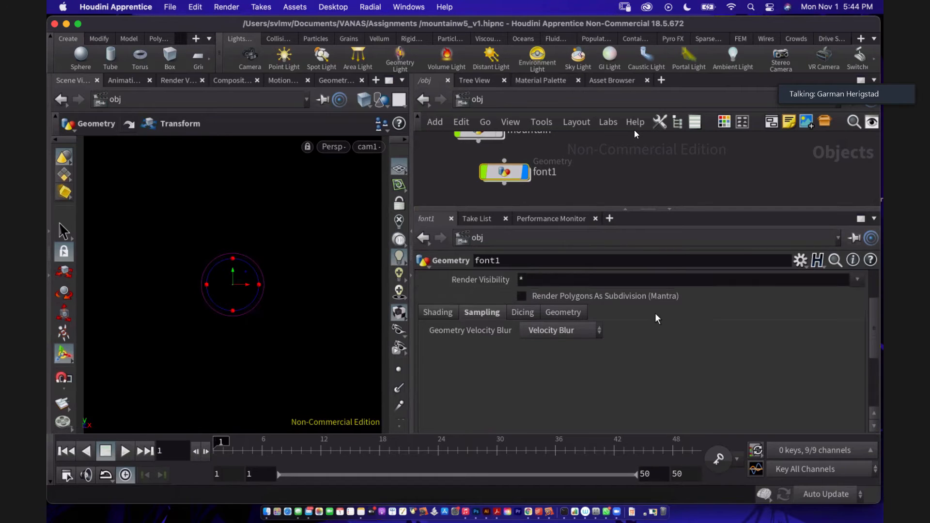
{"action": "left_click", "coordinate": [654, 472]}
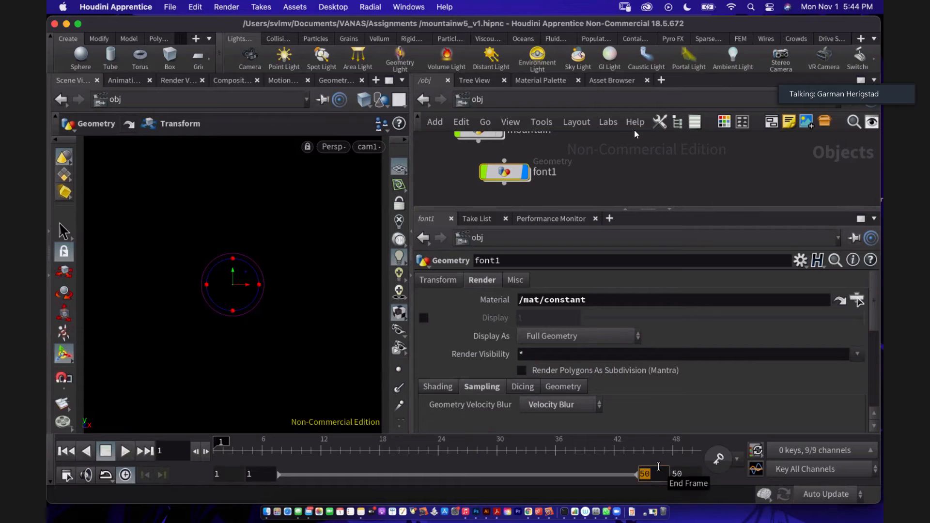
{"action": "key", "text": "Return"}
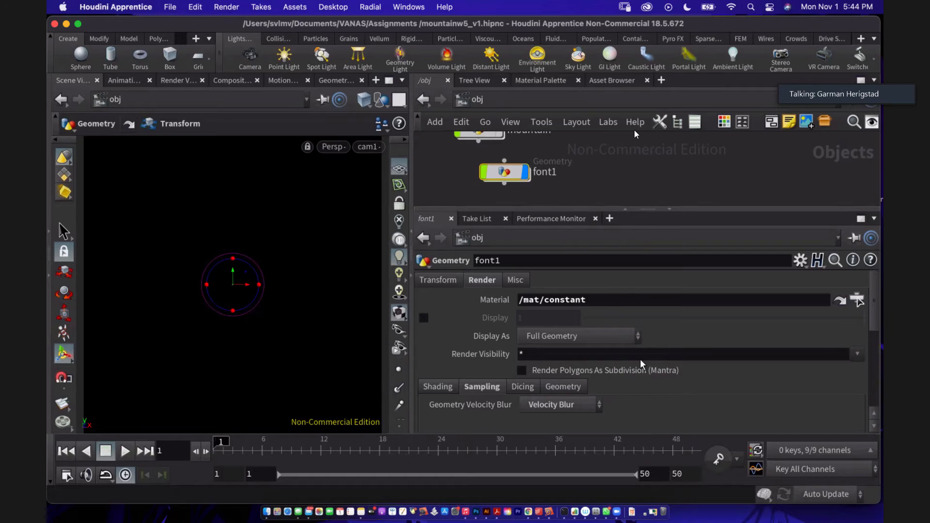
{"action": "double_click", "coordinate": [651, 471]}
{"action": "type", "text": "1"}
{"action": "double_click", "coordinate": [681, 475]}
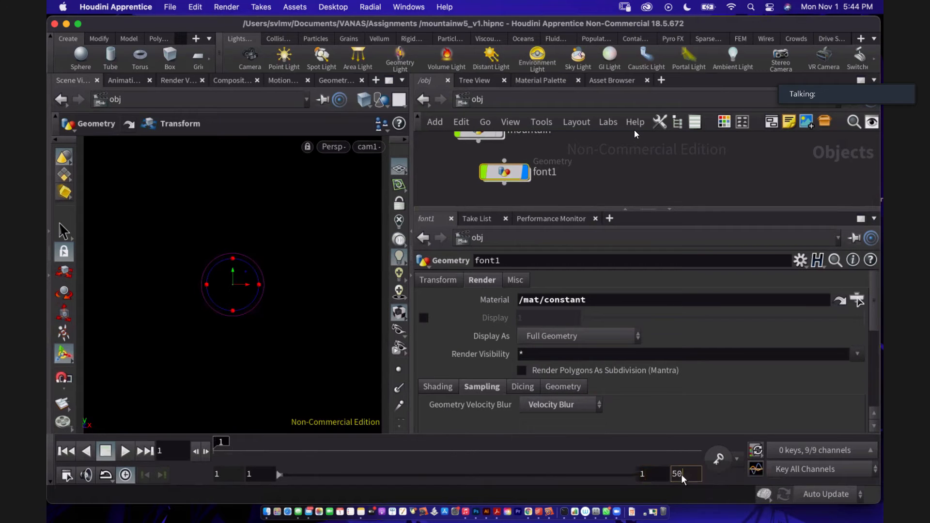
{"action": "key", "text": "BackSpace"}
{"action": "type", "text": "150"}
{"action": "key", "text": "Return"}
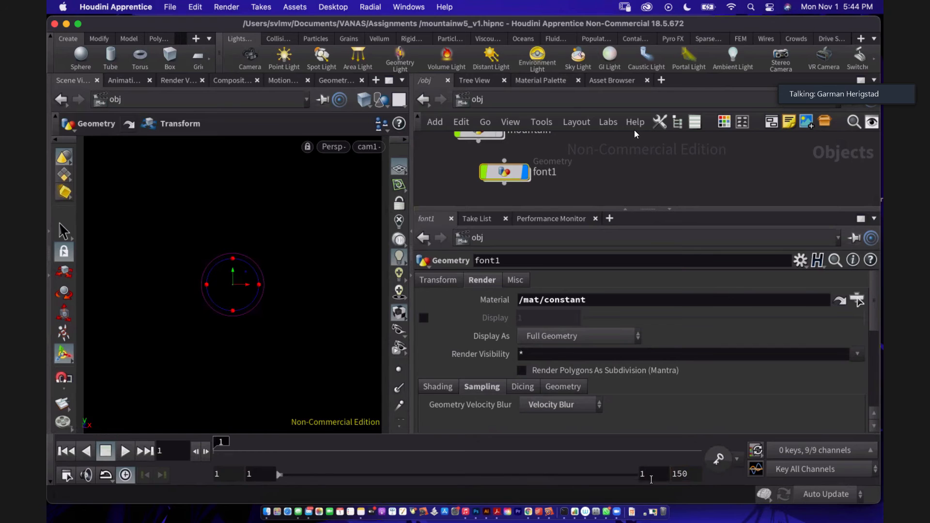
{"action": "type", "text": "50"}
{"action": "key", "text": "Return"}
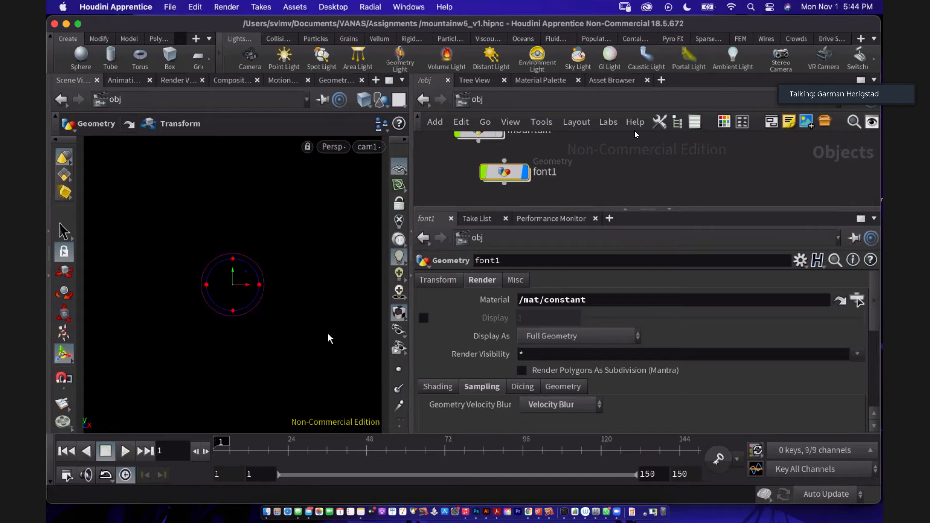
{"action": "key", "text": "super+s"}
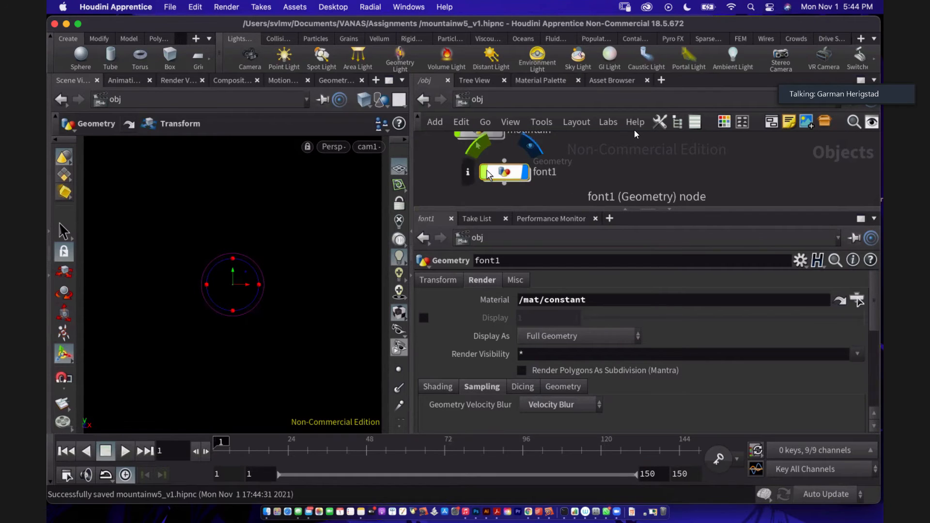
Step: Go inside the font1 object and open the Animation Editor for its transform1 node
{"action": "double_click", "coordinate": [488, 174]}
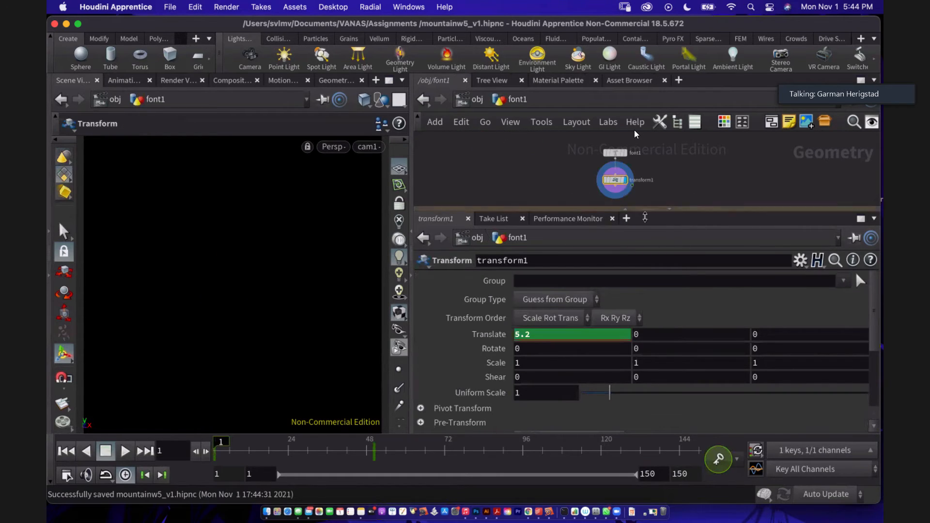
{"action": "left_click_drag", "start_coordinate": [645, 217], "coordinate": [645, 239]}
{"action": "scroll", "coordinate": [703, 167], "scroll_direction": "up", "scroll_amount": 2}
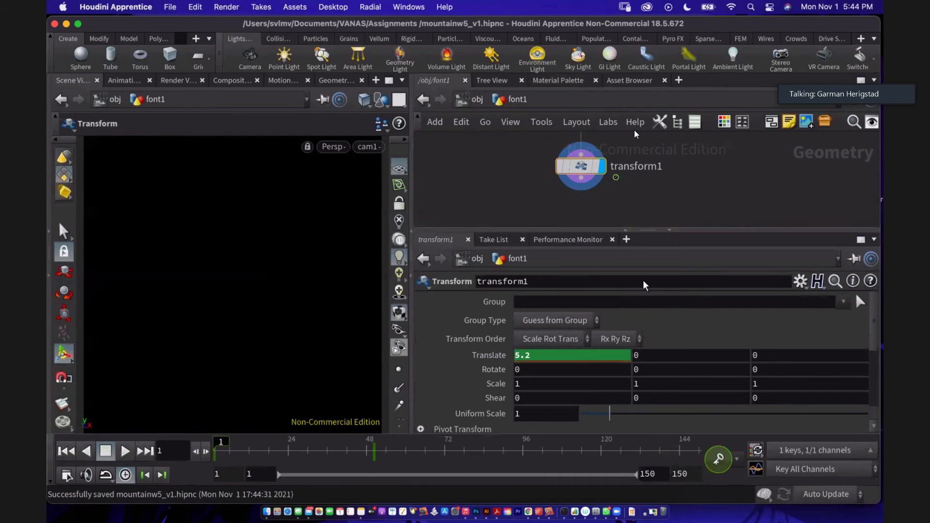
{"action": "key", "text": "super+grave"}
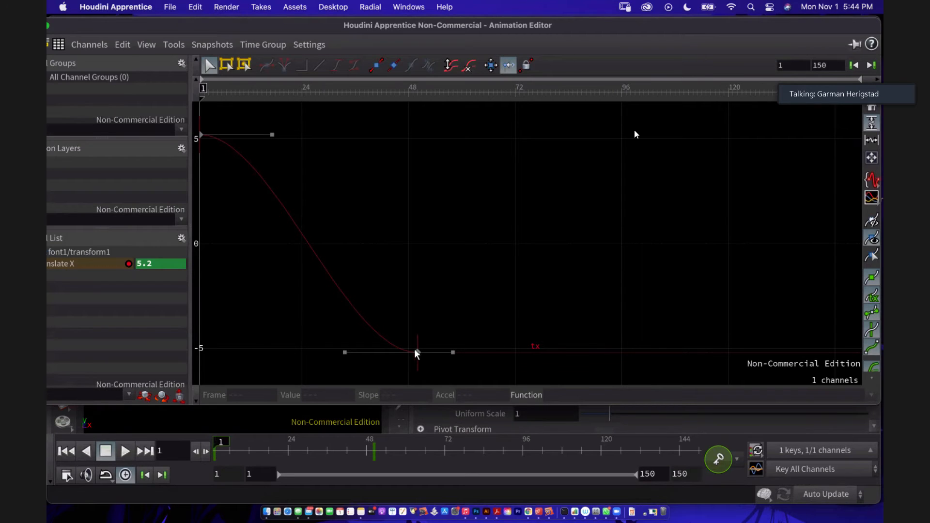
Step: Move the last Translate X keyframe of transform1 to frame 150
{"action": "left_click_drag", "start_coordinate": [400, 335], "coordinate": [446, 380]}
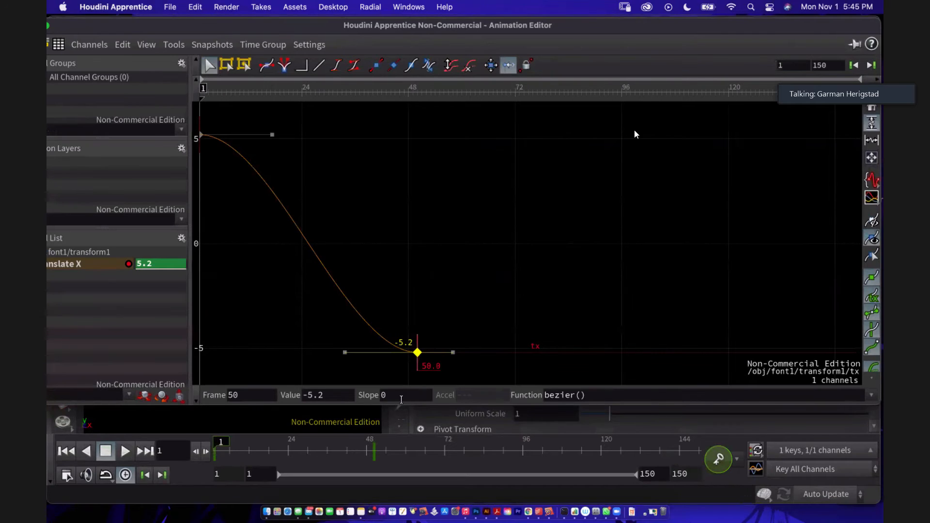
{"action": "left_click", "coordinate": [245, 395]}
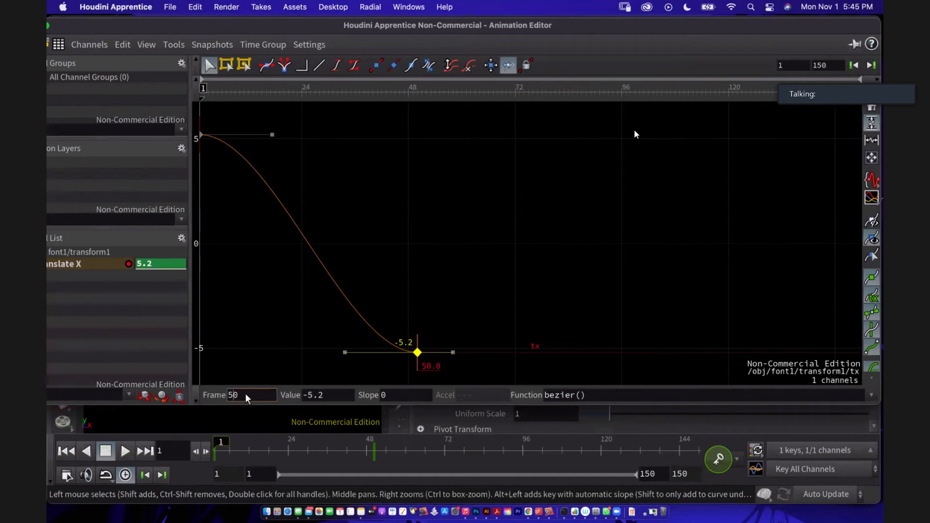
{"action": "key", "text": "BackSpace"}
{"action": "key", "text": "BackSpace"}
{"action": "type", "text": "150"}
{"action": "key", "text": "Return"}
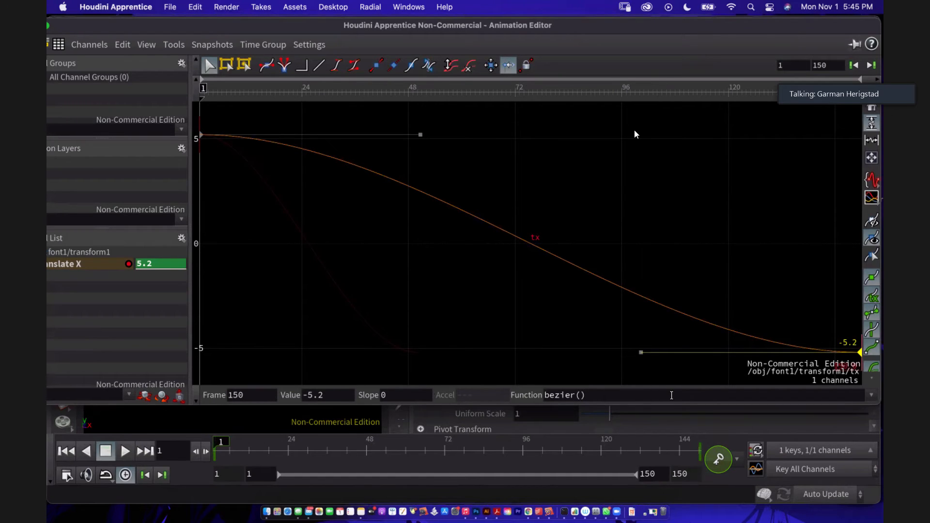
Step: Set the Translate X curve segment's interpolation function to ease() and close the Animation Editor
{"action": "left_click_drag", "start_coordinate": [820, 317], "coordinate": [859, 368]}
{"action": "left_click_drag", "start_coordinate": [615, 347], "coordinate": [671, 384]}
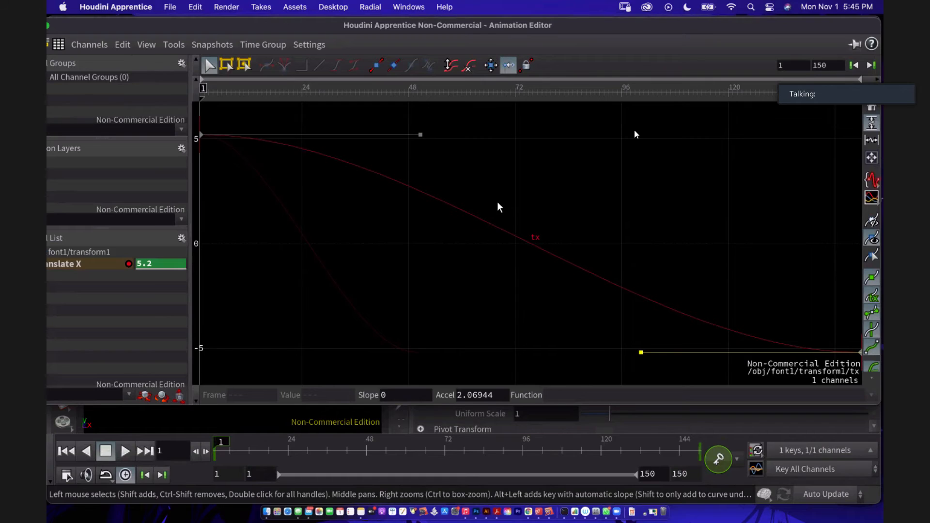
{"action": "left_click_drag", "start_coordinate": [499, 207], "coordinate": [566, 270]}
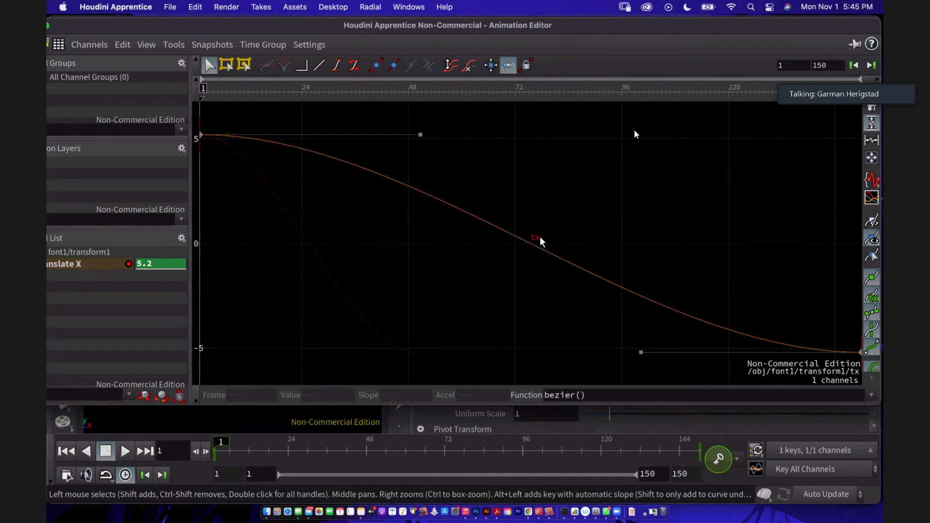
{"action": "left_click", "coordinate": [595, 393]}
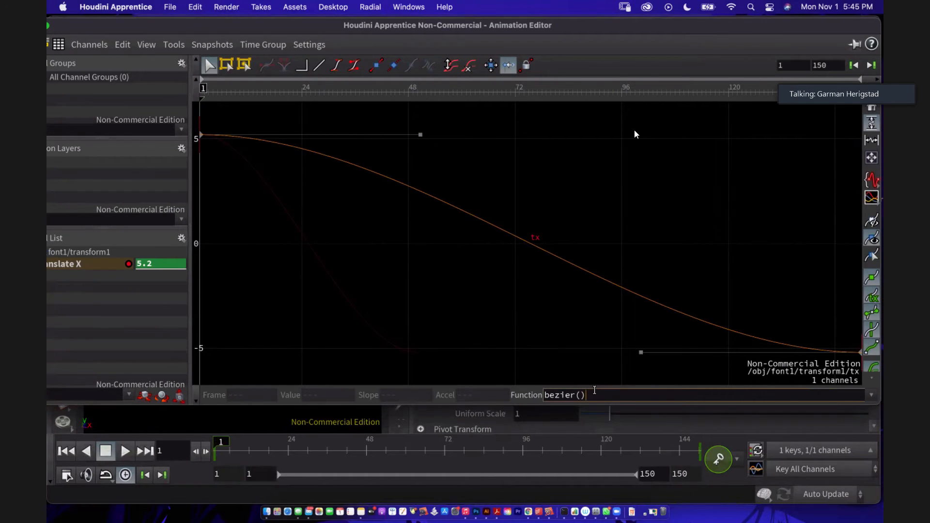
{"action": "left_click", "coordinate": [871, 395]}
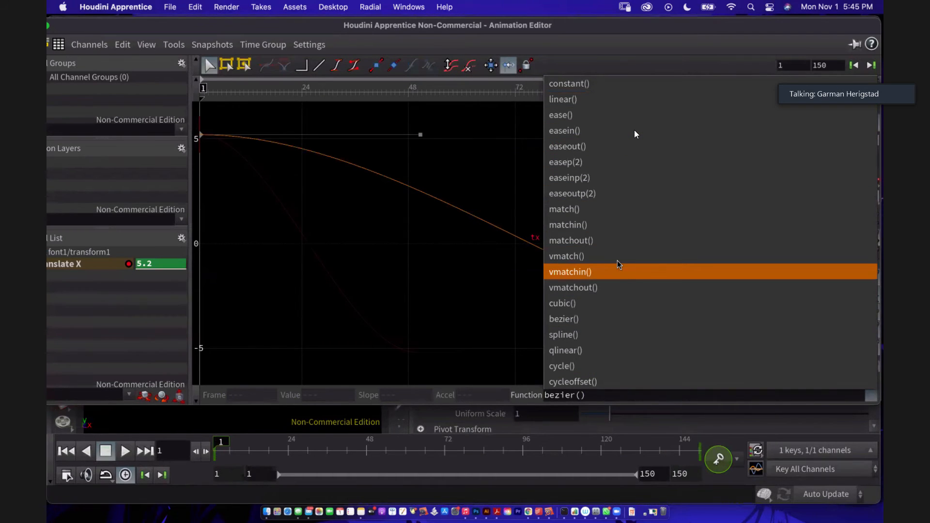
{"action": "left_click", "coordinate": [583, 117]}
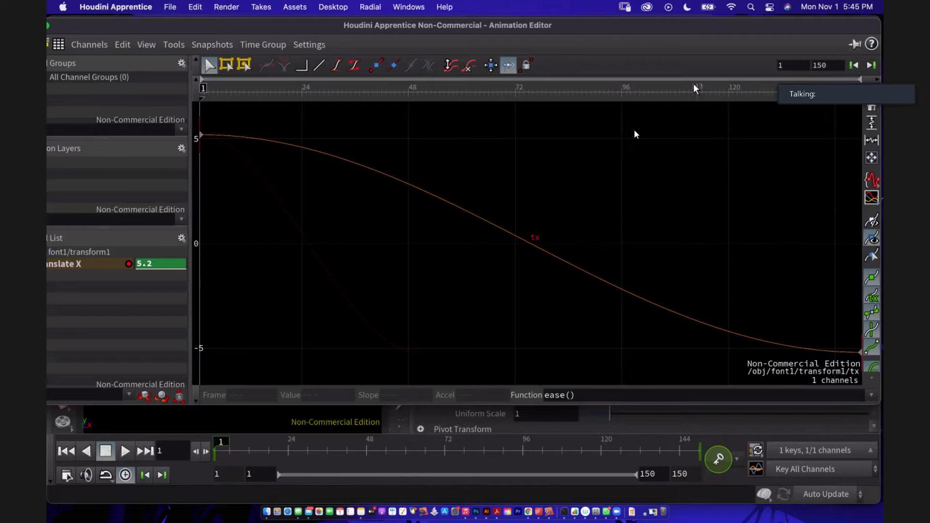
{"action": "left_click_drag", "start_coordinate": [644, 29], "coordinate": [674, 50]}
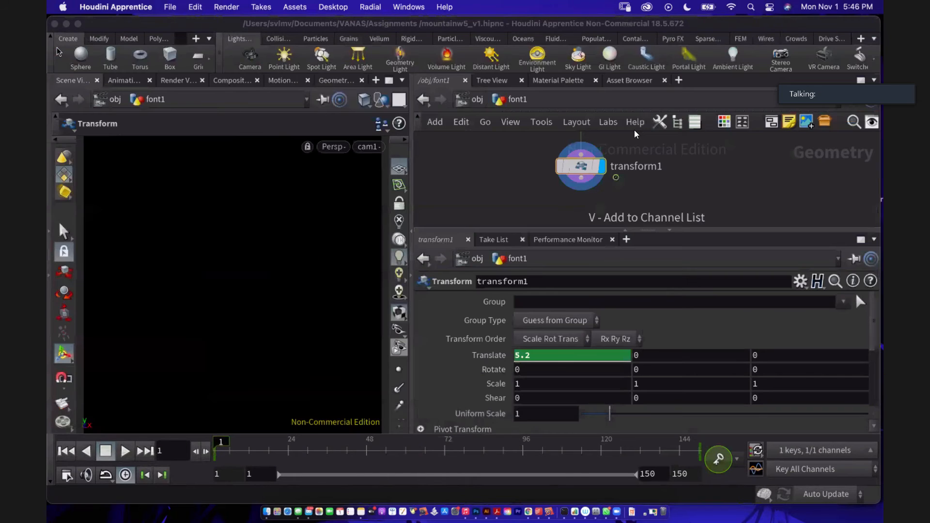
{"action": "left_click", "coordinate": [54, 47]}
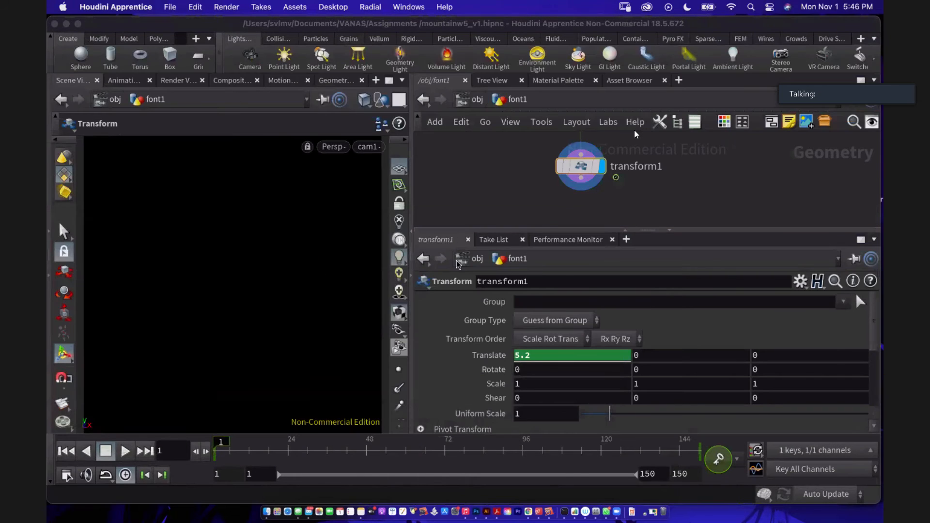
Step: Deselect transform1, return to the object level and switch the network to out
{"action": "left_click", "coordinate": [650, 194]}
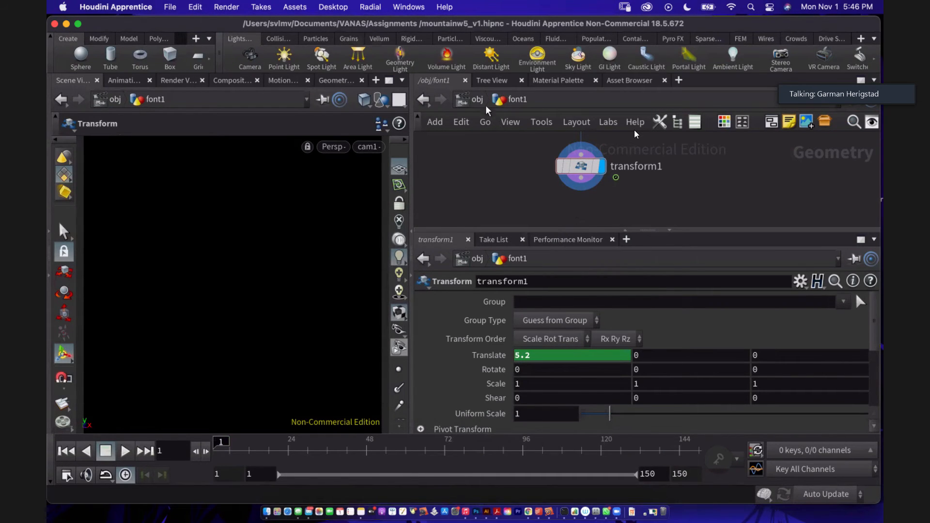
{"action": "left_click", "coordinate": [473, 99]}
{"action": "left_click", "coordinate": [472, 99]}
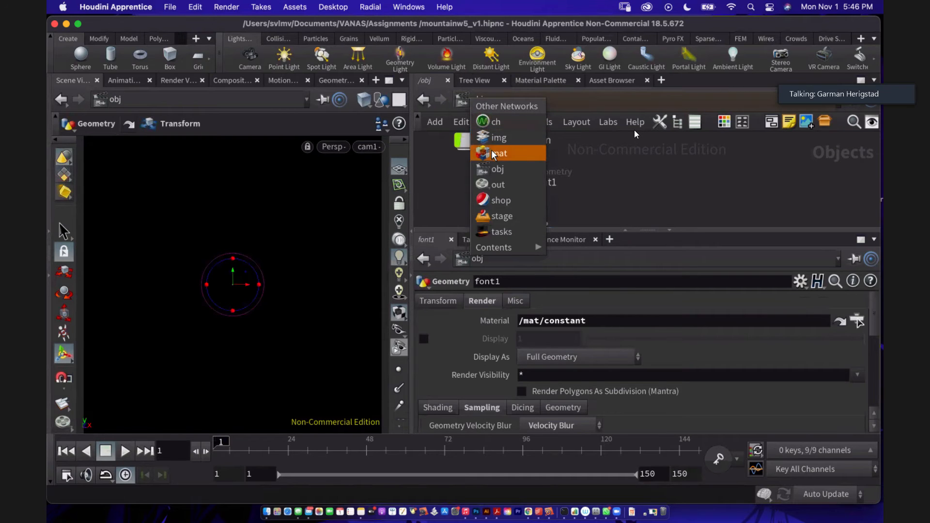
{"action": "left_click", "coordinate": [499, 184]}
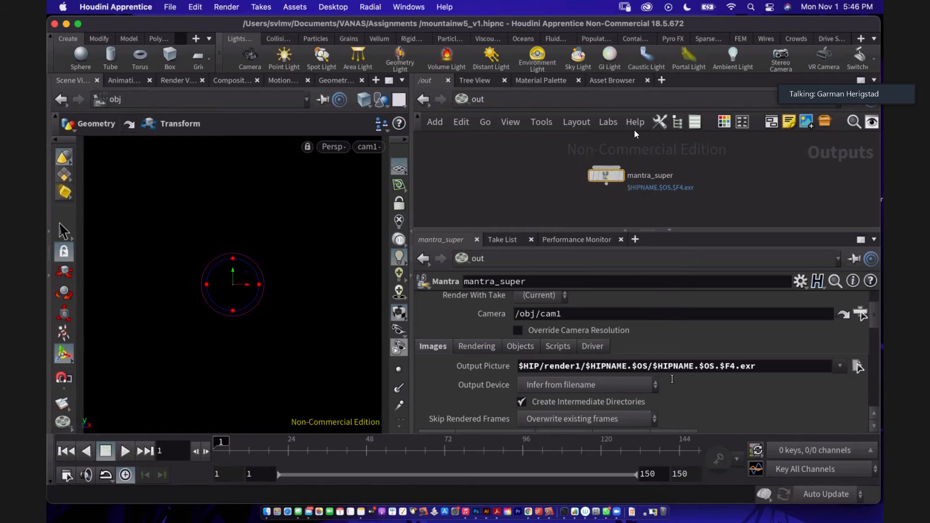
Step: Clear the mantra_super node's Candidate Objects and set its Force Objects to font1
{"action": "left_click", "coordinate": [531, 351]}
{"action": "scroll", "coordinate": [717, 357], "scroll_direction": "down", "scroll_amount": 5}
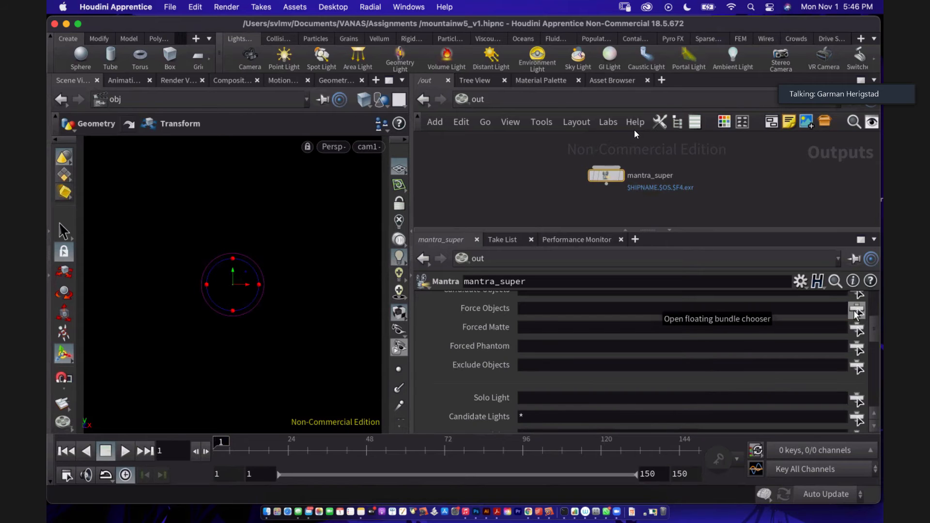
{"action": "scroll", "coordinate": [857, 314], "scroll_direction": "up", "scroll_amount": 1}
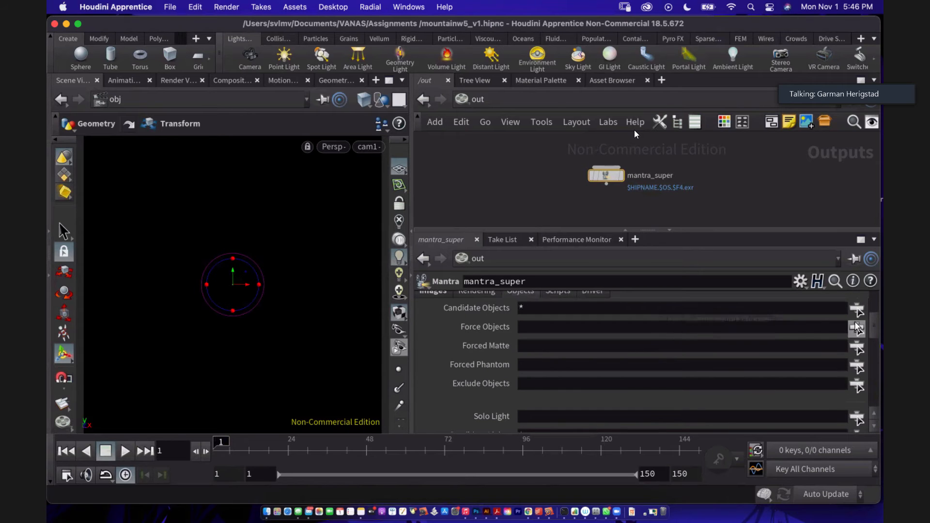
{"action": "left_click", "coordinate": [537, 311]}
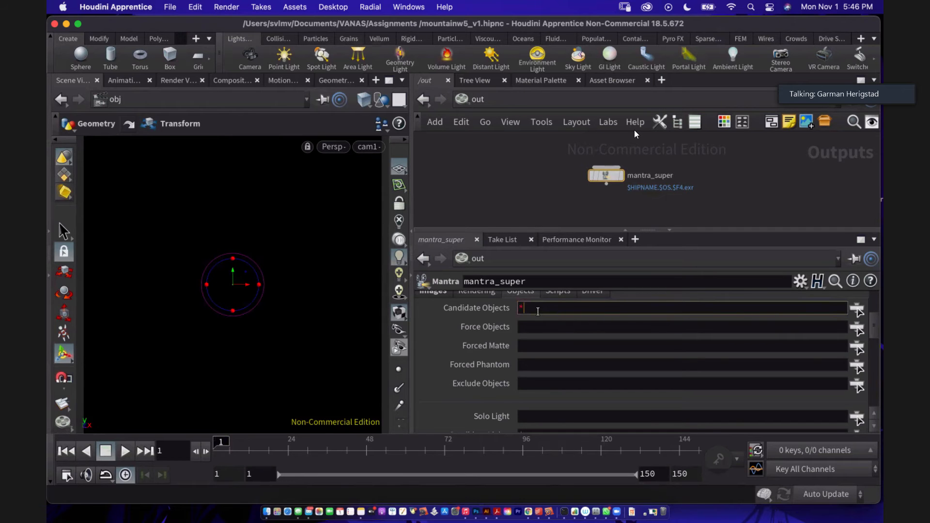
{"action": "key", "text": "BackSpace"}
{"action": "left_click", "coordinate": [858, 330]}
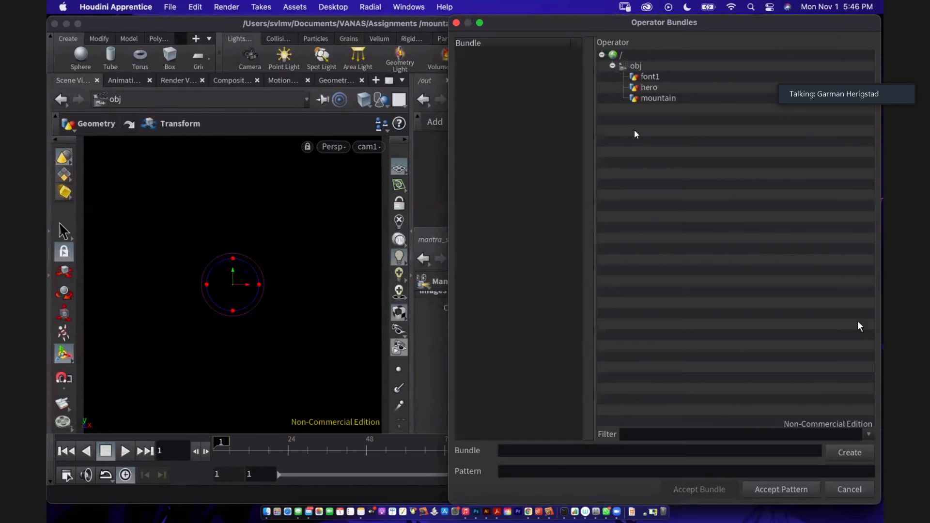
{"action": "left_click", "coordinate": [635, 77]}
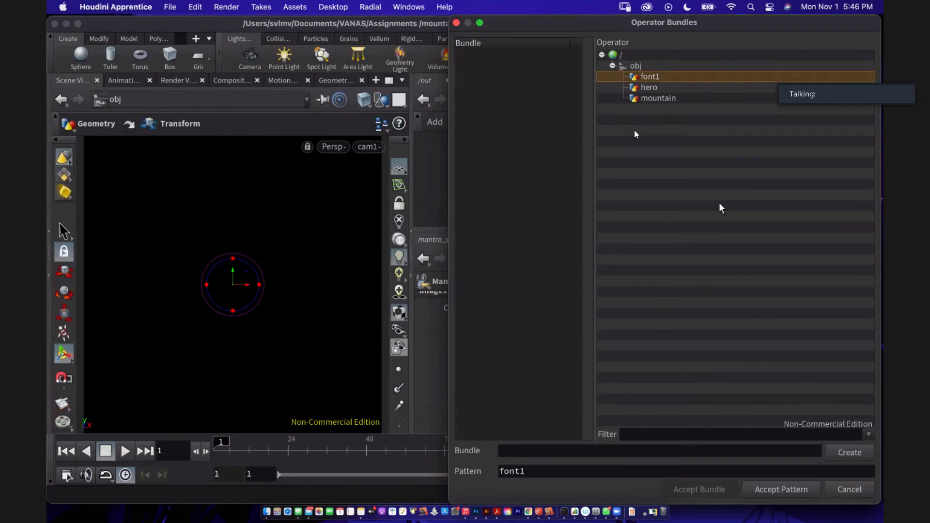
{"action": "left_click", "coordinate": [794, 490]}
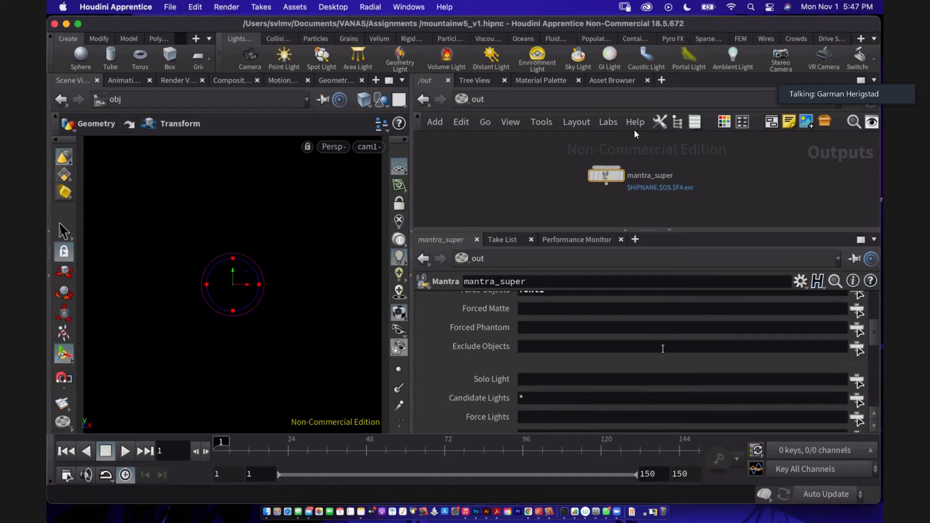
Step: Enable Allow Motion Blur in the mantra_super node's rendering settings and enlarge the parameter area
{"action": "scroll", "coordinate": [663, 349], "scroll_direction": "up", "scroll_amount": 1}
{"action": "scroll", "coordinate": [663, 349], "scroll_direction": "down", "scroll_amount": 3}
{"action": "scroll", "coordinate": [663, 349], "scroll_direction": "up", "scroll_amount": 6}
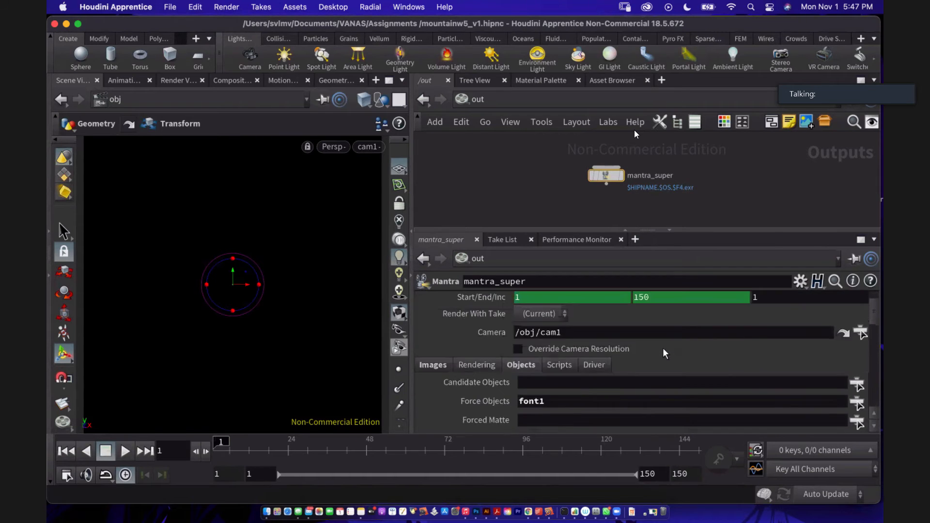
{"action": "scroll", "coordinate": [663, 351], "scroll_direction": "up", "scroll_amount": 1}
{"action": "left_click", "coordinate": [472, 385]}
{"action": "scroll", "coordinate": [581, 369], "scroll_direction": "down", "scroll_amount": 4}
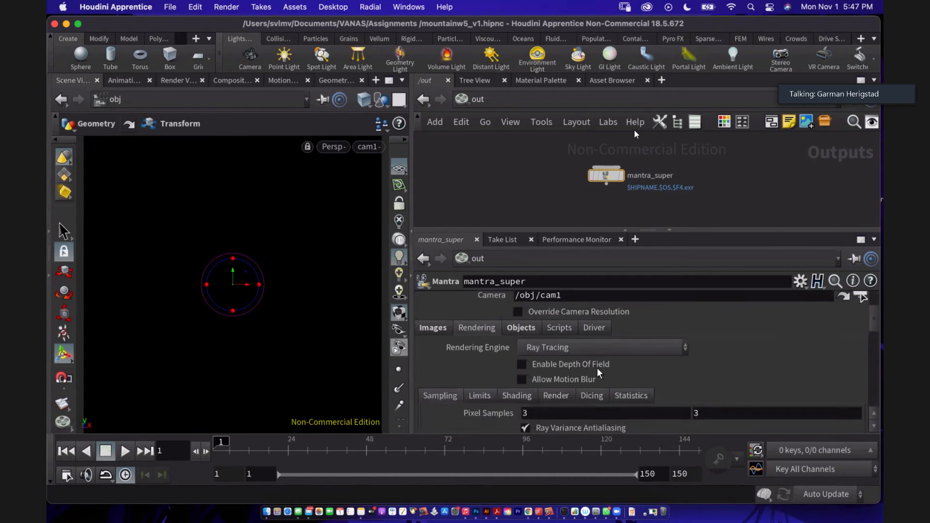
{"action": "left_click", "coordinate": [522, 361]}
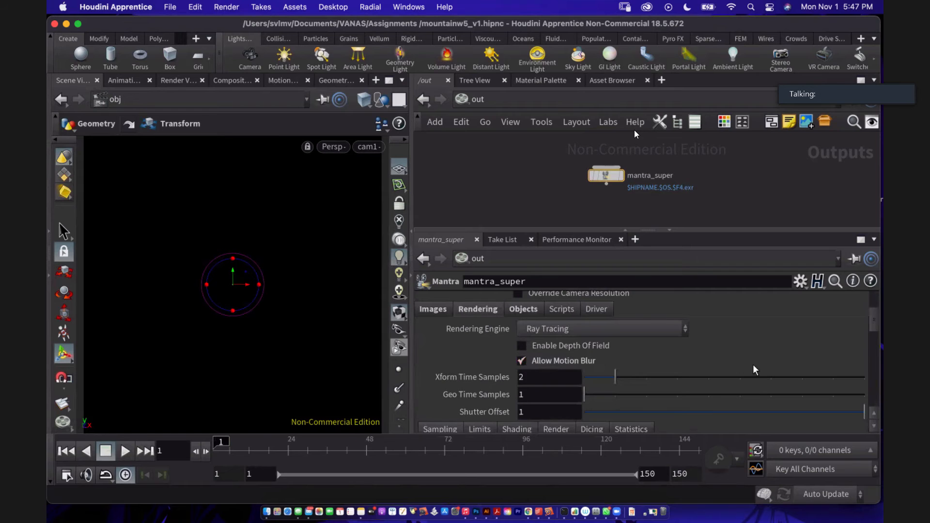
{"action": "scroll", "coordinate": [737, 359], "scroll_direction": "down", "scroll_amount": 2}
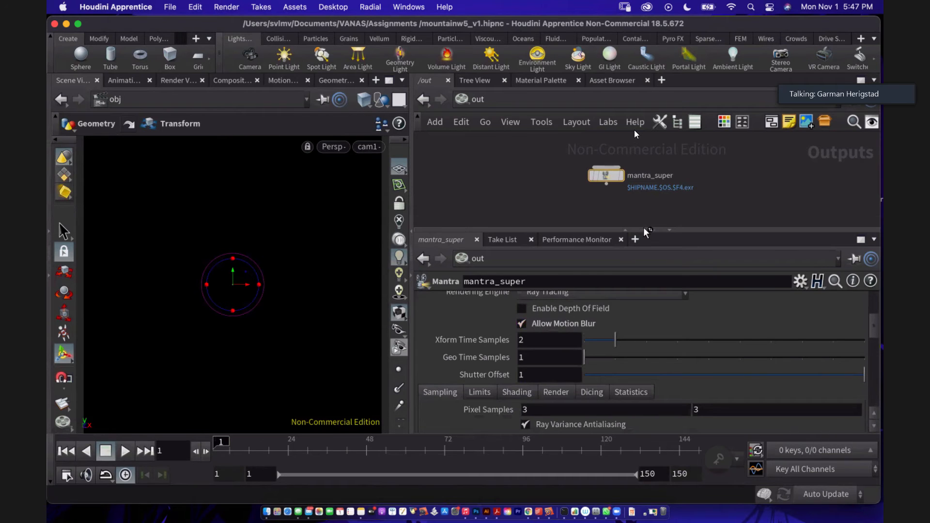
{"action": "left_click_drag", "start_coordinate": [645, 229], "coordinate": [643, 192]}
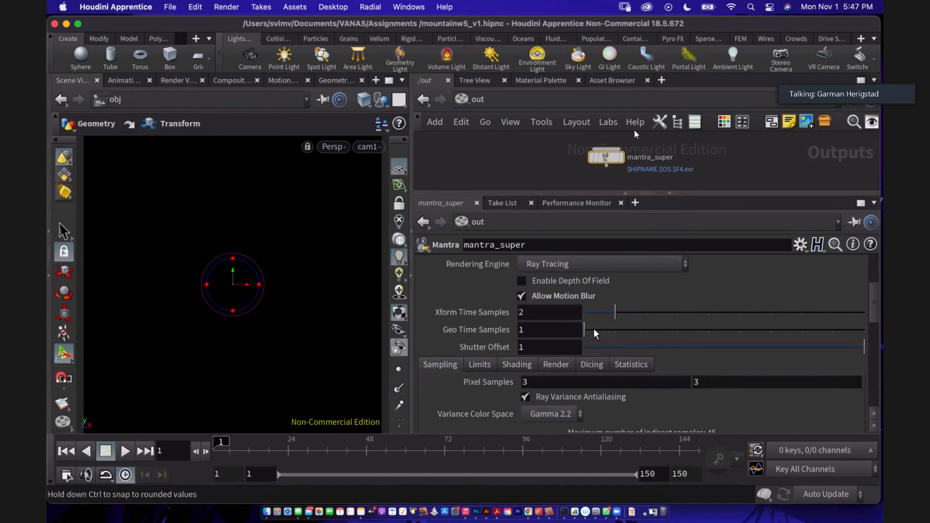
Step: Preview the text's position at frame 40 and set the current frame to 75
{"action": "left_click", "coordinate": [686, 475]}
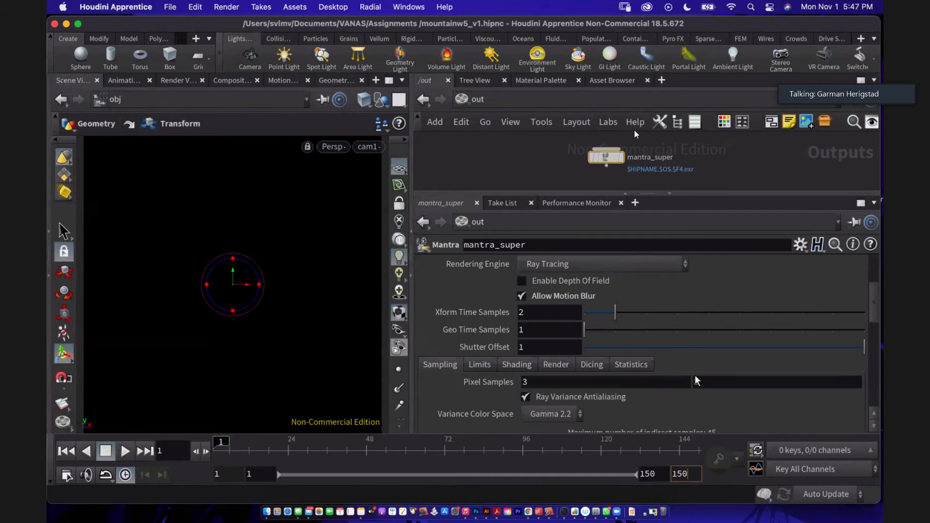
{"action": "left_click", "coordinate": [454, 452]}
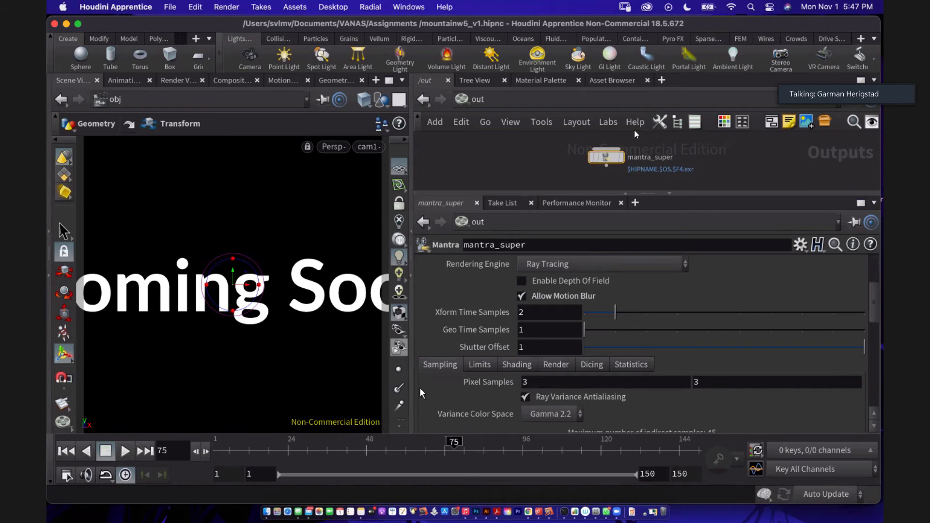
{"action": "left_click", "coordinate": [169, 449]}
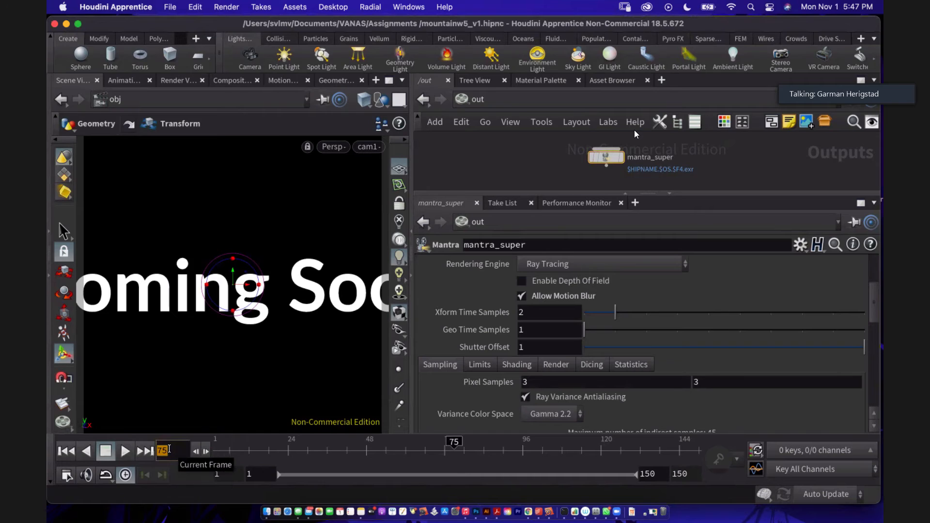
{"action": "type", "text": "40"}
{"action": "key", "text": "Return"}
{"action": "left_click", "coordinate": [169, 449]}
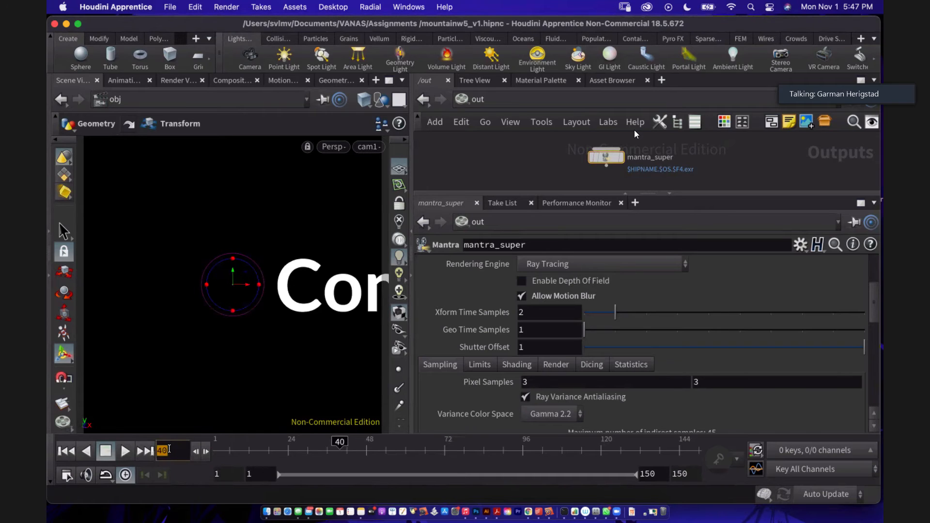
{"action": "type", "text": "75"}
{"action": "key", "text": "Return"}
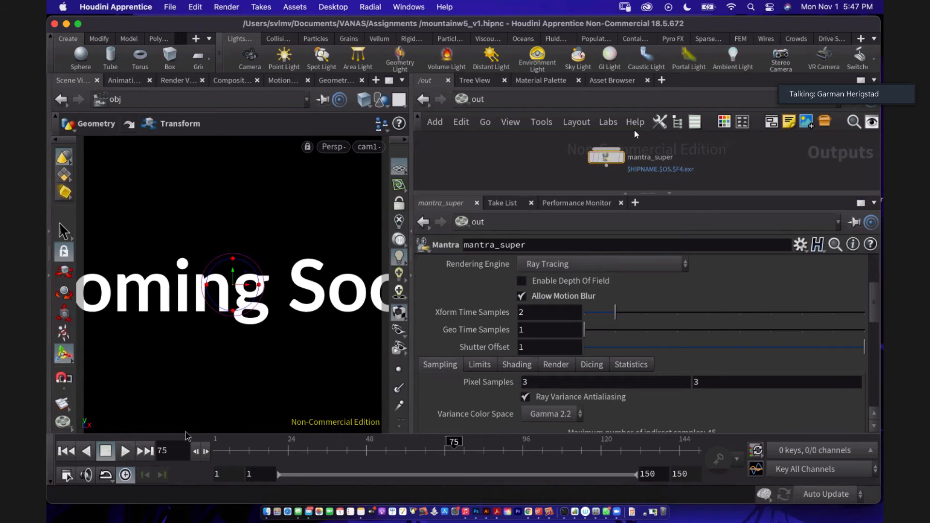
Step: Render mantra_super in the Render View through /obj/cam1 and inspect the letter edges for motion blur
{"action": "key", "text": "s"}
{"action": "left_click", "coordinate": [178, 80]}
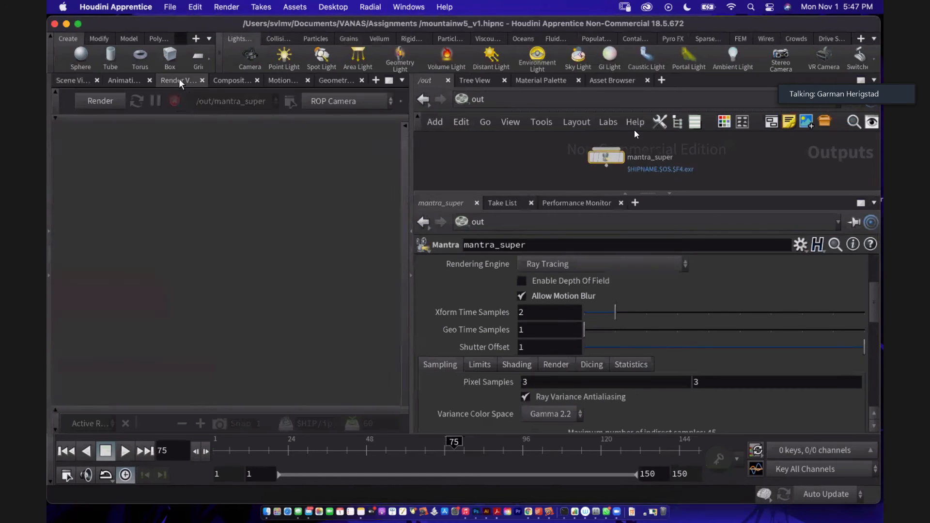
{"action": "left_click", "coordinate": [316, 103]}
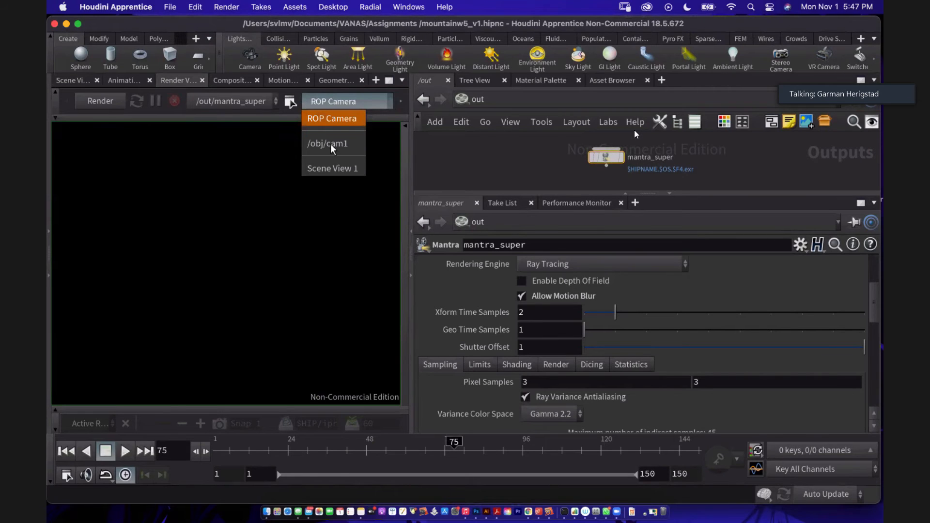
{"action": "left_click", "coordinate": [331, 144]}
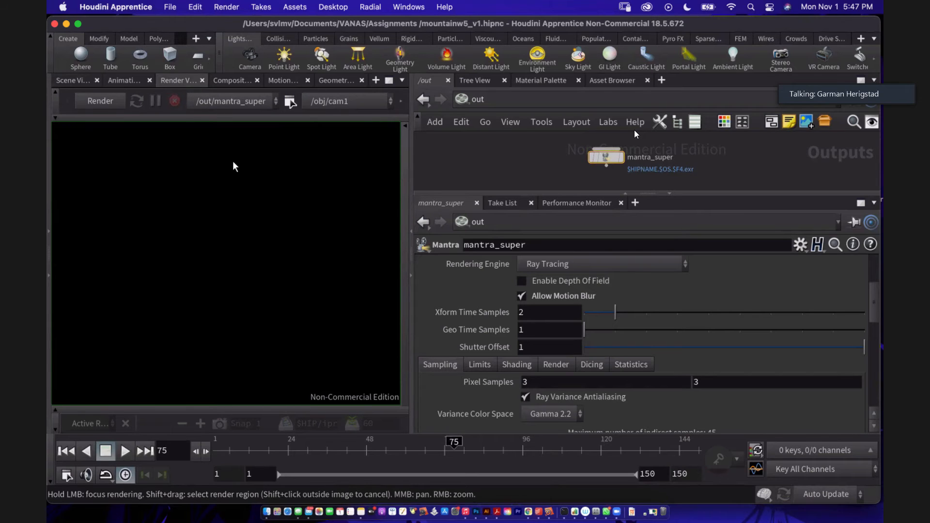
{"action": "left_click", "coordinate": [112, 100]}
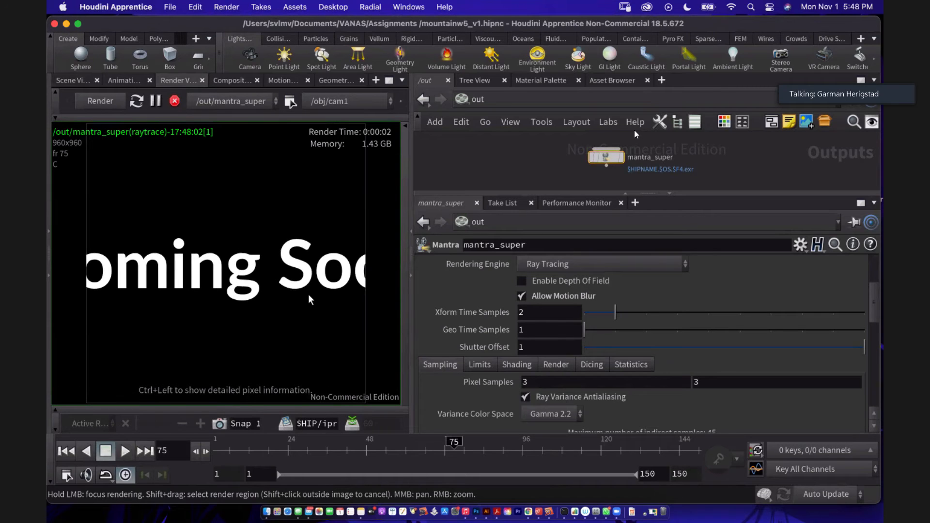
{"action": "scroll", "coordinate": [259, 258], "scroll_direction": "up", "scroll_amount": 3}
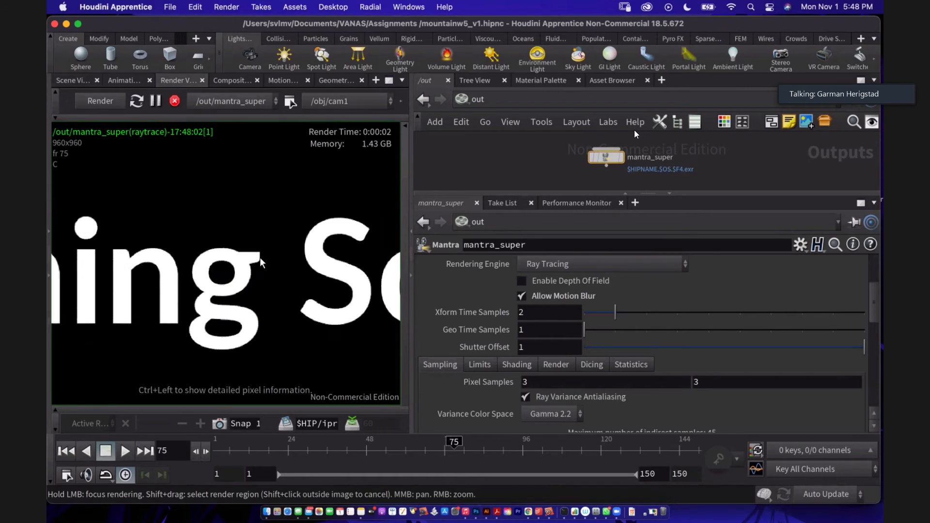
{"action": "scroll", "coordinate": [260, 262], "scroll_direction": "up", "scroll_amount": 2}
{"action": "scroll", "coordinate": [261, 263], "scroll_direction": "down", "scroll_amount": 5}
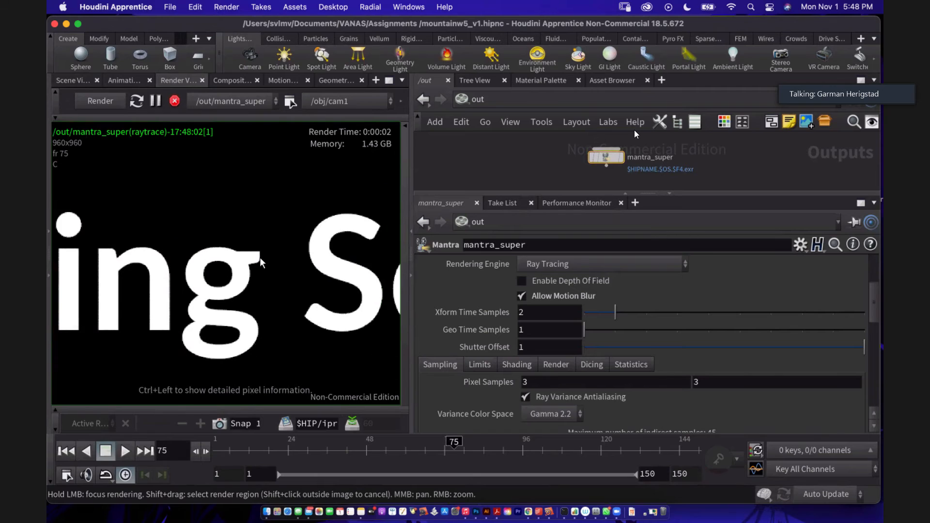
{"action": "scroll", "coordinate": [260, 258], "scroll_direction": "down", "scroll_amount": 2}
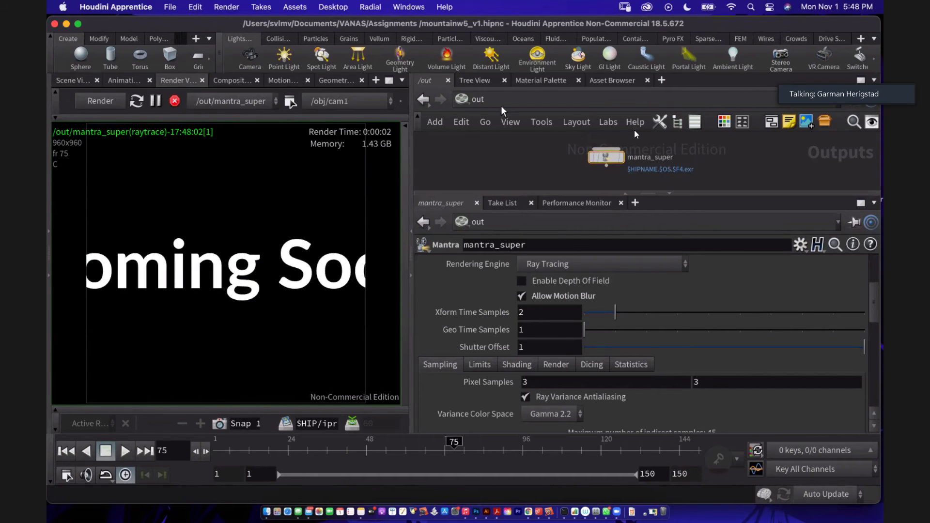
Step: Return to the object level, enter the font1 network and enlarge the network area around transform1
{"action": "left_click", "coordinate": [476, 101]}
{"action": "left_click", "coordinate": [510, 163]}
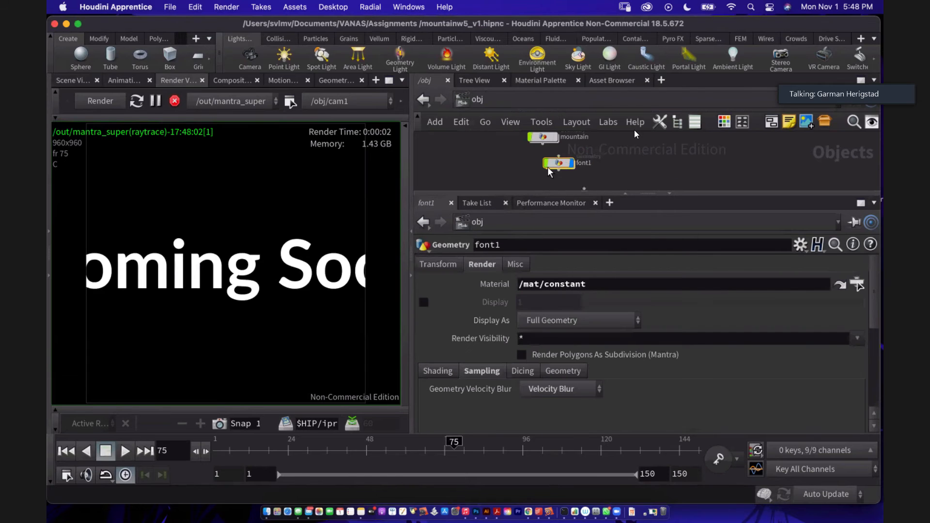
{"action": "double_click", "coordinate": [561, 163]}
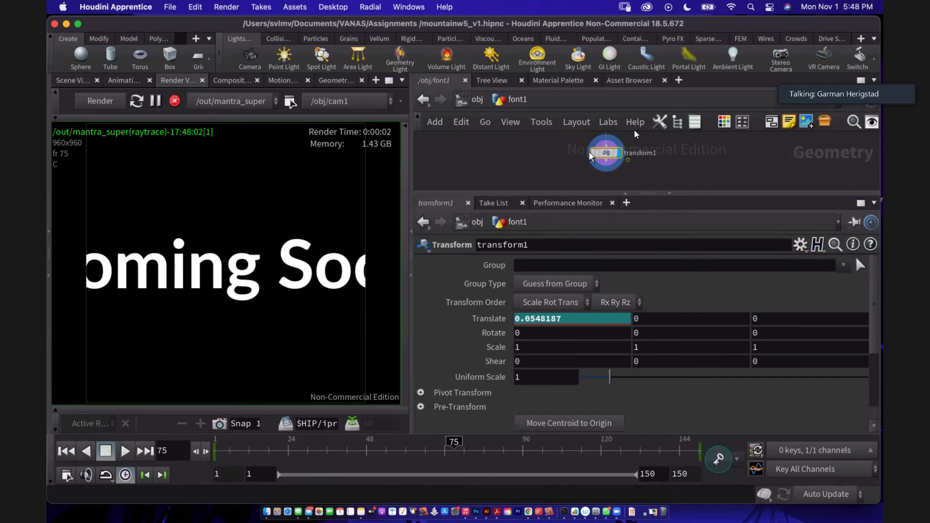
{"action": "middle_click_drag", "start_coordinate": [694, 154], "coordinate": [689, 178]}
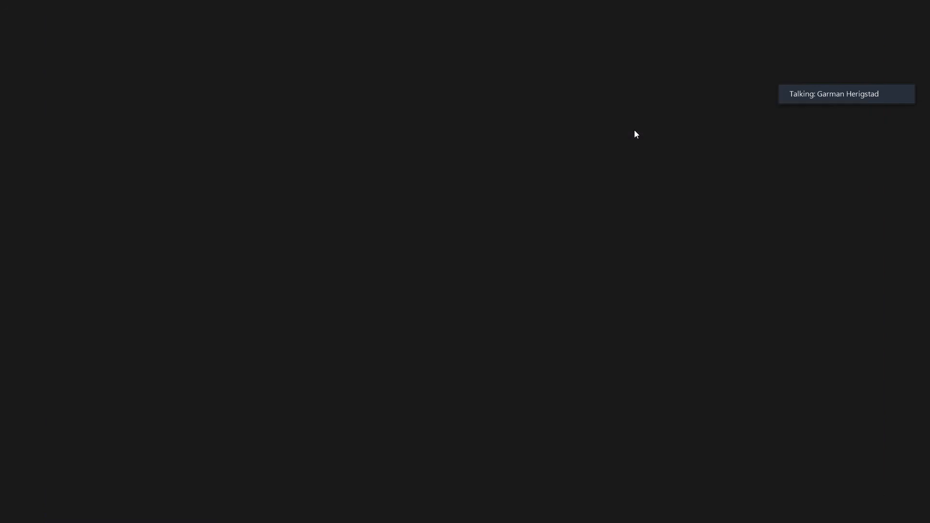
{"action": "left_click_drag", "start_coordinate": [655, 194], "coordinate": [665, 235]}
{"action": "middle_click_drag", "start_coordinate": [684, 197], "coordinate": [683, 166]}
Step: Add a Trail node after transform1 as the displayed output and set its Result Type to Compute Velocity
{"action": "key", "text": "Tab"}
{"action": "type", "text": "trail"}
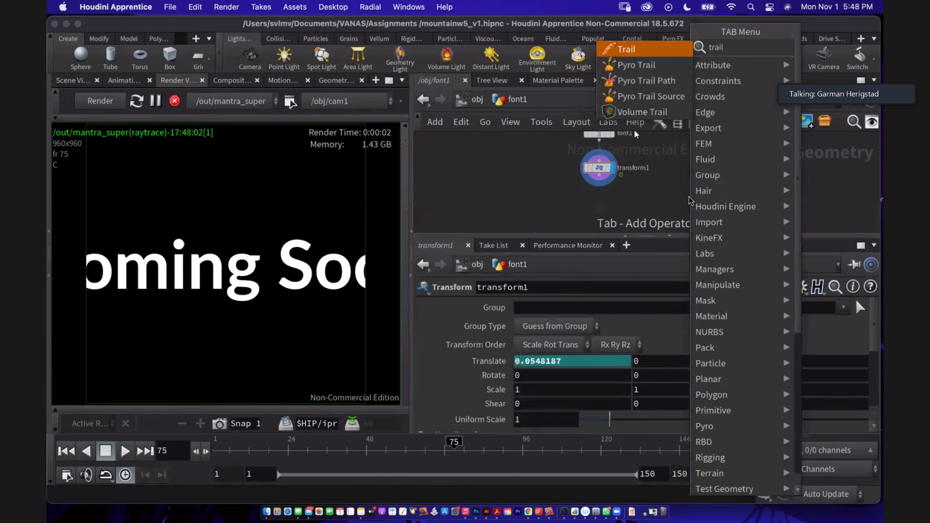
{"action": "key", "text": "Escape"}
{"action": "left_click", "coordinate": [690, 198]}
{"action": "left_click_drag", "start_coordinate": [686, 196], "coordinate": [621, 208]}
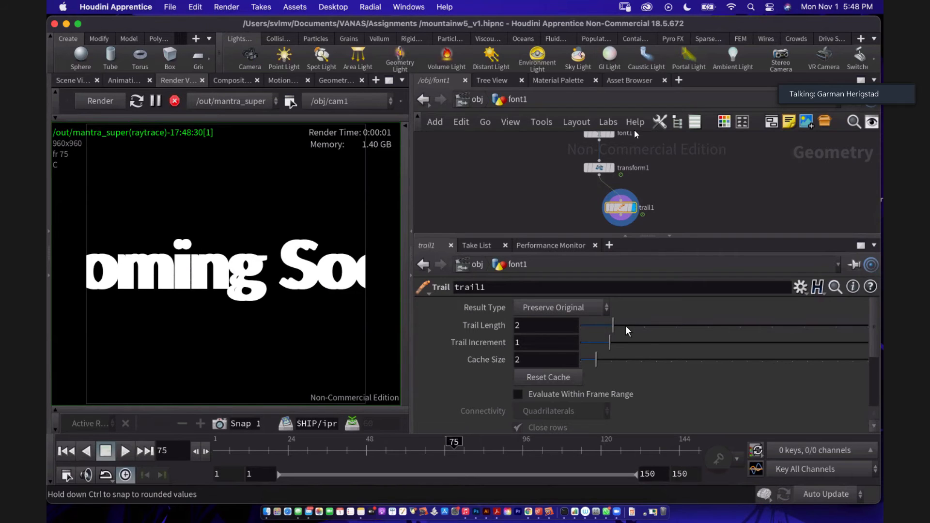
{"action": "left_click", "coordinate": [559, 307]}
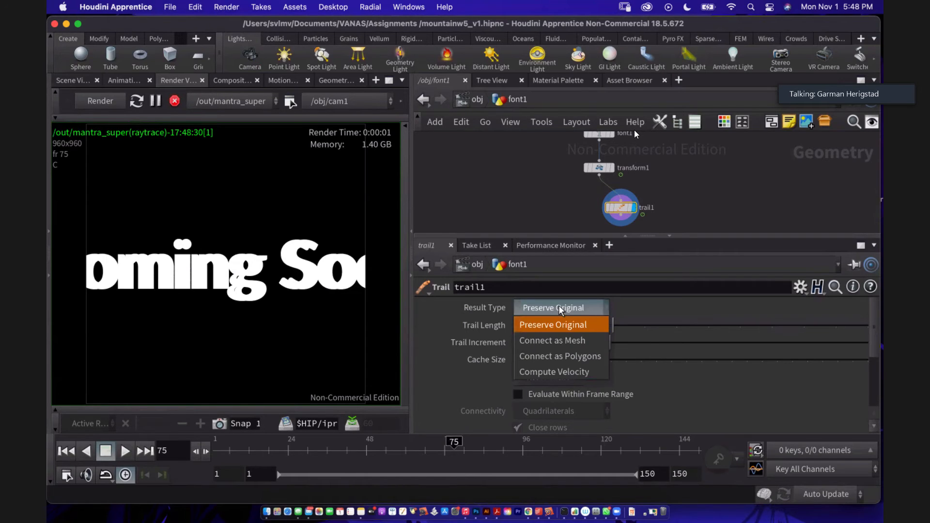
{"action": "left_click", "coordinate": [583, 371]}
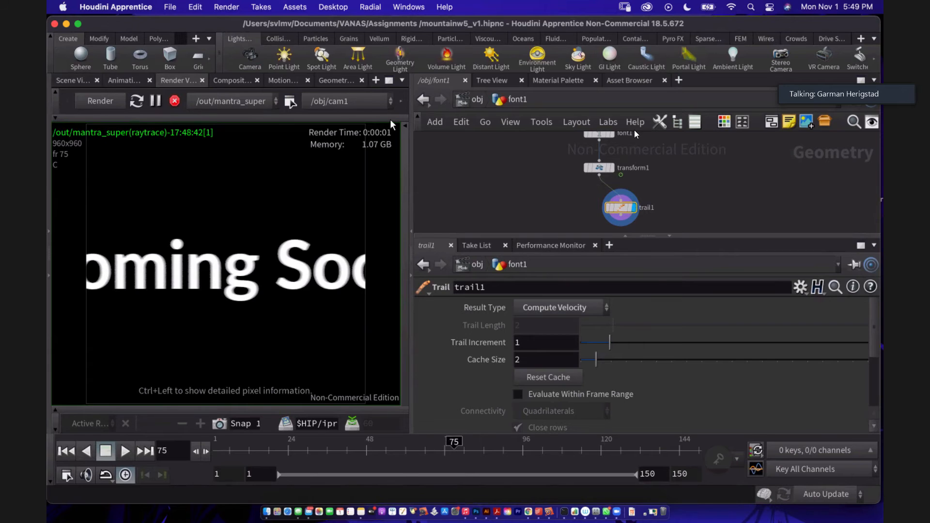
Step: Switch the network to out, enlarge the mantra_super parameter area and stop the live preview render
{"action": "left_click", "coordinate": [467, 103]}
{"action": "left_click", "coordinate": [467, 103]}
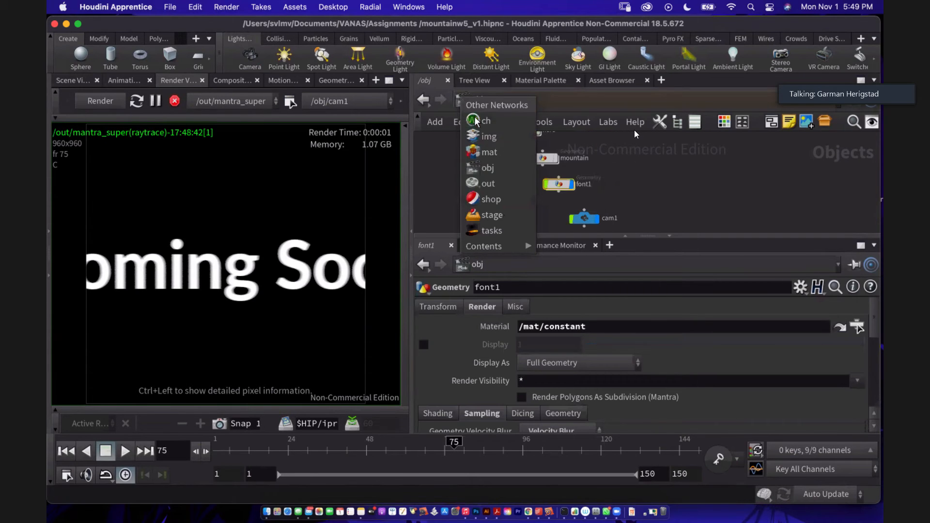
{"action": "left_click", "coordinate": [487, 184]}
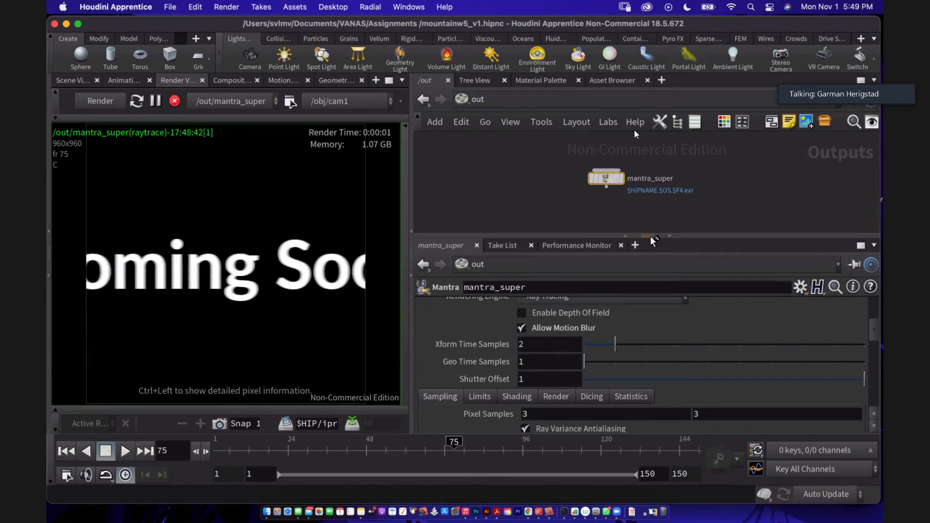
{"action": "left_click_drag", "start_coordinate": [650, 237], "coordinate": [646, 199]}
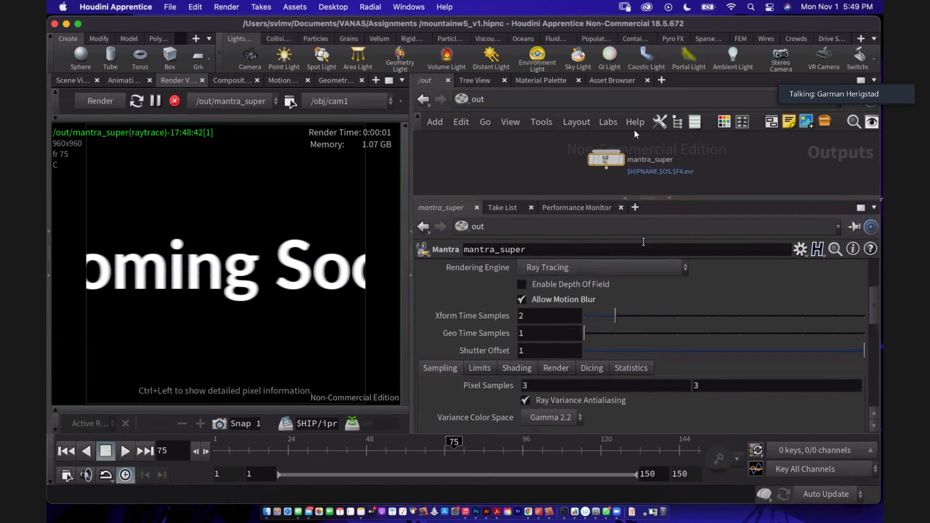
{"action": "left_click", "coordinate": [176, 105]}
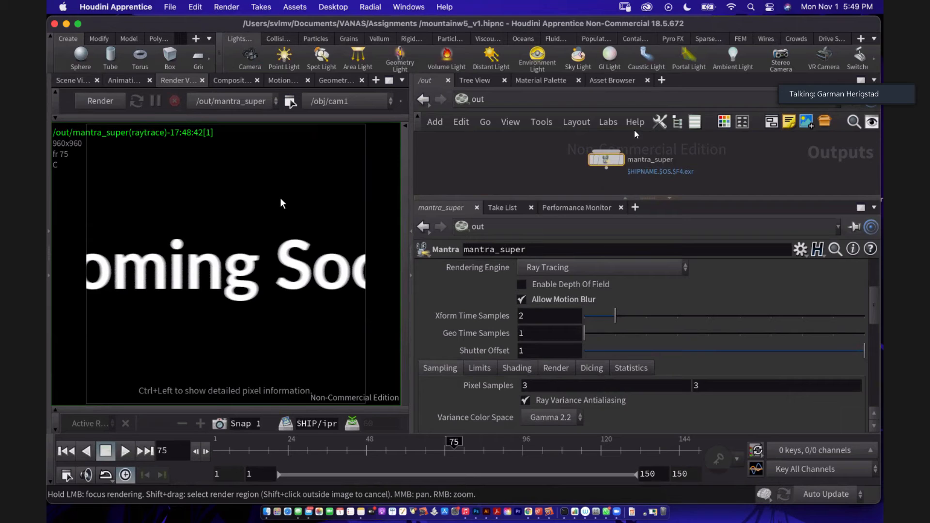
{"action": "key", "text": "XF86AudioRaiseVolume"}
{"action": "key", "text": "XF86AudioRaiseVolume"}
Step: Start rendering mantra_super's frames 1 to 150 to disk and move the progress window lower
{"action": "scroll", "coordinate": [623, 289], "scroll_direction": "up", "scroll_amount": 3}
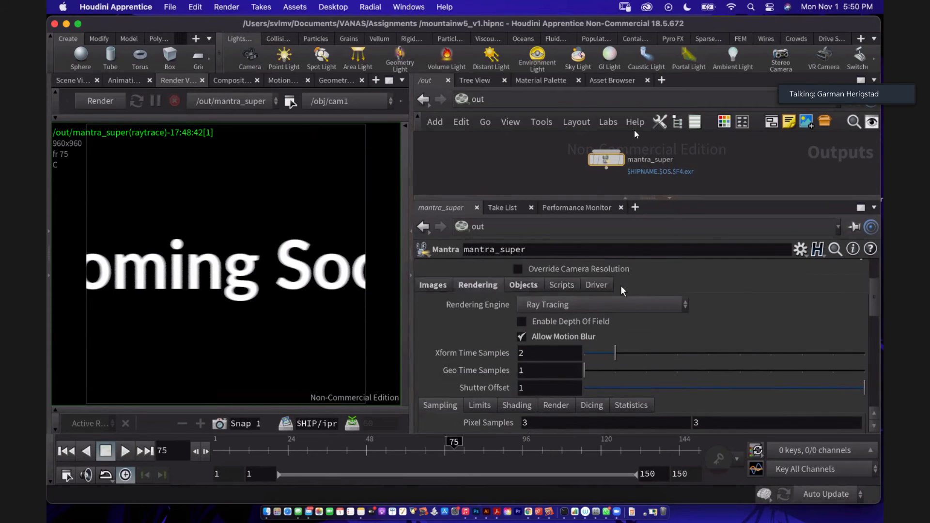
{"action": "scroll", "coordinate": [622, 288], "scroll_direction": "up", "scroll_amount": 6}
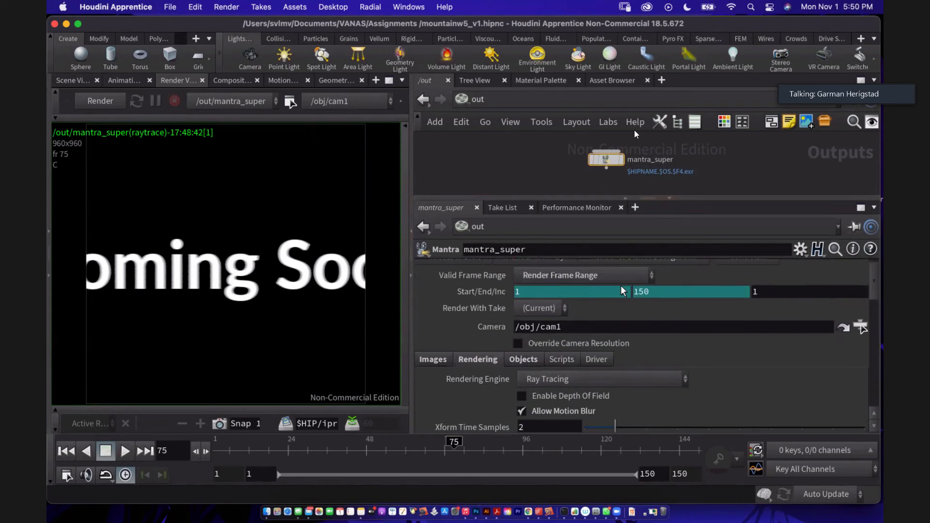
{"action": "scroll", "coordinate": [621, 290], "scroll_direction": "up", "scroll_amount": 1}
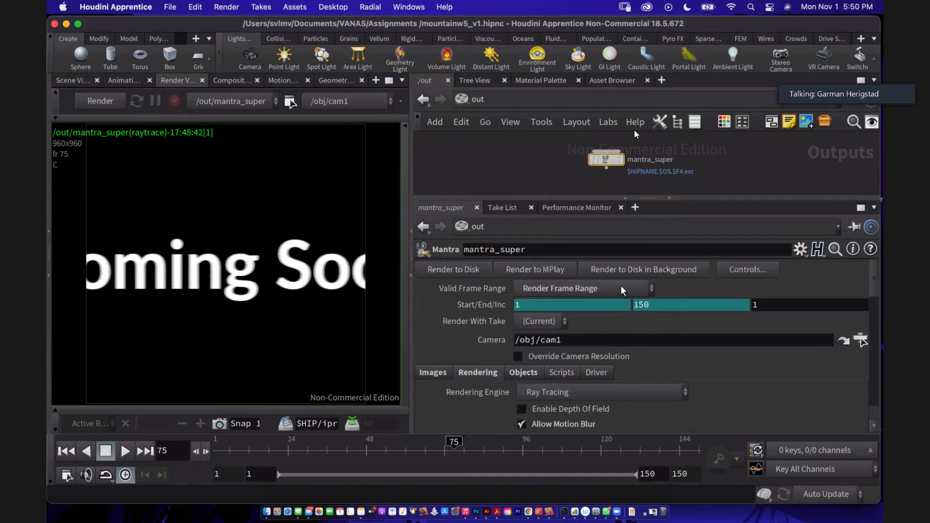
{"action": "left_click", "coordinate": [468, 266]}
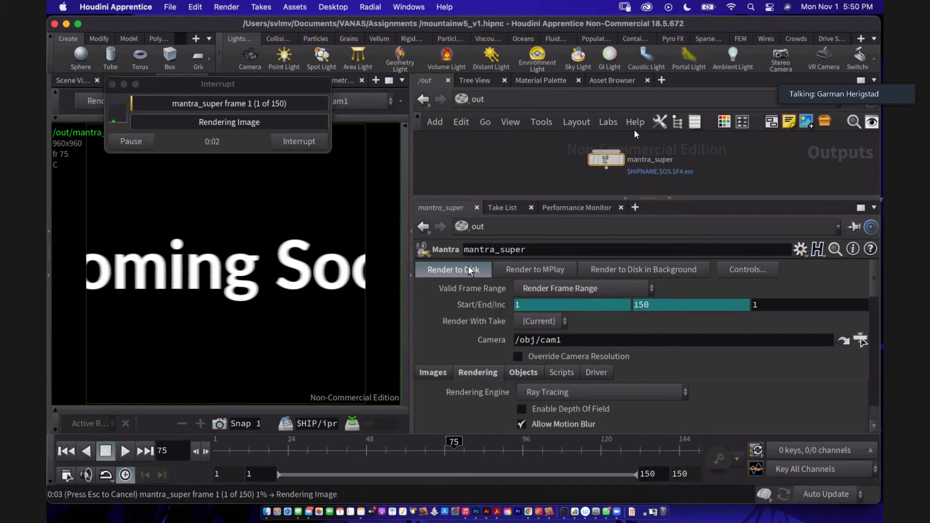
{"action": "left_click_drag", "start_coordinate": [178, 88], "coordinate": [224, 162]}
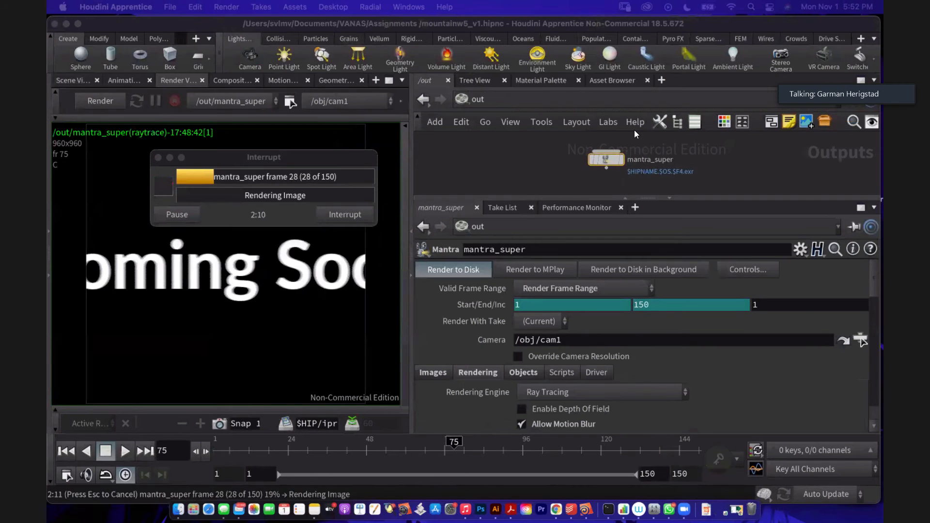
{"action": "key", "text": "XF86AudioRaiseVolume"}
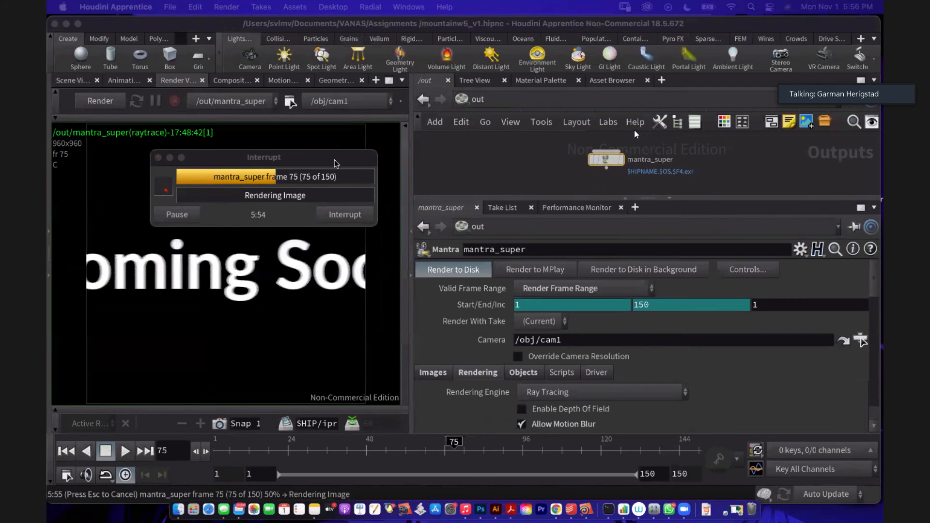
Step: Interrupt the disk render, look through the rendered EXR frames in Finder and move that window out of view
{"action": "left_click", "coordinate": [352, 211]}
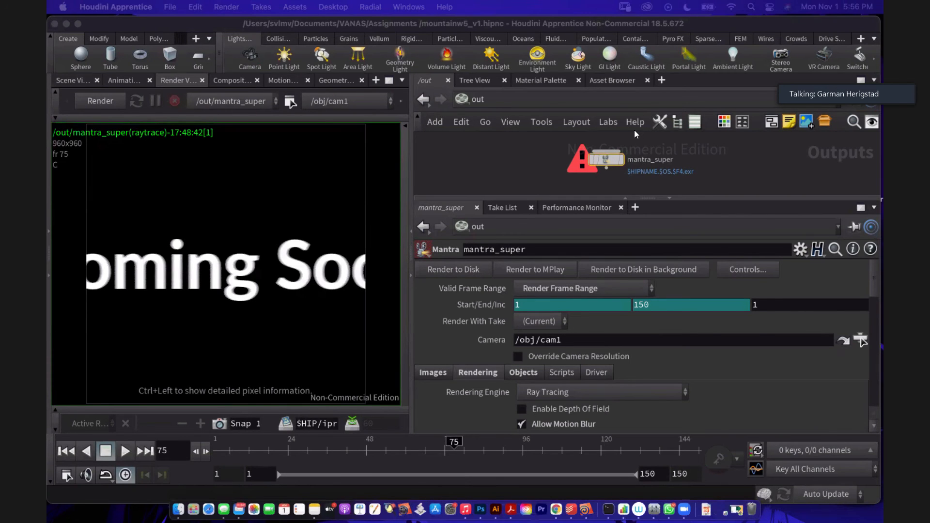
{"action": "left_click_drag", "start_coordinate": [929, 189], "coordinate": [278, 59]}
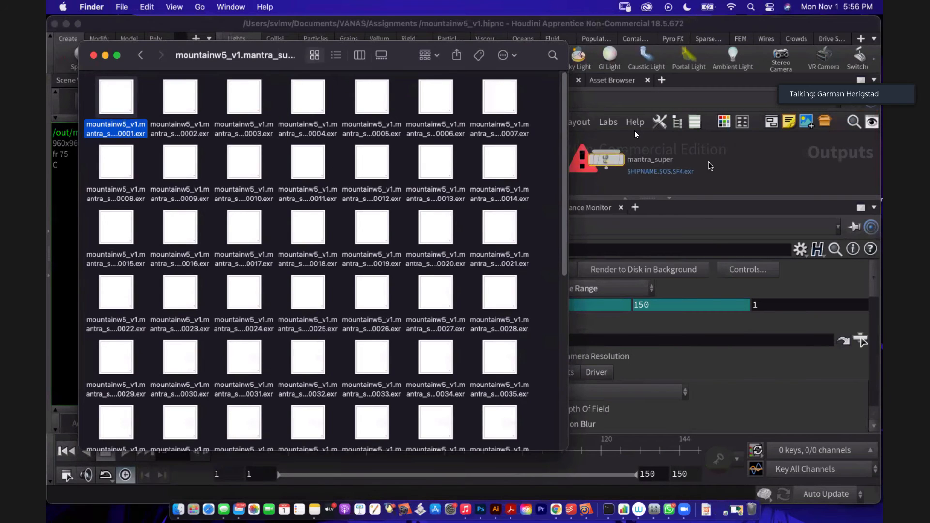
{"action": "scroll", "coordinate": [472, 196], "scroll_direction": "down", "scroll_amount": 3}
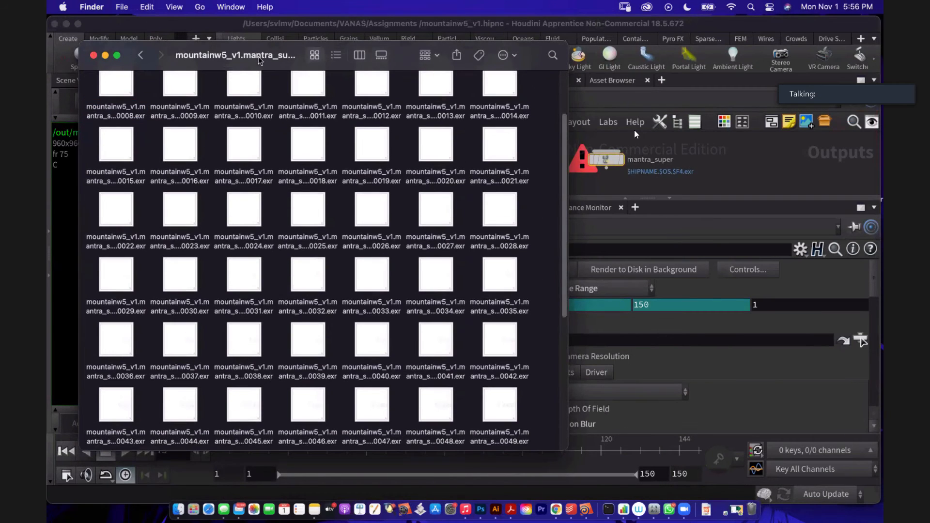
{"action": "left_click_drag", "start_coordinate": [264, 59], "coordinate": [474, 100]}
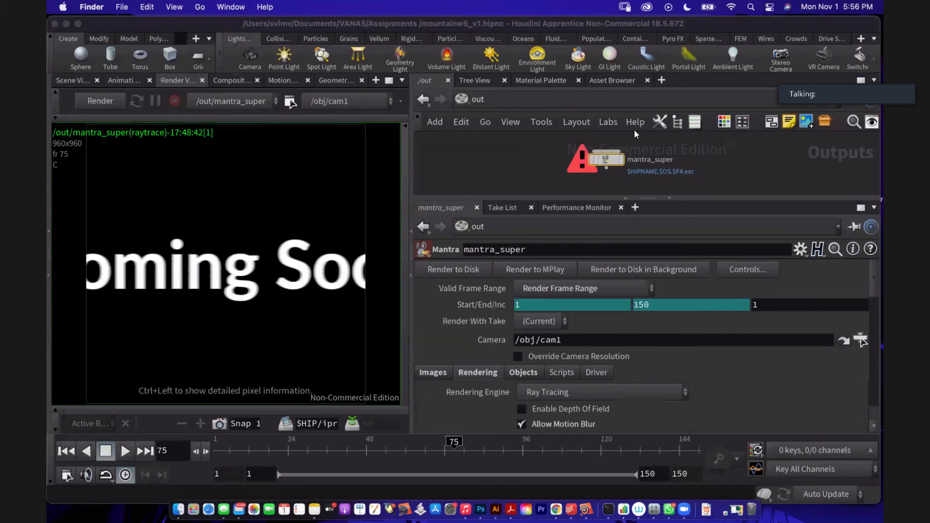
Step: Switch the network from out to obj, enlarge the network area and go inside the mountain geometry
{"action": "left_click", "coordinate": [472, 99]}
{"action": "left_click", "coordinate": [472, 99]}
{"action": "left_click", "coordinate": [505, 168]}
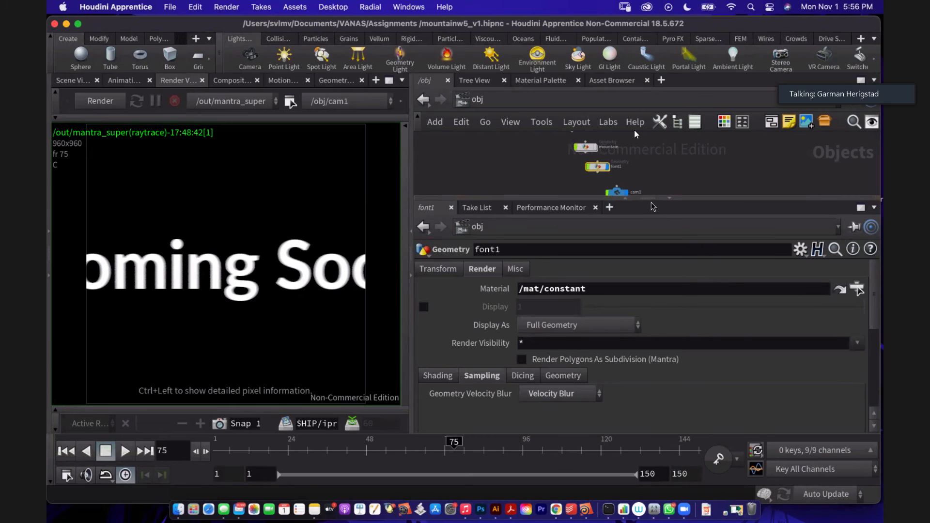
{"action": "left_click_drag", "start_coordinate": [652, 197], "coordinate": [652, 289]}
{"action": "scroll", "coordinate": [606, 189], "scroll_direction": "up", "scroll_amount": 2}
{"action": "left_click", "coordinate": [605, 189]}
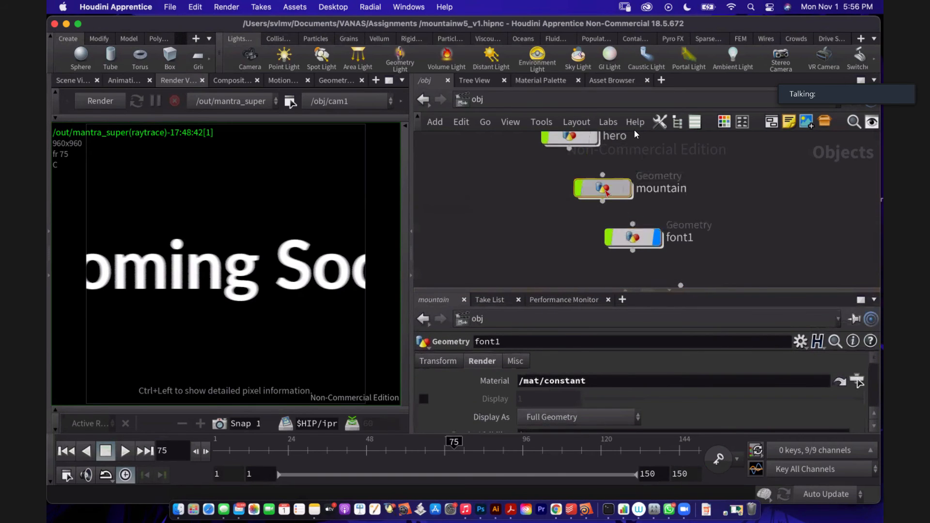
{"action": "double_click", "coordinate": [605, 190]}
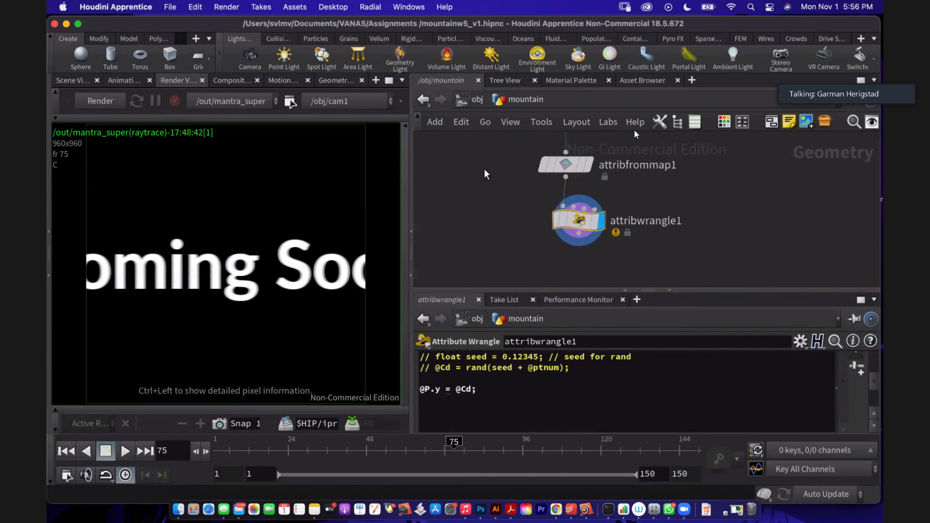
Step: Show the scene view, go to frame 40 and tumble the viewport out of the cam1 view
{"action": "left_click", "coordinate": [75, 81]}
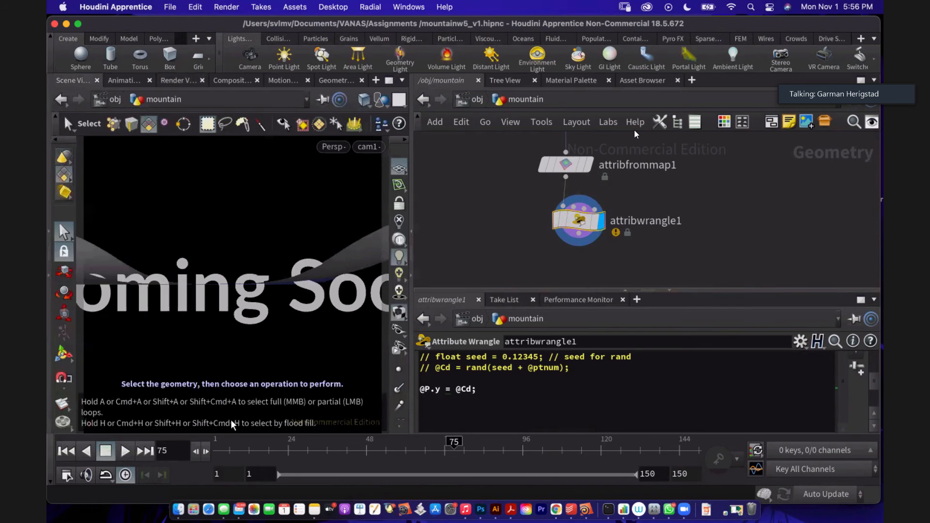
{"action": "left_click", "coordinate": [166, 451]}
{"action": "type", "text": "40"}
{"action": "key", "text": "Return"}
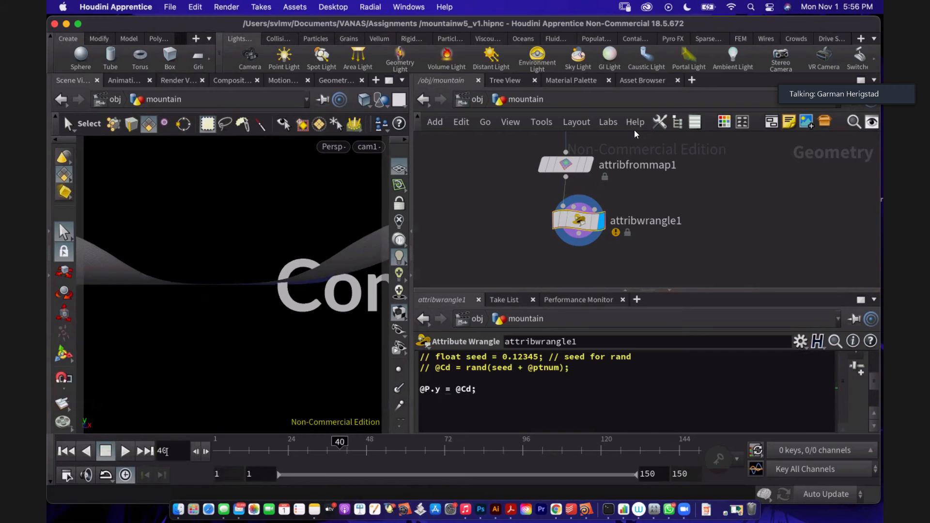
{"action": "key", "text": "Escape"}
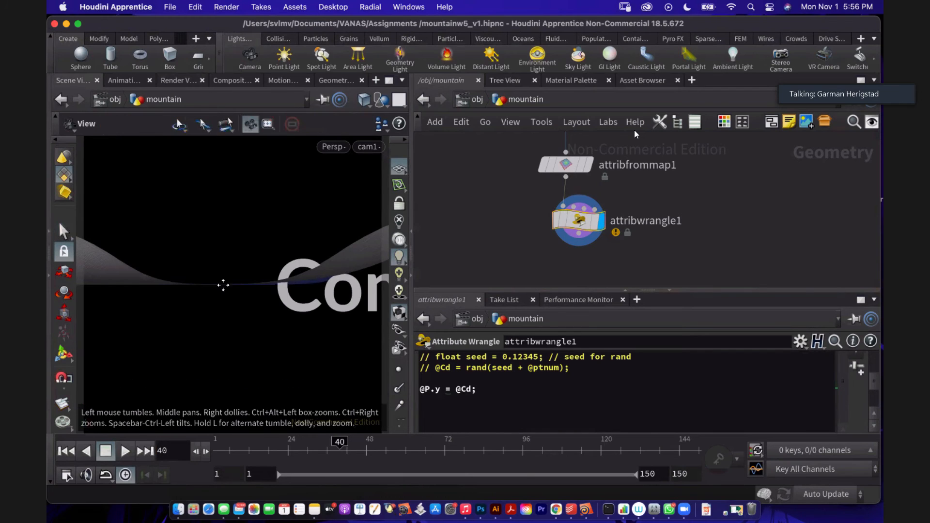
{"action": "left_click_drag", "start_coordinate": [223, 285], "coordinate": [218, 310]}
{"action": "key", "text": "s"}
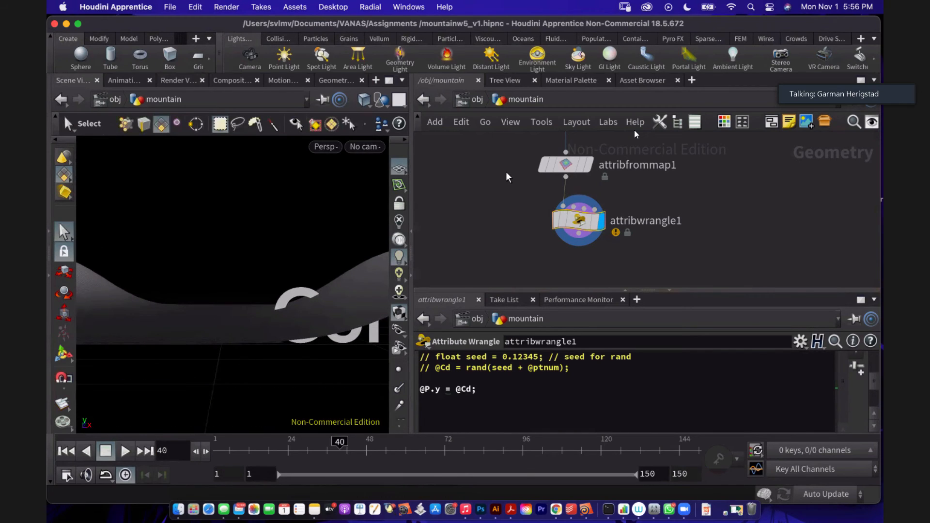
Step: Turn off the display of font1 at the object level and return inside the mountain geometry
{"action": "left_click", "coordinate": [475, 99]}
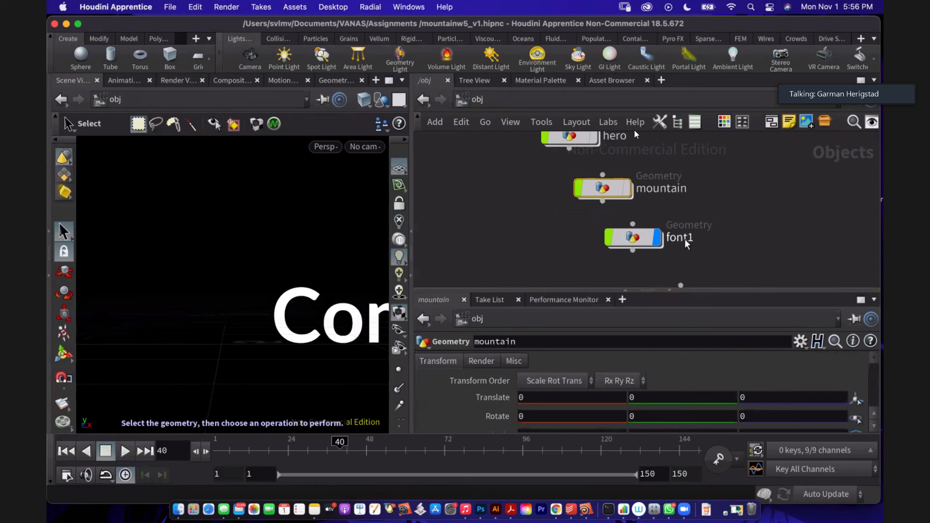
{"action": "double_click", "coordinate": [615, 190]}
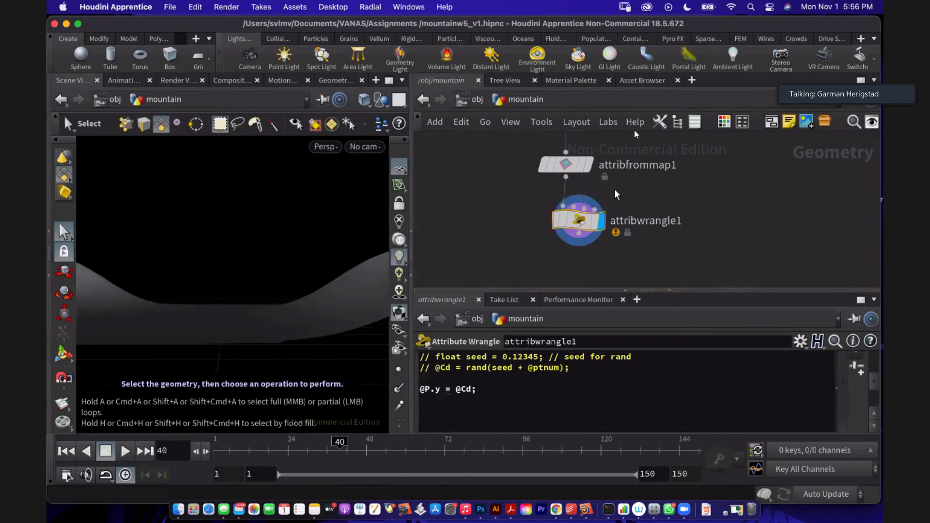
{"action": "left_click", "coordinate": [477, 100]}
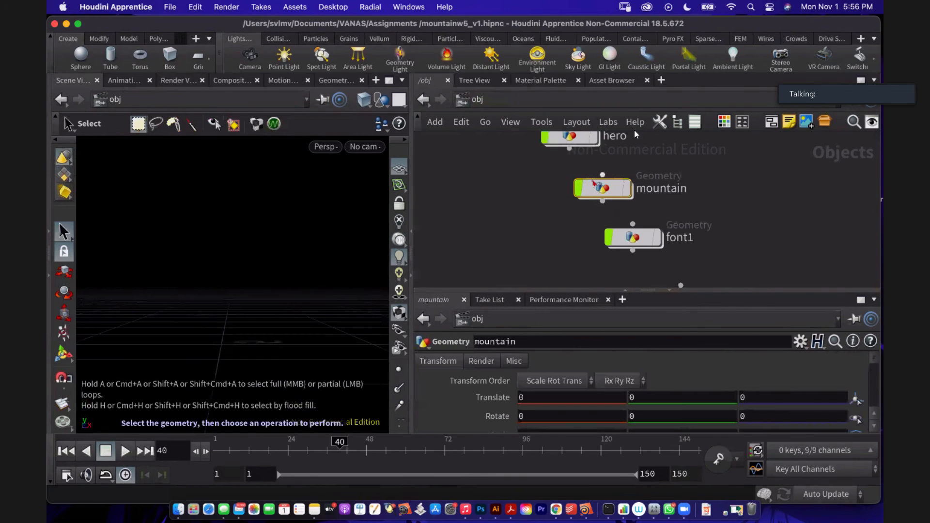
{"action": "left_click", "coordinate": [629, 194]}
{"action": "double_click", "coordinate": [604, 190]}
Step: Widen the viewport area and adjust the view to show the whole mountain terrain from above
{"action": "left_click_drag", "start_coordinate": [248, 319], "coordinate": [256, 327], "text": "alt"}
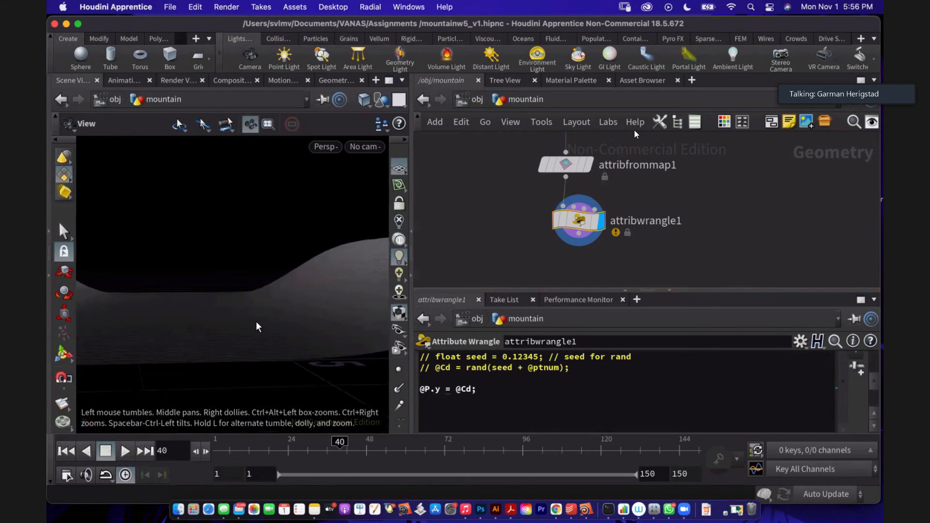
{"action": "key", "text": "s"}
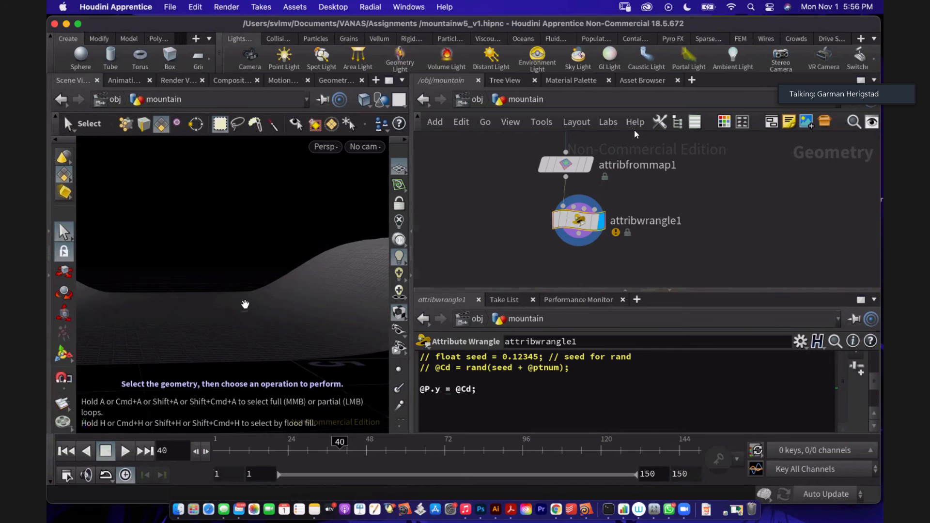
{"action": "key", "text": "Escape"}
{"action": "left_click_drag", "start_coordinate": [244, 306], "coordinate": [286, 318]}
{"action": "key", "text": "s"}
{"action": "key", "text": "Escape"}
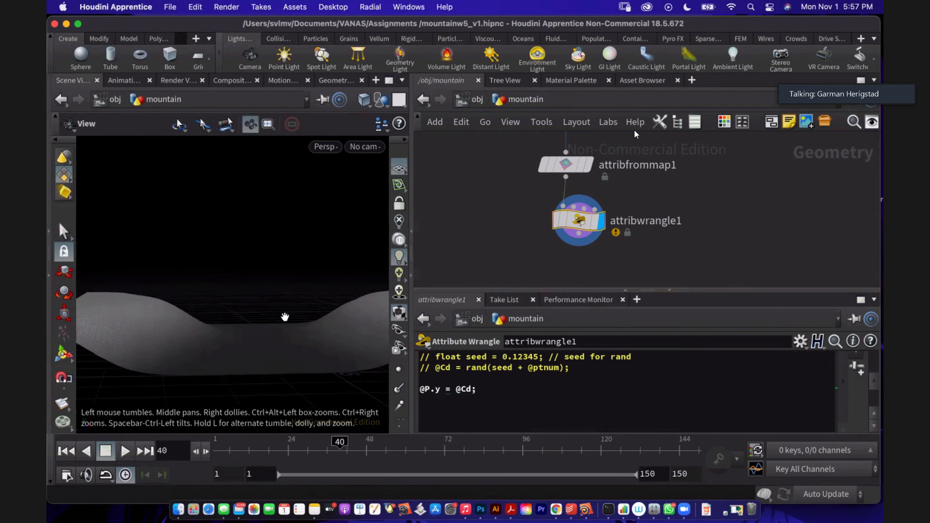
{"action": "left_click_drag", "start_coordinate": [285, 318], "coordinate": [287, 314]}
{"action": "left_click_drag", "start_coordinate": [412, 258], "coordinate": [466, 253]}
{"action": "left_click_drag", "start_coordinate": [309, 251], "coordinate": [266, 270], "text": "alt"}
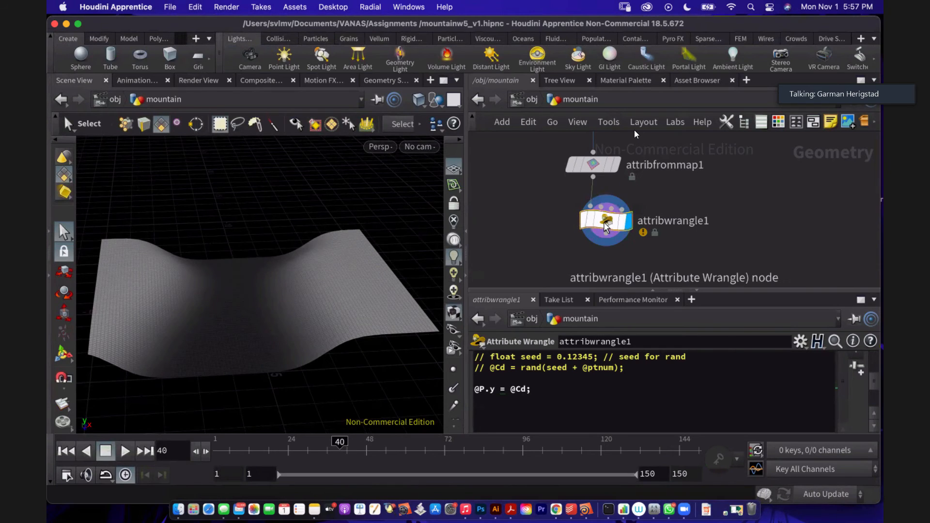
Step: Duplicate attribfrommap1 and attribwrangle1 and place the copies beside the original branch under grid1
{"action": "mouse_move", "coordinate": [648, 226]}
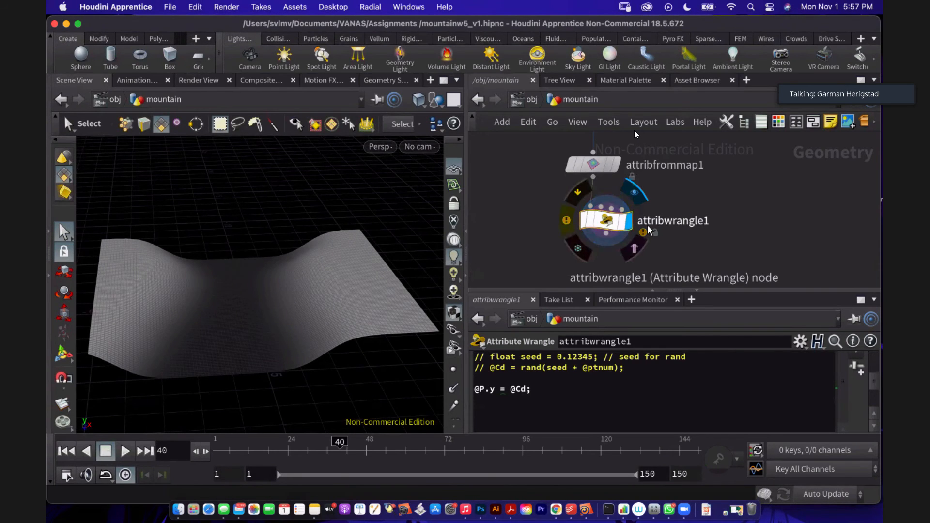
{"action": "left_click", "coordinate": [504, 368]}
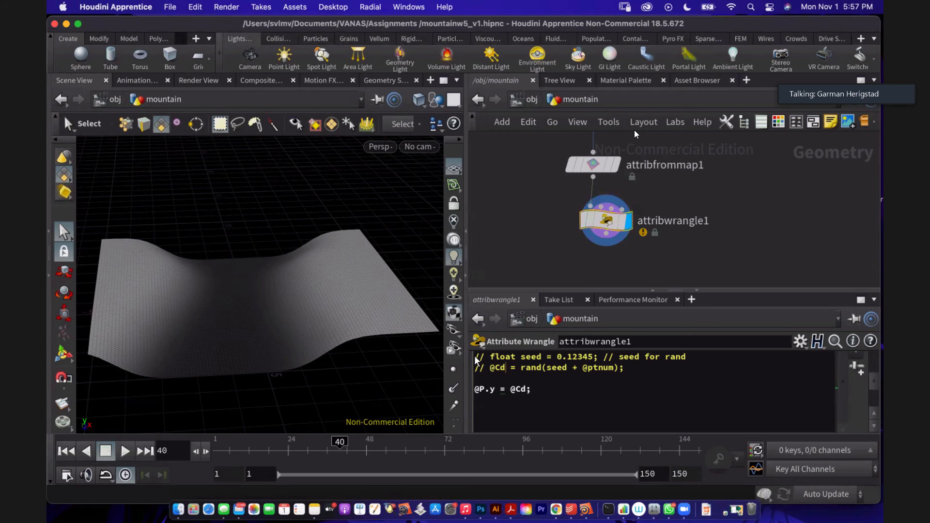
{"action": "mouse_move", "coordinate": [608, 224]}
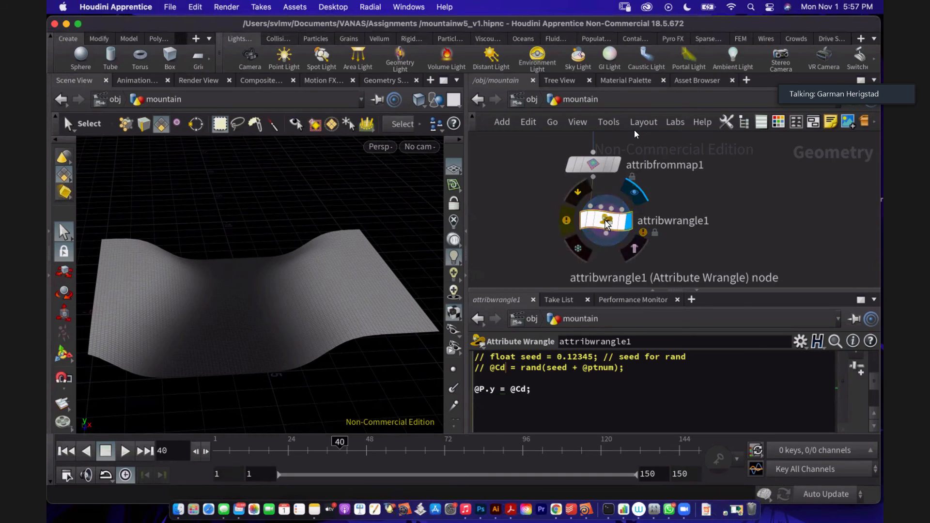
{"action": "left_click_drag", "start_coordinate": [552, 147], "coordinate": [649, 257]}
{"action": "key", "text": "super+c"}
{"action": "key", "text": "super+v"}
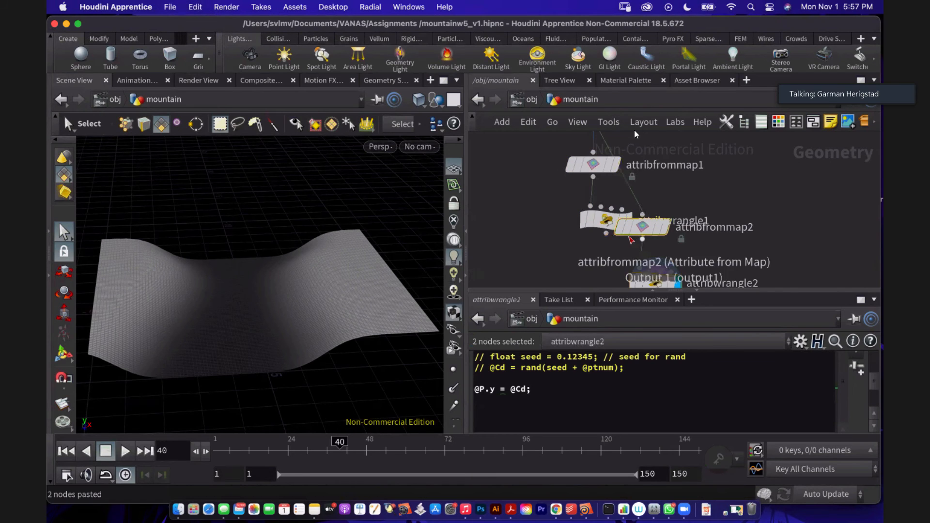
{"action": "left_click", "coordinate": [525, 184]}
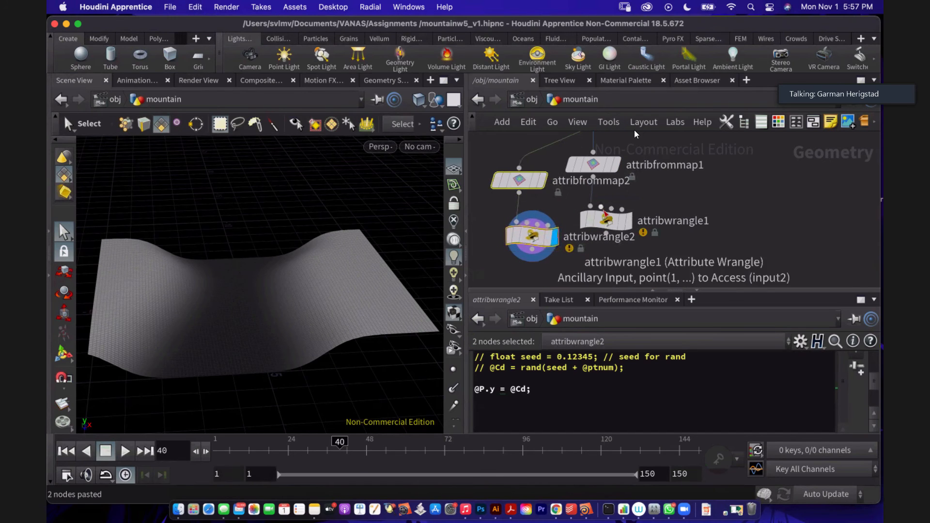
{"action": "middle_click_drag", "start_coordinate": [662, 200], "coordinate": [736, 224]}
{"action": "scroll", "coordinate": [737, 223], "scroll_direction": "down", "scroll_amount": 3}
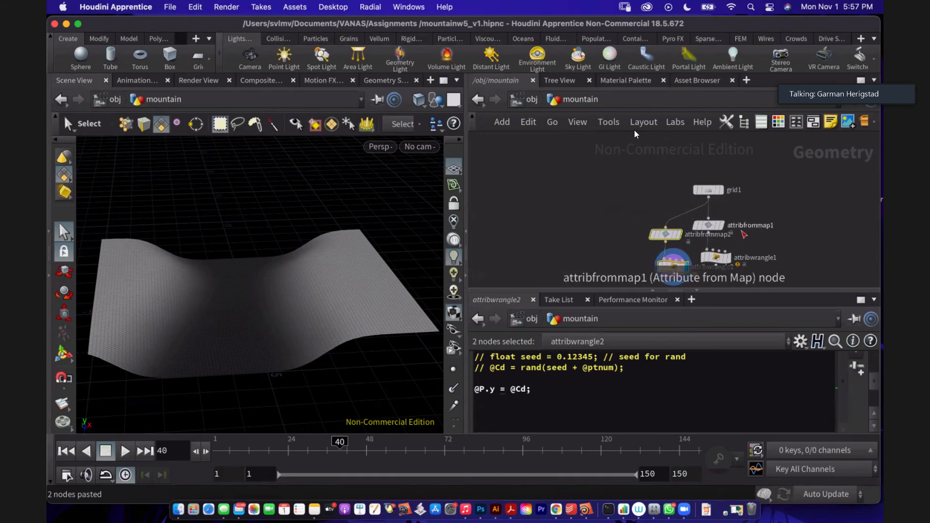
{"action": "left_click_drag", "start_coordinate": [651, 238], "coordinate": [579, 229]}
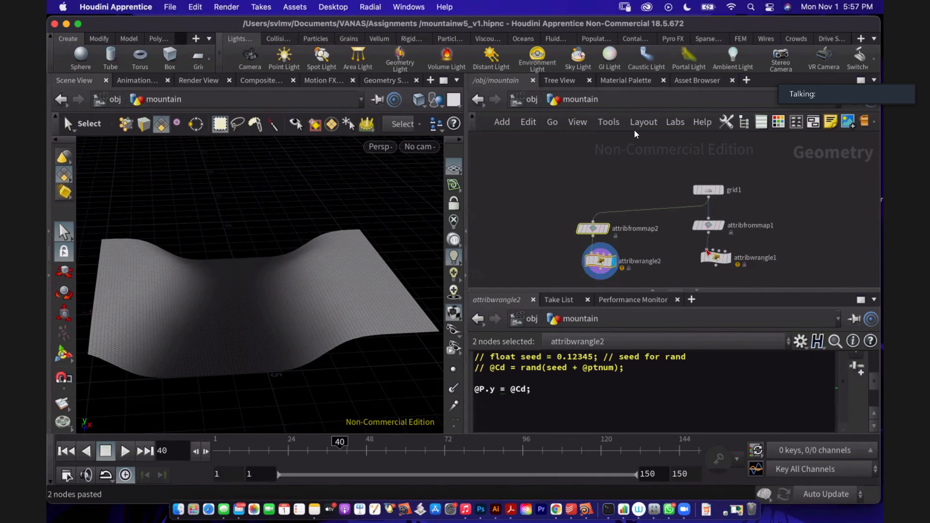
Step: Connect attribwrangle1's output to attribfrommap2's input and lay out the nodes as one vertical chain
{"action": "left_click_drag", "start_coordinate": [710, 252], "coordinate": [601, 240]}
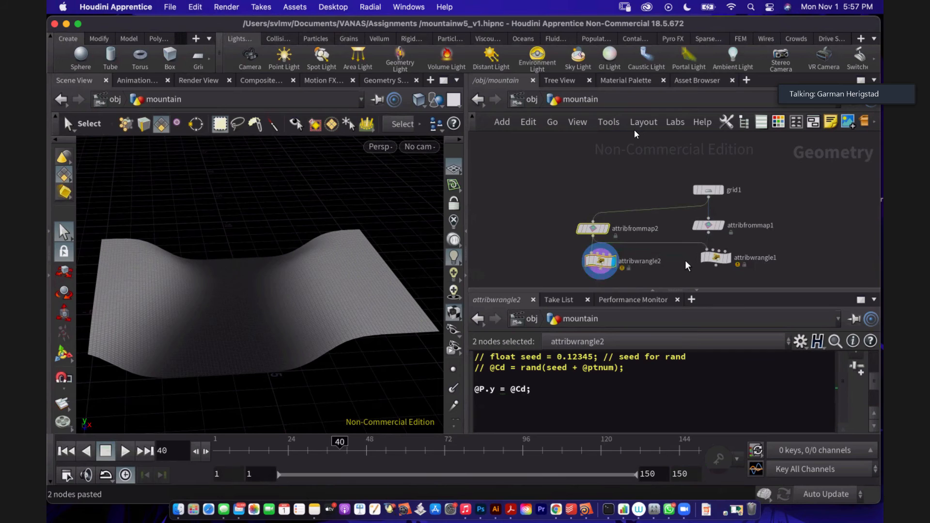
{"action": "left_click_drag", "start_coordinate": [709, 252], "coordinate": [597, 236]}
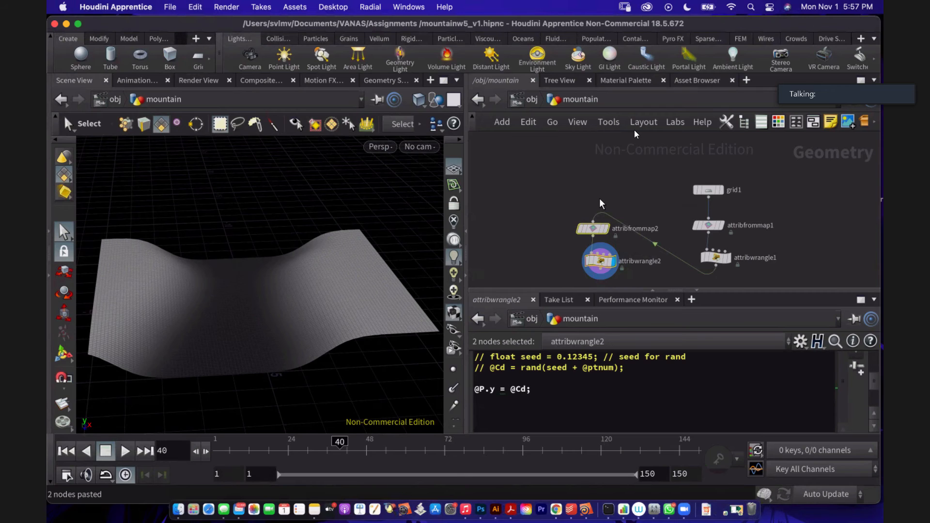
{"action": "key", "text": "l"}
{"action": "left_click", "coordinate": [735, 197]}
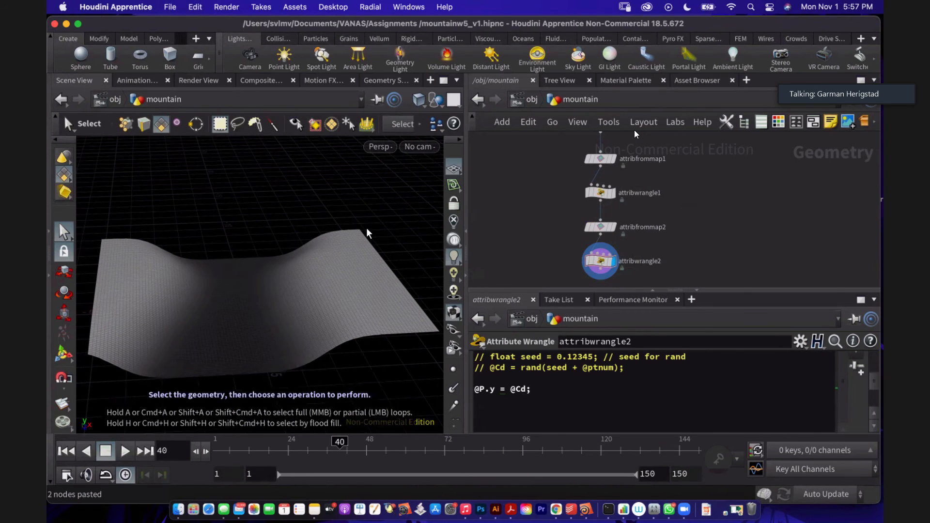
{"action": "scroll", "coordinate": [708, 249], "scroll_direction": "down", "scroll_amount": 2}
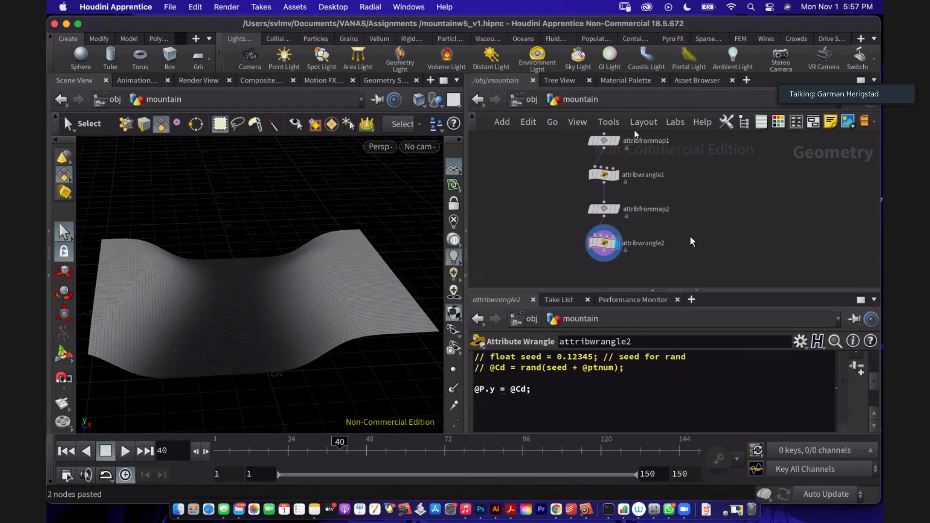
{"action": "scroll", "coordinate": [651, 221], "scroll_direction": "up", "scroll_amount": 3}
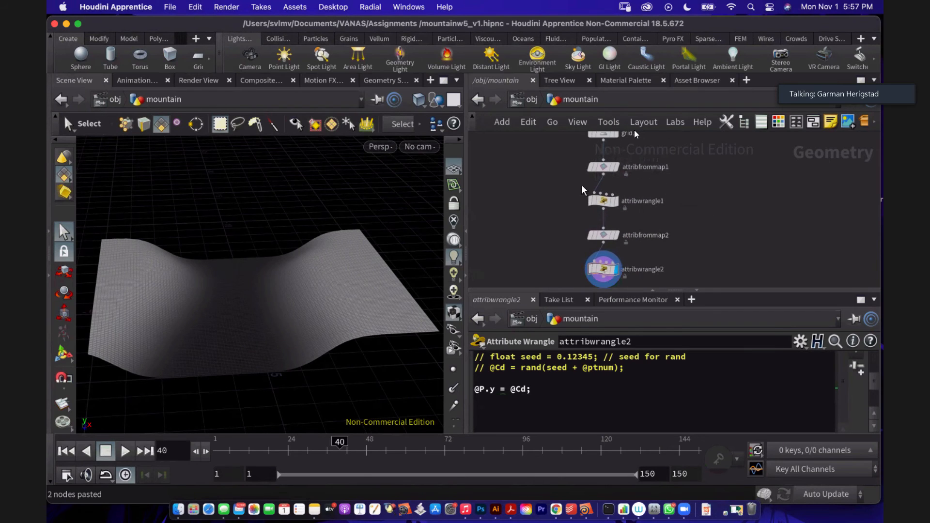
Step: Enlarge the parameter area for attribfrommap2 and open the file chooser for its texture map
{"action": "left_click", "coordinate": [601, 235]}
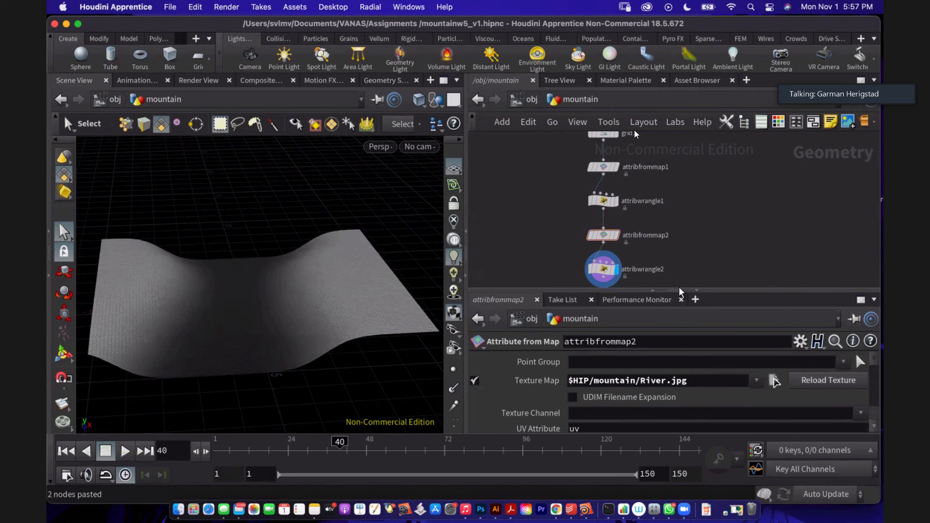
{"action": "left_click_drag", "start_coordinate": [680, 291], "coordinate": [681, 255]}
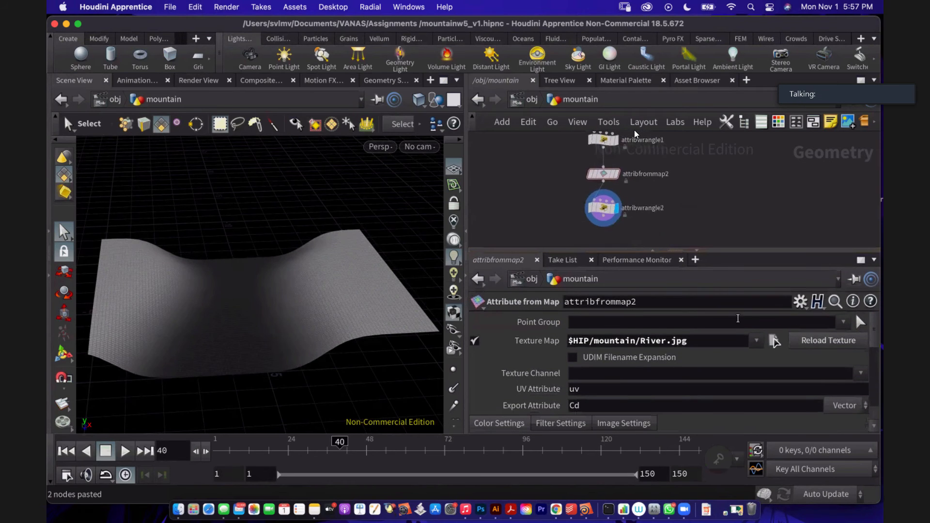
{"action": "left_click", "coordinate": [773, 341]}
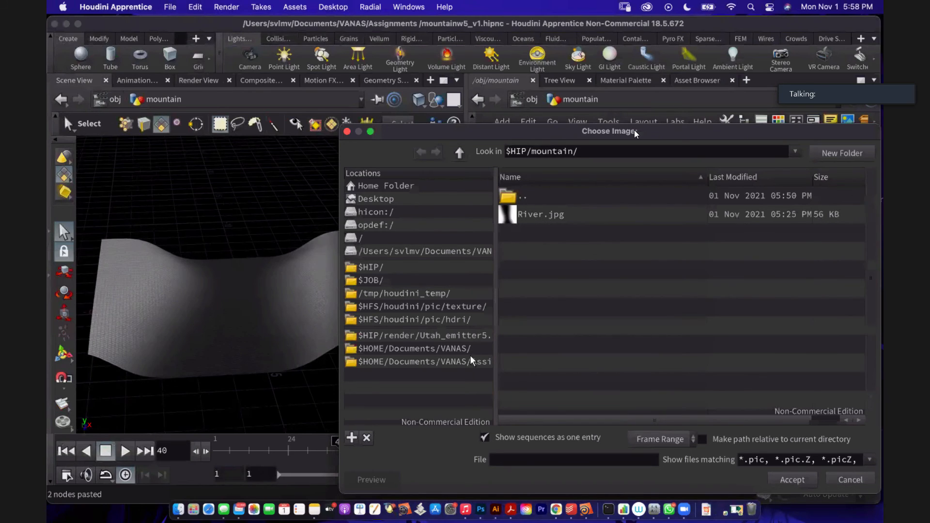
{"action": "left_click", "coordinate": [467, 363]}
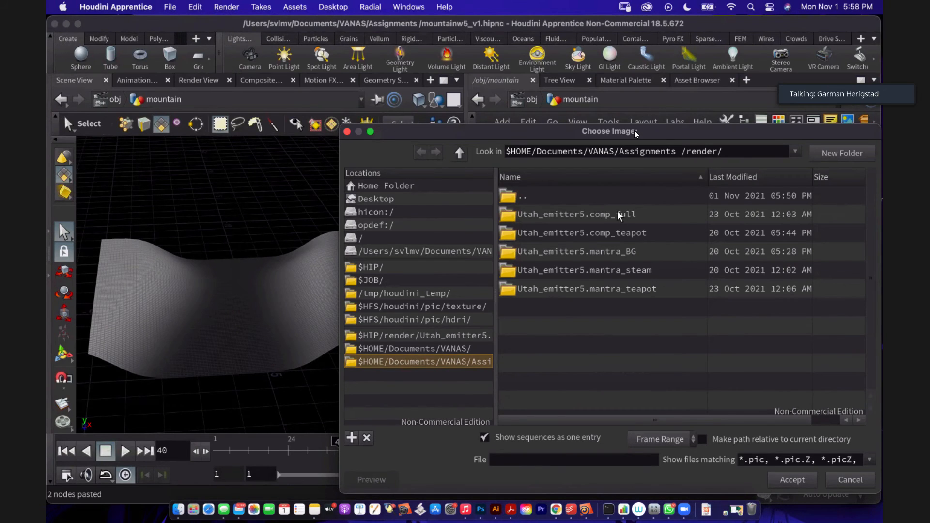
{"action": "left_click", "coordinate": [466, 349]}
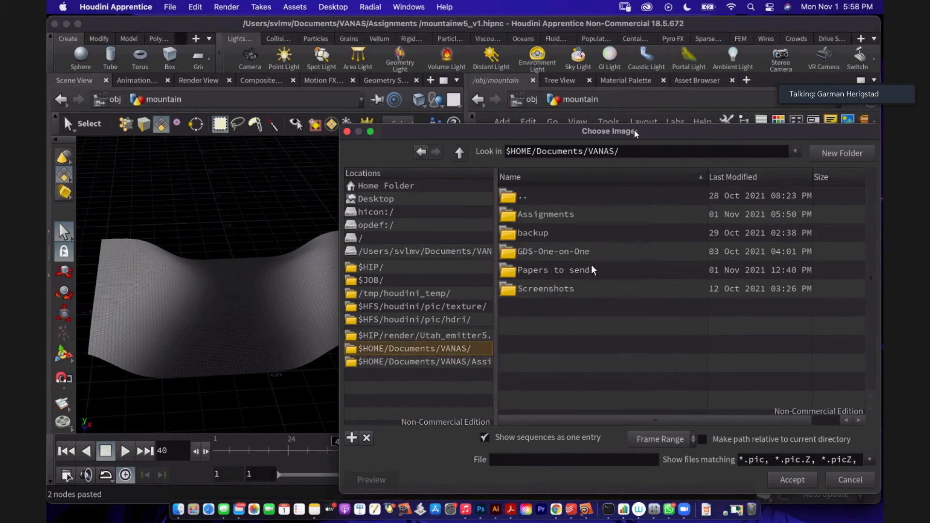
{"action": "double_click", "coordinate": [575, 218]}
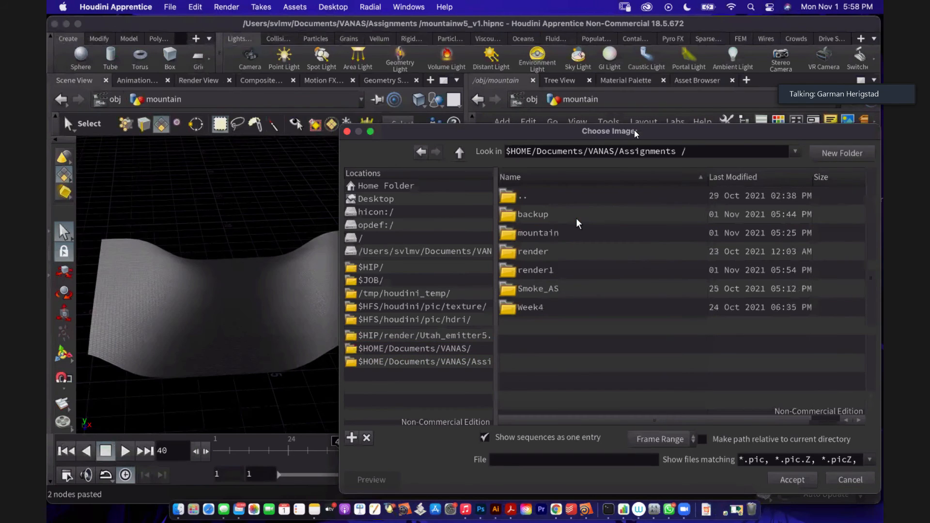
{"action": "double_click", "coordinate": [572, 233]}
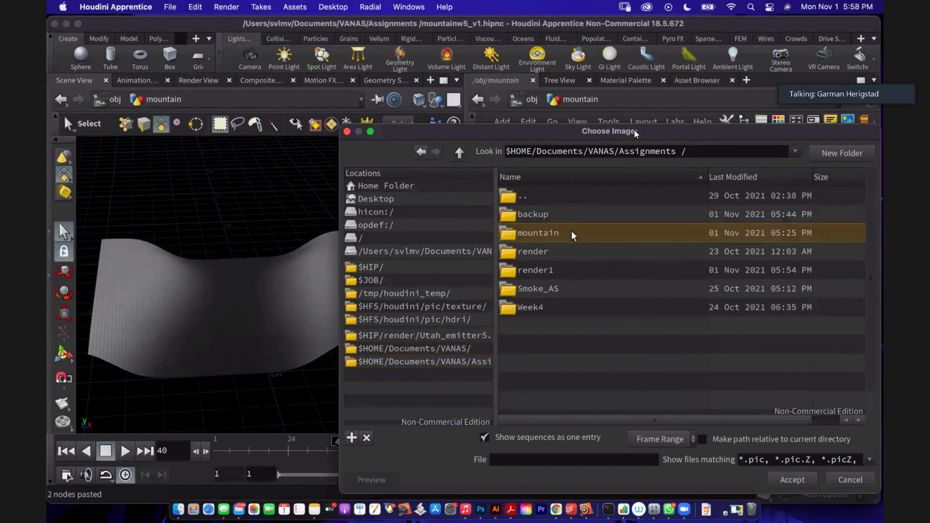
{"action": "left_click", "coordinate": [457, 154]}
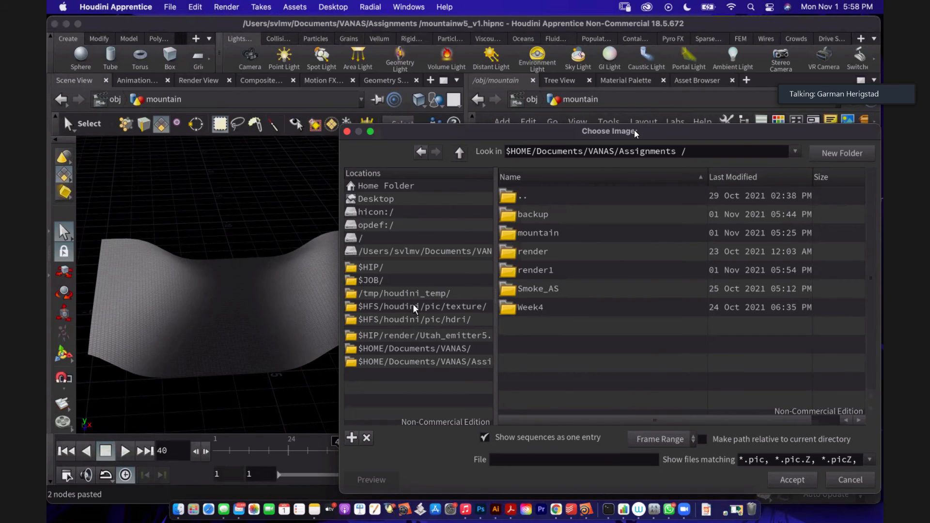
Step: Load the sequence mountainw5_v1.mantra_super.$F4.exr from $HIP/render1/mountainw5_v1.mantra_super as attribfrommap2's texture map
{"action": "left_click", "coordinate": [407, 268]}
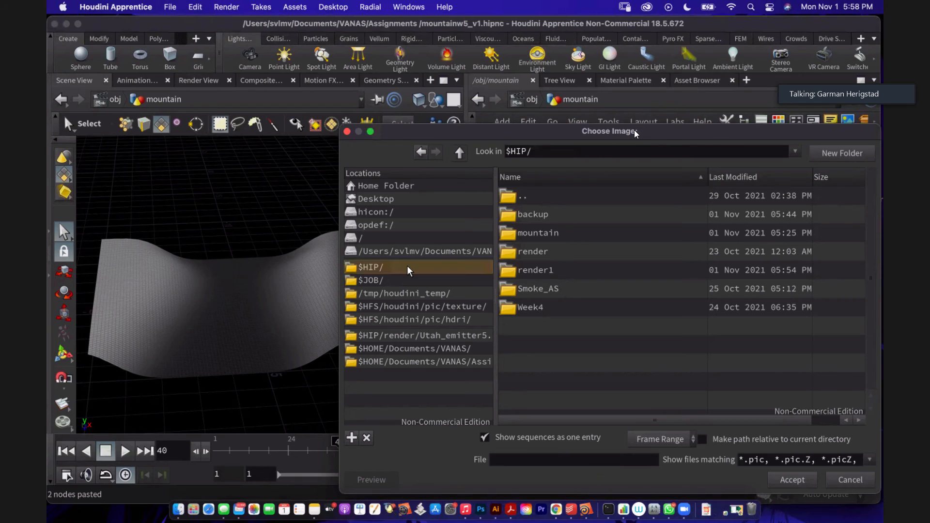
{"action": "left_click", "coordinate": [557, 271]}
{"action": "double_click", "coordinate": [557, 271]}
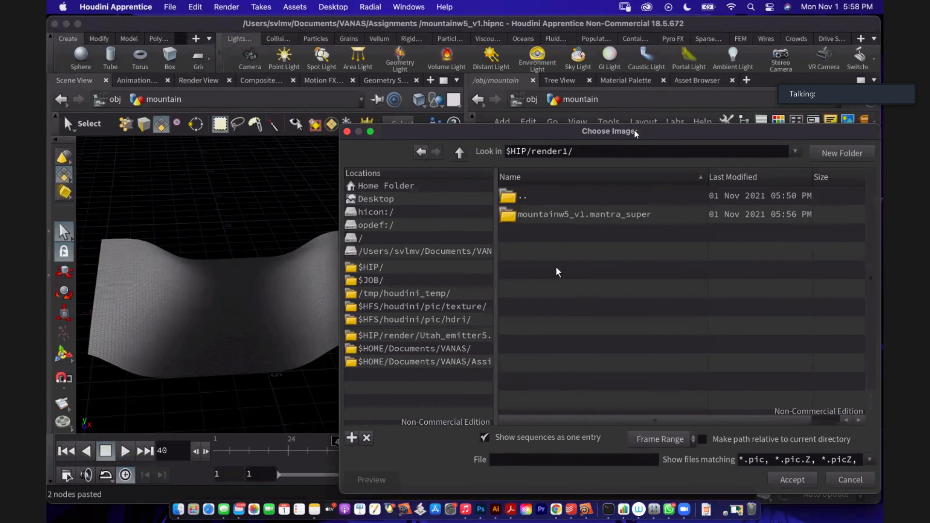
{"action": "double_click", "coordinate": [577, 214]}
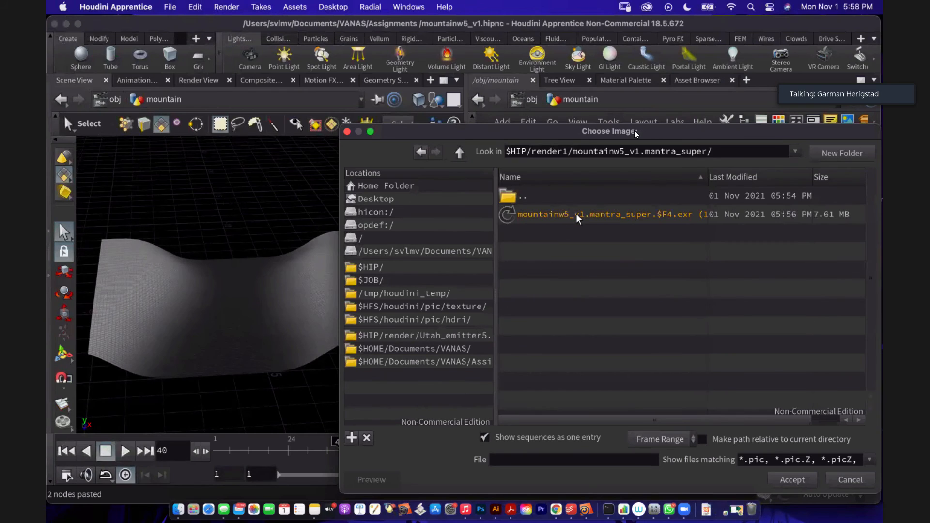
{"action": "left_click", "coordinate": [577, 214]}
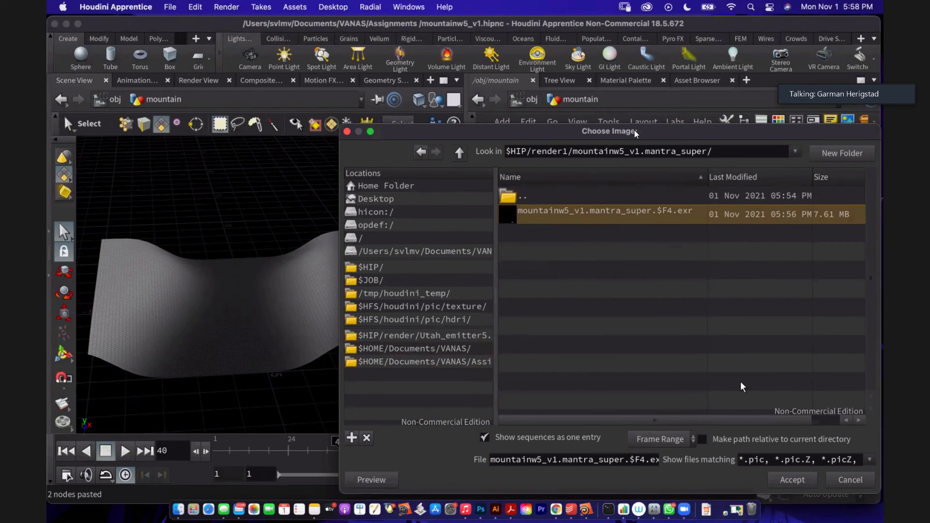
{"action": "left_click", "coordinate": [784, 479]}
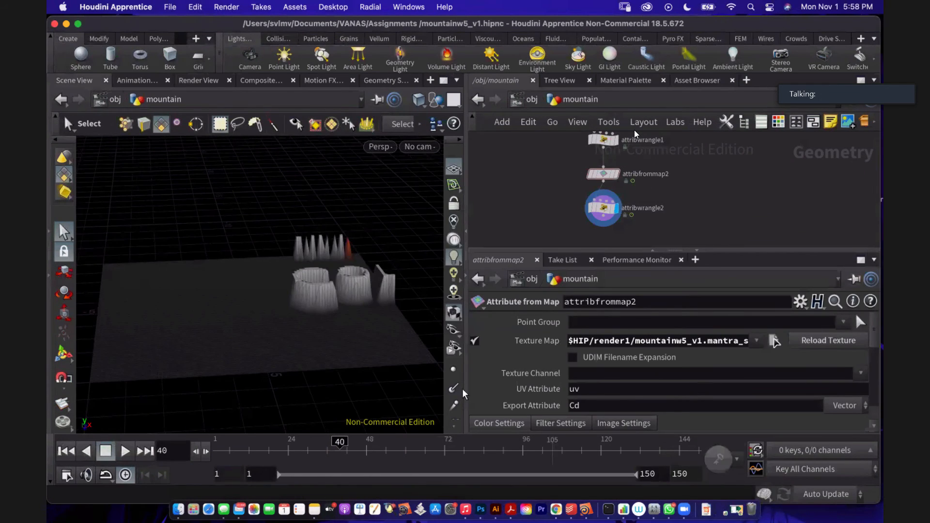
Step: Go to frame 68 and view the displaced text on the grid from above
{"action": "left_click_drag", "start_coordinate": [403, 290], "coordinate": [361, 325], "text": "alt"}
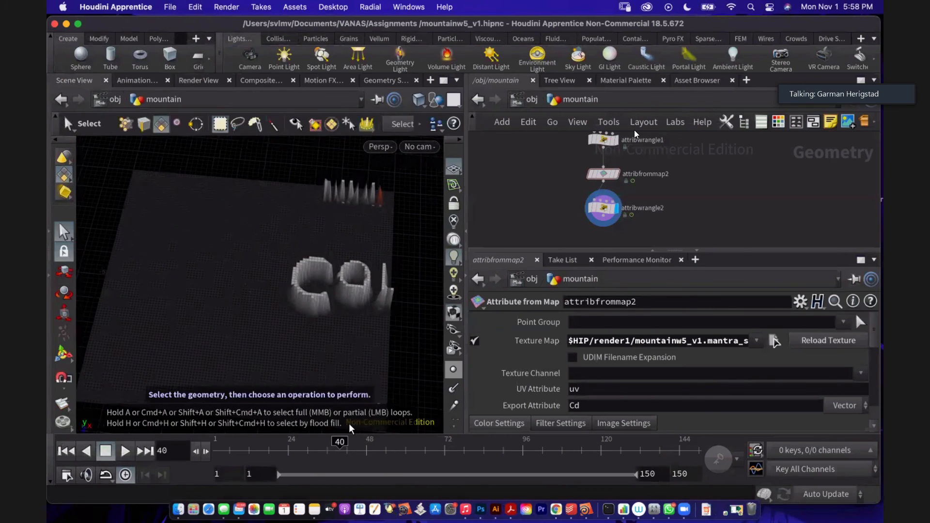
{"action": "left_click_drag", "start_coordinate": [341, 442], "coordinate": [431, 442]}
{"action": "key", "text": "Escape"}
{"action": "left_click_drag", "start_coordinate": [324, 286], "coordinate": [490, 315]}
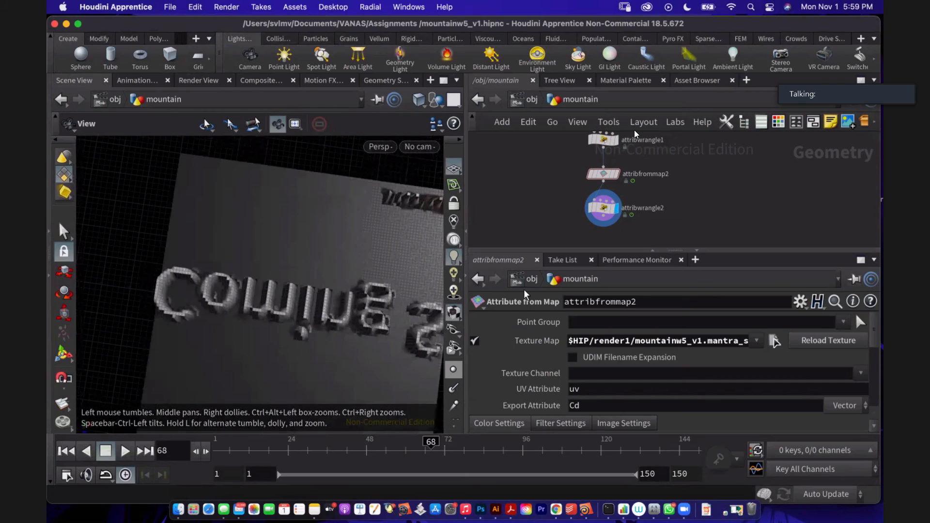
{"action": "key", "text": "s"}
{"action": "left_click", "coordinate": [615, 217]}
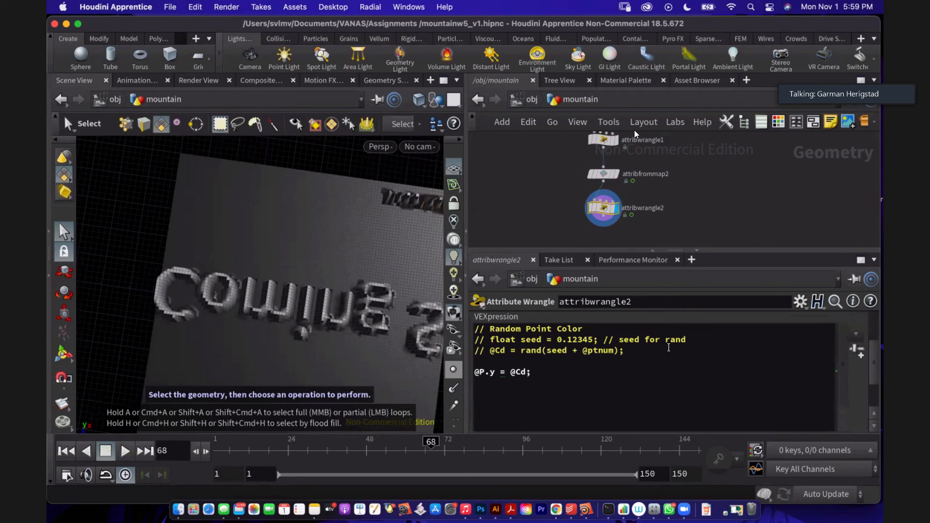
{"action": "left_click_drag", "start_coordinate": [262, 218], "coordinate": [268, 217]}
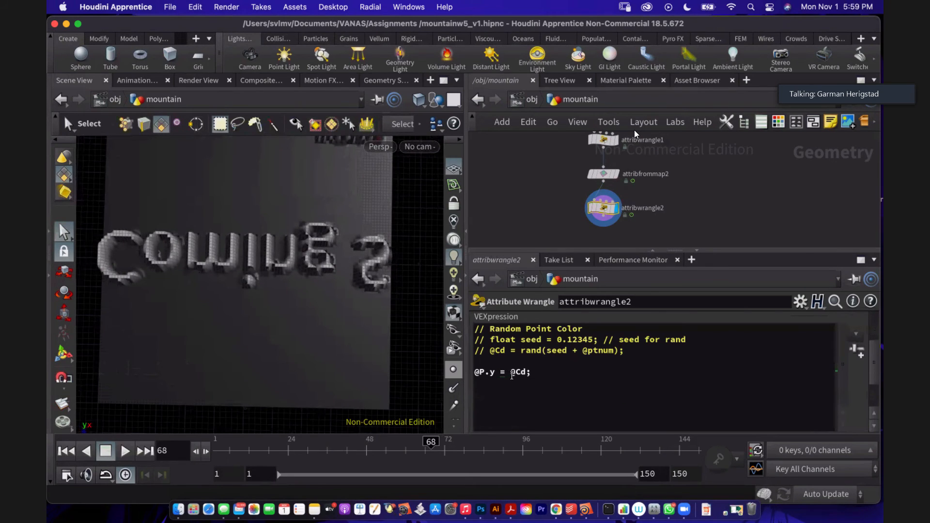
{"action": "left_click", "coordinate": [529, 371]}
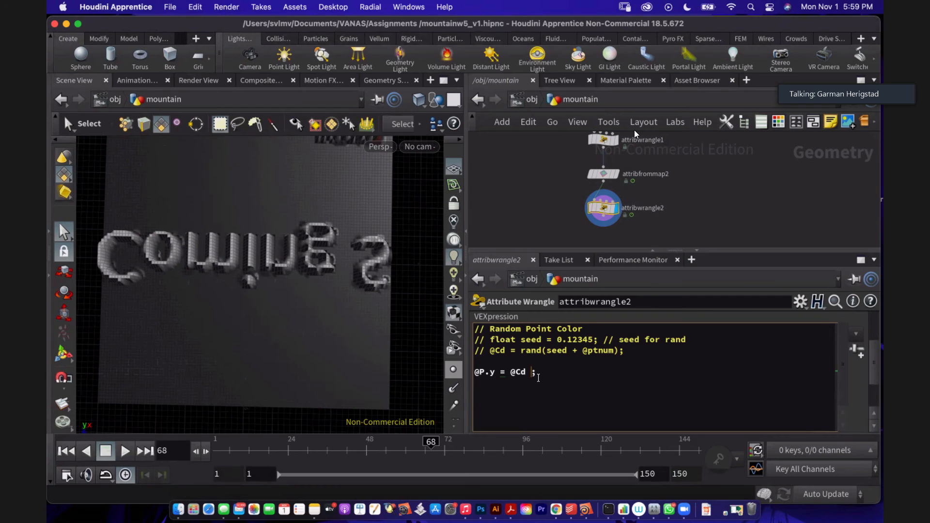
{"action": "key", "text": "BackSpace"}
{"action": "left_click", "coordinate": [499, 372]}
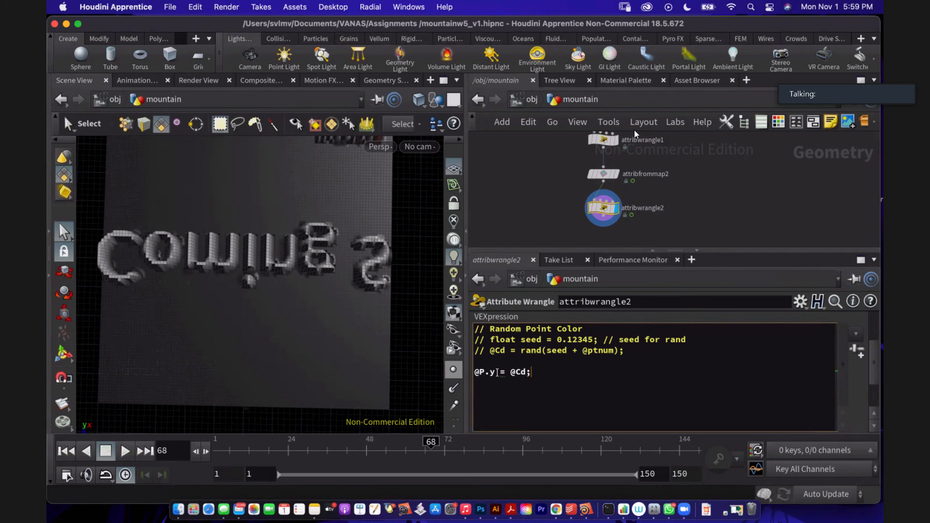
{"action": "type", "text": "+"}
{"action": "left_click", "coordinate": [570, 377]}
{"action": "key", "text": "Return"}
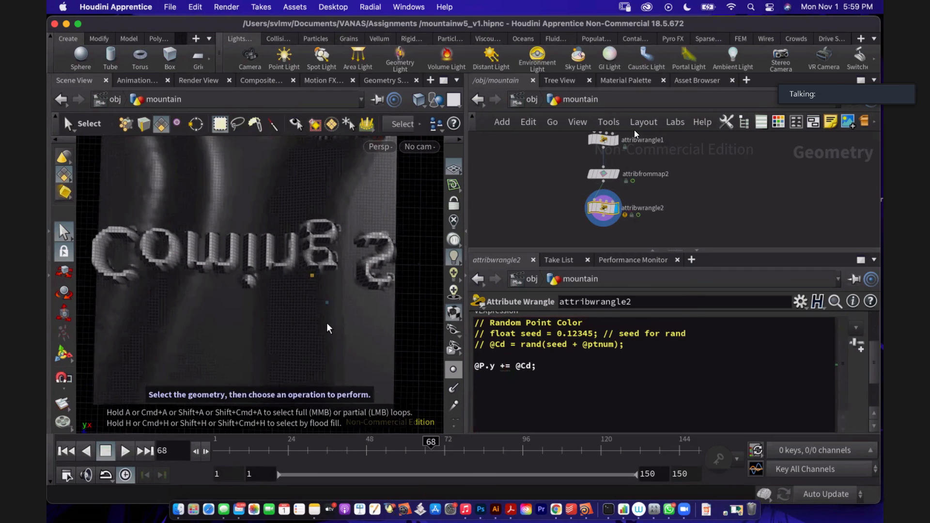
{"action": "key", "text": "Escape"}
{"action": "left_click_drag", "start_coordinate": [326, 328], "coordinate": [356, 311]}
{"action": "key", "text": "s"}
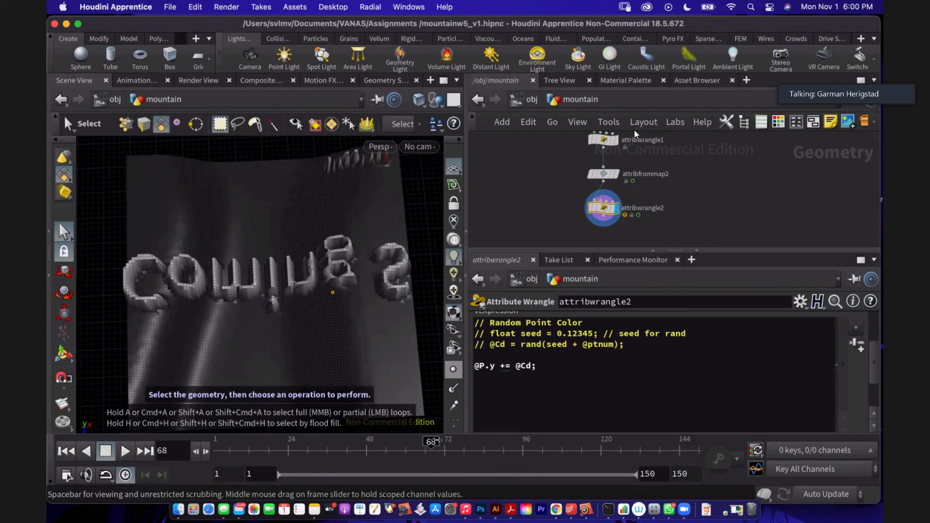
{"action": "mouse_move", "coordinate": [443, 441]}
{"action": "left_mouse_down"}
{"action": "mouse_move", "coordinate": [465, 441]}
{"action": "mouse_move", "coordinate": [436, 441]}
{"action": "left_mouse_up"}
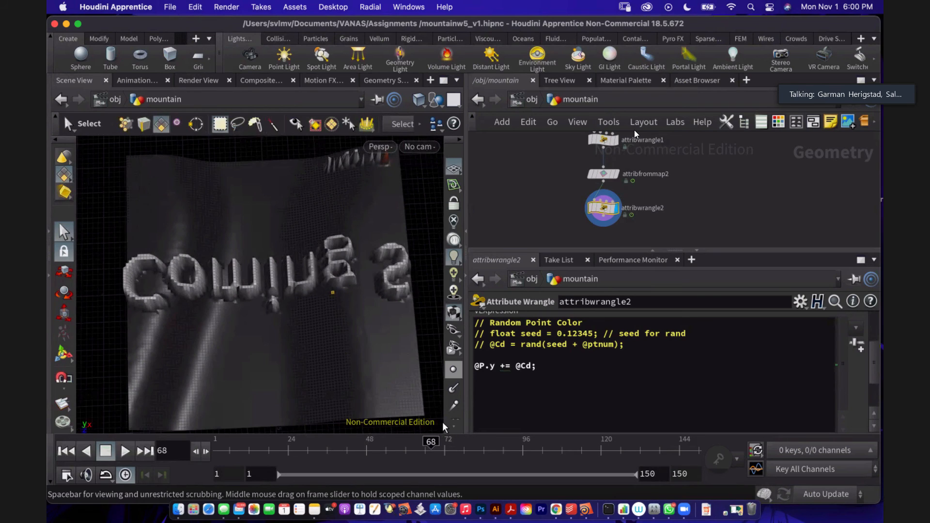
{"action": "left_click", "coordinate": [531, 367]}
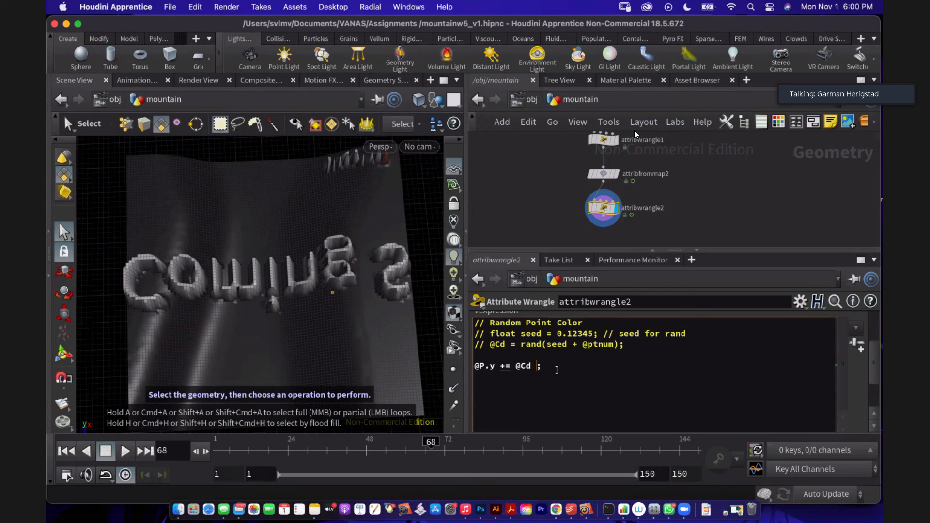
{"action": "type", "text": "* 2"}
{"action": "left_click", "coordinate": [557, 370]}
{"action": "key", "text": "Return"}
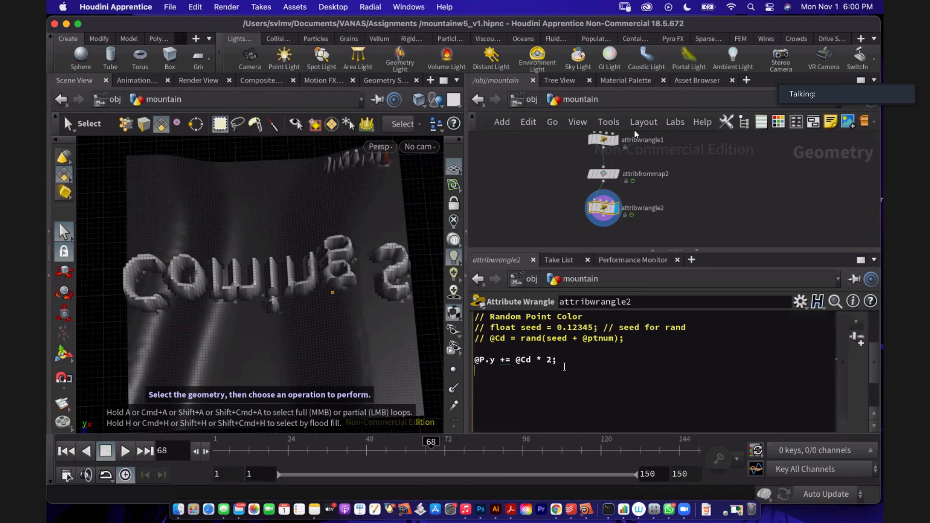
{"action": "left_click", "coordinate": [272, 372]}
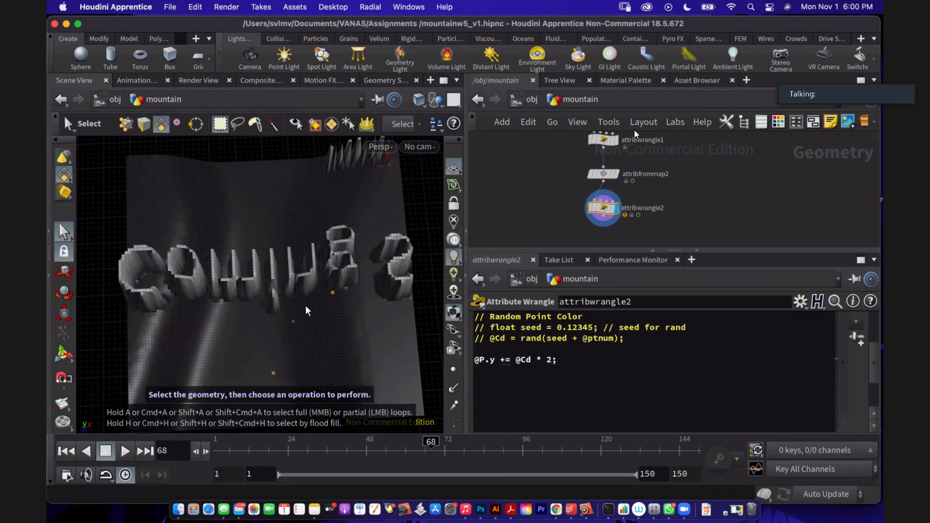
Step: Reduce the height multiplier in attribwrangle2 to .2
{"action": "left_click_drag", "start_coordinate": [345, 307], "coordinate": [308, 305], "text": "alt"}
{"action": "left_click_drag", "start_coordinate": [280, 292], "coordinate": [307, 284]}
{"action": "key", "text": "s"}
{"action": "left_click", "coordinate": [546, 361]}
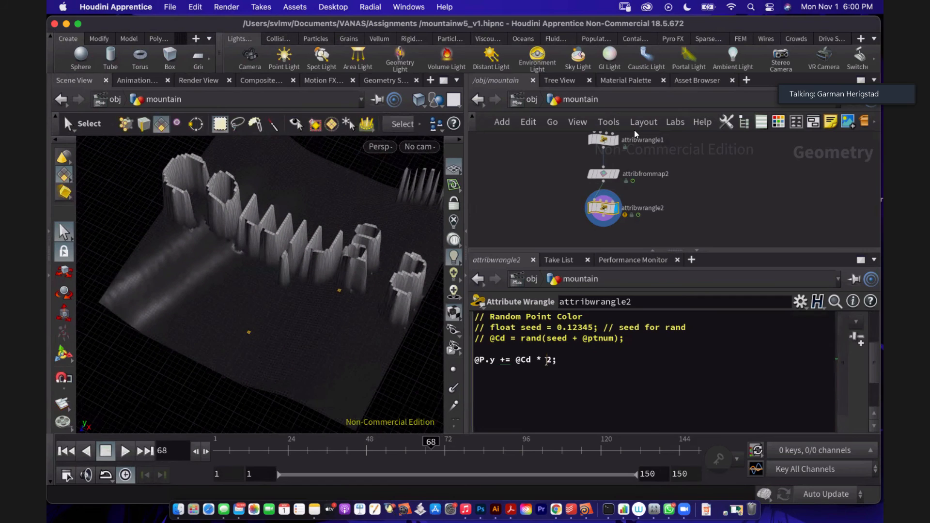
{"action": "type", "text": "."}
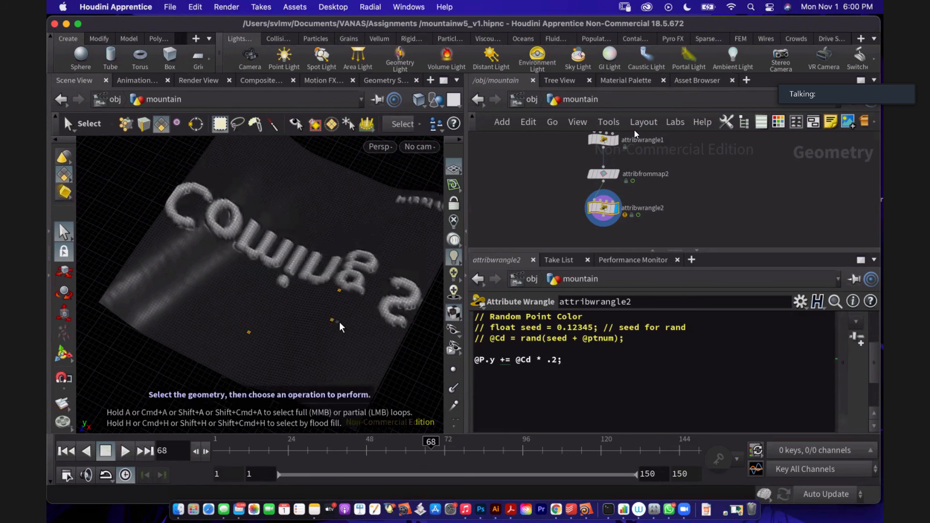
Step: Inspect the raised text on the terrain up close and scrub the animation to frame 64
{"action": "key", "text": "Escape"}
{"action": "left_click_drag", "start_coordinate": [340, 321], "coordinate": [304, 277]}
{"action": "key", "text": "s"}
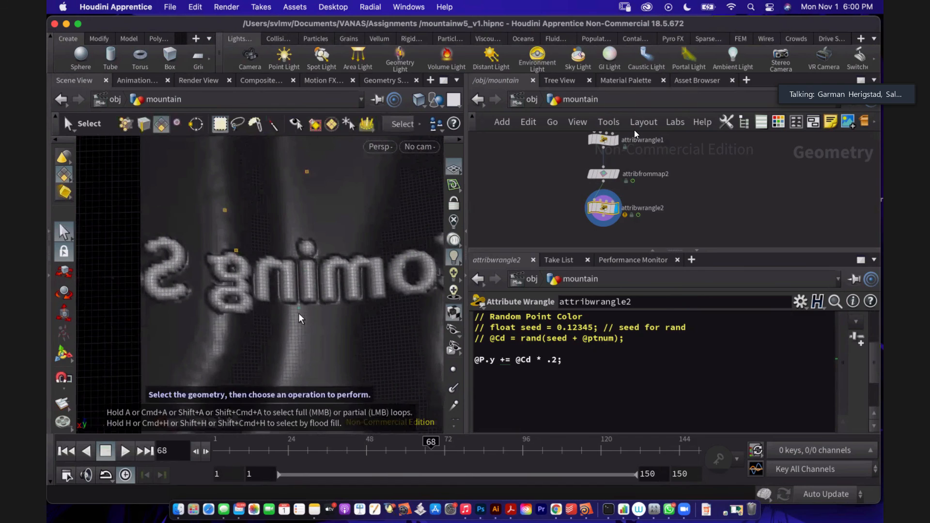
{"action": "mouse_move", "coordinate": [440, 445]}
{"action": "left_mouse_down"}
{"action": "mouse_move", "coordinate": [465, 445]}
{"action": "mouse_move", "coordinate": [401, 442]}
{"action": "mouse_move", "coordinate": [443, 444]}
{"action": "mouse_move", "coordinate": [423, 445]}
{"action": "mouse_move", "coordinate": [349, 335]}
{"action": "mouse_move", "coordinate": [393, 398]}
{"action": "mouse_move", "coordinate": [307, 321]}
{"action": "mouse_move", "coordinate": [339, 349]}
{"action": "left_mouse_up"}
{"action": "mouse_move", "coordinate": [418, 439]}
{"action": "left_mouse_down"}
{"action": "mouse_move", "coordinate": [366, 440]}
{"action": "mouse_move", "coordinate": [506, 439]}
{"action": "mouse_move", "coordinate": [419, 437]}
{"action": "left_mouse_up"}
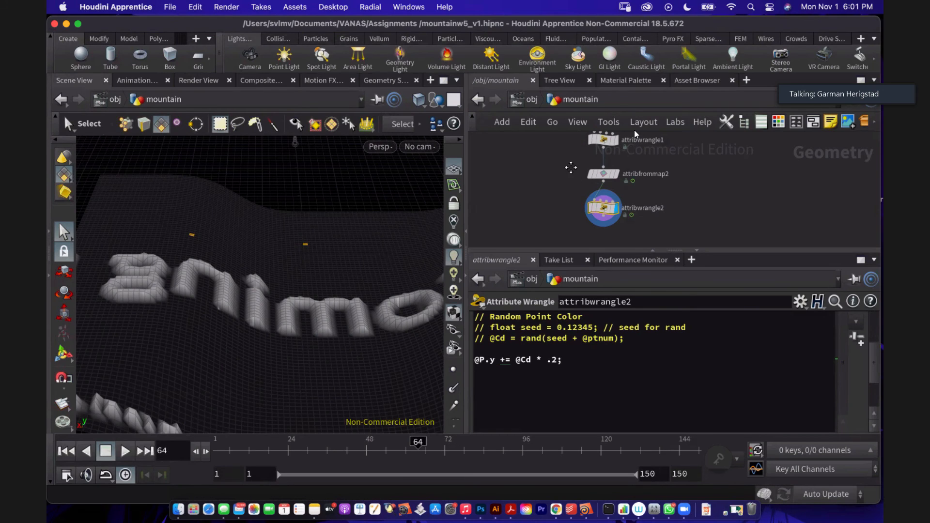
Step: Insert a UV Texture node between grid1 and attribfrommap1 and align the nodes in a vertical chain
{"action": "scroll", "coordinate": [568, 165], "scroll_direction": "up", "scroll_amount": 3}
{"action": "scroll", "coordinate": [577, 170], "scroll_direction": "up", "scroll_amount": 2}
{"action": "left_click", "coordinate": [604, 185]}
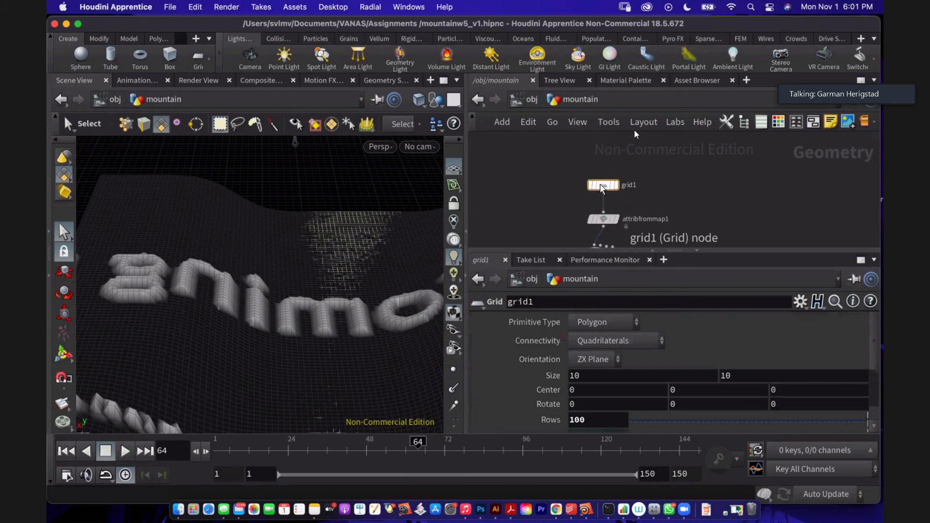
{"action": "left_click_drag", "start_coordinate": [604, 185], "coordinate": [598, 160]}
{"action": "key", "text": "Tab"}
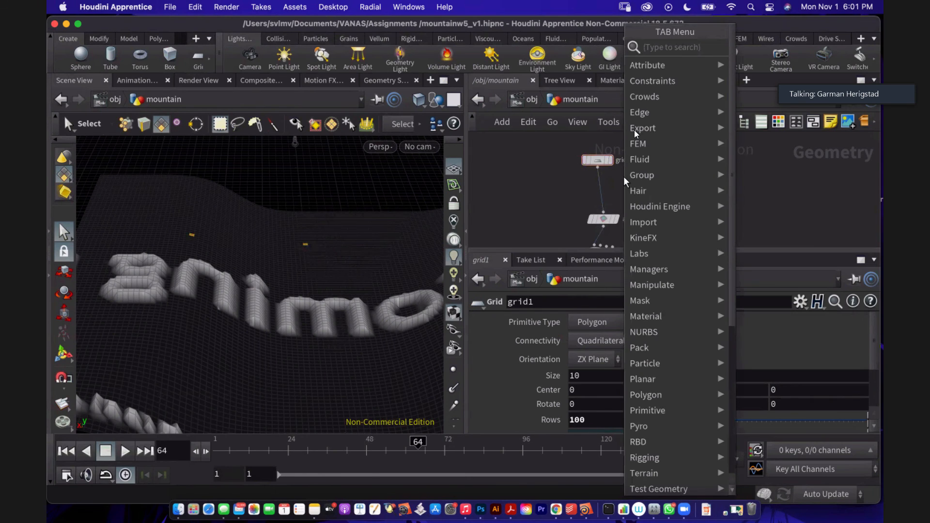
{"action": "type", "text": "uvte"}
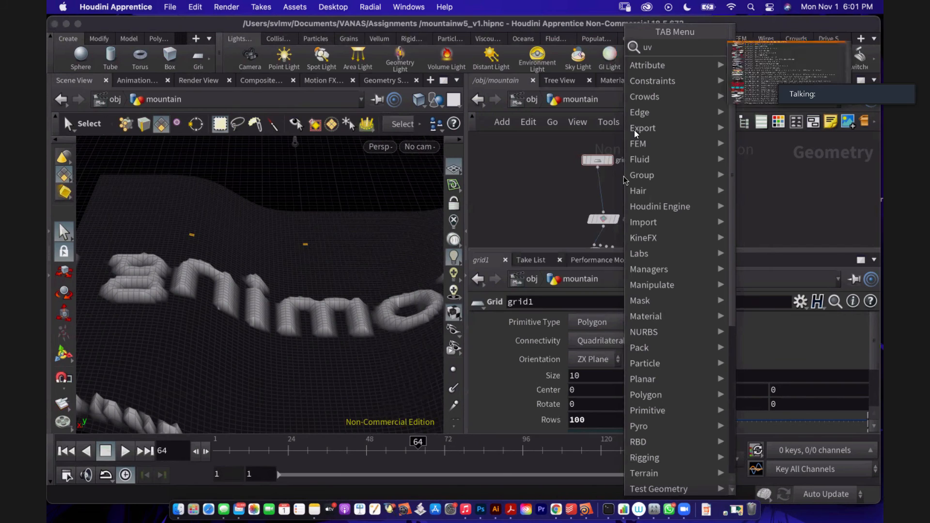
{"action": "key", "text": "Return"}
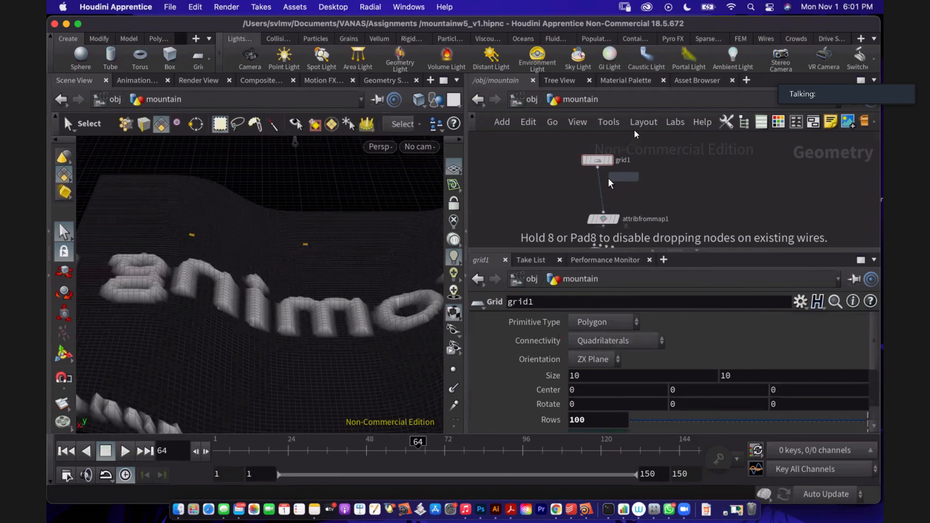
{"action": "left_click", "coordinate": [601, 188]}
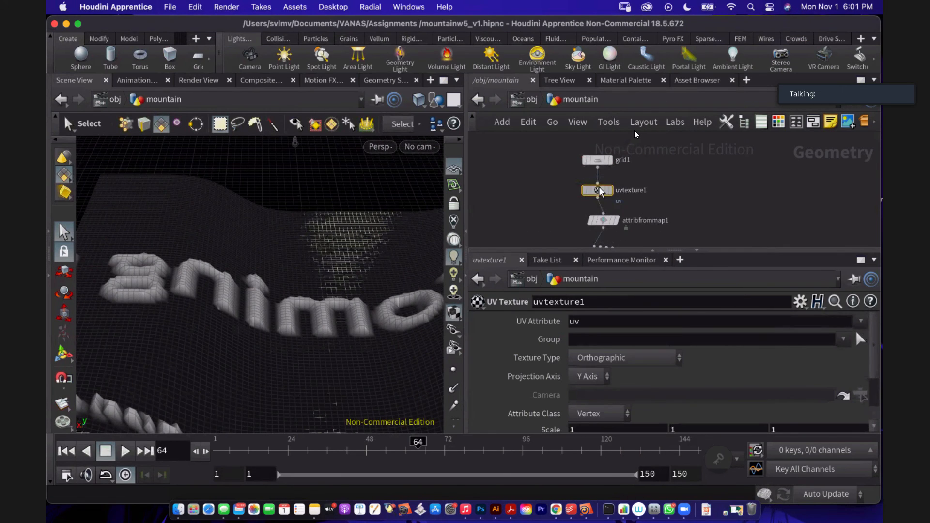
{"action": "left_click_drag", "start_coordinate": [600, 188], "coordinate": [604, 192]}
{"action": "left_click_drag", "start_coordinate": [598, 160], "coordinate": [603, 158]}
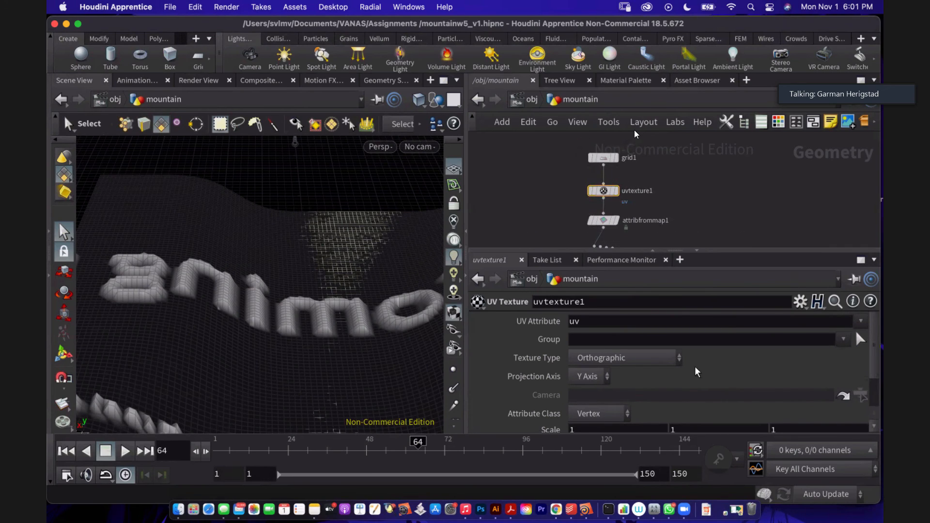
Step: Try to mirror the texture horizontally by setting the first Scale value of uvtexture1 to -1
{"action": "scroll", "coordinate": [720, 362], "scroll_direction": "down", "scroll_amount": 3}
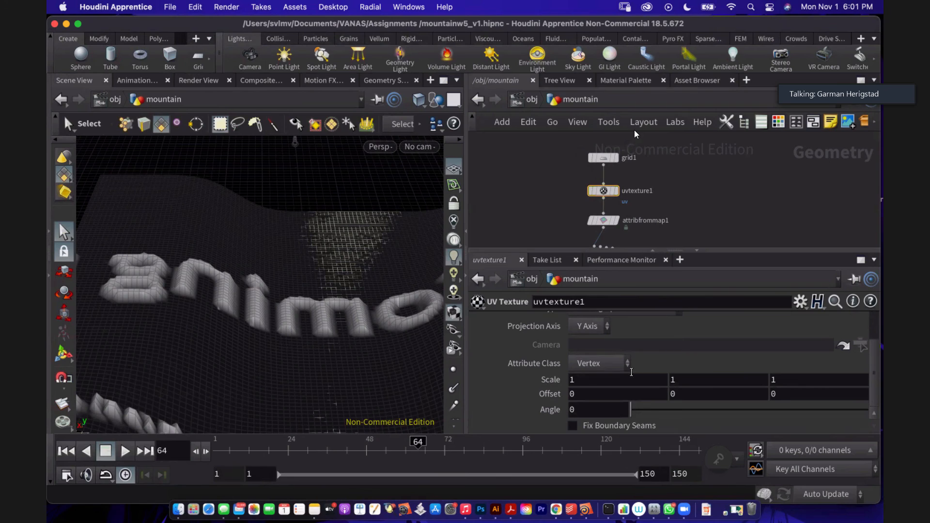
{"action": "left_click", "coordinate": [703, 380]}
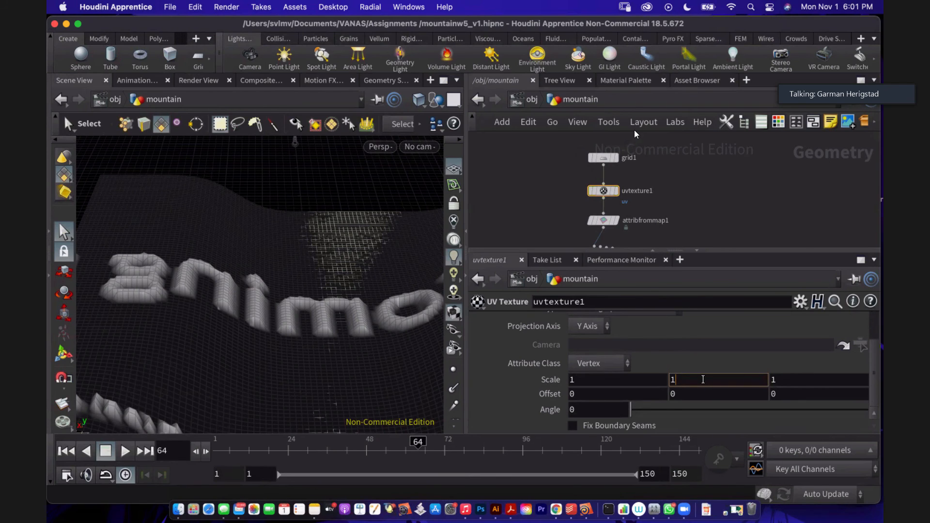
{"action": "left_click", "coordinate": [572, 379]}
{"action": "type", "text": "-"}
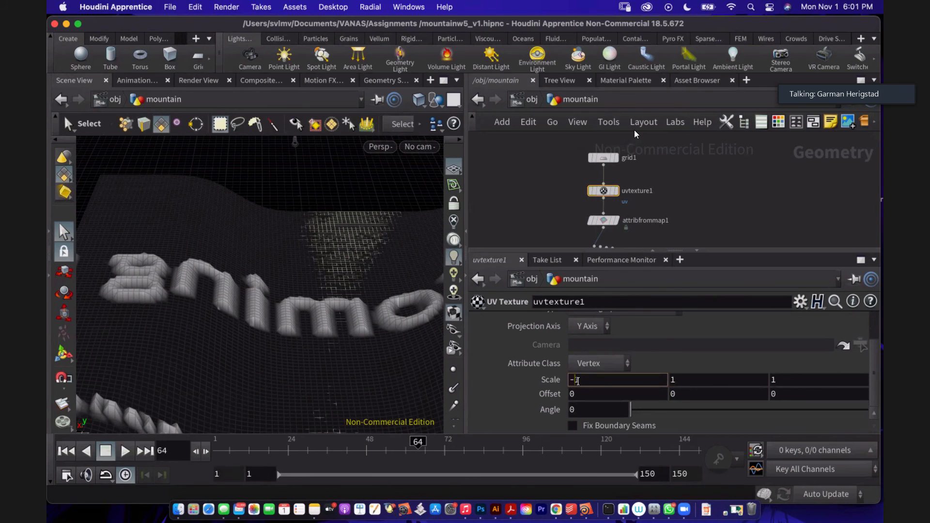
{"action": "key", "text": "Return"}
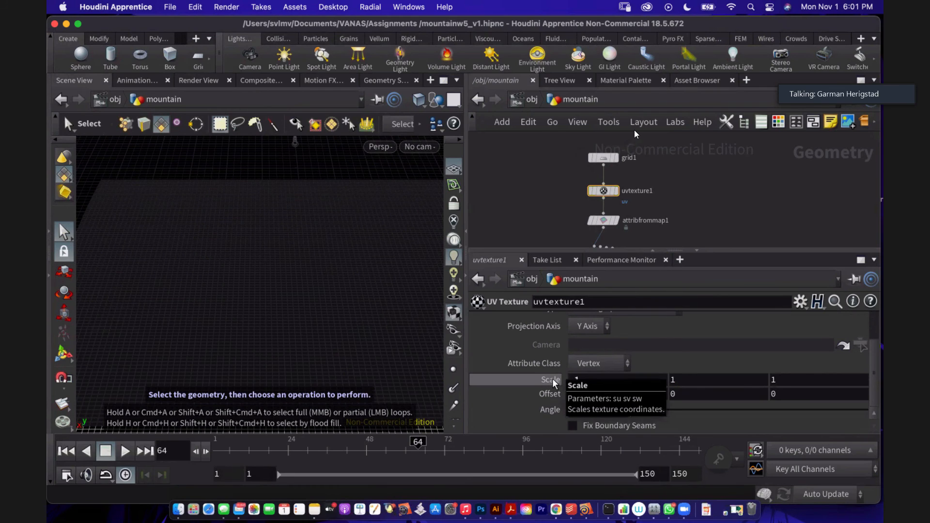
Step: Inspect the whole grid from farther away and move the animation to frame 32
{"action": "key", "text": "Escape"}
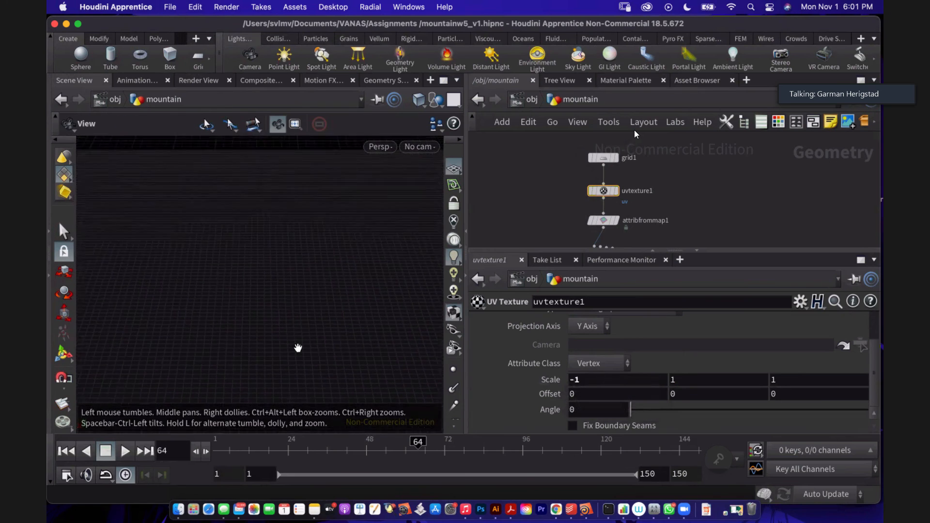
{"action": "scroll", "coordinate": [297, 349], "scroll_direction": "down", "scroll_amount": 3}
{"action": "scroll", "coordinate": [298, 349], "scroll_direction": "down", "scroll_amount": 3}
{"action": "middle_click_drag", "start_coordinate": [297, 347], "coordinate": [303, 297]}
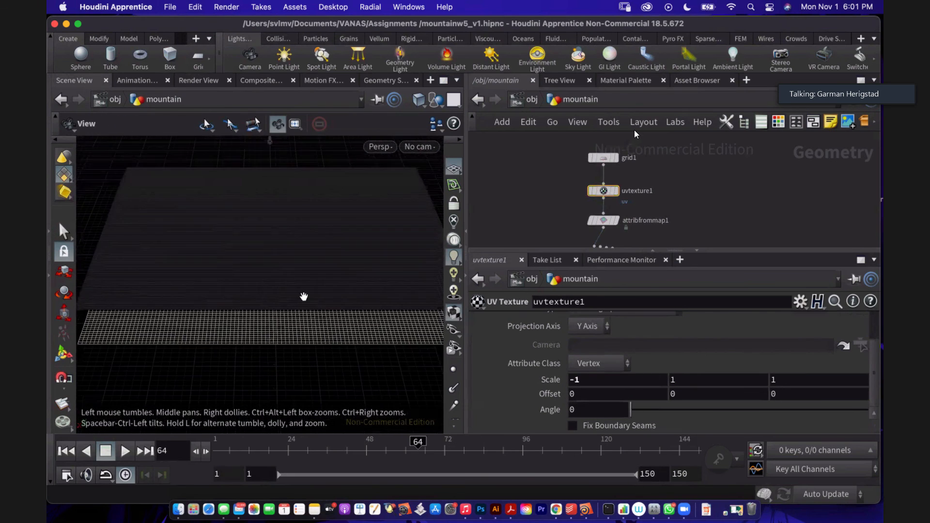
{"action": "scroll", "coordinate": [304, 297], "scroll_direction": "down", "scroll_amount": 4}
{"action": "left_click_drag", "start_coordinate": [303, 298], "coordinate": [295, 349]}
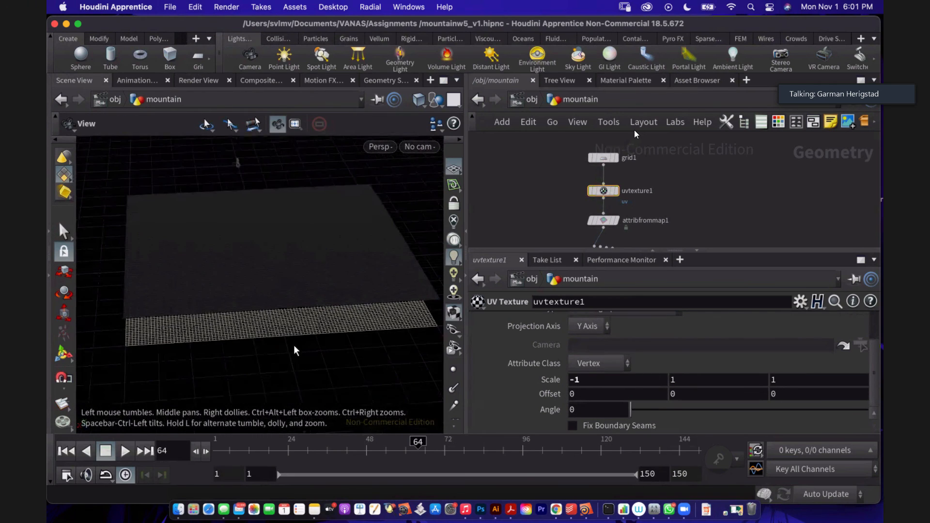
{"action": "key", "text": "s"}
{"action": "left_click", "coordinate": [316, 451]}
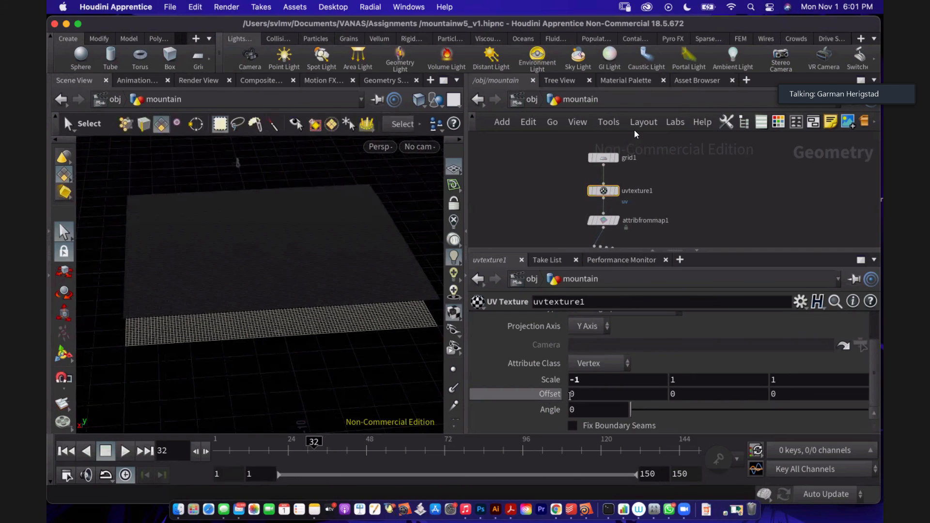
Step: Set the first Scale value of uvtexture1 back to 1
{"action": "left_click", "coordinate": [577, 379]}
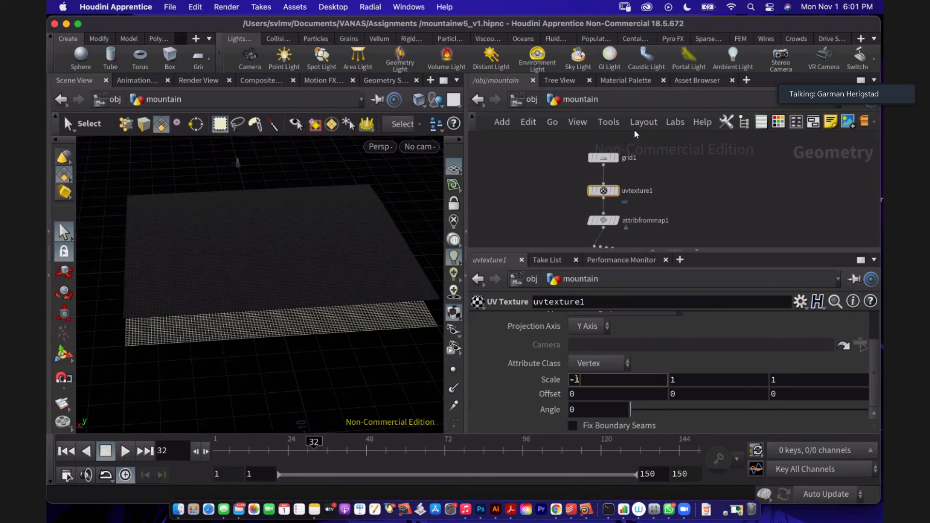
{"action": "type", "text": "1"}
{"action": "key", "text": "Return"}
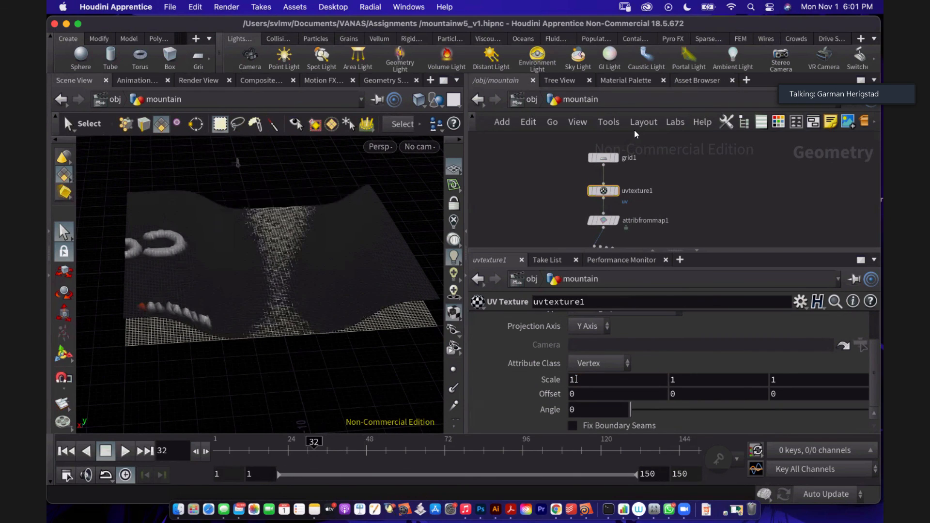
Step: Examine the terrain from another angle and review the projection, scale, offset and angle parameters of uvtexture1
{"action": "left_click", "coordinate": [318, 258]}
{"action": "key", "text": "Escape"}
{"action": "left_click_drag", "start_coordinate": [318, 257], "coordinate": [368, 339]}
{"action": "left_click", "coordinate": [378, 343]}
{"action": "scroll", "coordinate": [632, 333], "scroll_direction": "up", "scroll_amount": 3}
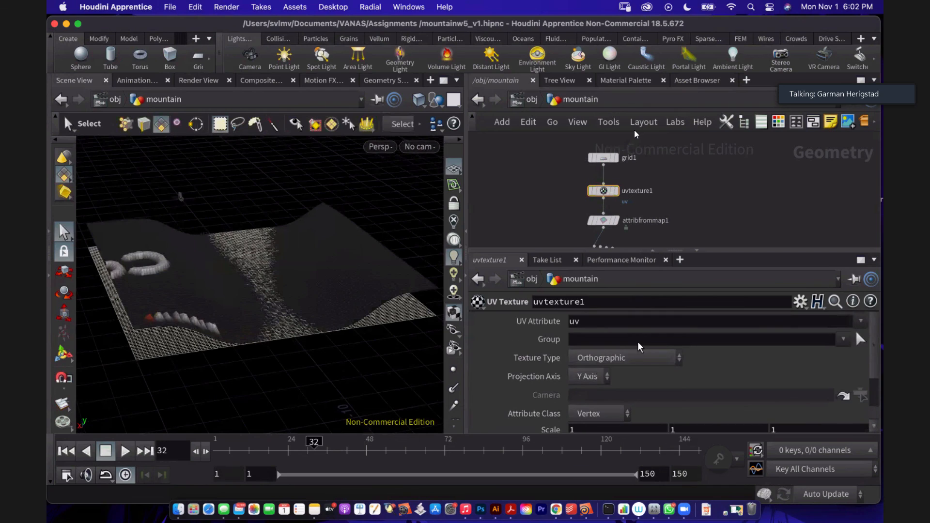
{"action": "scroll", "coordinate": [644, 359], "scroll_direction": "down", "scroll_amount": 3}
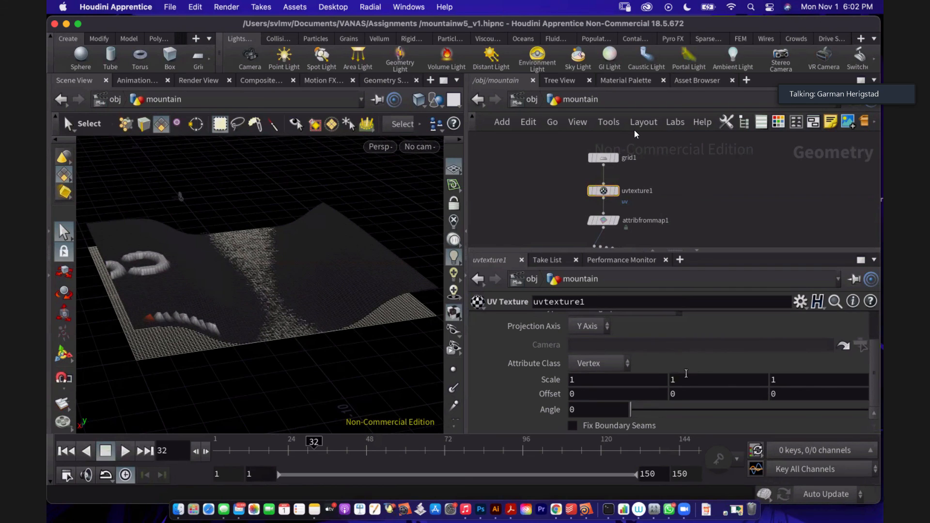
{"action": "scroll", "coordinate": [652, 354], "scroll_direction": "up", "scroll_amount": 2}
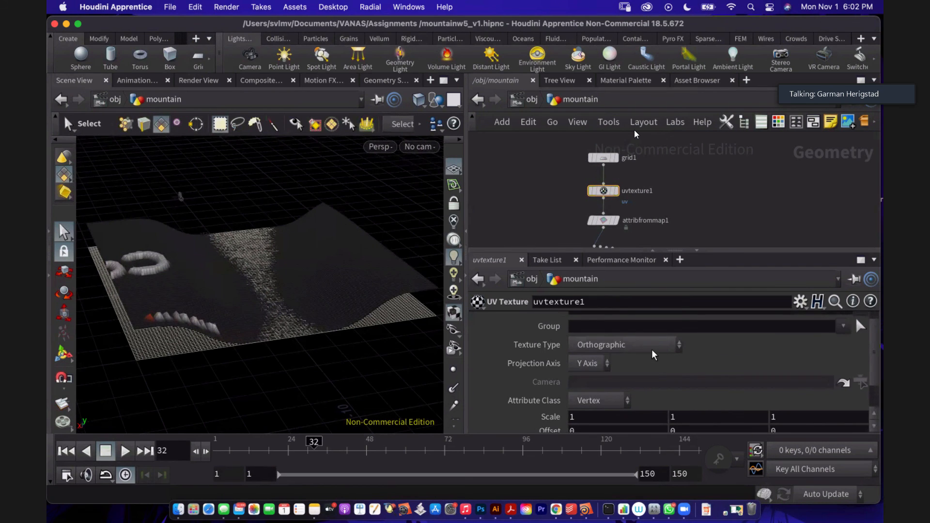
{"action": "scroll", "coordinate": [652, 350], "scroll_direction": "down", "scroll_amount": 3}
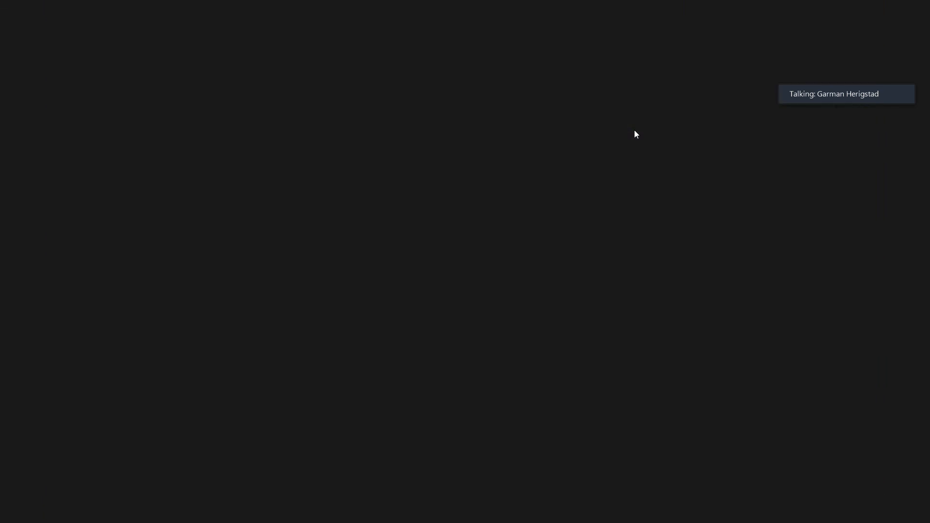
{"action": "mouse_move", "coordinate": [633, 411]}
{"action": "left_mouse_down"}
{"action": "mouse_move", "coordinate": [665, 414]}
{"action": "mouse_move", "coordinate": [628, 410]}
{"action": "left_mouse_up"}
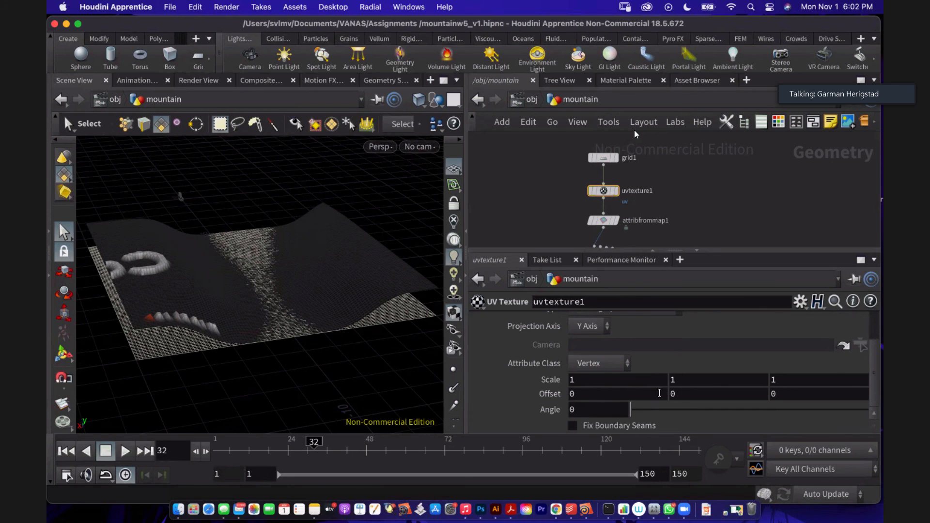
{"action": "left_click", "coordinate": [605, 326]}
{"action": "left_click", "coordinate": [695, 353]}
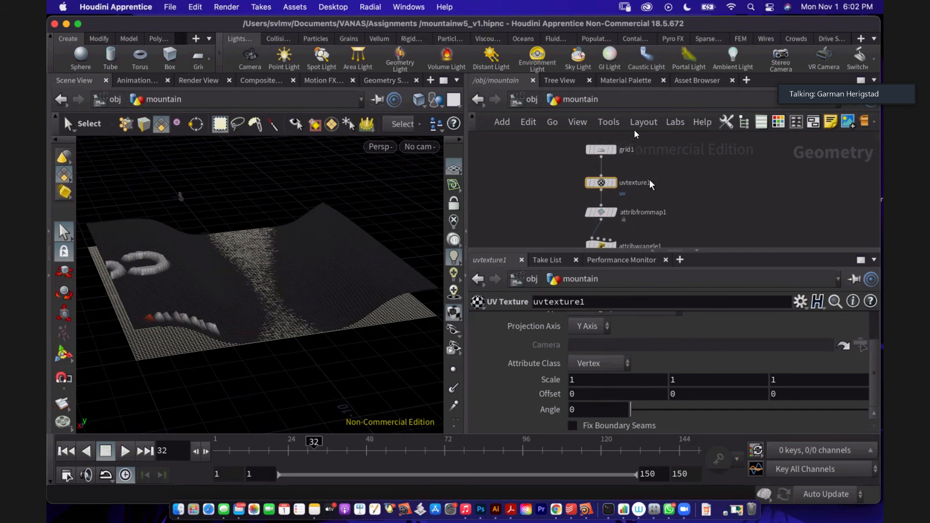
Step: Insert an Attribute Wrangle node between uvtexture1 and attribfrommap1, moving uvtexture1 closer to grid1 to make room
{"action": "mouse_move", "coordinate": [611, 186]}
{"action": "left_click_drag", "start_coordinate": [610, 186], "coordinate": [611, 179]}
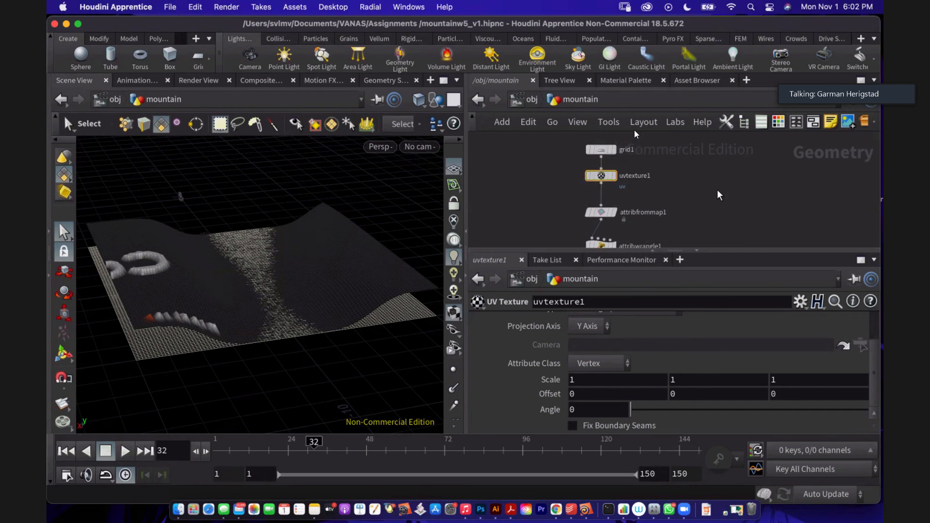
{"action": "key", "text": "Tab"}
{"action": "type", "text": "wrangle"}
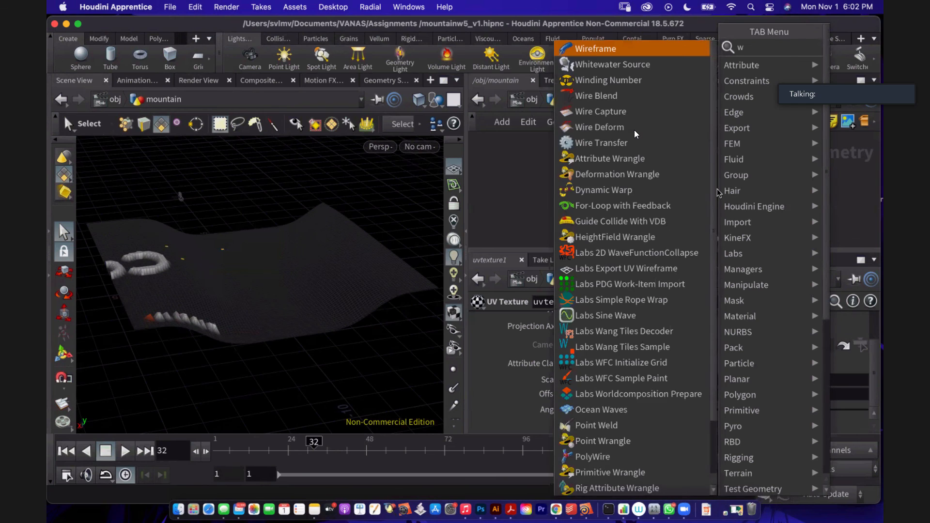
{"action": "key", "text": "Return"}
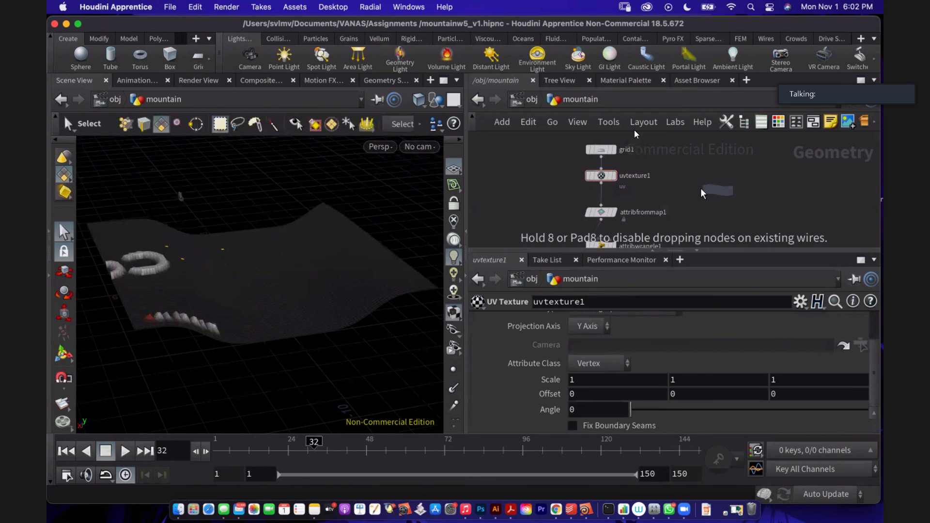
{"action": "left_click", "coordinate": [604, 200]}
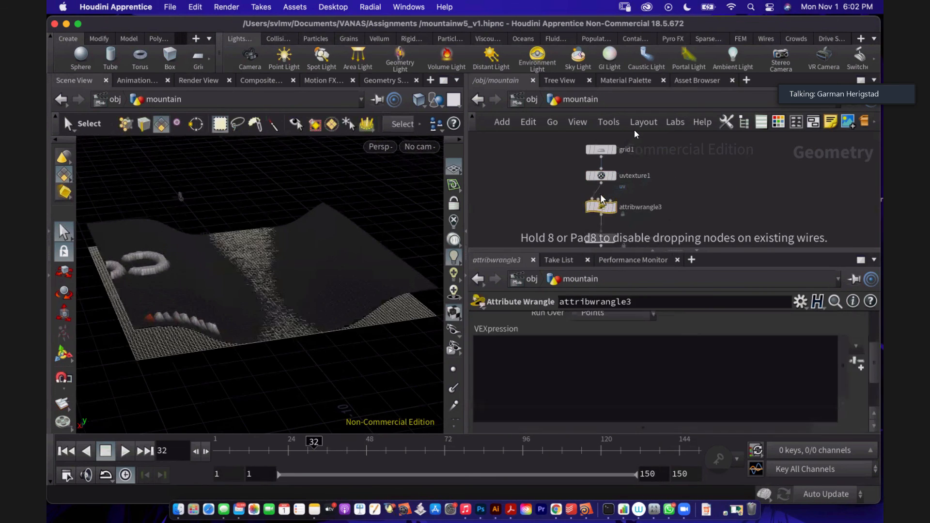
{"action": "scroll", "coordinate": [642, 350], "scroll_direction": "up", "scroll_amount": 3}
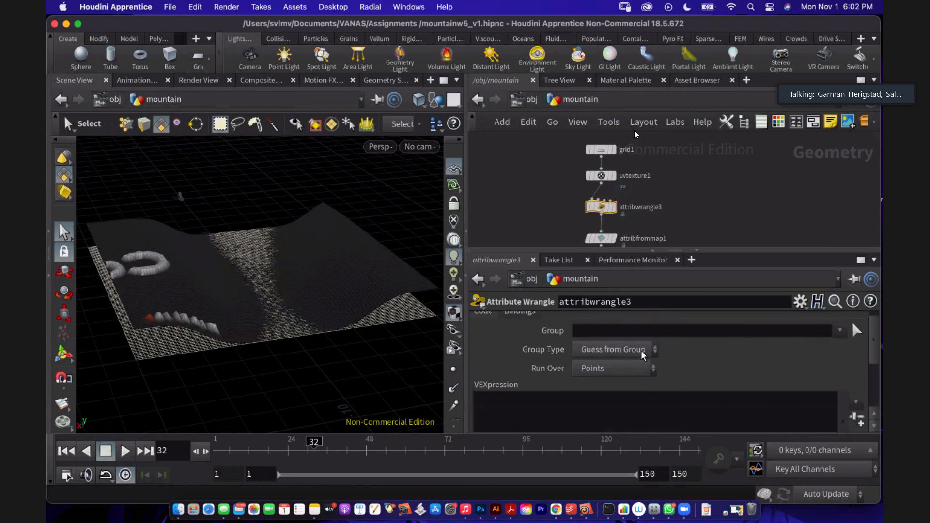
{"action": "scroll", "coordinate": [642, 350], "scroll_direction": "down", "scroll_amount": 3}
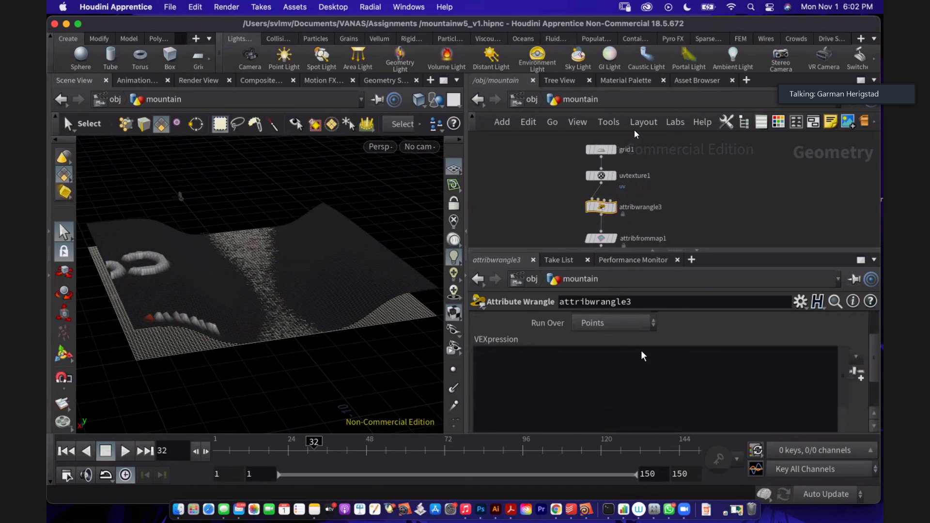
{"action": "left_click", "coordinate": [550, 362]}
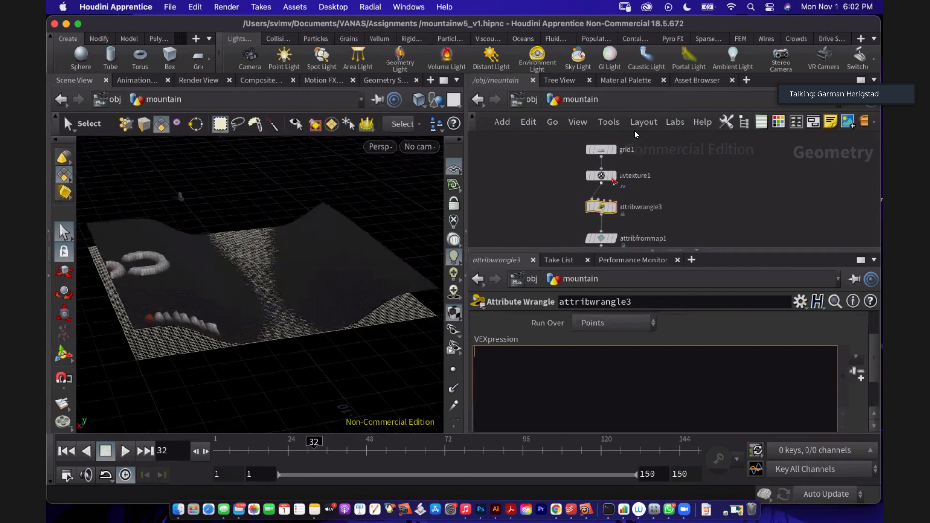
Step: Change the Attribute Class of uvtexture1 to Point
{"action": "left_click", "coordinate": [602, 176]}
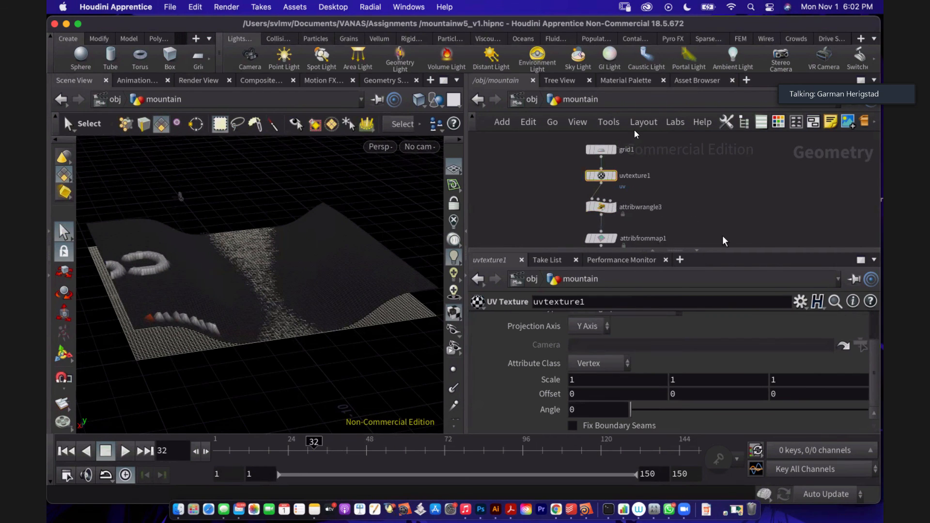
{"action": "scroll", "coordinate": [677, 361], "scroll_direction": "up", "scroll_amount": 3}
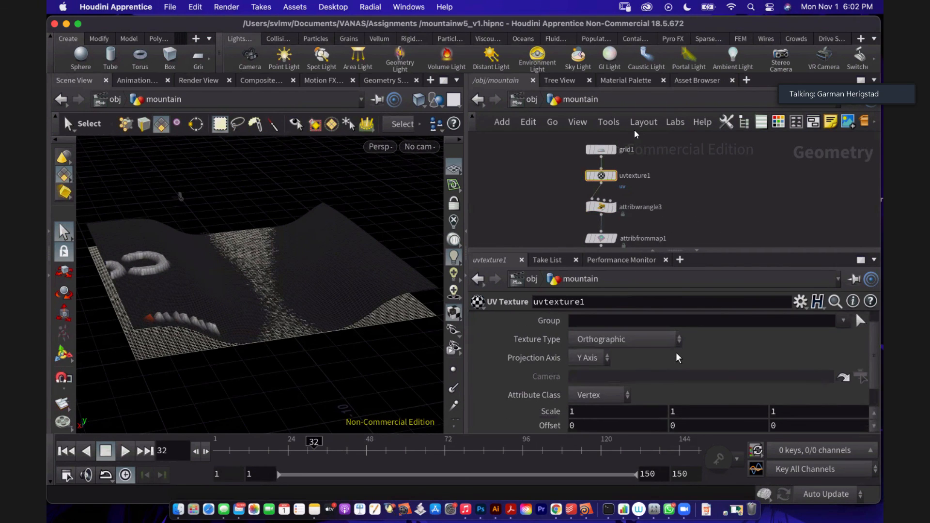
{"action": "scroll", "coordinate": [676, 356], "scroll_direction": "down", "scroll_amount": 3}
{"action": "left_click", "coordinate": [600, 363]}
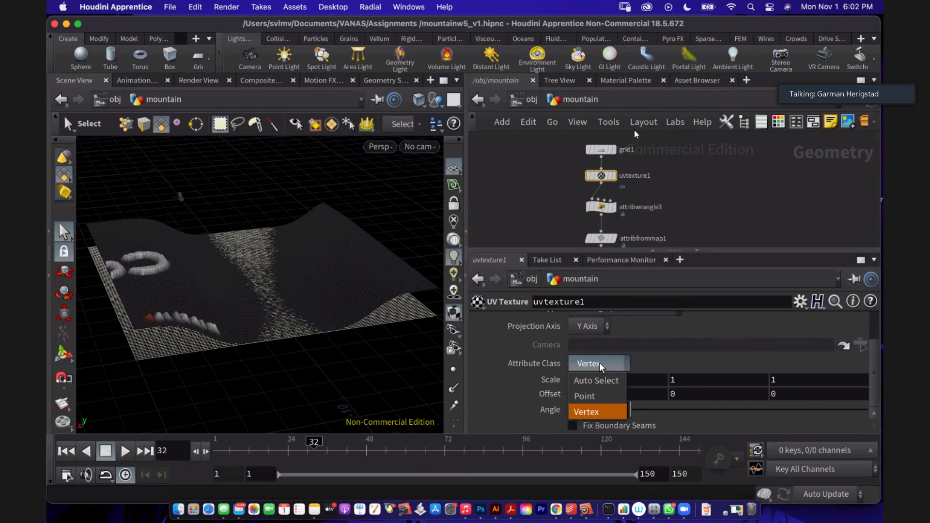
{"action": "left_click", "coordinate": [598, 395]}
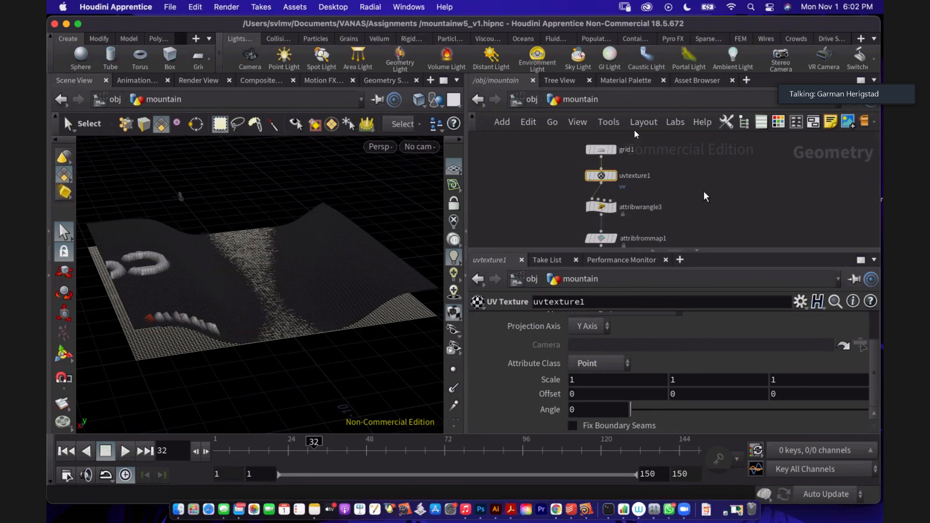
{"action": "left_click", "coordinate": [606, 208]}
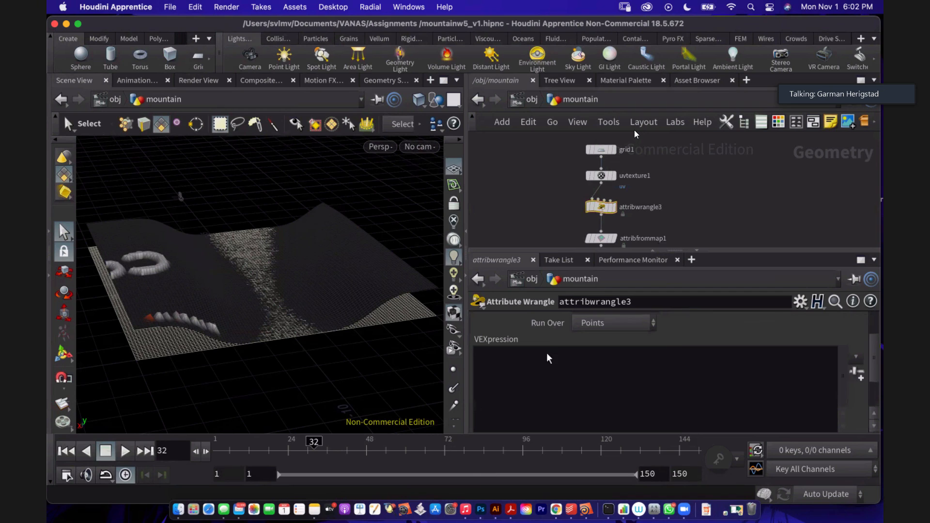
{"action": "left_click", "coordinate": [583, 324]}
{"action": "left_click", "coordinate": [579, 329]}
{"action": "left_click", "coordinate": [494, 359]}
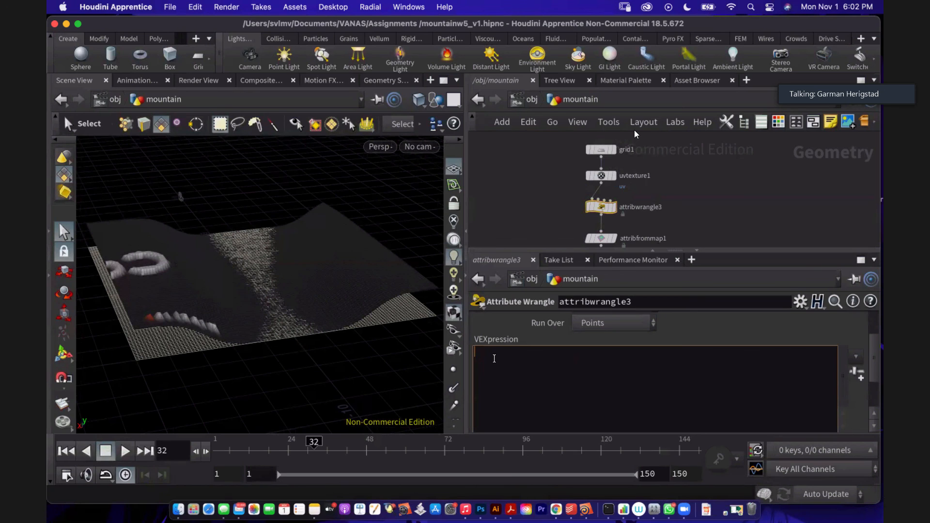
{"action": "type", "text": "@uv.x"}
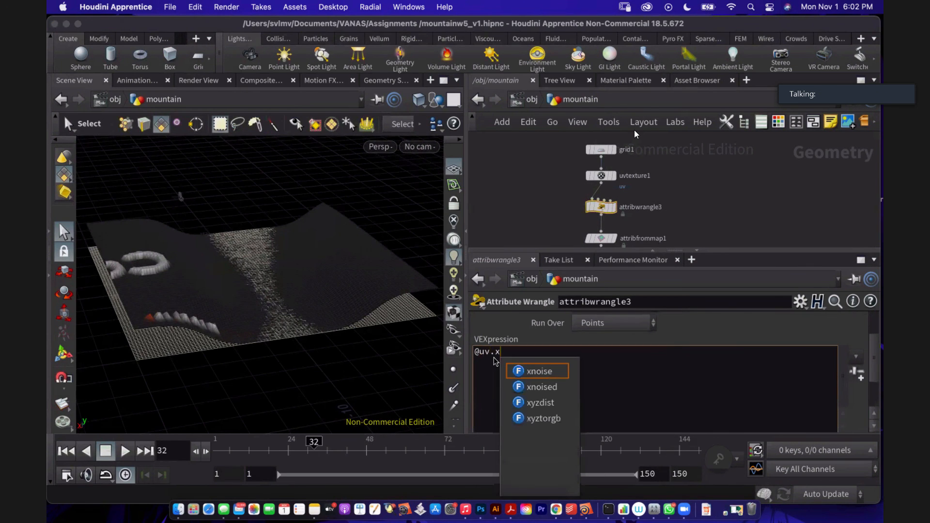
{"action": "type", "text": " = "}
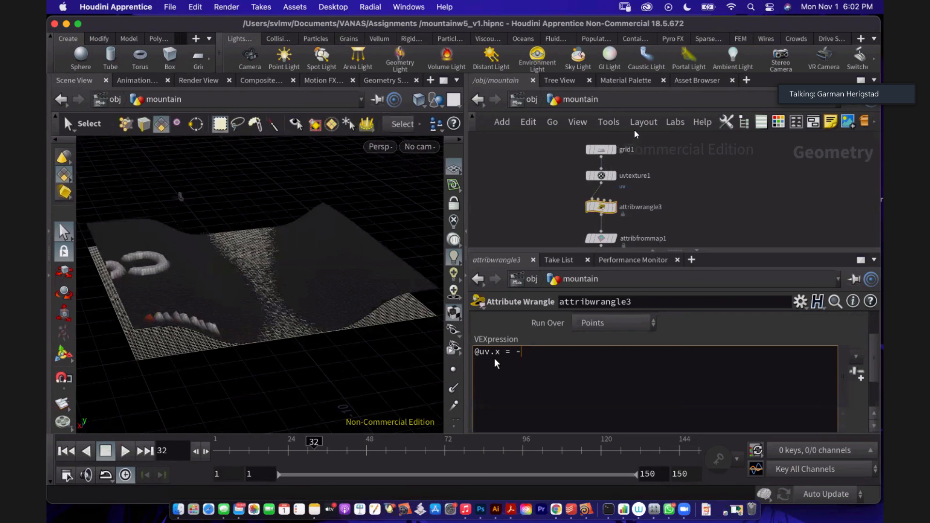
{"action": "type", "text": "1-@uv."}
{"action": "type", "text": "x"}
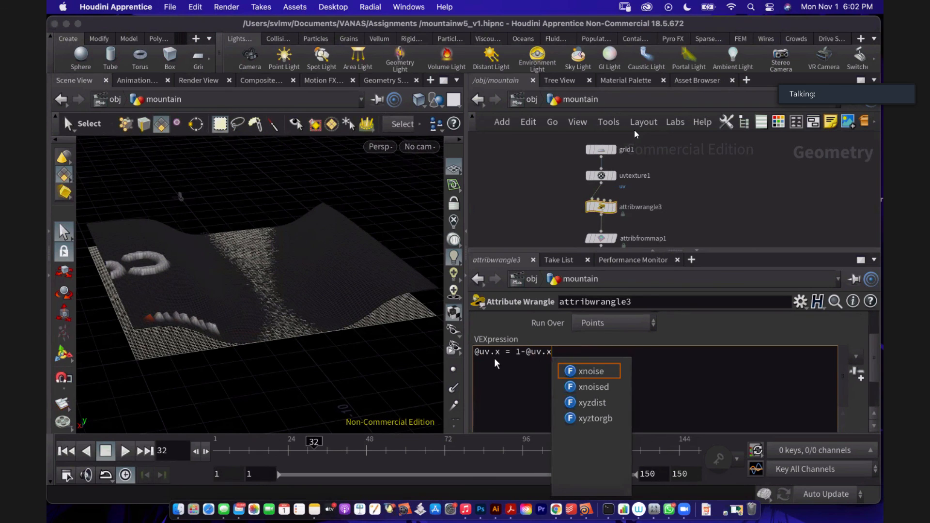
{"action": "type", "text": " ;"}
{"action": "key", "text": "Return"}
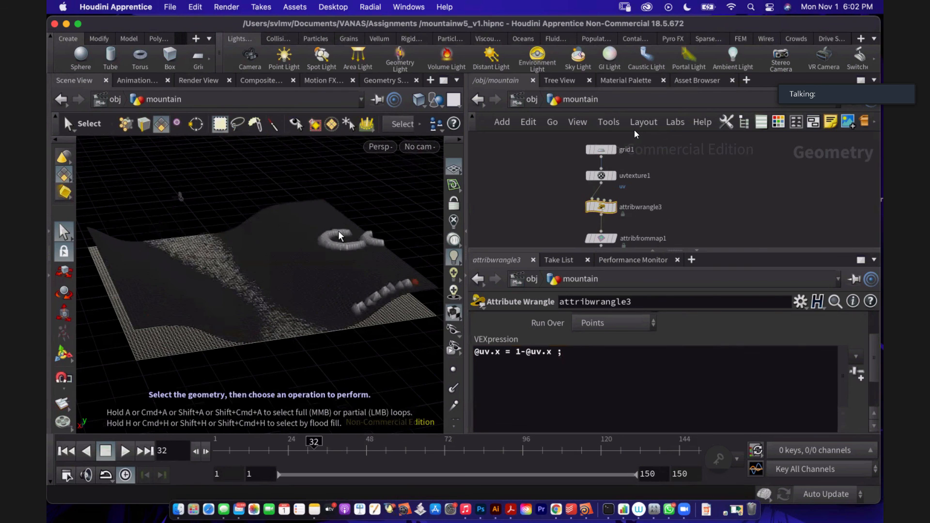
Step: Inspect the raised text on the terrain from above and scrub the animation to frame 74
{"action": "key", "text": "Escape"}
{"action": "left_click_drag", "start_coordinate": [311, 245], "coordinate": [299, 198]}
{"action": "key", "text": "s"}
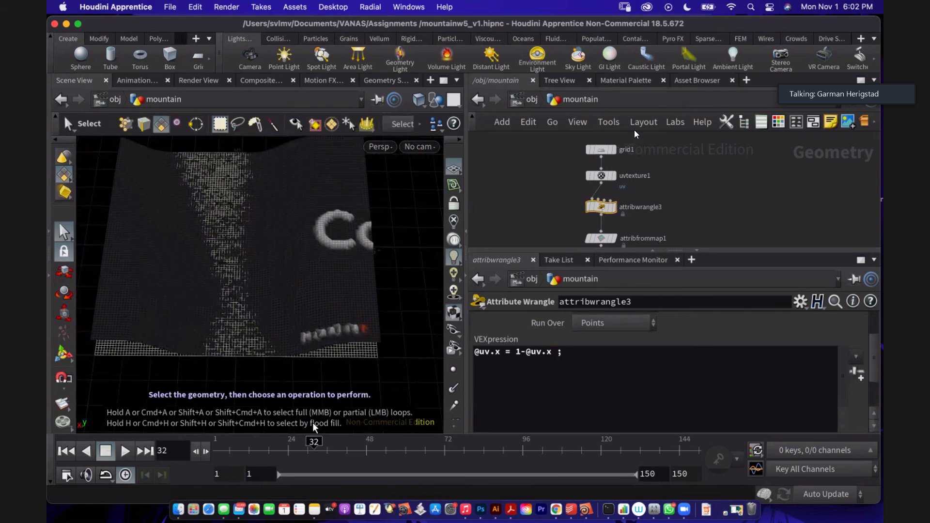
{"action": "left_click_drag", "start_coordinate": [315, 442], "coordinate": [450, 442]}
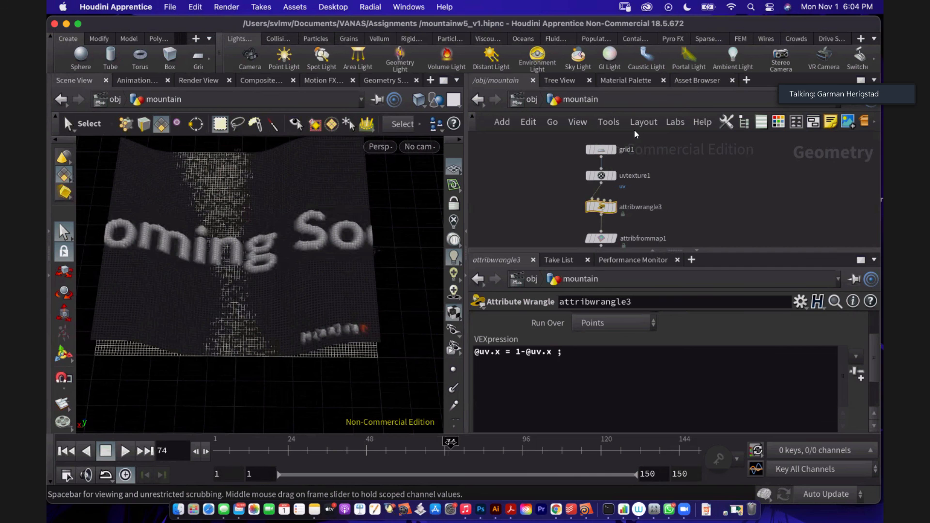
Step: Scrub the animation to frame 65 and examine the raised text across the terrain at different distances and angles
{"action": "left_click_drag", "start_coordinate": [451, 442], "coordinate": [420, 442]}
{"action": "key", "text": "space"}
{"action": "scroll", "coordinate": [237, 247], "scroll_direction": "down", "scroll_amount": 4}
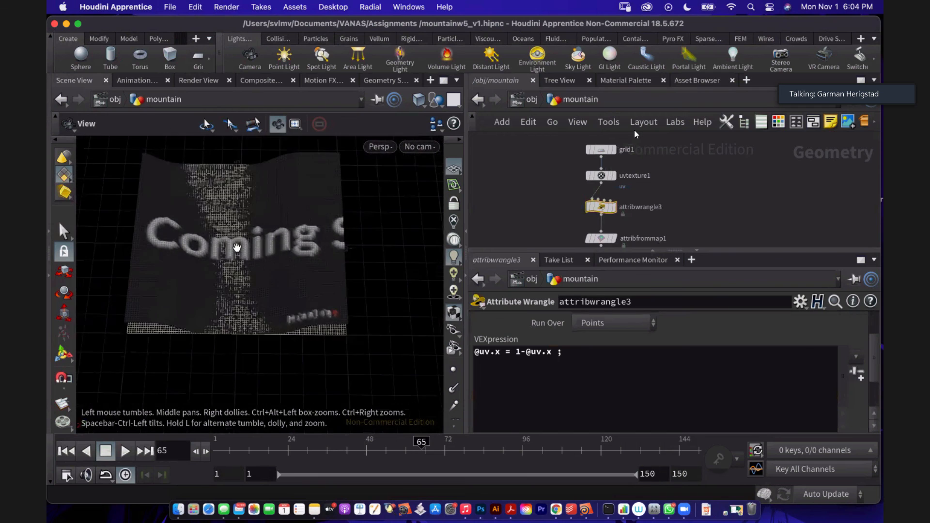
{"action": "scroll", "coordinate": [236, 246], "scroll_direction": "up", "scroll_amount": 4}
{"action": "left_click_drag", "start_coordinate": [235, 245], "coordinate": [320, 228]}
{"action": "key", "text": "s"}
{"action": "key", "text": "Escape"}
{"action": "key", "text": "s"}
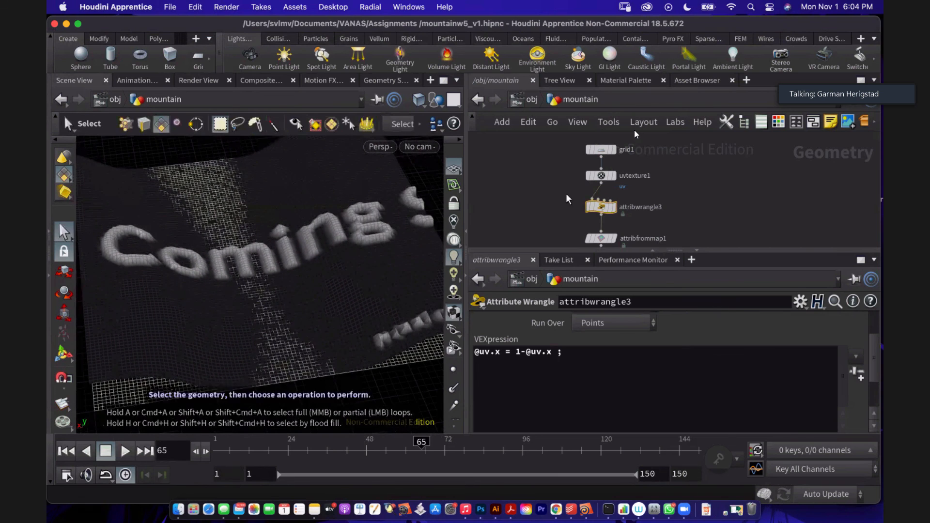
Step: Set both Rows and Columns of grid1 to 300 and save the scene
{"action": "left_click", "coordinate": [602, 152]}
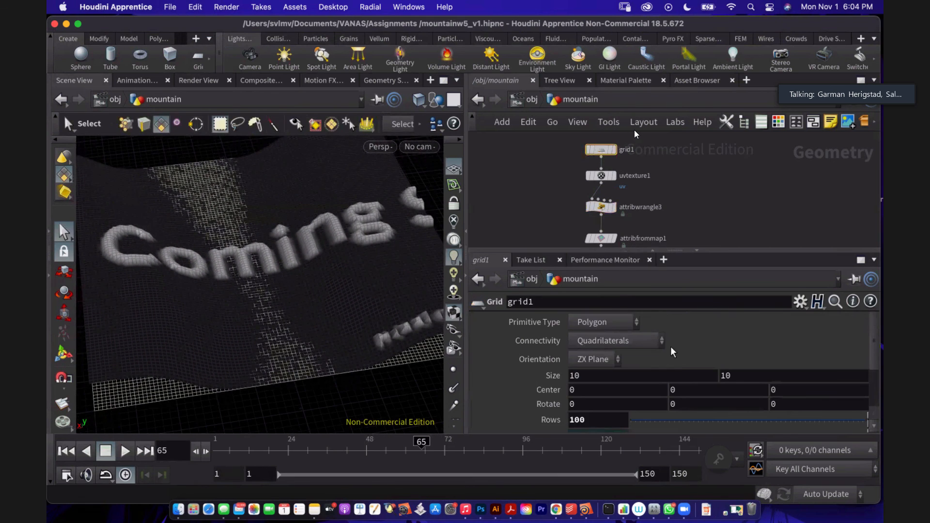
{"action": "scroll", "coordinate": [676, 361], "scroll_direction": "down", "scroll_amount": 3}
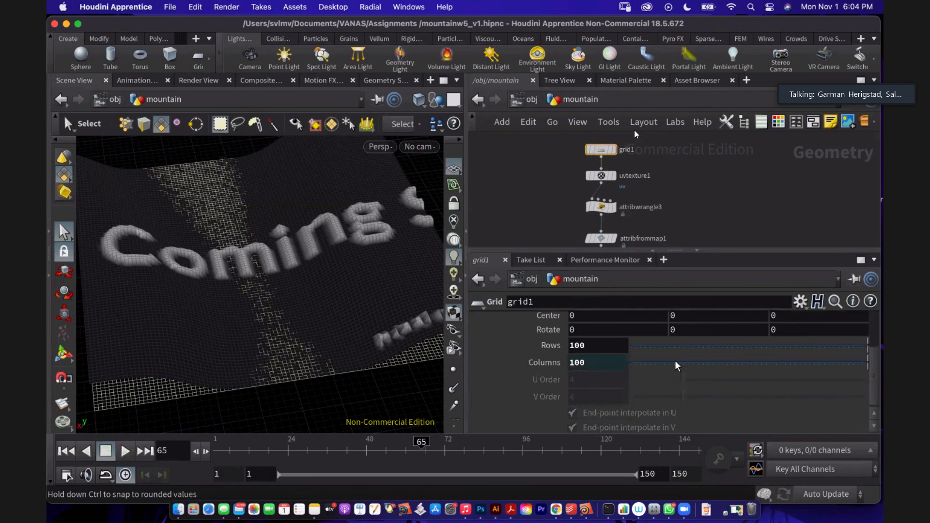
{"action": "scroll", "coordinate": [676, 361], "scroll_direction": "up", "scroll_amount": 3}
{"action": "scroll", "coordinate": [675, 360], "scroll_direction": "down", "scroll_amount": 2}
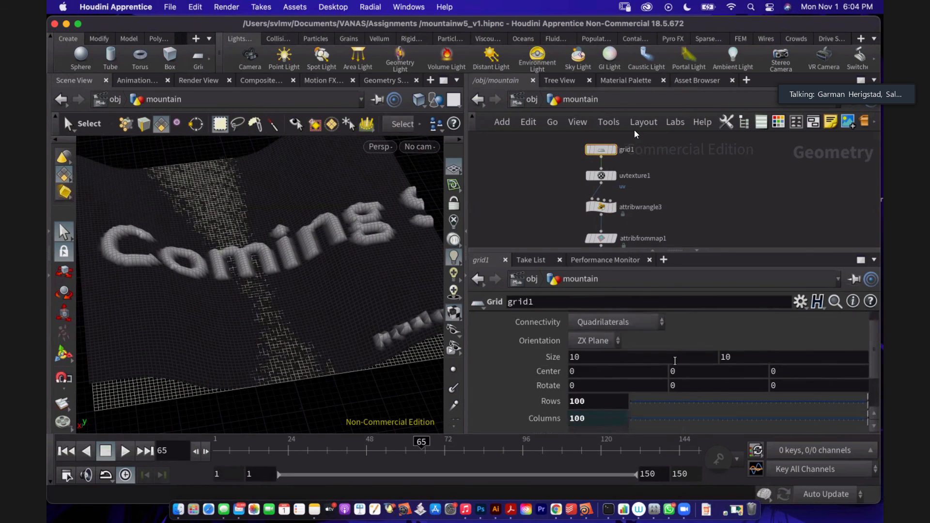
{"action": "left_click", "coordinate": [611, 384]}
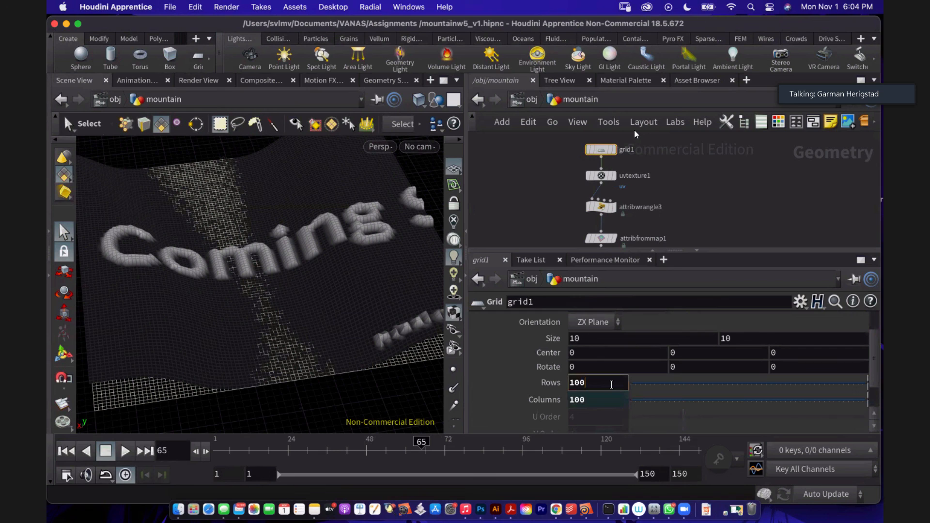
{"action": "key", "text": "BackSpace"}
{"action": "key", "text": "BackSpace"}
{"action": "key", "text": "BackSpace"}
{"action": "type", "text": "300"}
{"action": "key", "text": "Return"}
{"action": "type", "text": "300"}
{"action": "key", "text": "Return"}
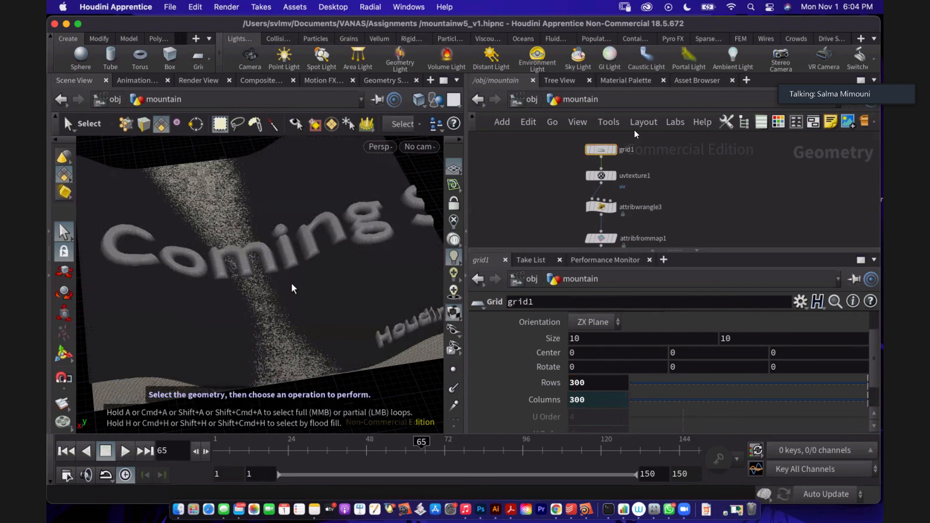
{"action": "key", "text": "super+s"}
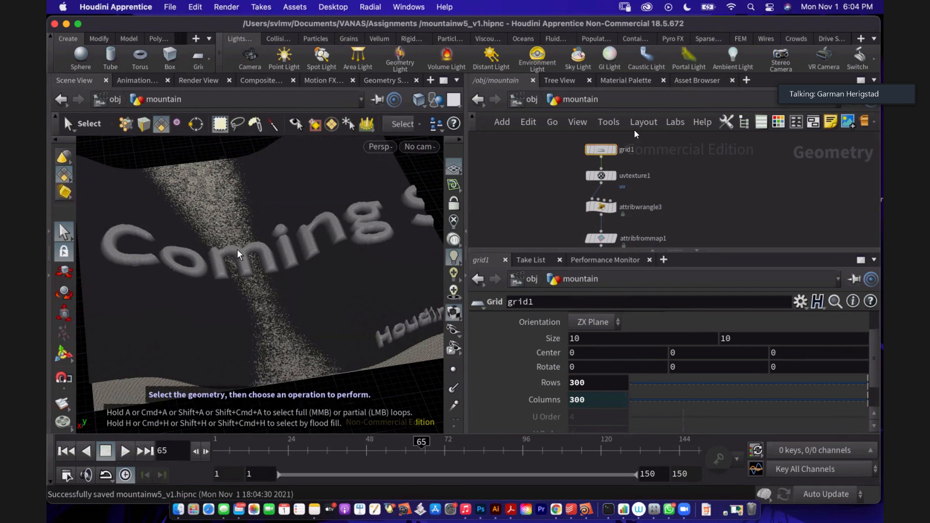
Step: Examine the raised letters on the denser grid up close and from a low side angle
{"action": "key", "text": "space"}
{"action": "left_click_drag", "start_coordinate": [237, 249], "coordinate": [236, 252]}
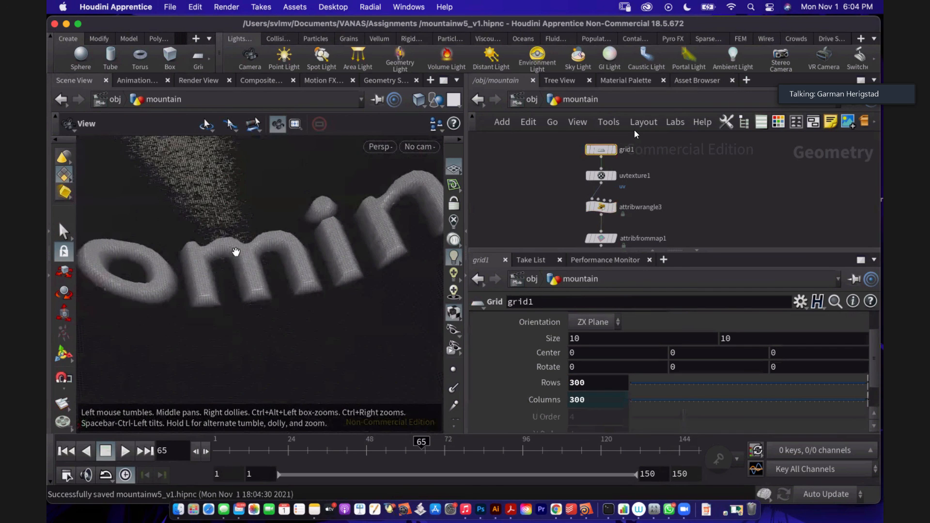
{"action": "middle_click_drag", "start_coordinate": [236, 252], "coordinate": [330, 262]}
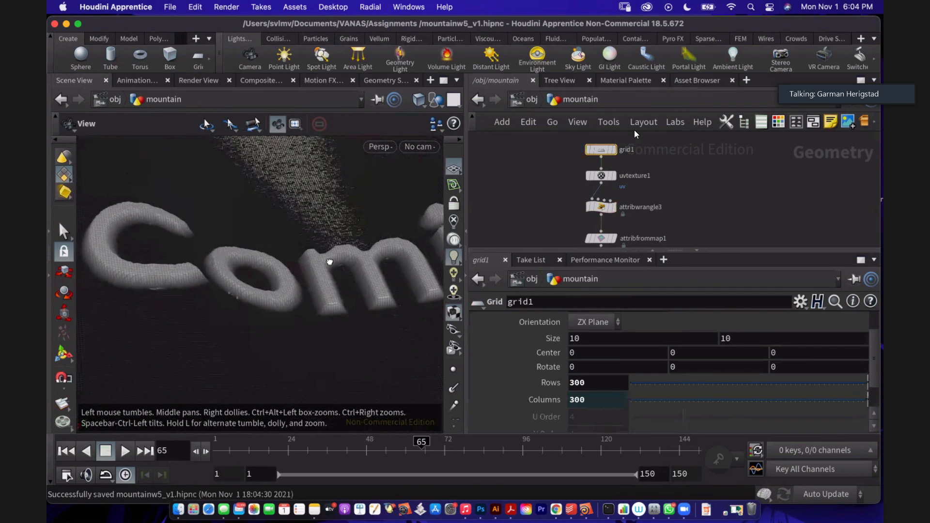
{"action": "mouse_move", "coordinate": [329, 262]}
{"action": "left_mouse_down"}
{"action": "mouse_move", "coordinate": [260, 257]}
{"action": "mouse_move", "coordinate": [311, 253]}
{"action": "mouse_move", "coordinate": [304, 264]}
{"action": "mouse_move", "coordinate": [331, 248]}
{"action": "mouse_move", "coordinate": [331, 205]}
{"action": "mouse_move", "coordinate": [332, 231]}
{"action": "left_mouse_up"}
{"action": "key", "text": "s"}
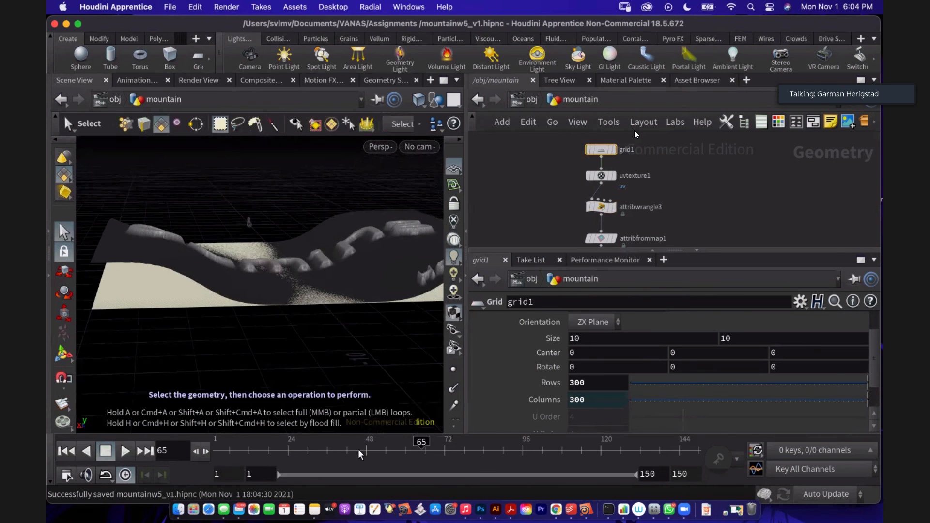
Step: Scrub the animation to frame 62 and examine the displaced text from above, close up and with the whole terrain in view
{"action": "mouse_move", "coordinate": [424, 442]}
{"action": "left_mouse_down"}
{"action": "mouse_move", "coordinate": [390, 442]}
{"action": "mouse_move", "coordinate": [454, 442]}
{"action": "mouse_move", "coordinate": [411, 441]}
{"action": "left_mouse_up"}
{"action": "key", "text": "Escape"}
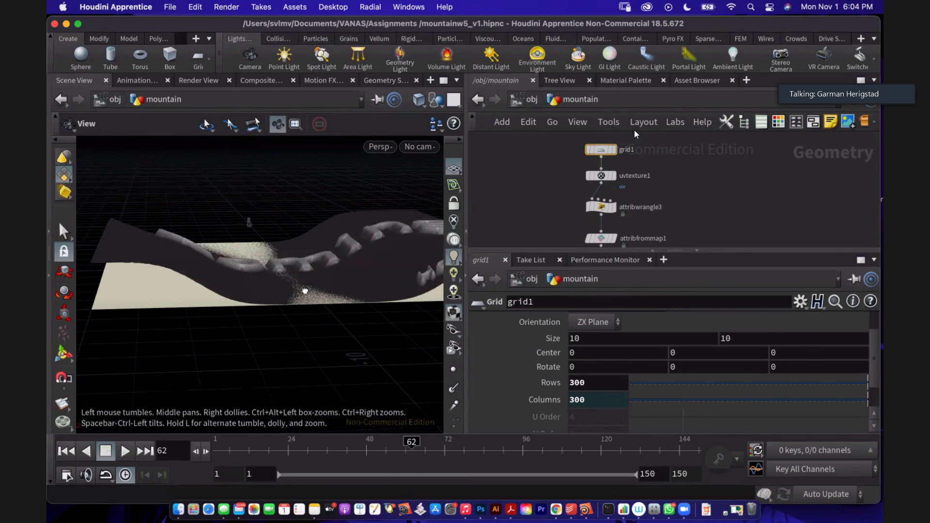
{"action": "left_click_drag", "start_coordinate": [305, 291], "coordinate": [275, 281]}
{"action": "key", "text": "s"}
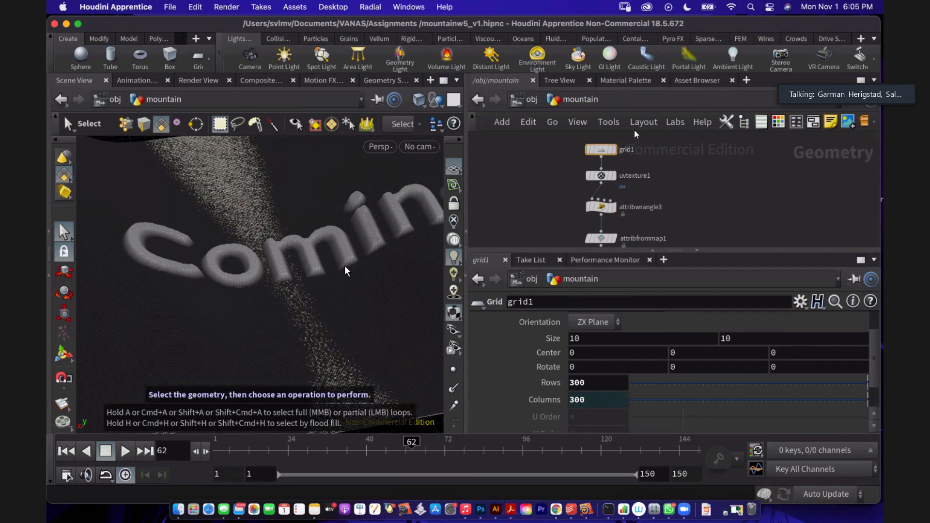
{"action": "key", "text": "Escape"}
{"action": "left_click_drag", "start_coordinate": [345, 266], "coordinate": [308, 233]}
{"action": "key", "text": "s"}
{"action": "key", "text": "Escape"}
{"action": "key", "text": "s"}
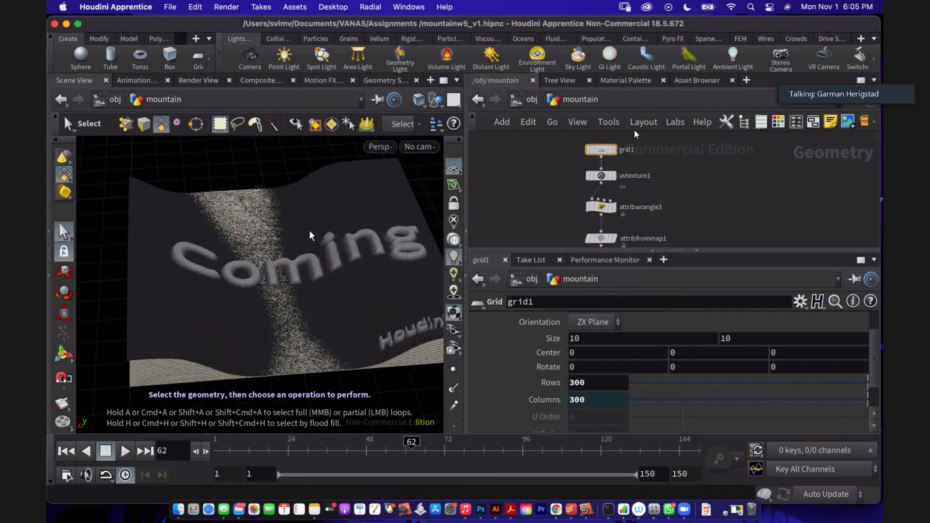
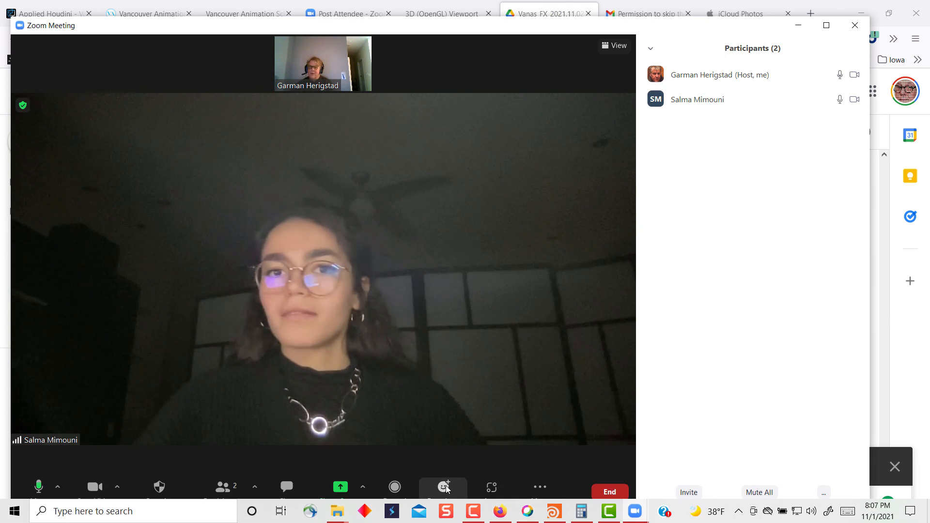
{"action": "mouse_move", "coordinate": [466, 509]}
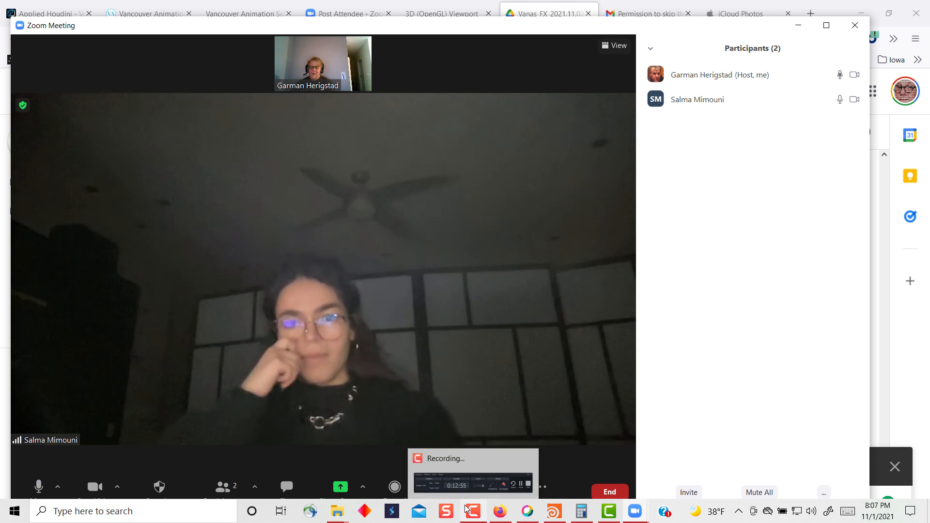